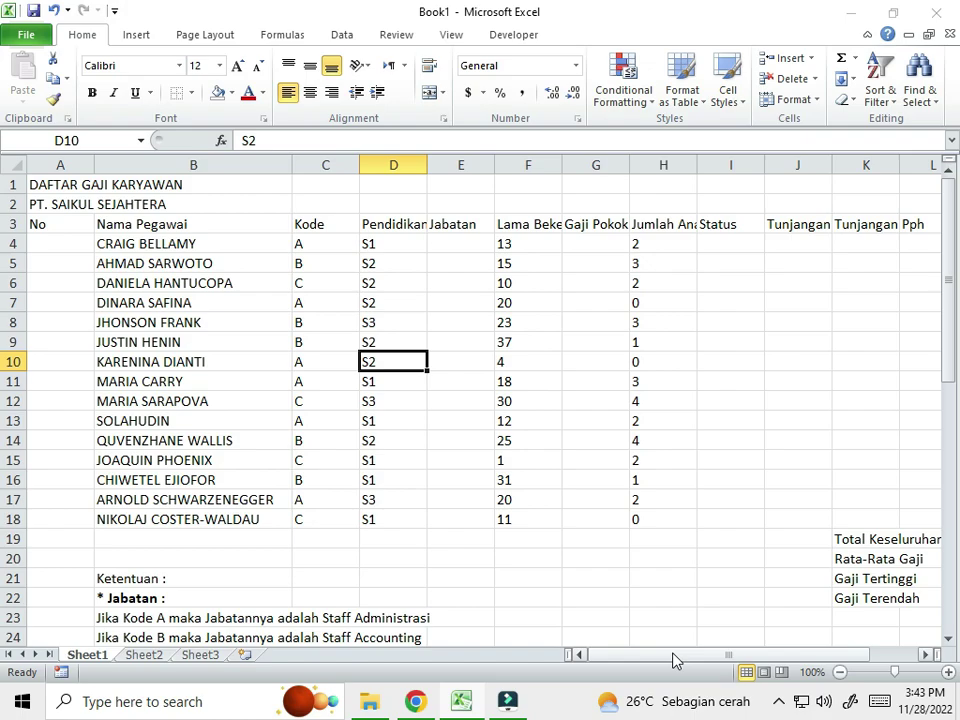
- Examine the salary table's columns and the Ketentuan rules below it for Jabatan, Gaji Pokok, Status, allowances and Total Gaji
drag(673, 660, 693, 657)
drag(390, 246, 387, 533)
drag(531, 242, 544, 540)
drag(664, 656, 620, 663)
scroll(204, 511, down, 2)
scroll(200, 490, down, 11)
scroll(210, 420, up, 9)
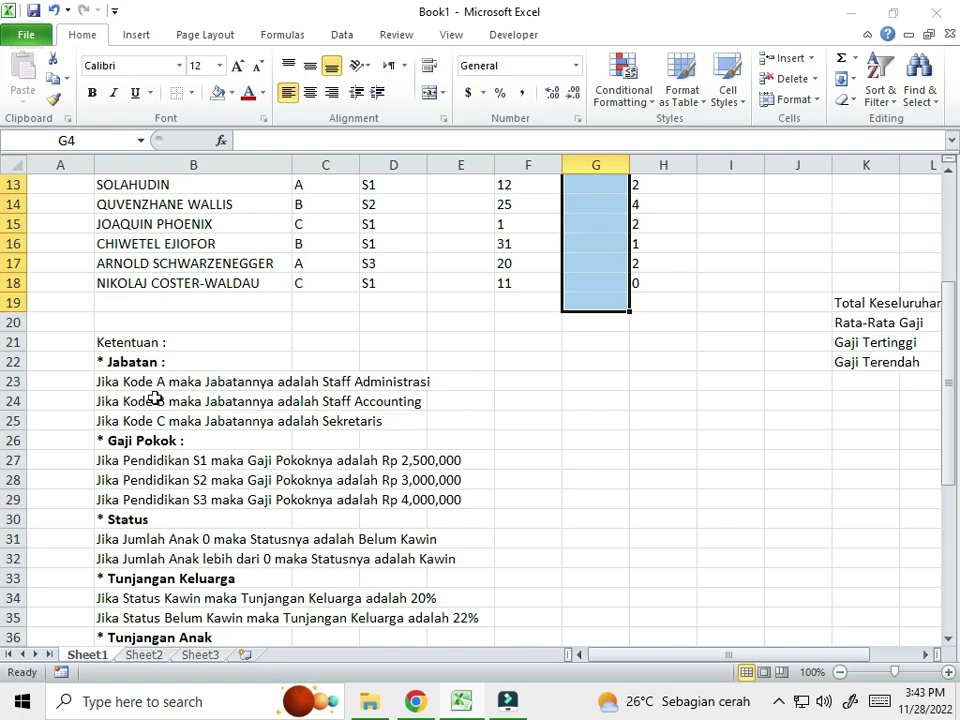
click(118, 365)
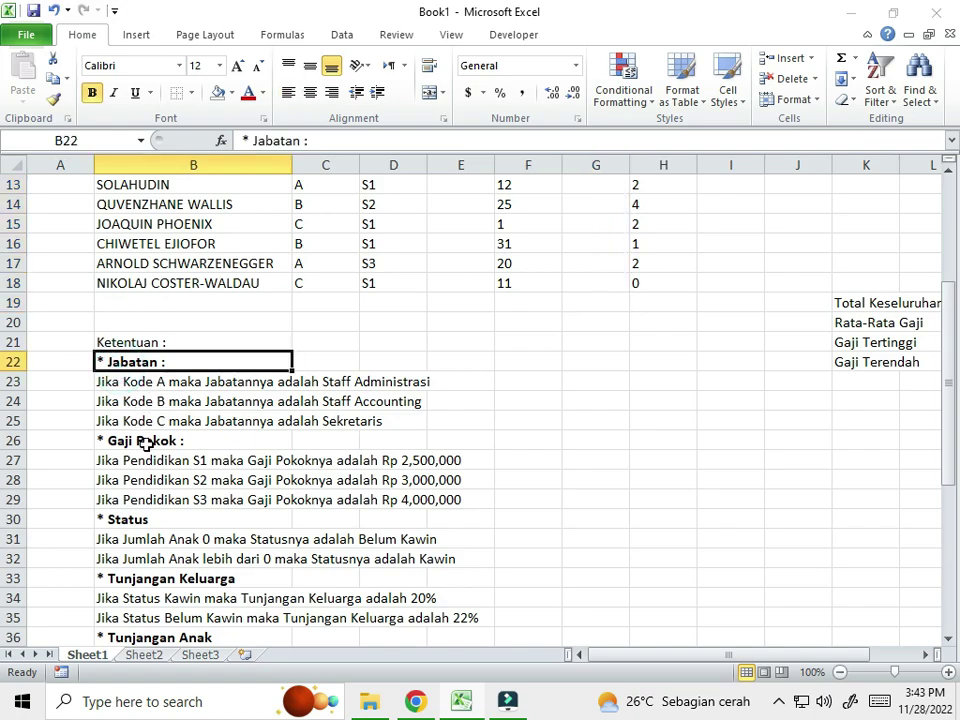
scroll(380, 400, up, 4)
click(452, 249)
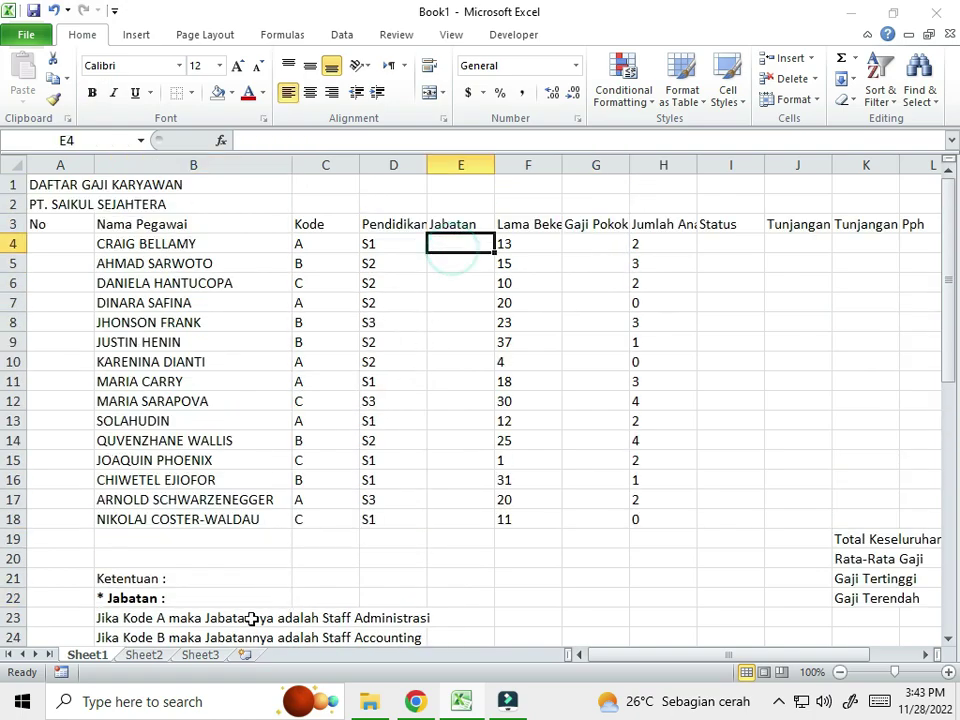
scroll(285, 540, down, 12)
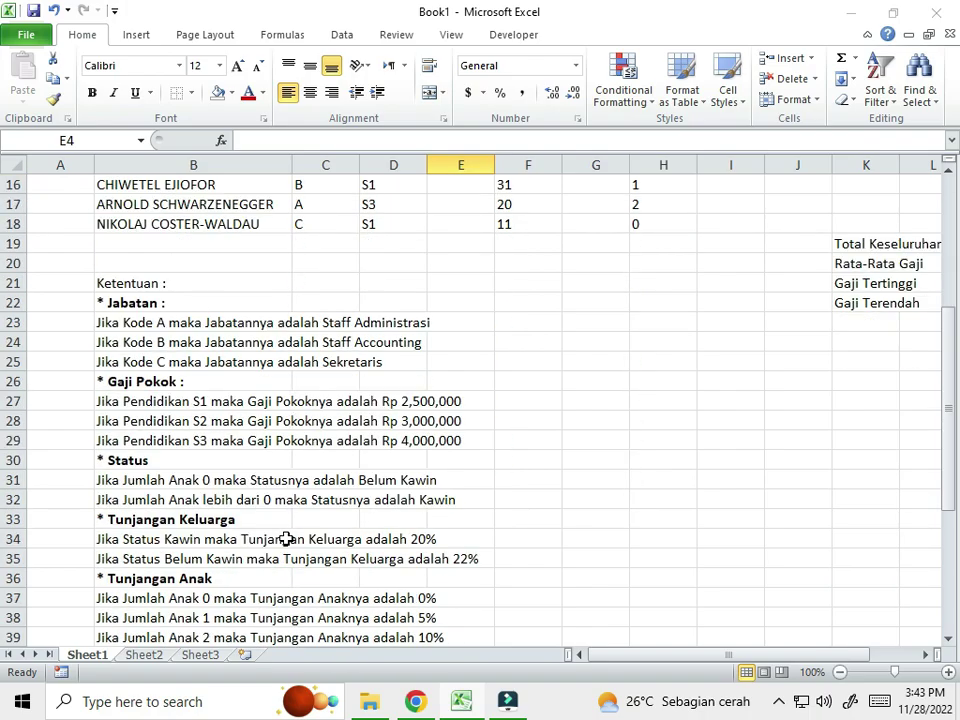
click(124, 484)
scroll(133, 480, up, 10)
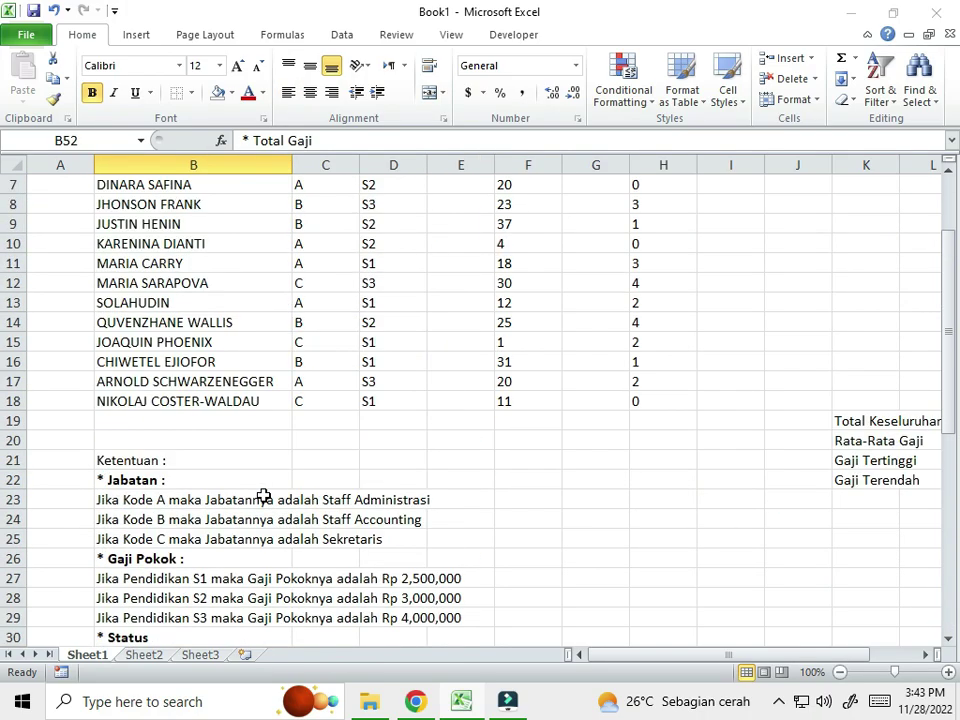
scroll(263, 496, up, 2)
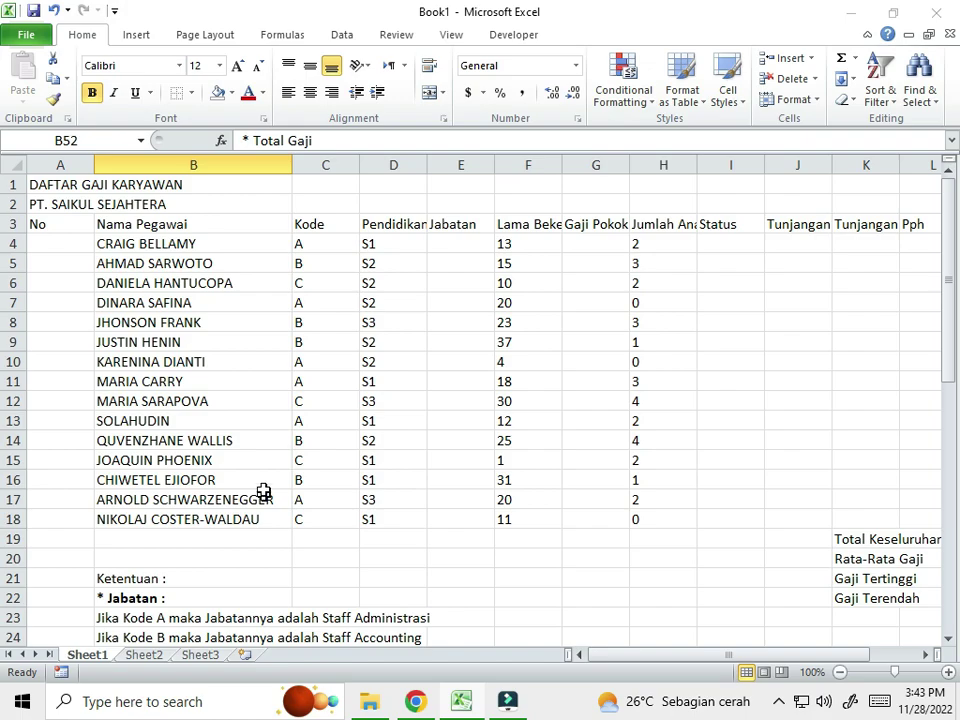
- Number the employees from 1 to 15 in the No column (A4:A18), starting with 1 and 2 and filling the series down
click(50, 241)
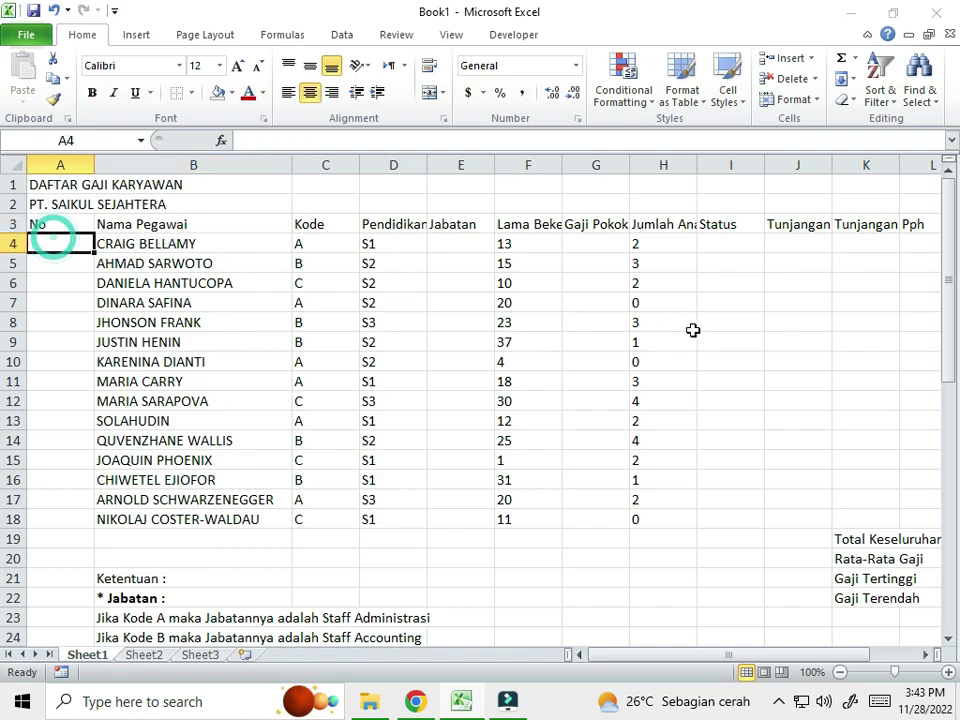
text(1)
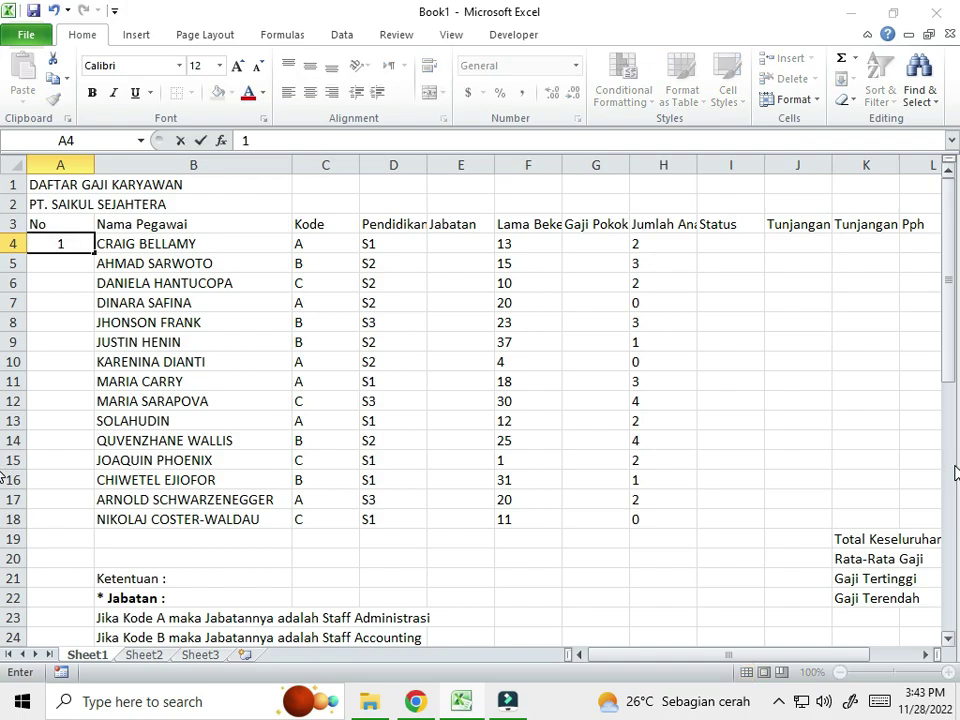
key(Return)
text(2)
key(Return)
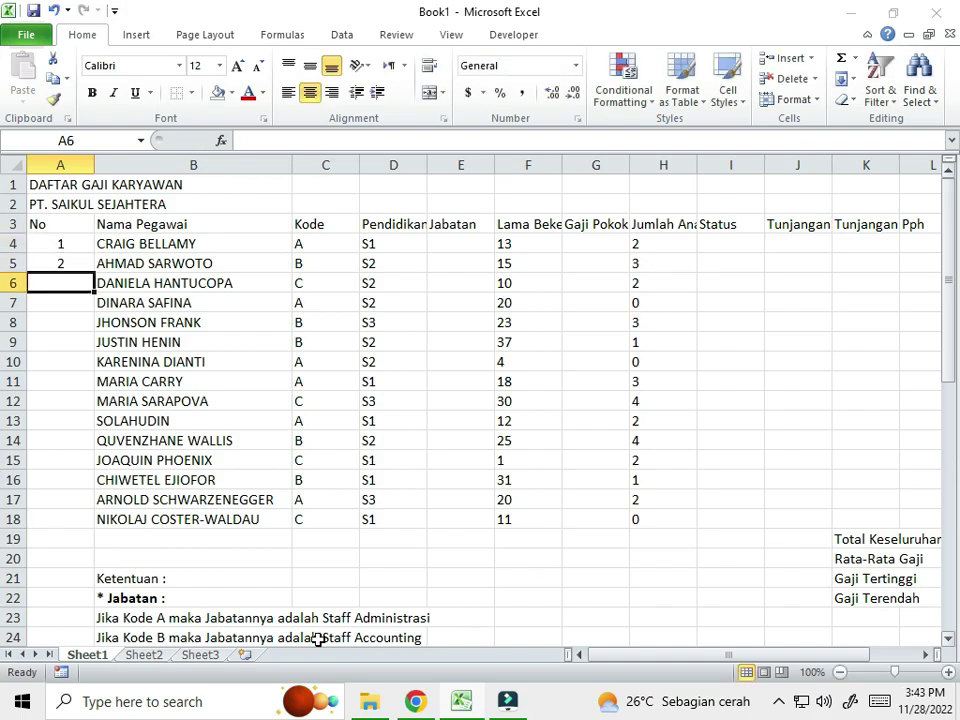
drag(67, 244, 137, 522)
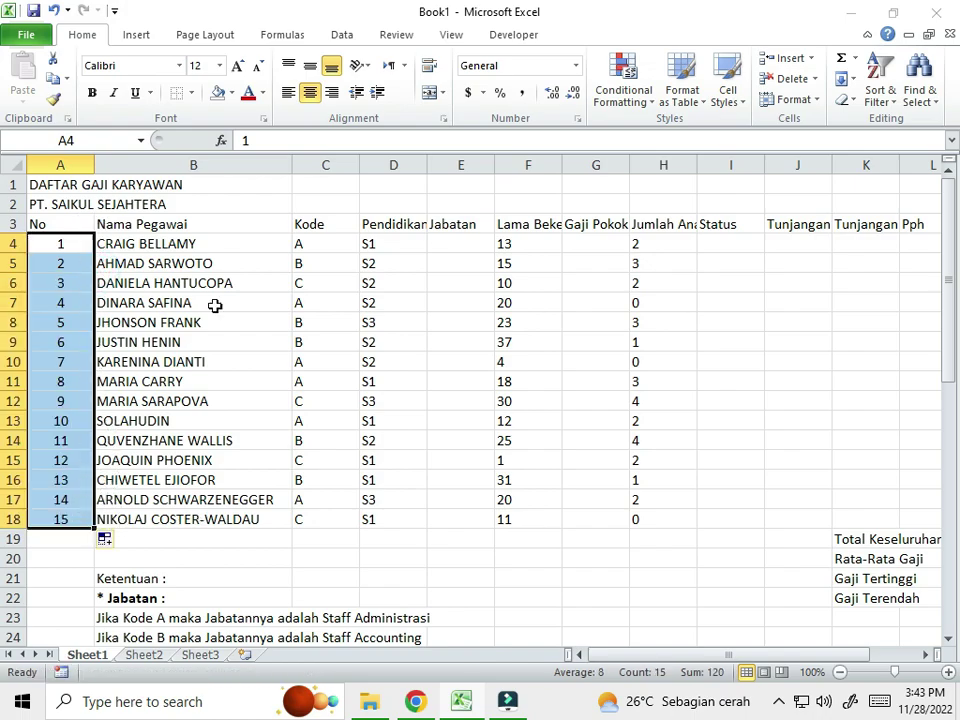
click(301, 377)
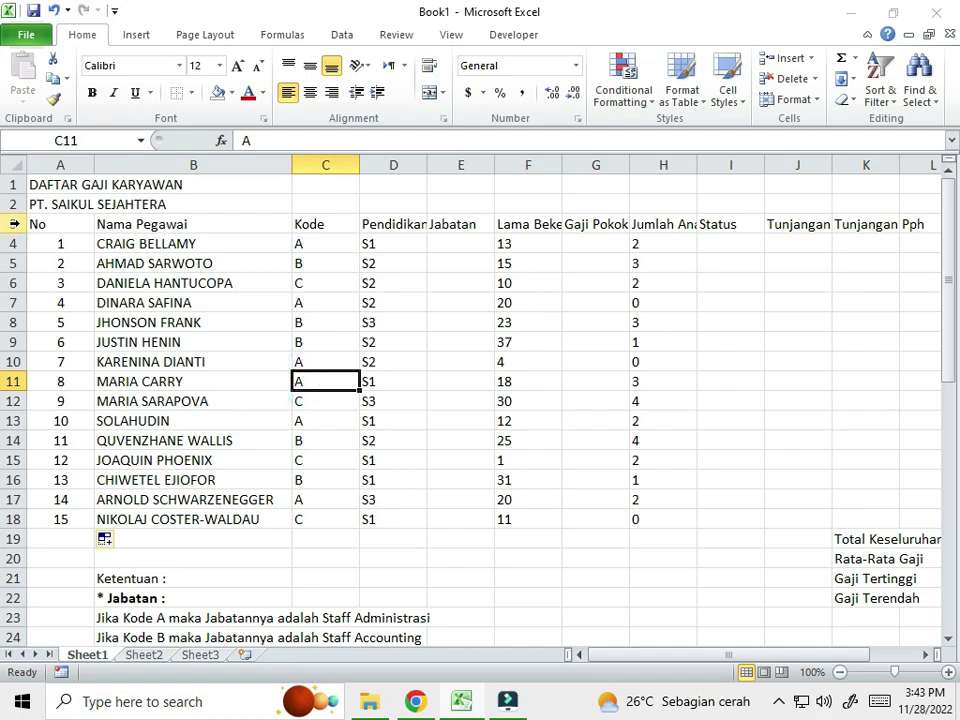
- Format header row 3 as bold, centered horizontally and vertically, with wrapped text
click(35, 223)
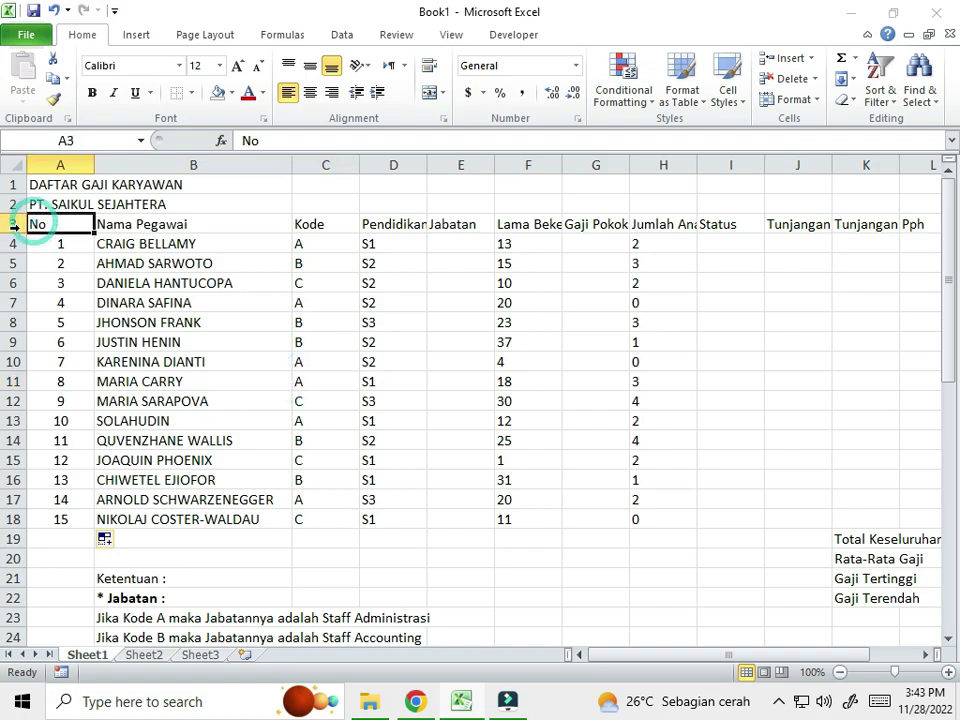
click(13, 224)
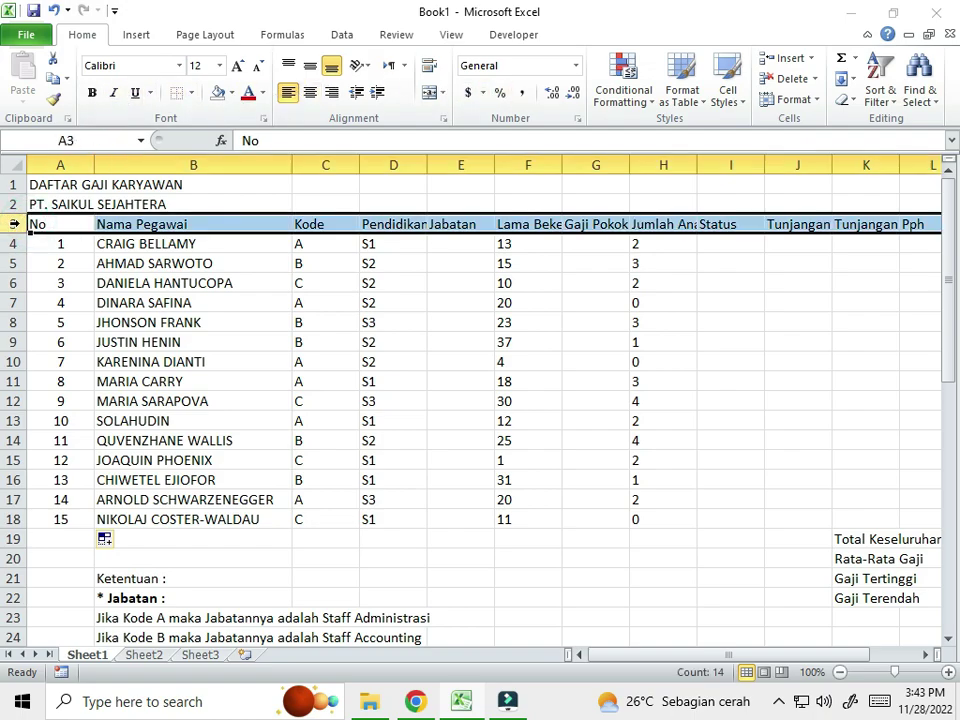
drag(612, 655, 952, 652)
drag(724, 658, 574, 672)
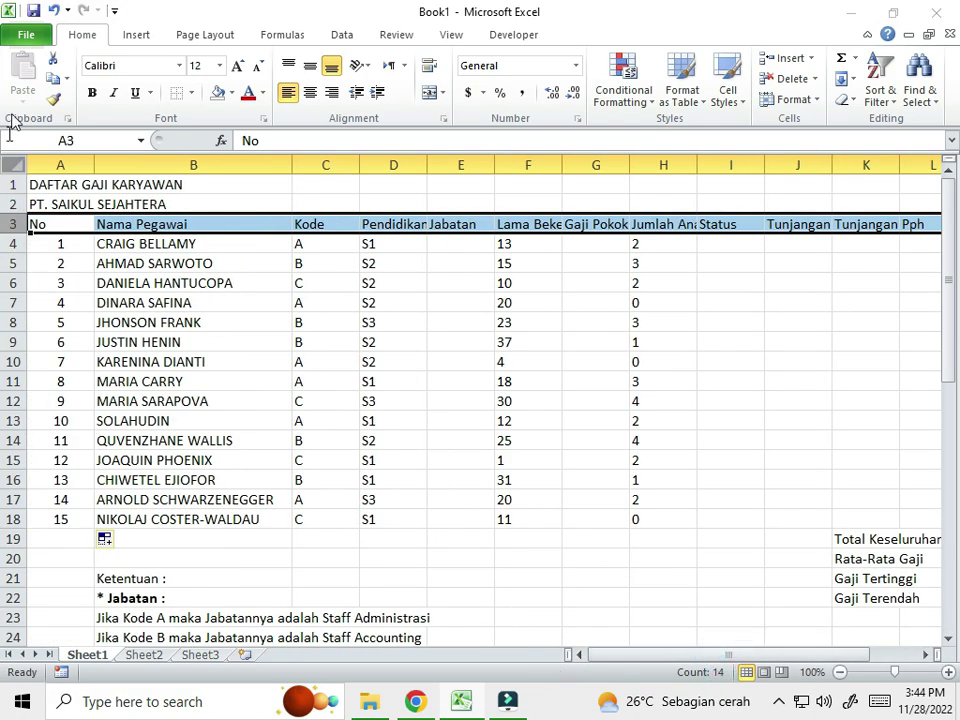
click(92, 93)
click(311, 94)
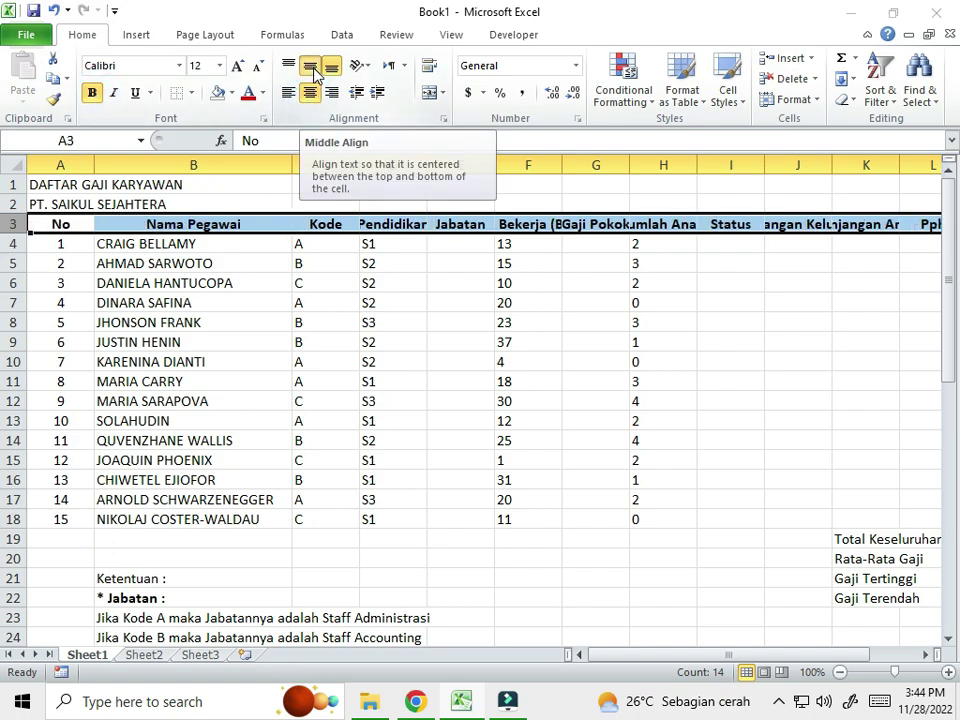
click(312, 70)
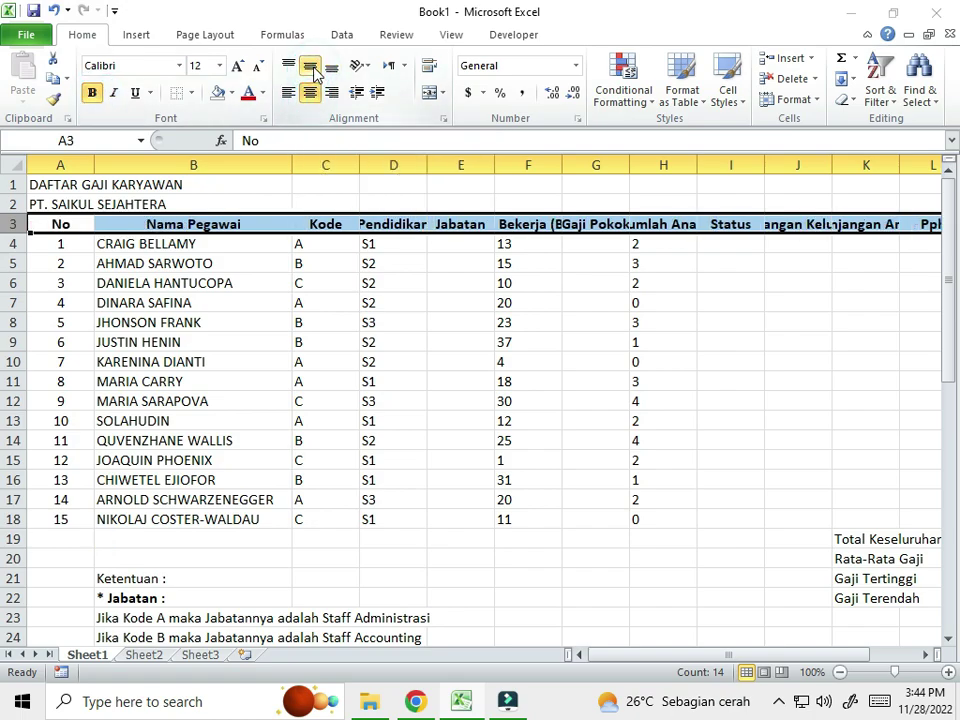
click(428, 72)
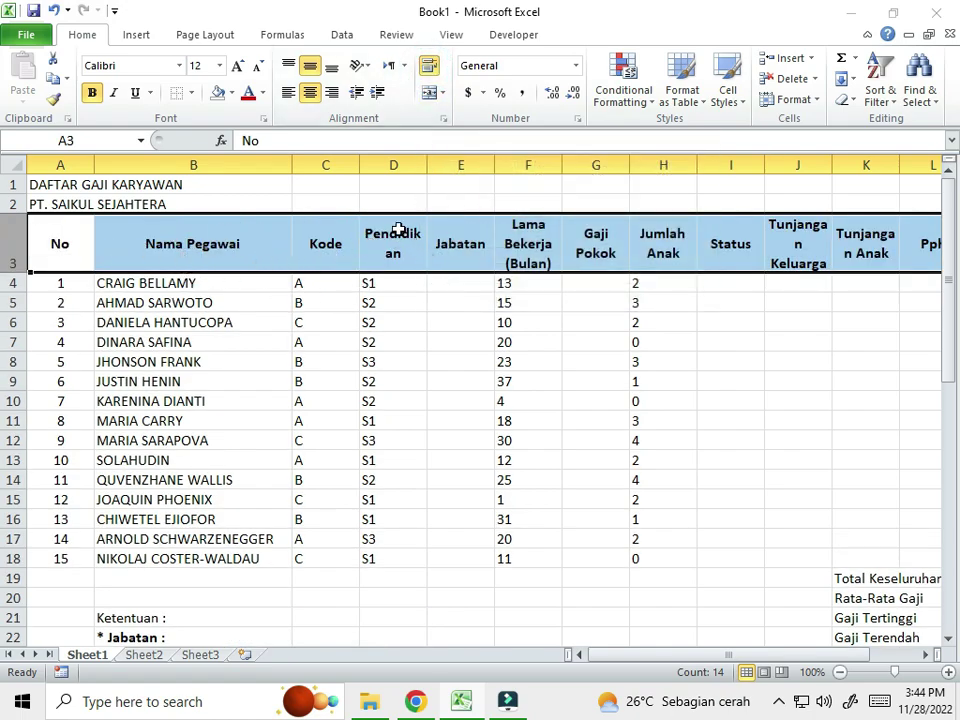
- Narrow the Kode column slightly and widen the Pendidikan, Lama Bekerja and Gaji Pokok columns to fit their headers
click(417, 251)
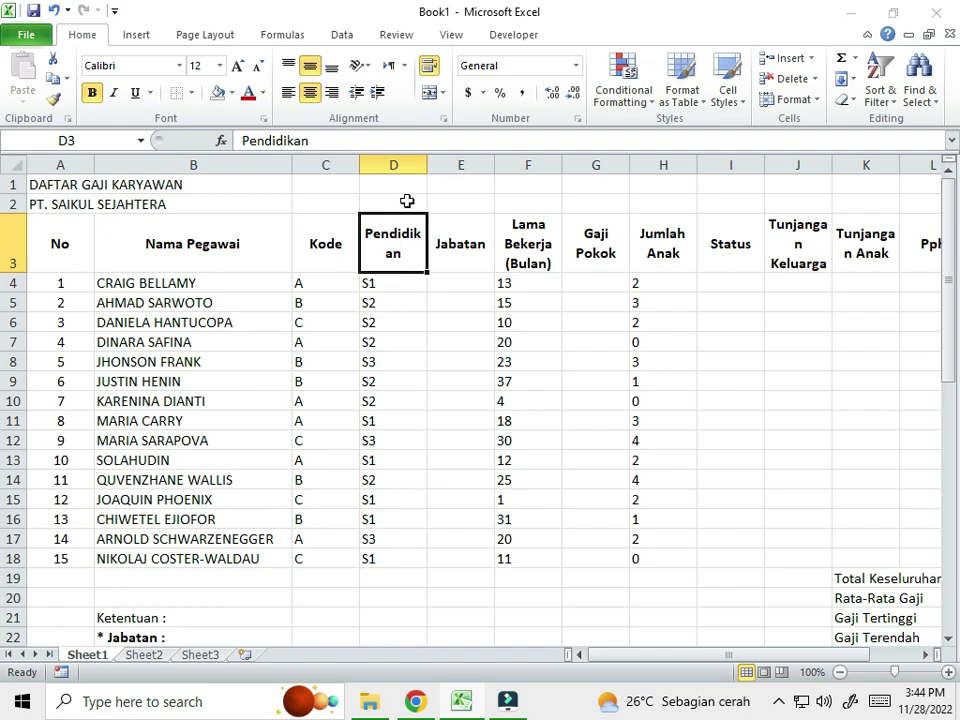
click(297, 336)
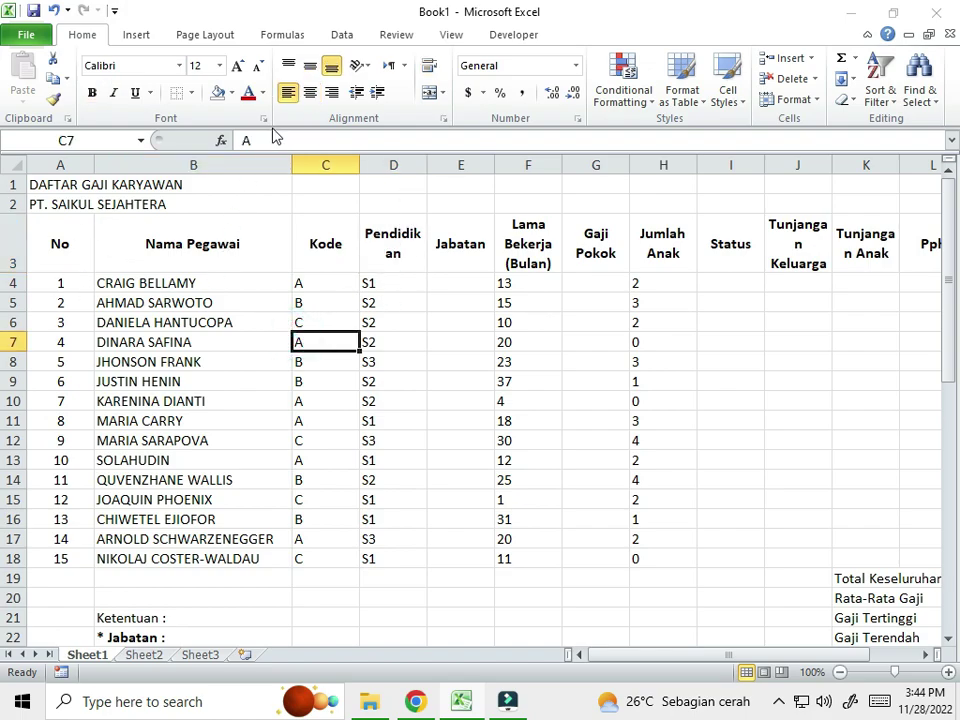
drag(360, 166, 352, 165)
drag(420, 159, 439, 158)
drag(573, 164, 600, 164)
drag(669, 167, 714, 165)
- Widen the columns from Jumlah Anak through Total Gaji so their headers fit, making Total Gaji the widest
drag(729, 656, 818, 664)
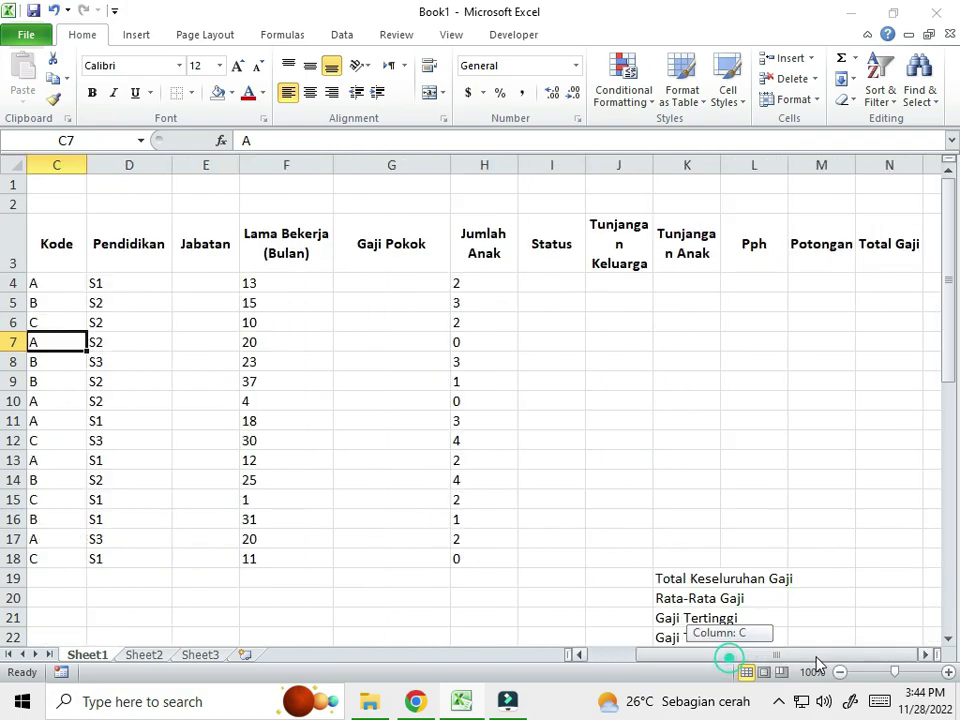
drag(517, 164, 536, 164)
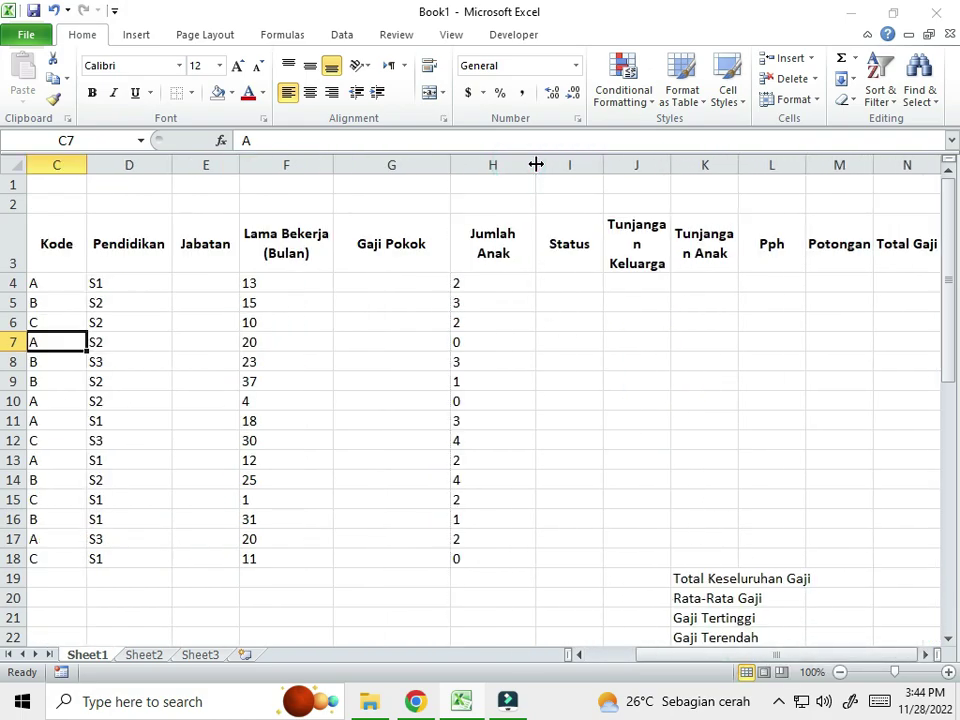
drag(609, 166, 628, 165)
drag(699, 168, 732, 174)
drag(801, 168, 811, 165)
drag(793, 655, 846, 657)
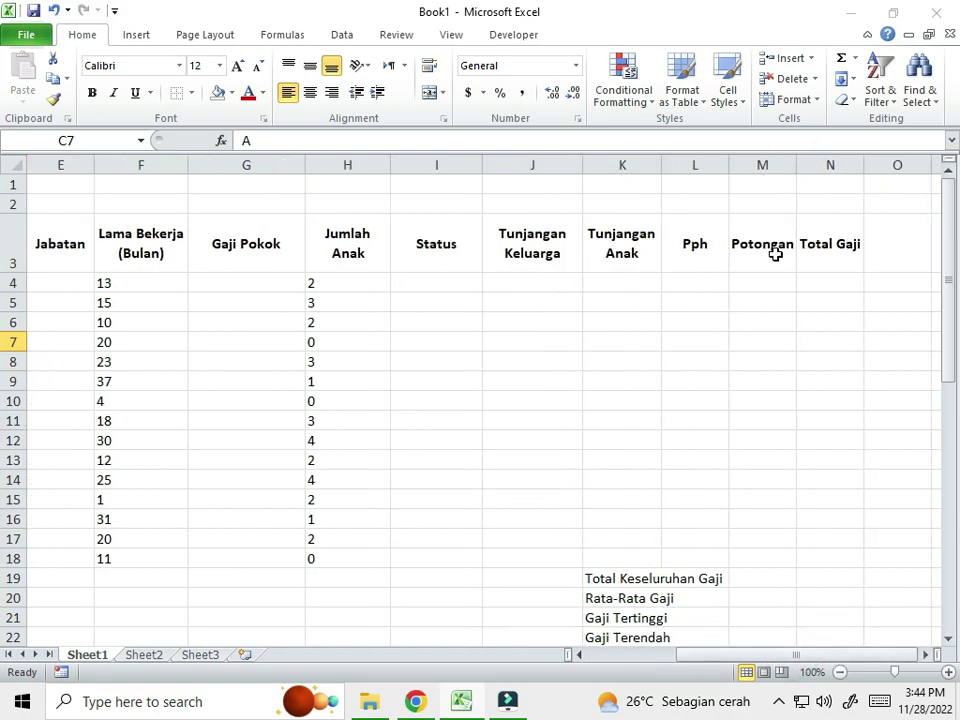
drag(797, 166, 801, 165)
drag(868, 165, 932, 165)
- Apply all borders to the salary table, from the No header to the last Total Gaji row (A3:N18)
drag(815, 657, 721, 657)
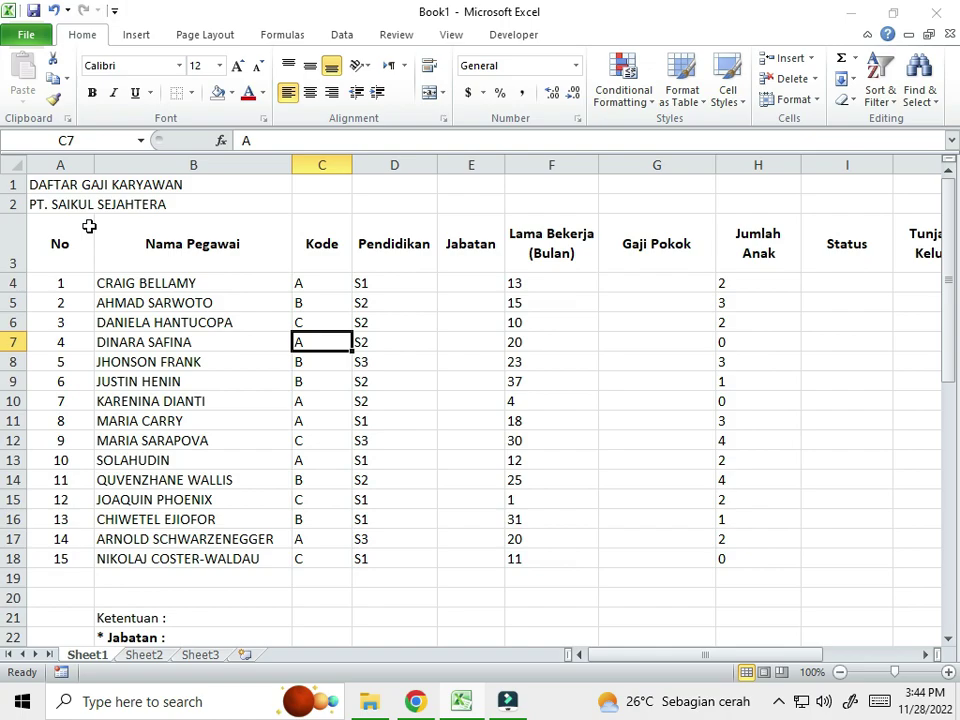
drag(45, 240, 799, 557)
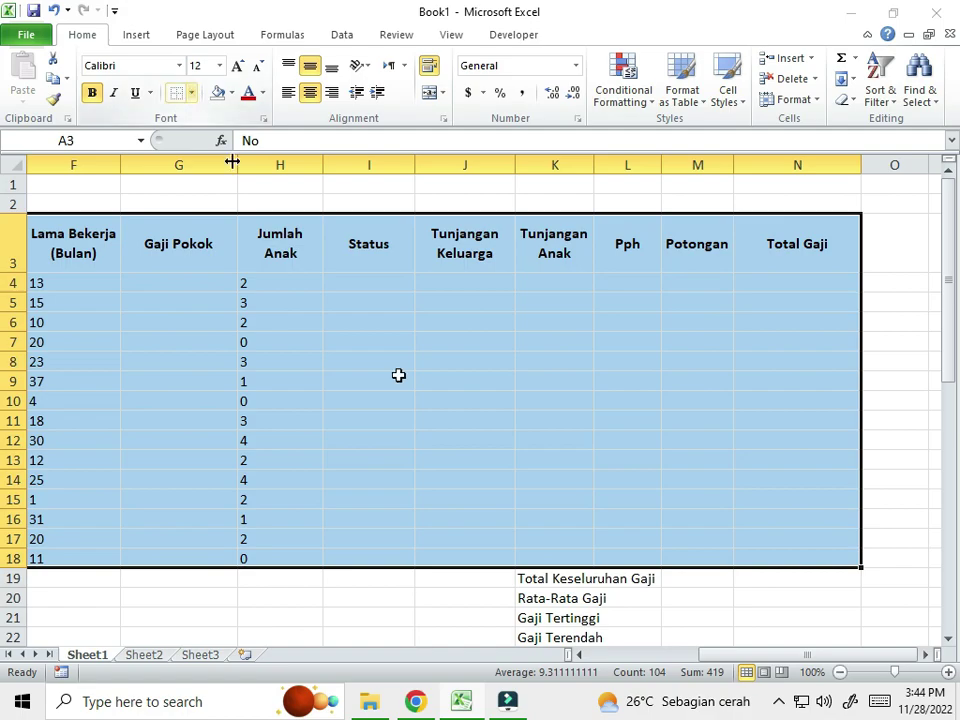
drag(741, 655, 621, 655)
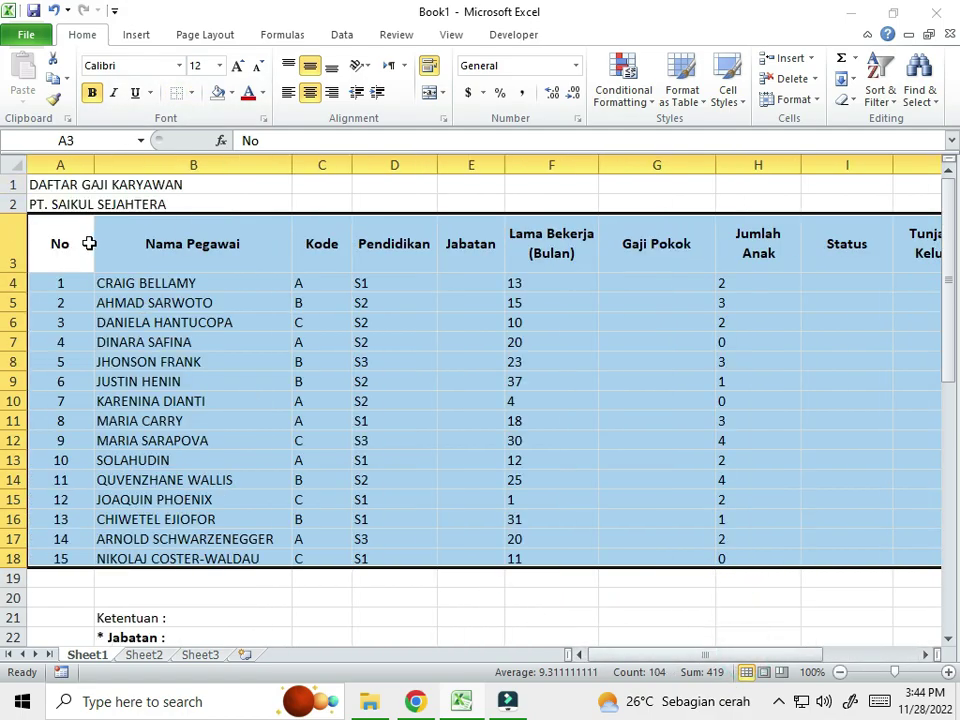
drag(686, 656, 864, 658)
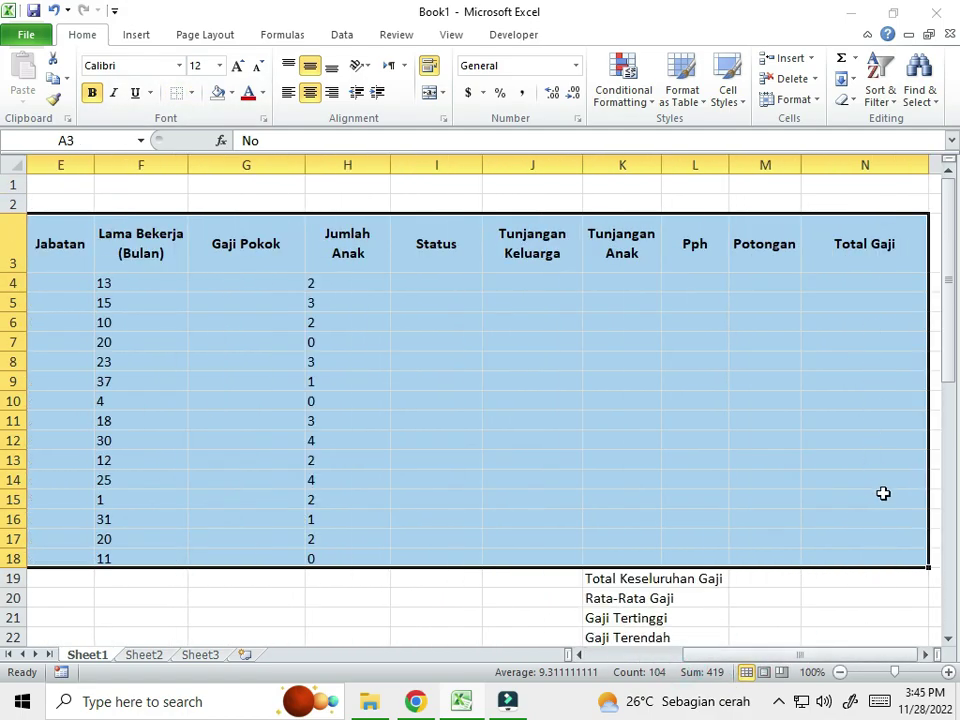
click(190, 93)
click(205, 242)
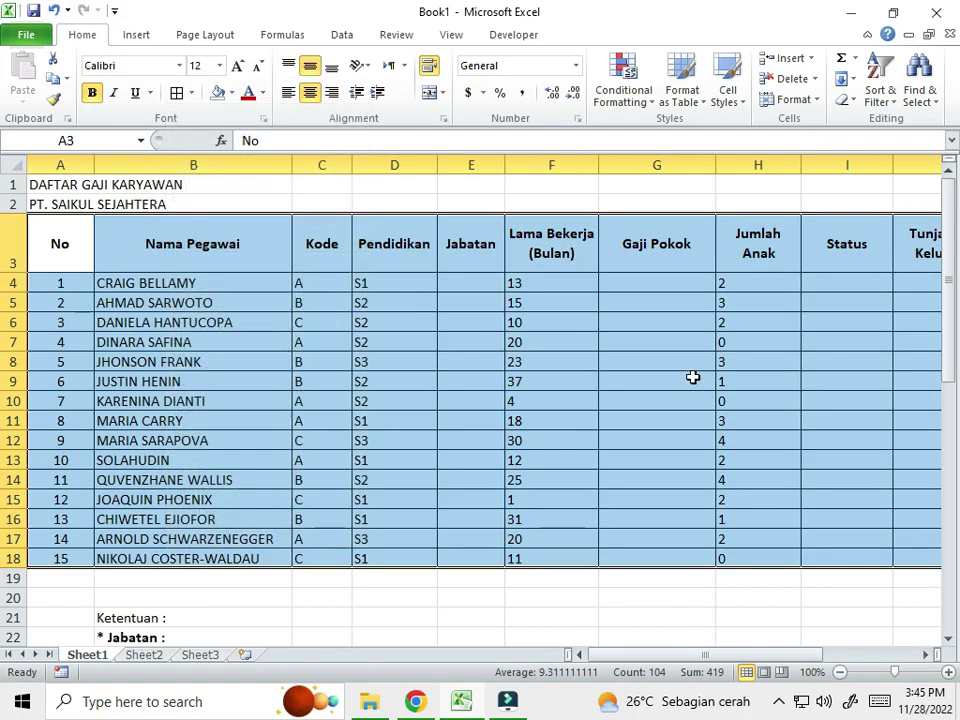
- Apply all borders to the summary block K19:N22, from Total Keseluruhan Gaji to Gaji Terendah
scroll(714, 474, down, 3)
drag(800, 654, 870, 655)
drag(617, 362, 840, 420)
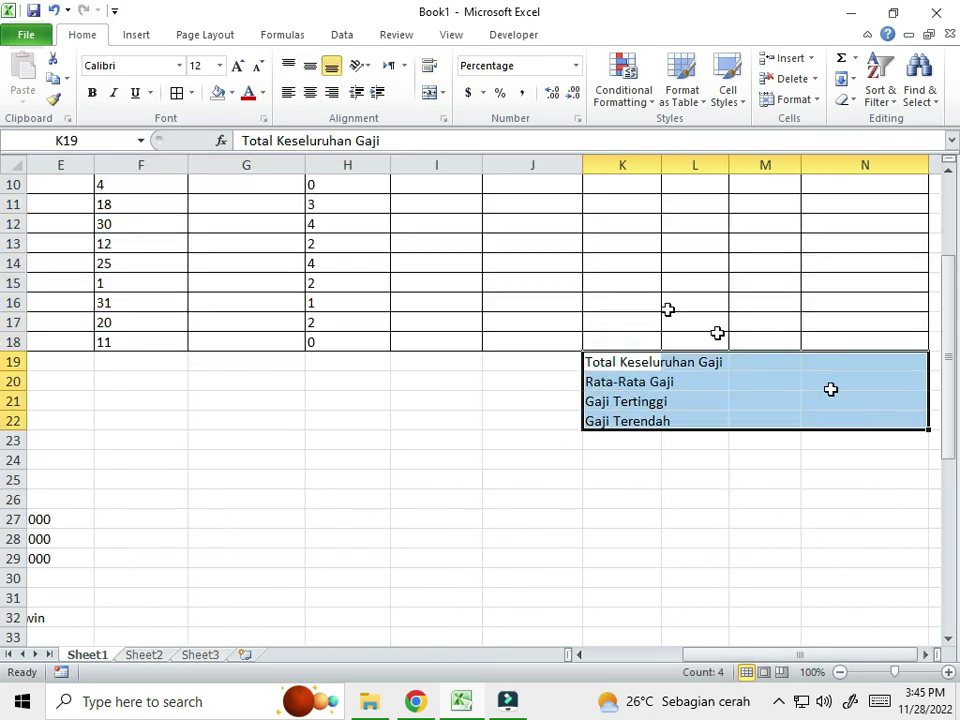
click(176, 93)
click(724, 448)
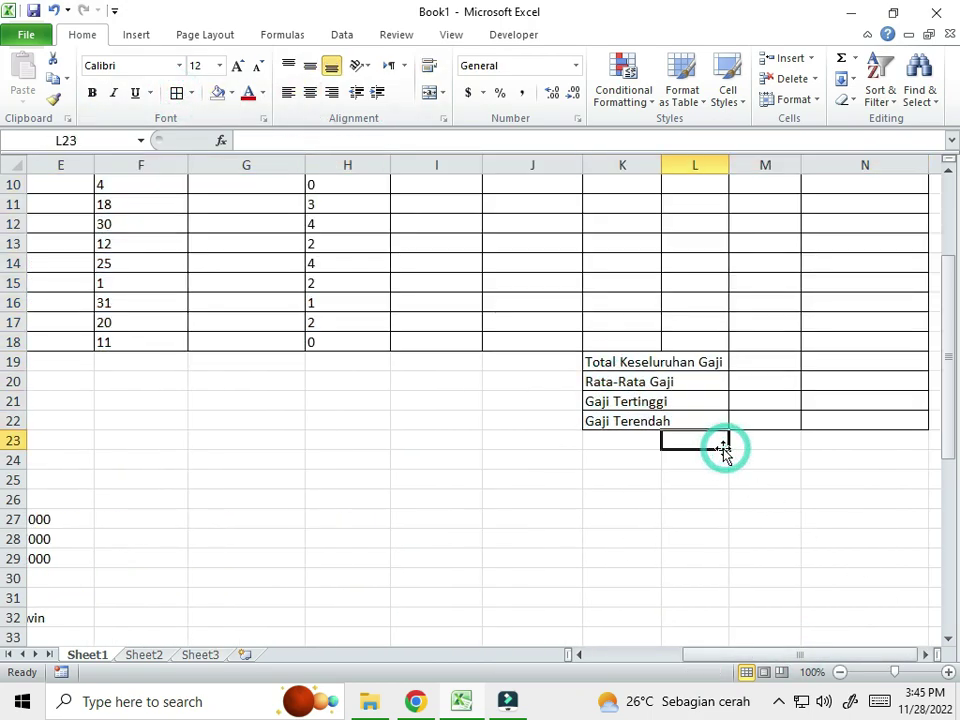
- Merge and center the title DAFTAR GAJI KARYAWAN across A1:N1 and make it bold
scroll(721, 441, up, 3)
drag(790, 655, 767, 655)
drag(33, 186, 150, 185)
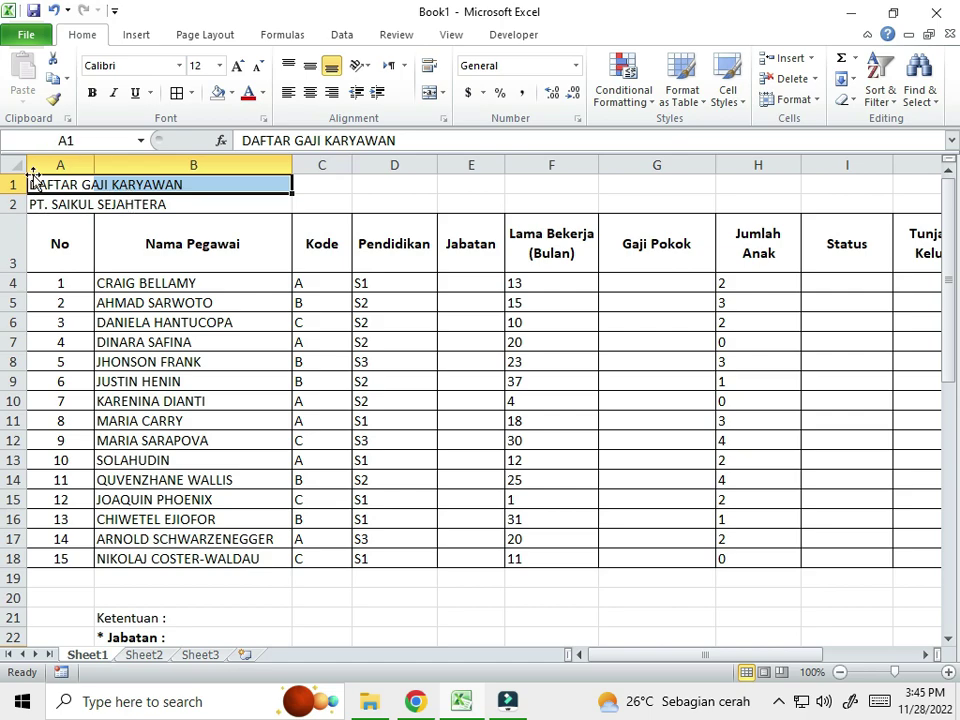
click(58, 165)
drag(53, 188, 800, 162)
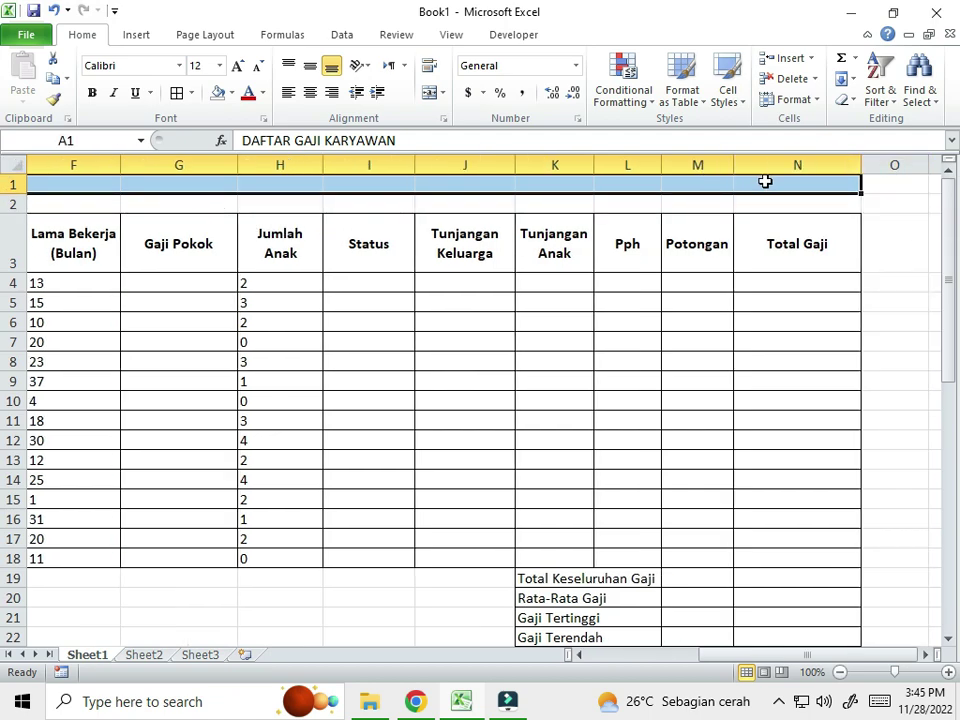
click(429, 94)
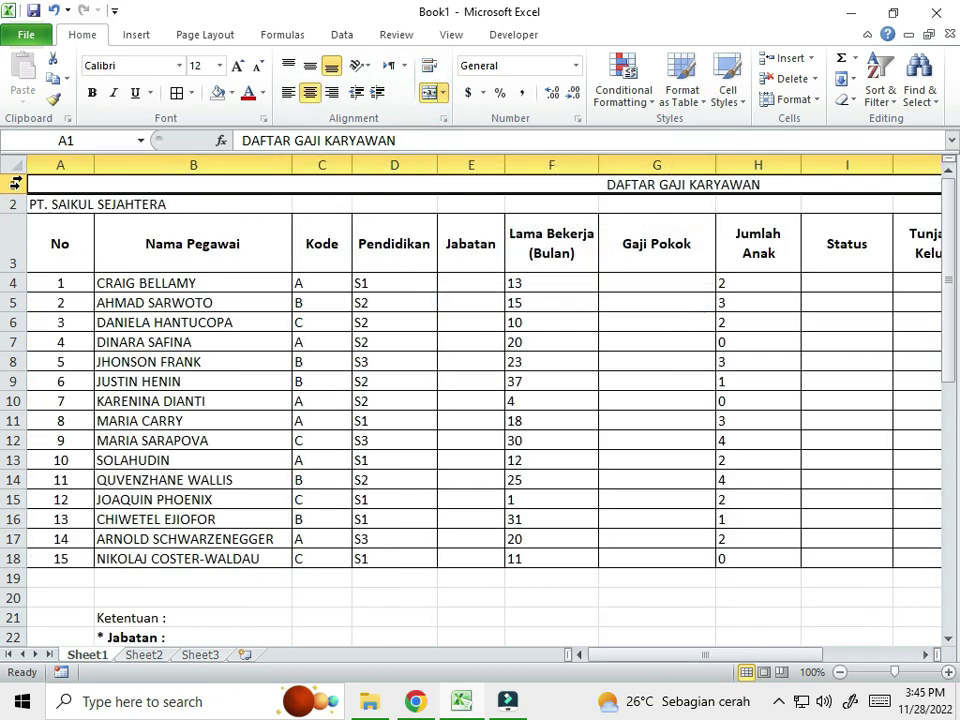
click(92, 93)
- Merge and center the company name PT. SAIKUL SEJAHTERA across A2:N2 and make it bold
drag(37, 205, 836, 195)
click(429, 94)
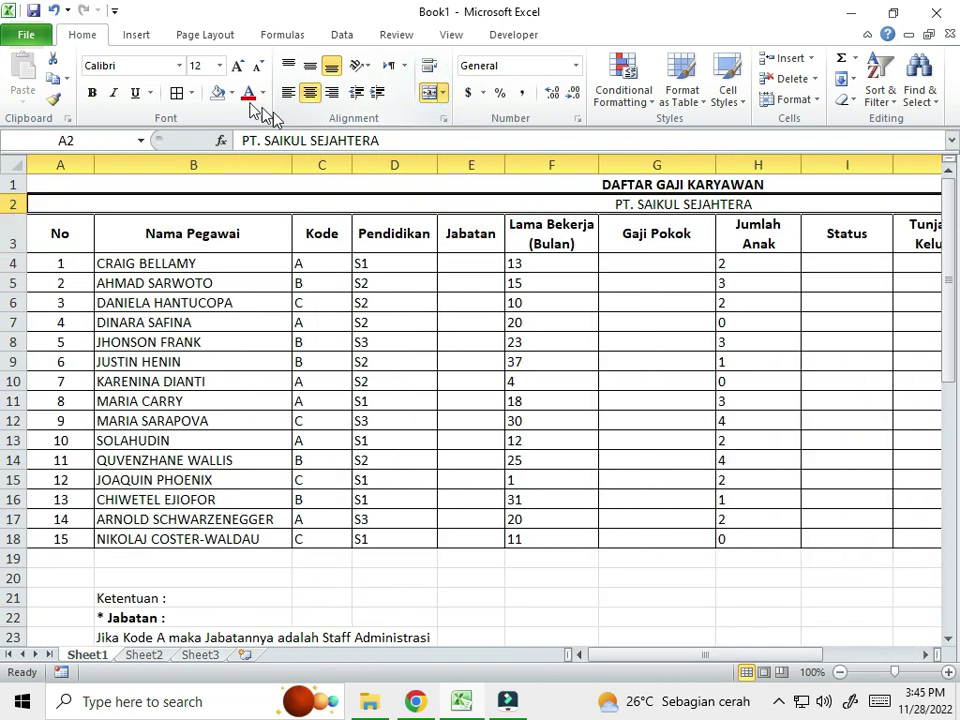
click(92, 93)
- Auto-fit the No column's width to its contents
click(78, 248)
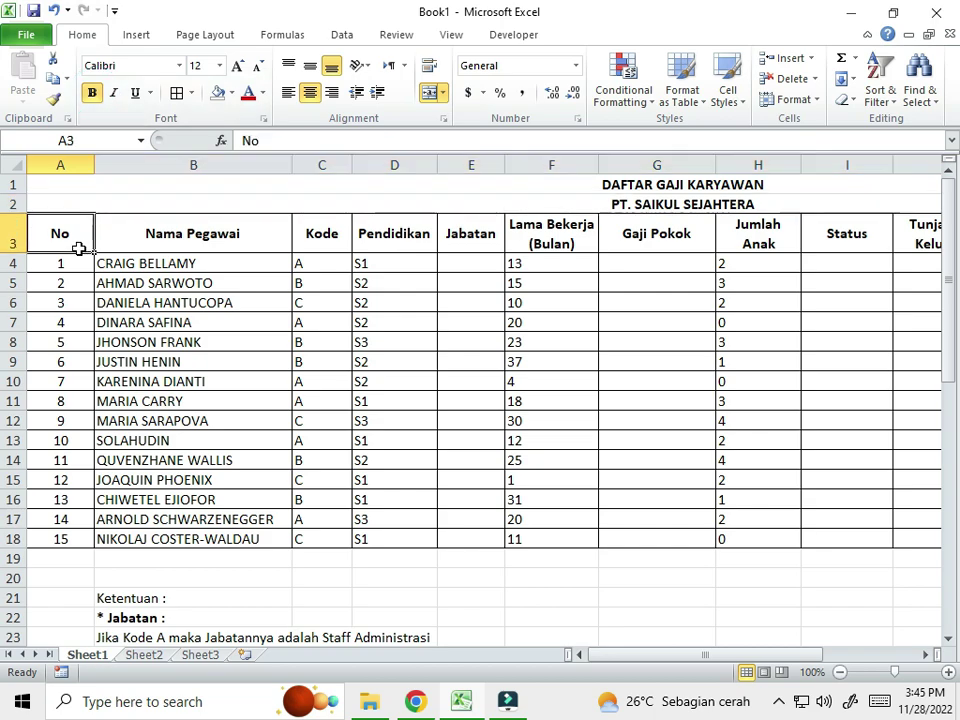
double_click(91, 163)
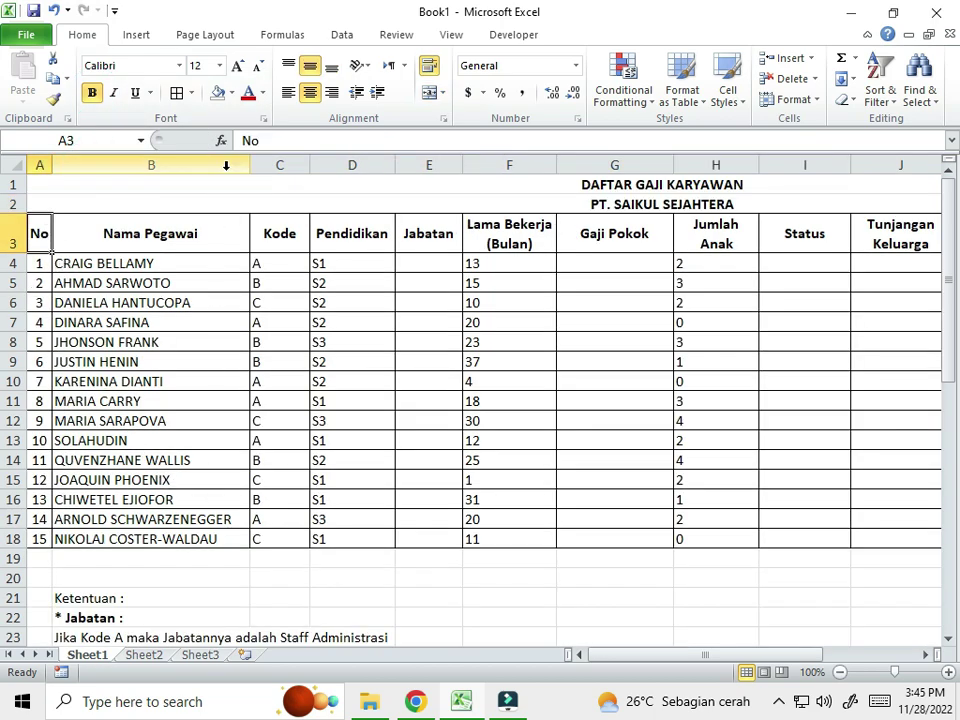
- Center the table entries horizontally in C4:N18, from the Kode column through Total Gaji
drag(258, 262, 469, 537)
click(310, 92)
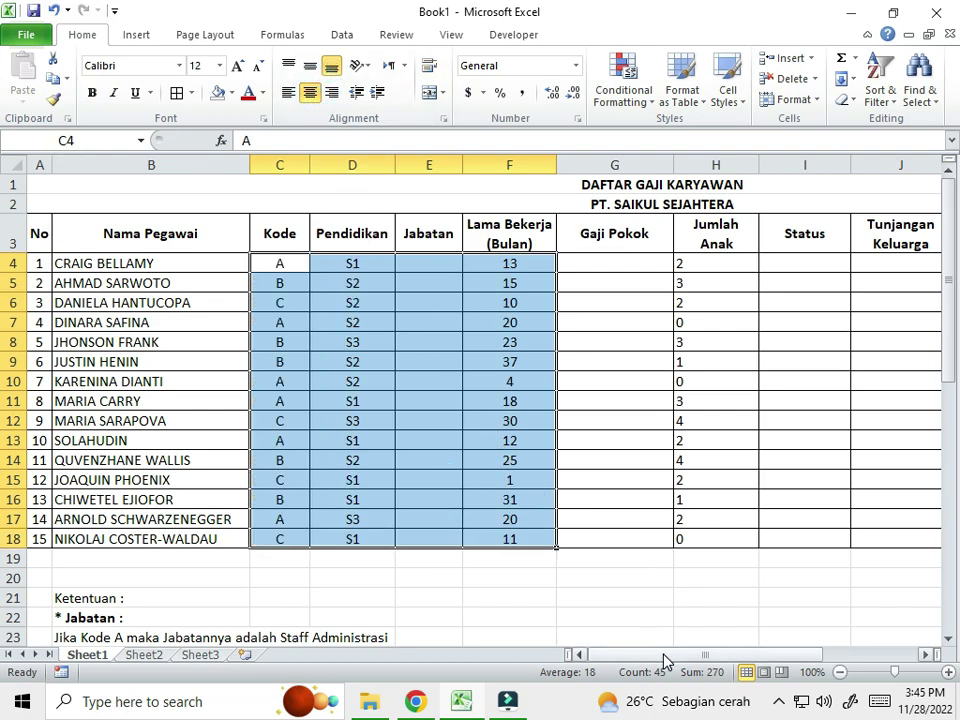
drag(606, 262, 624, 532)
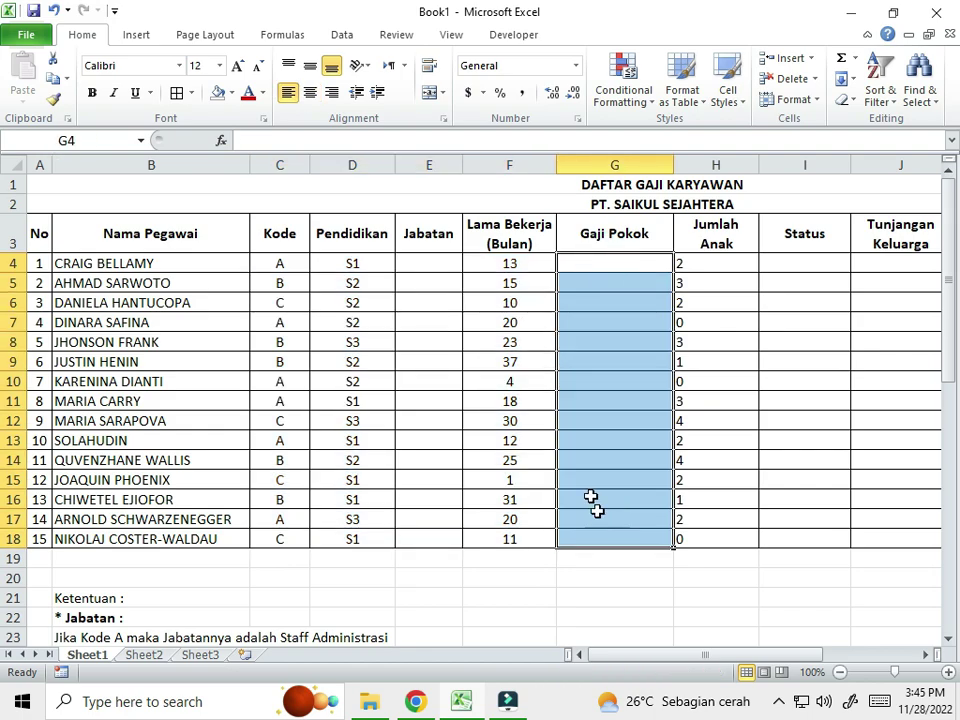
drag(274, 262, 746, 540)
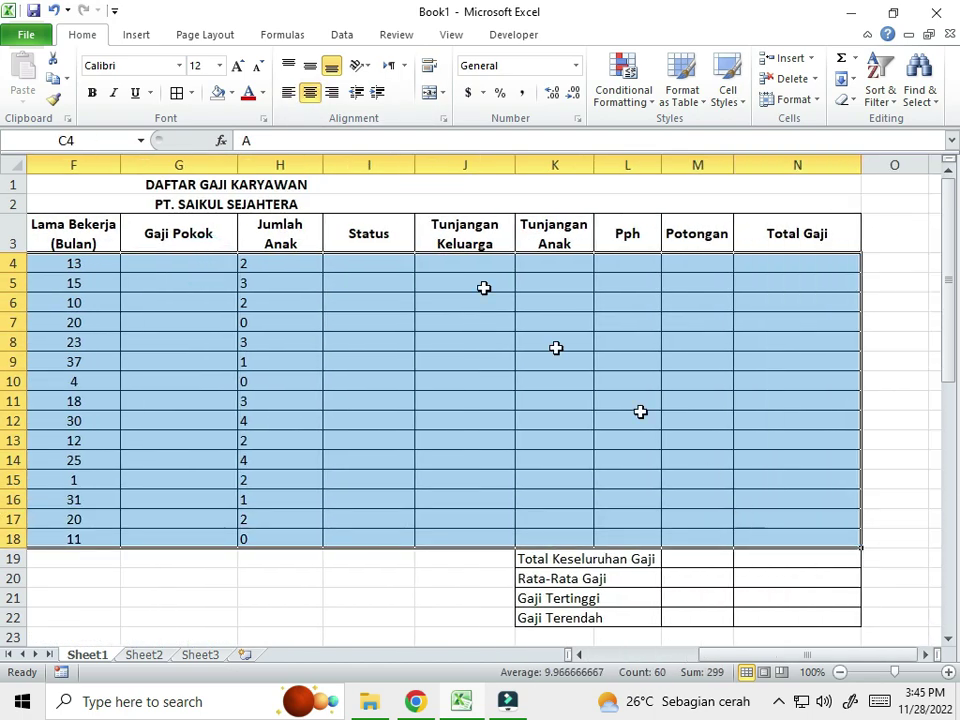
click(310, 92)
click(310, 92)
- Merge and center each summary label, from Total Keseluruhan Gaji to Gaji Terendah, across columns K to M in rows 19 to 22
drag(806, 658, 900, 658)
scroll(800, 533, down, 1)
click(662, 486)
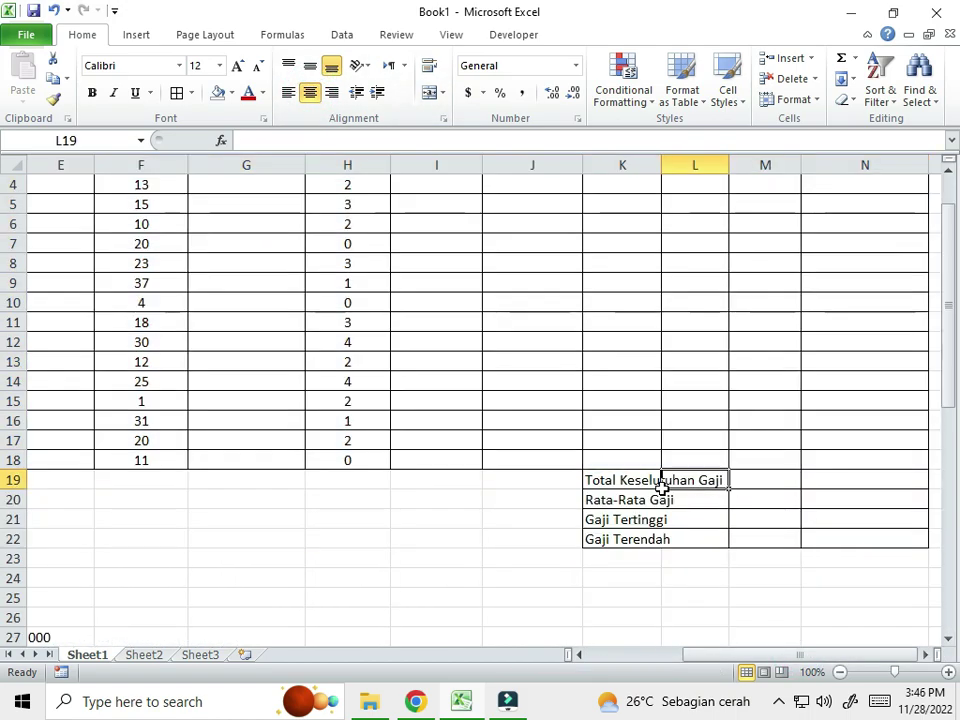
drag(597, 480, 752, 473)
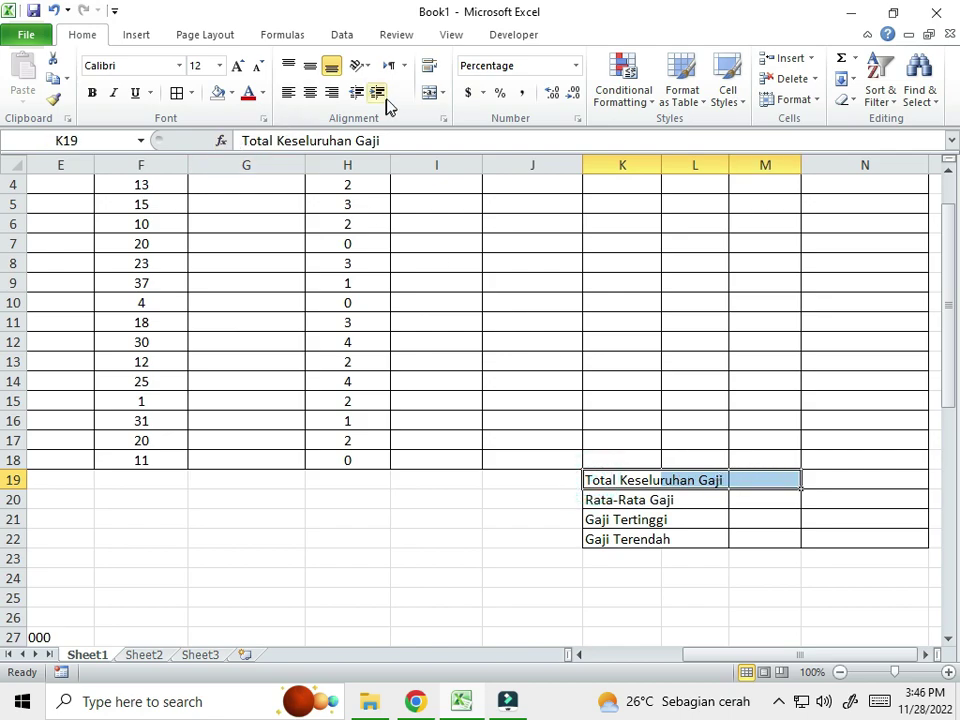
click(428, 95)
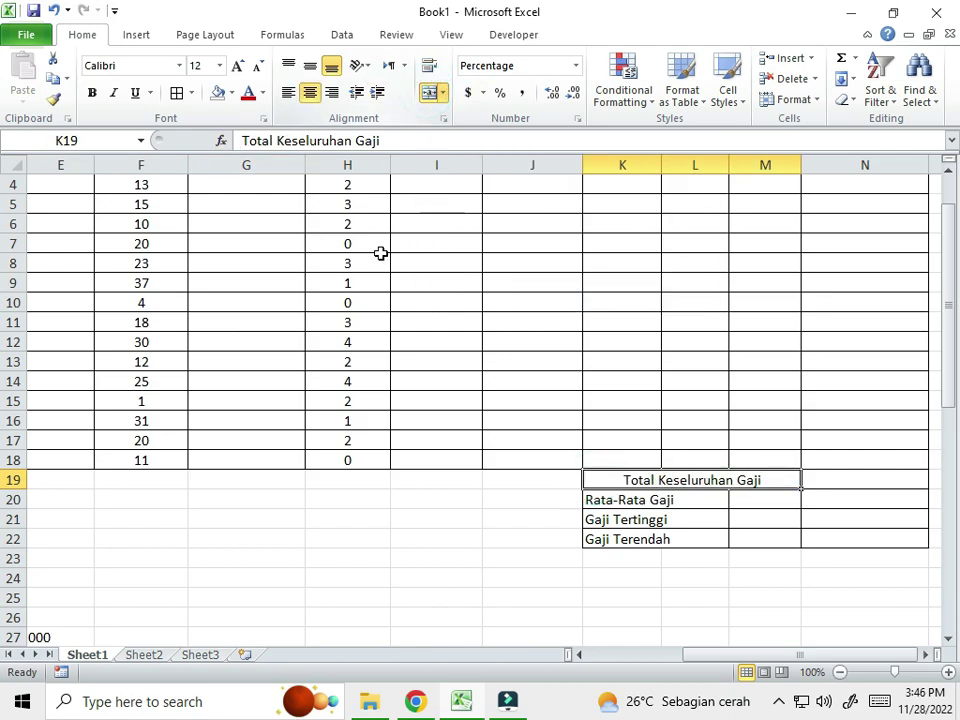
drag(617, 503, 746, 501)
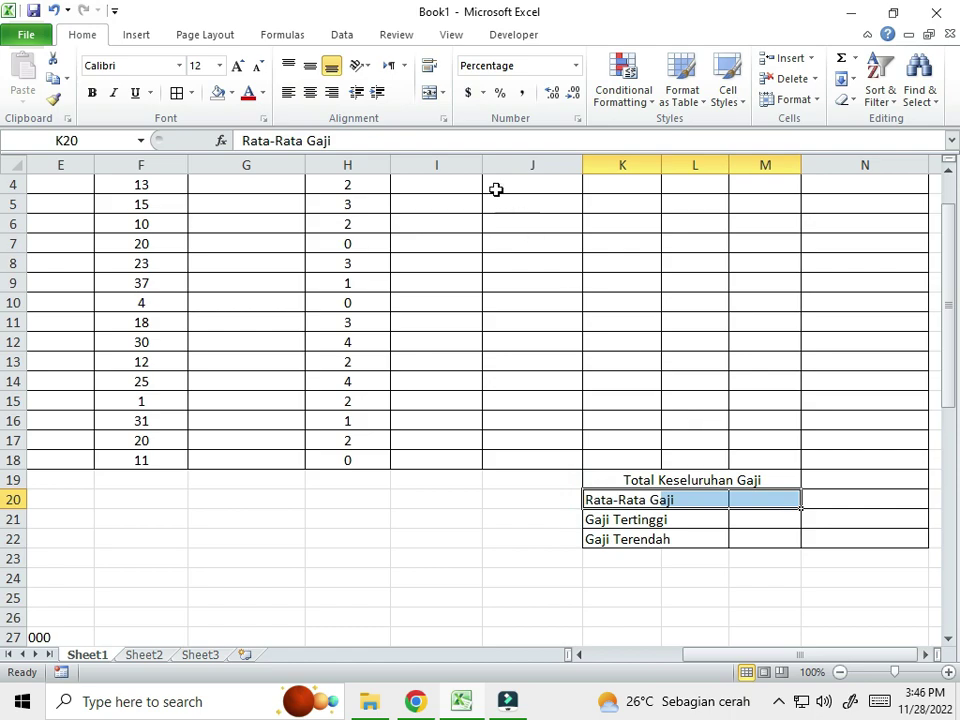
click(430, 92)
drag(594, 517, 776, 512)
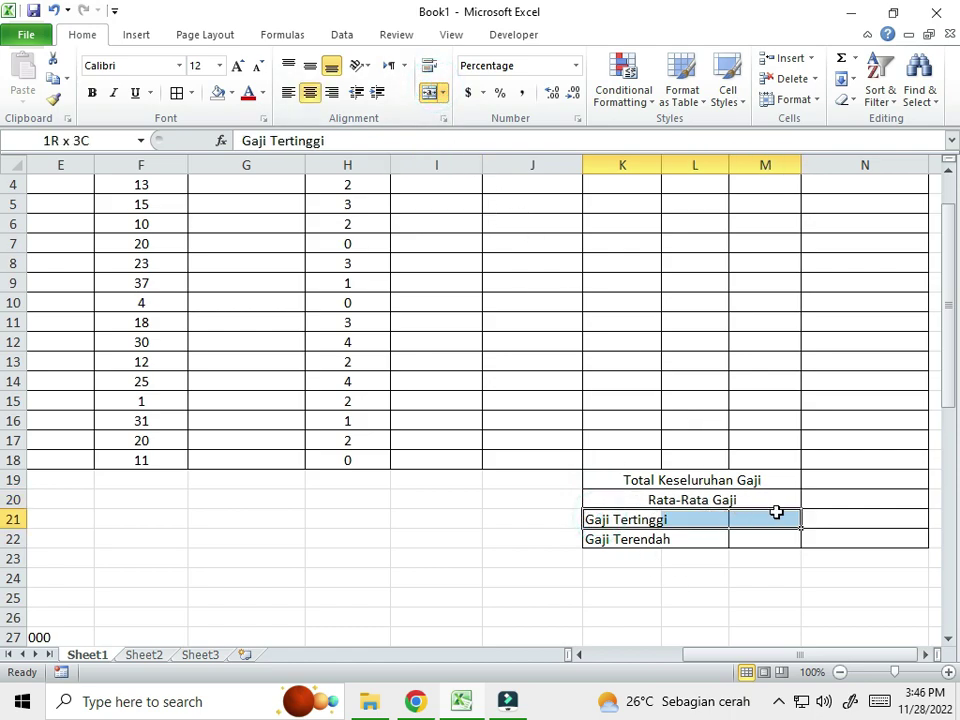
click(432, 93)
drag(621, 541, 756, 536)
click(431, 92)
- Make the four merged summary labels in K19:M22 bold, italic and right-aligned
drag(652, 478, 660, 539)
click(91, 92)
click(113, 92)
click(332, 92)
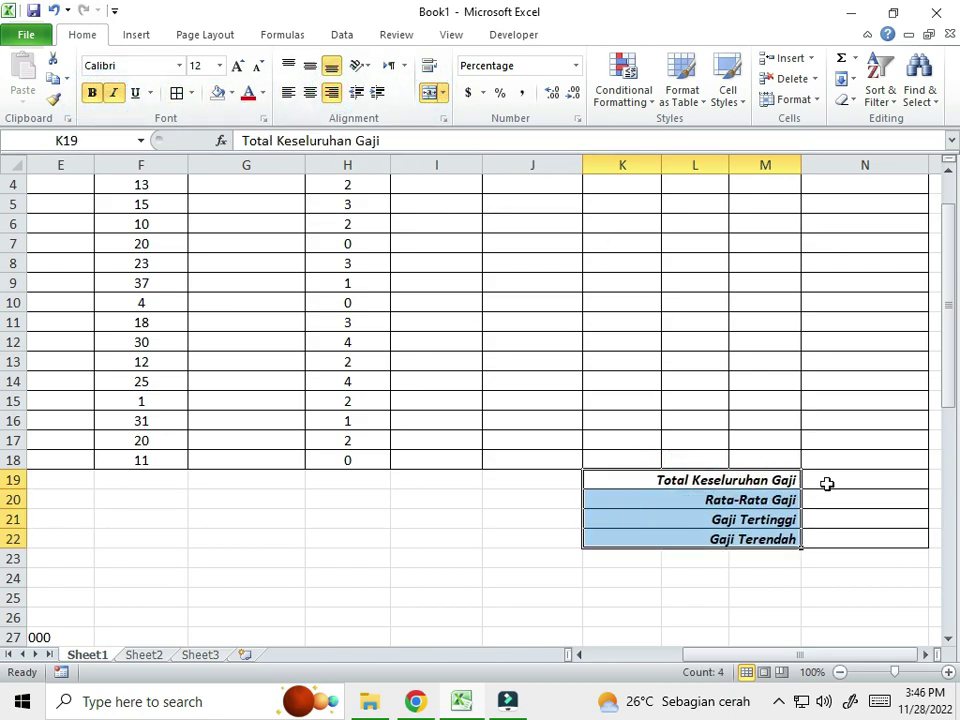
- Make the summary value cells N19:N22 bold, italic and horizontally centered
click(858, 481)
drag(854, 481, 855, 539)
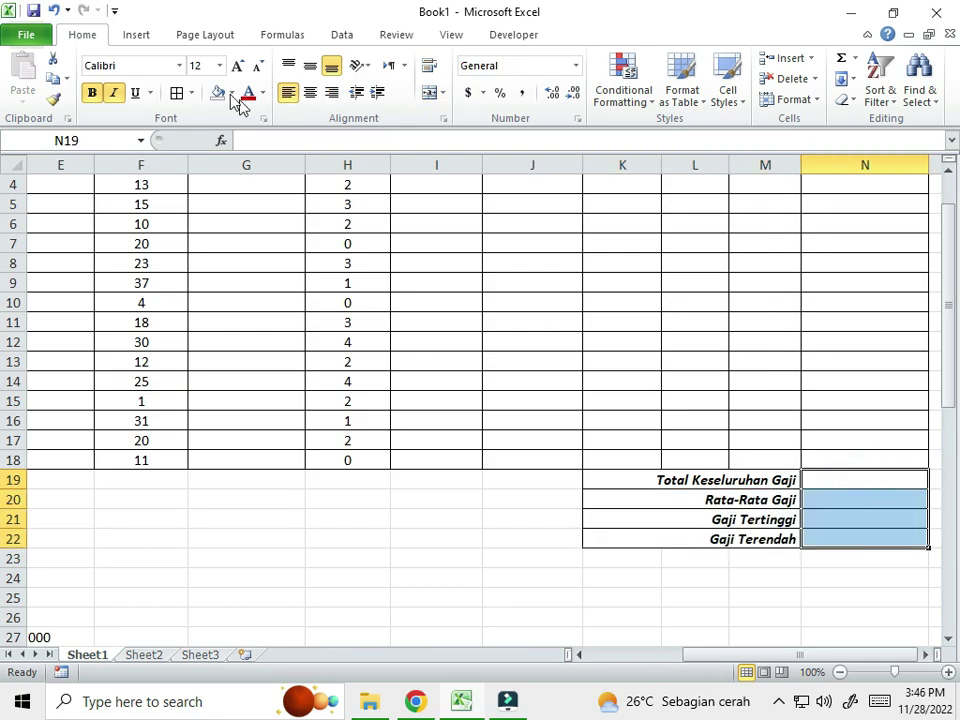
click(91, 92)
click(113, 92)
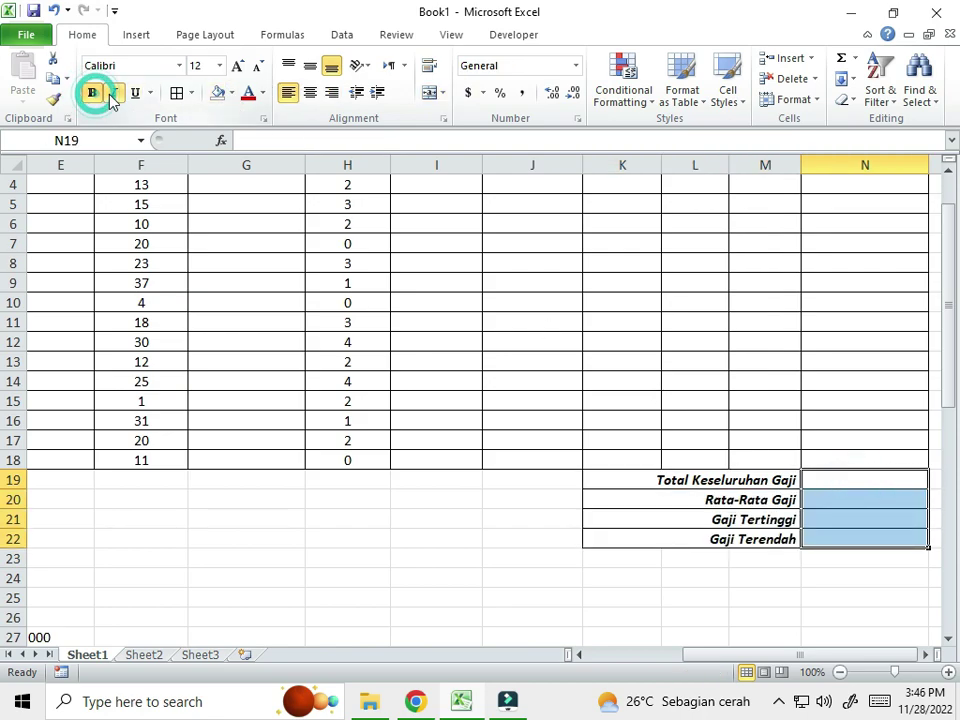
click(309, 93)
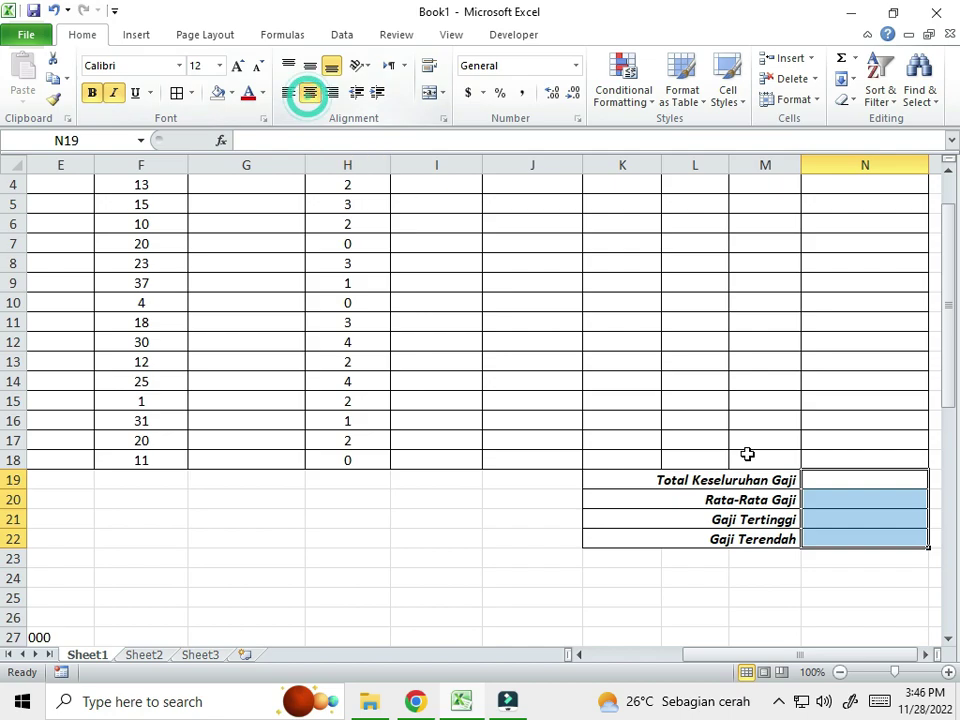
click(752, 456)
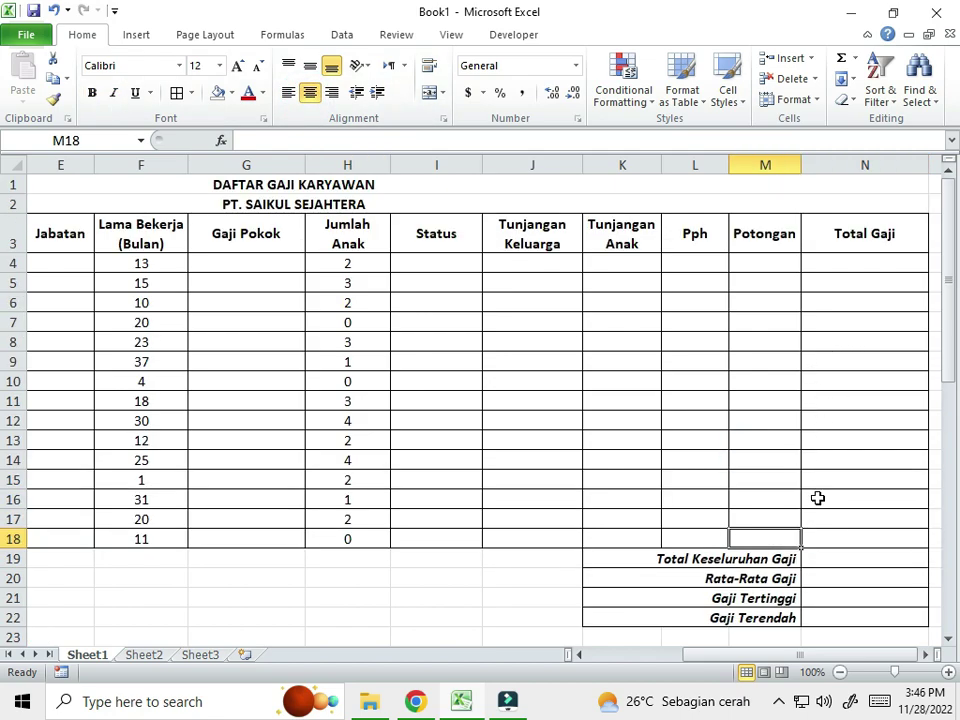
- Format the Gaji Pokok cells G4:G18 as Accounting with the Rp Indonesian symbol and 0 decimal places
drag(810, 655, 715, 655)
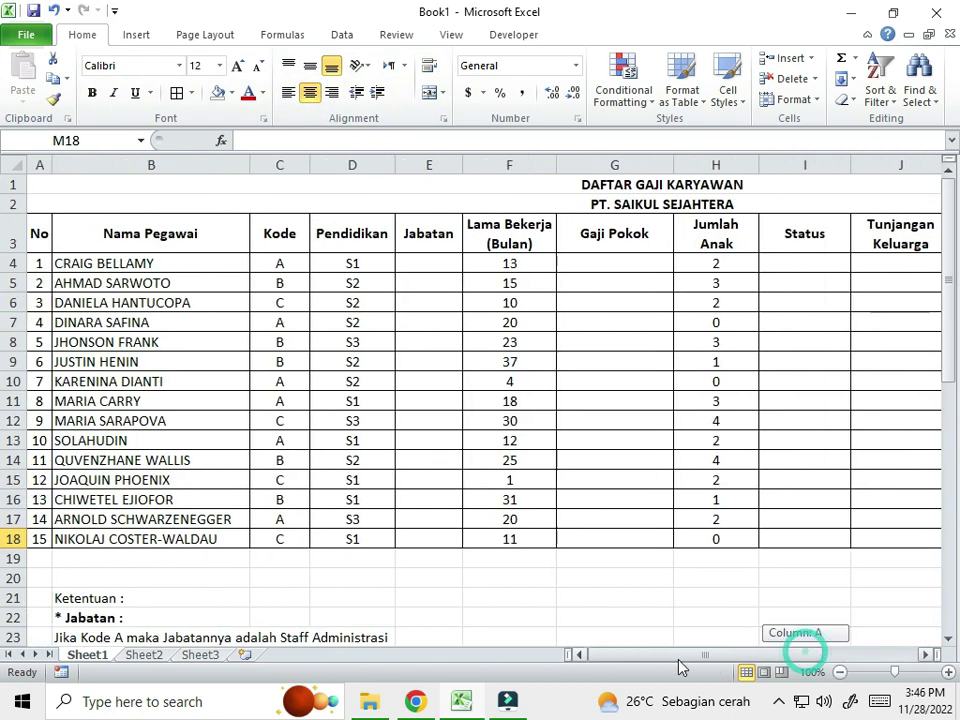
click(433, 263)
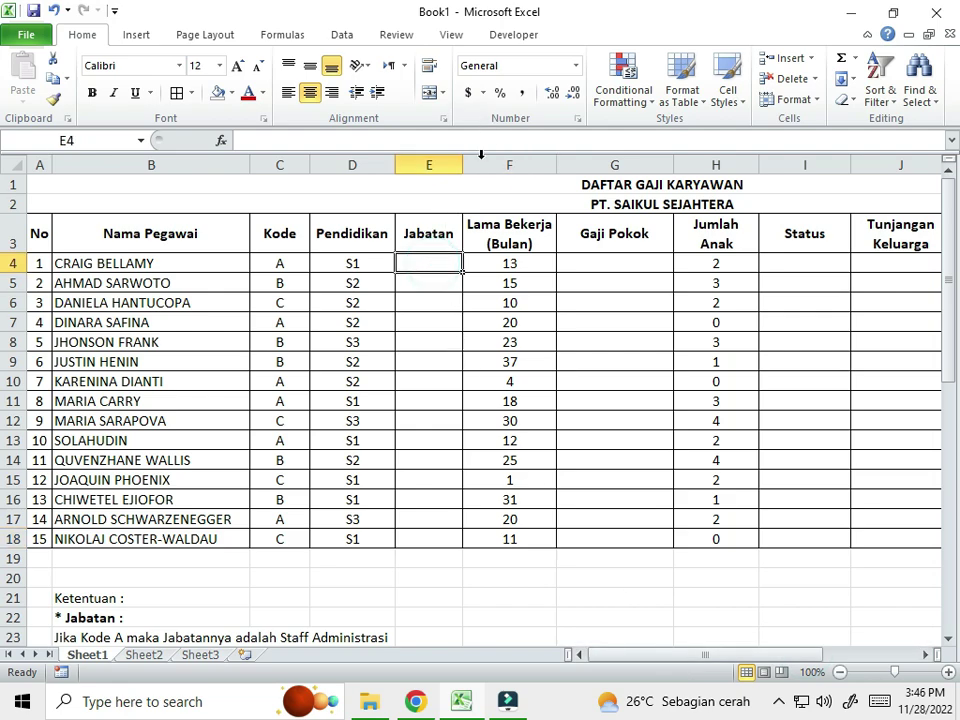
click(617, 257)
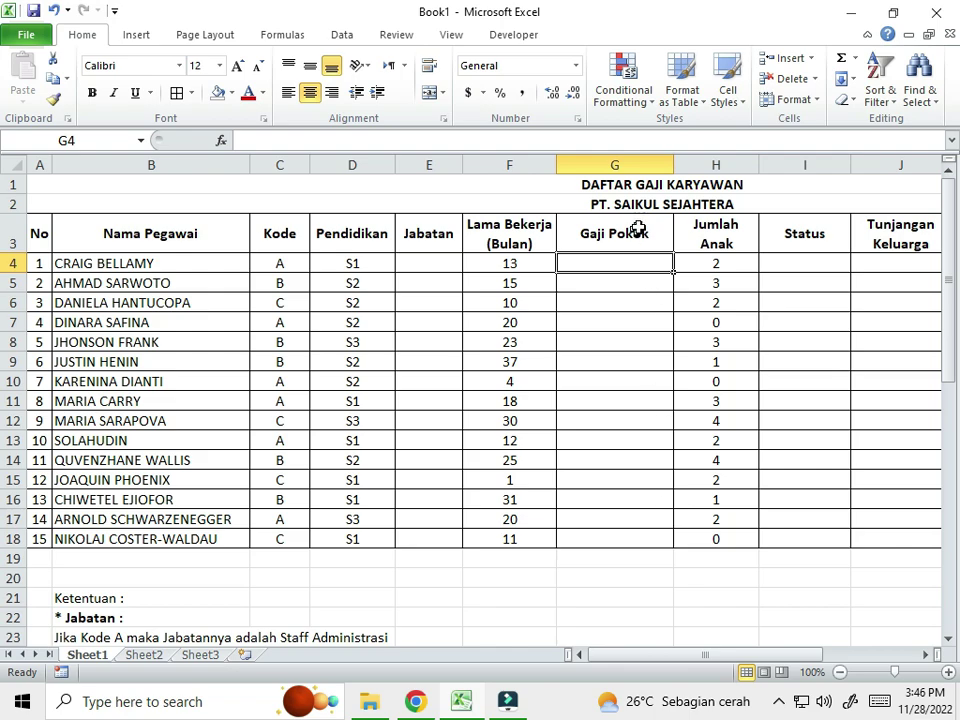
drag(637, 257, 645, 537)
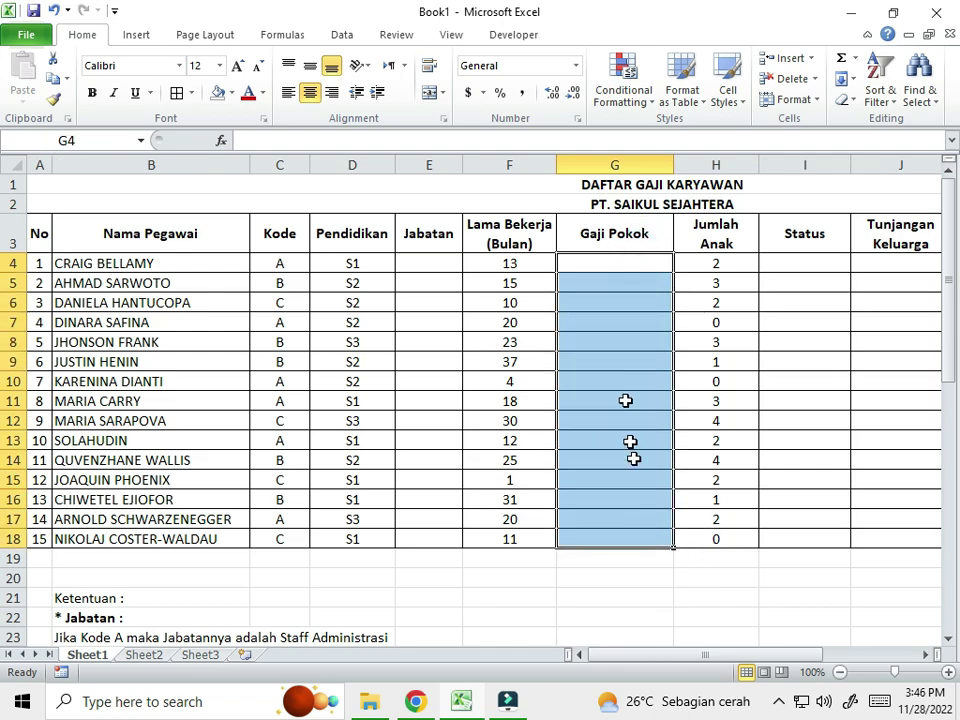
click(576, 72)
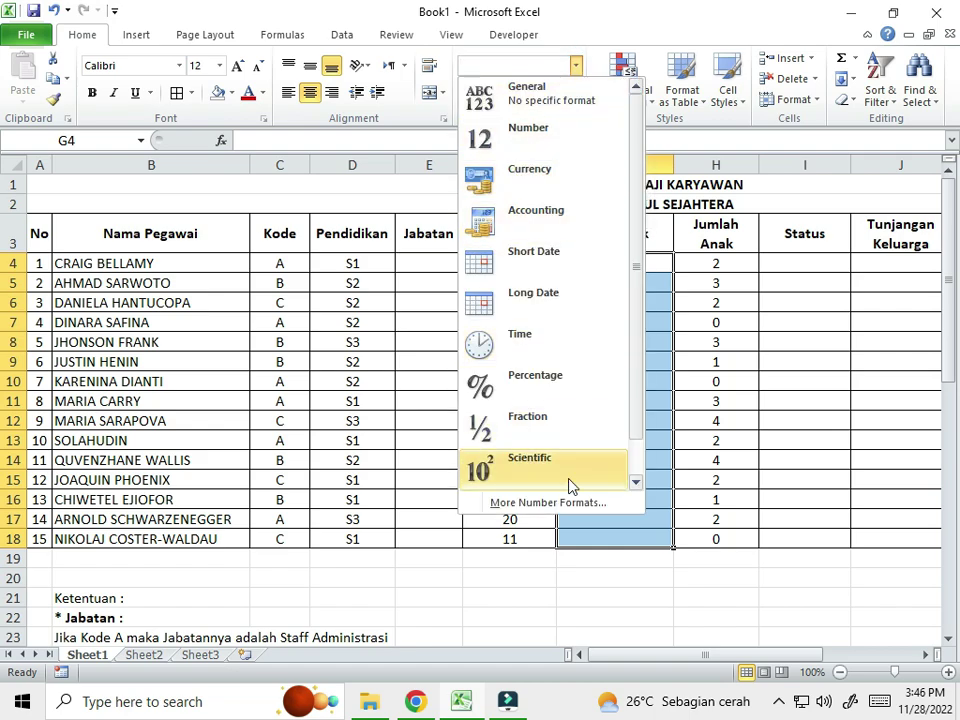
click(575, 505)
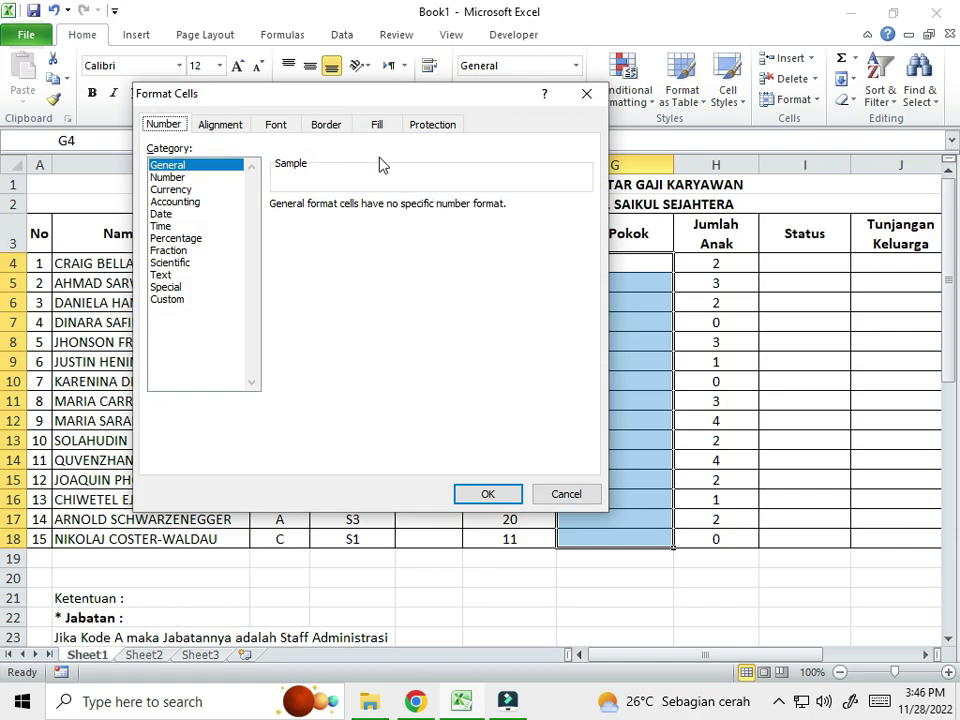
click(176, 202)
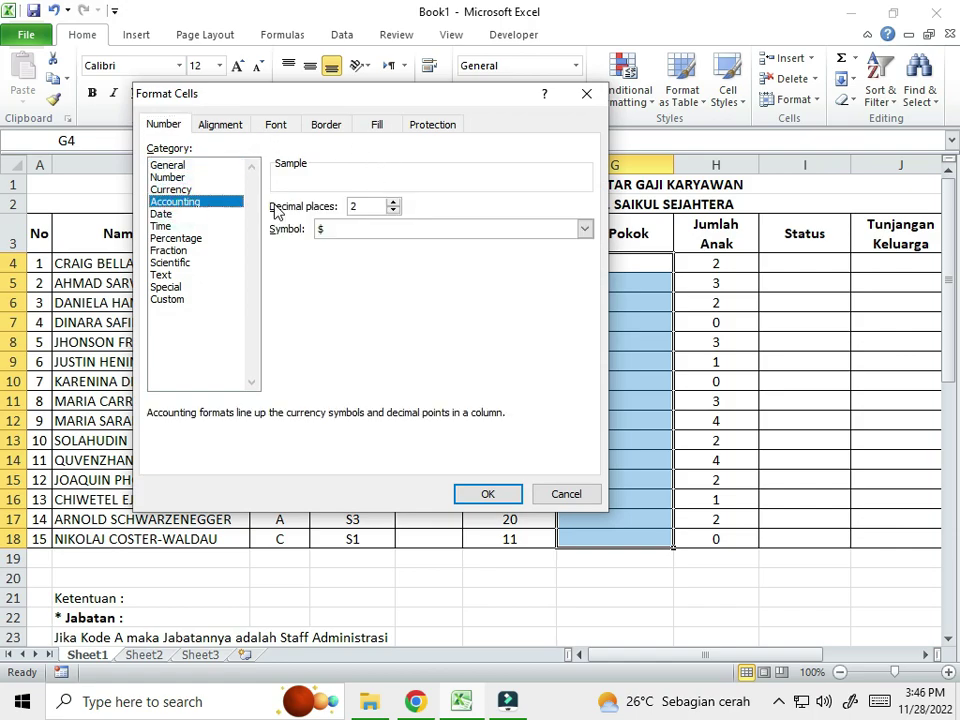
click(384, 230)
scroll(426, 296, down, 5)
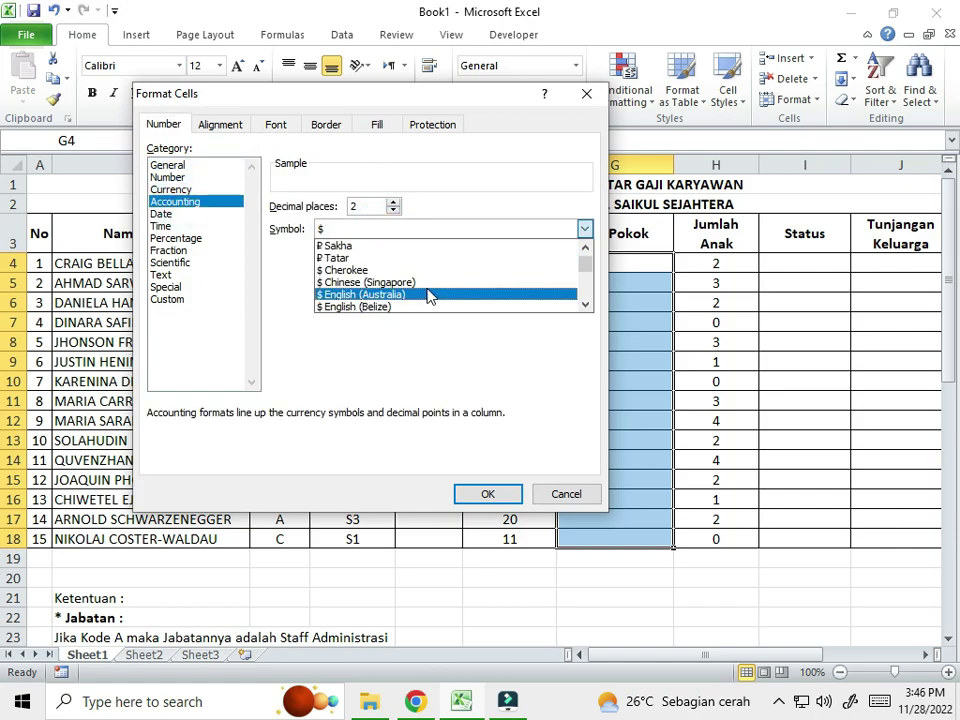
scroll(428, 296, up, 3)
scroll(428, 296, down, 15)
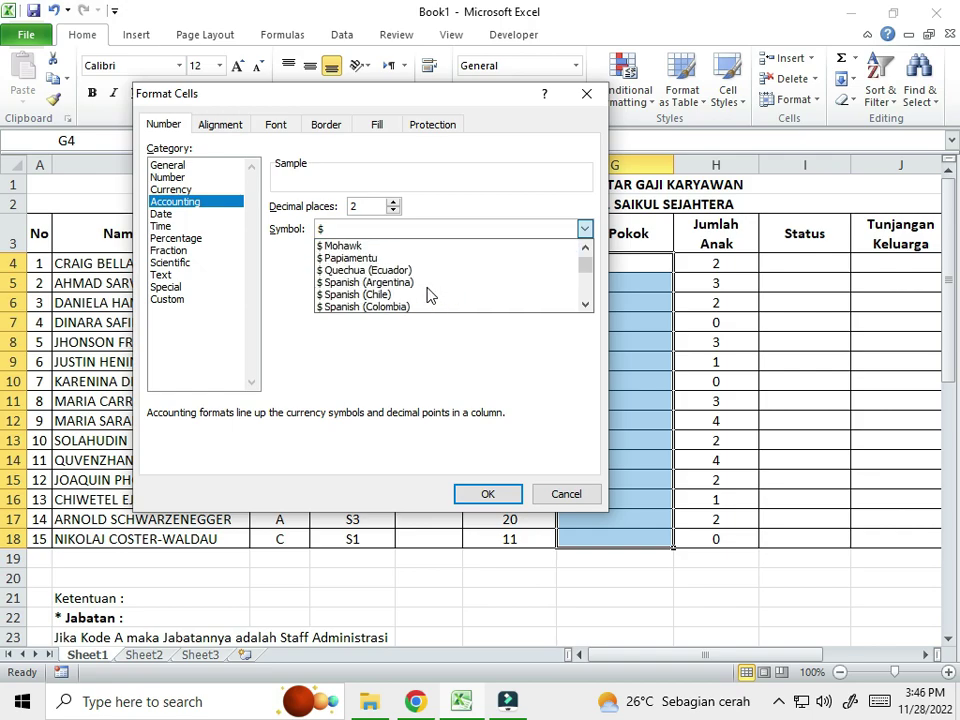
scroll(428, 294, down, 15)
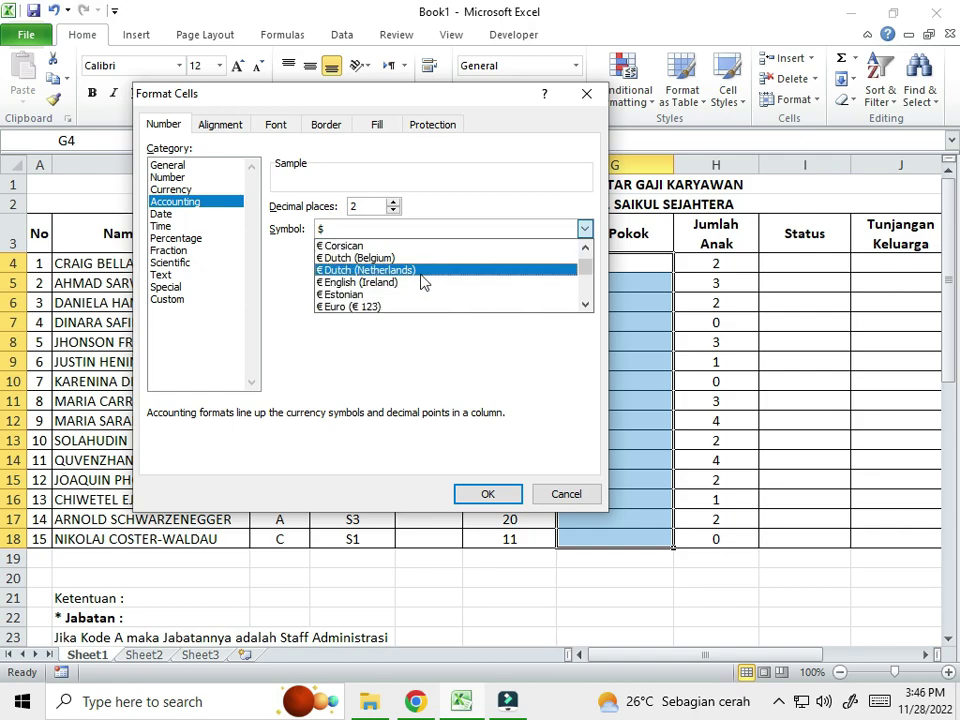
scroll(422, 273, down, 15)
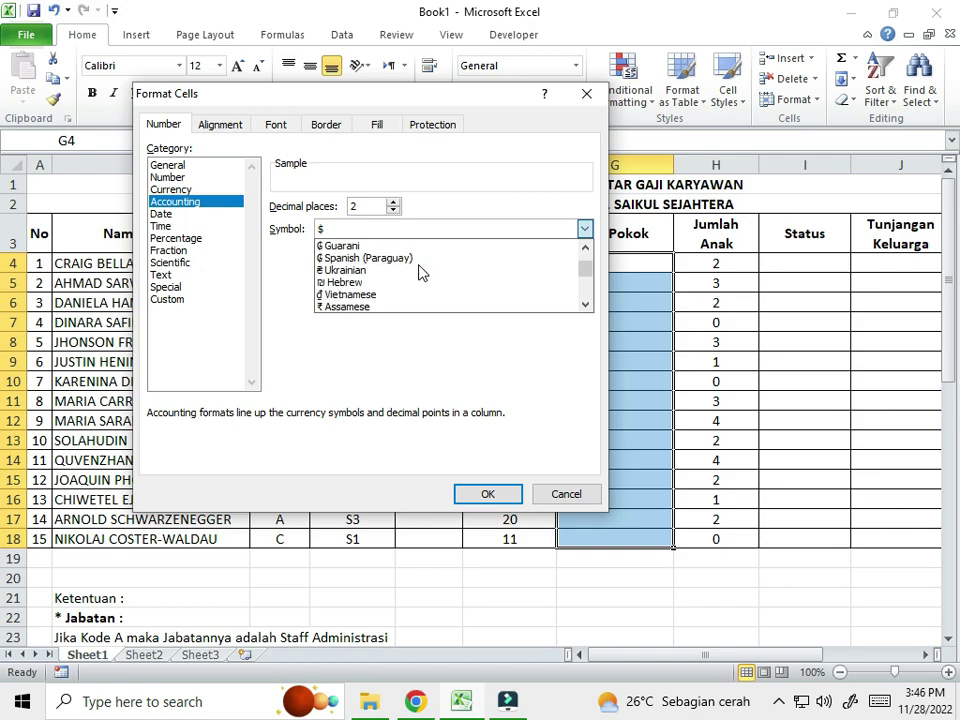
scroll(420, 273, down, 15)
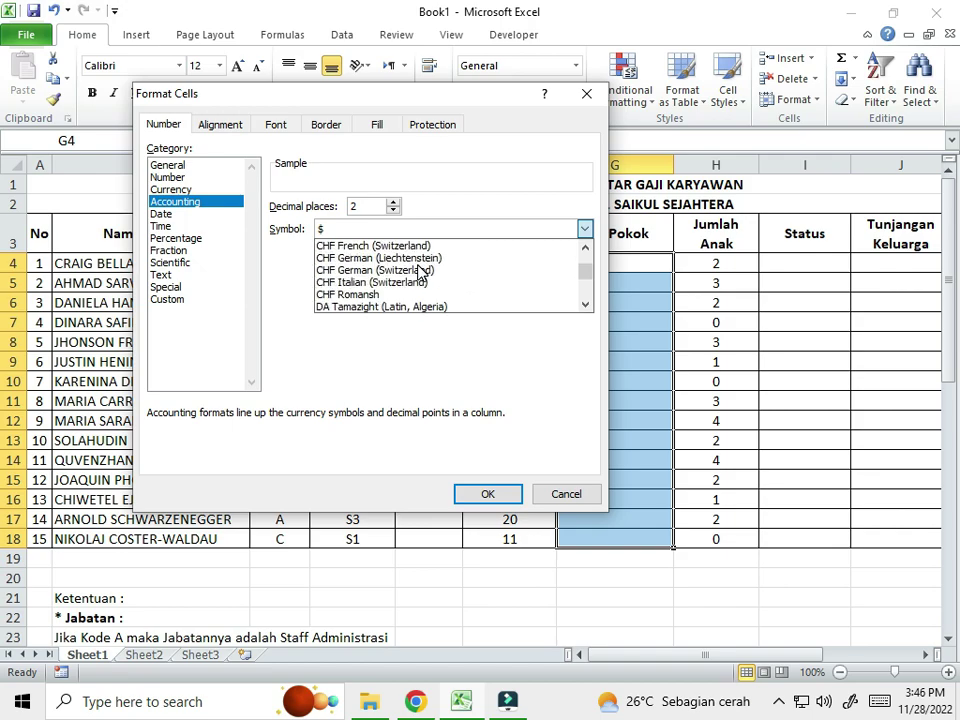
scroll(421, 273, down, 15)
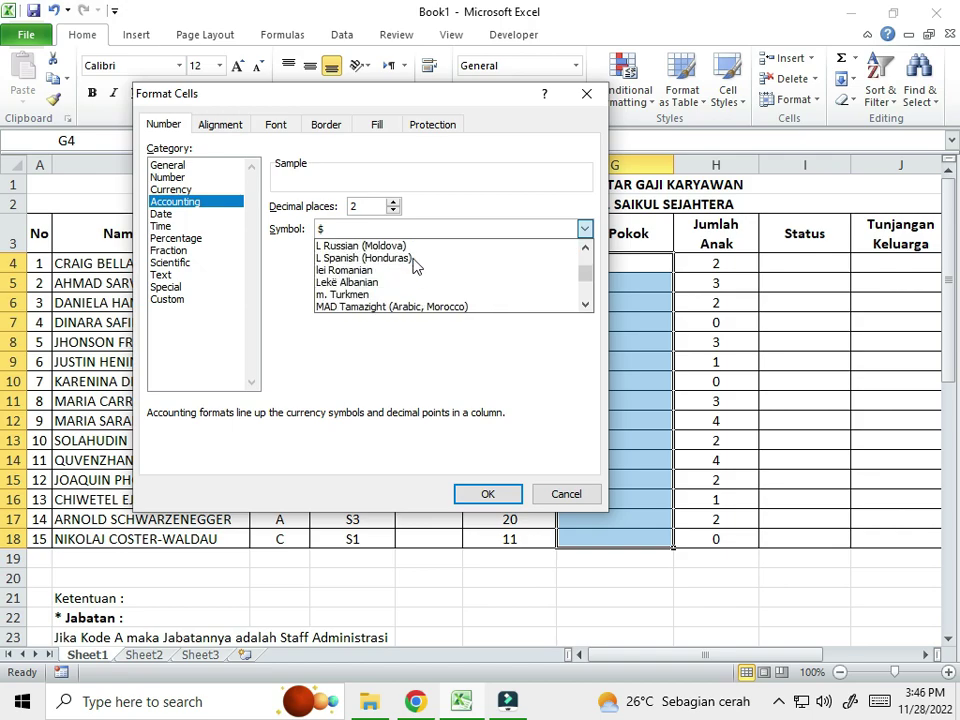
scroll(415, 265, up, 4)
scroll(415, 265, down, 3)
scroll(415, 265, down, 10)
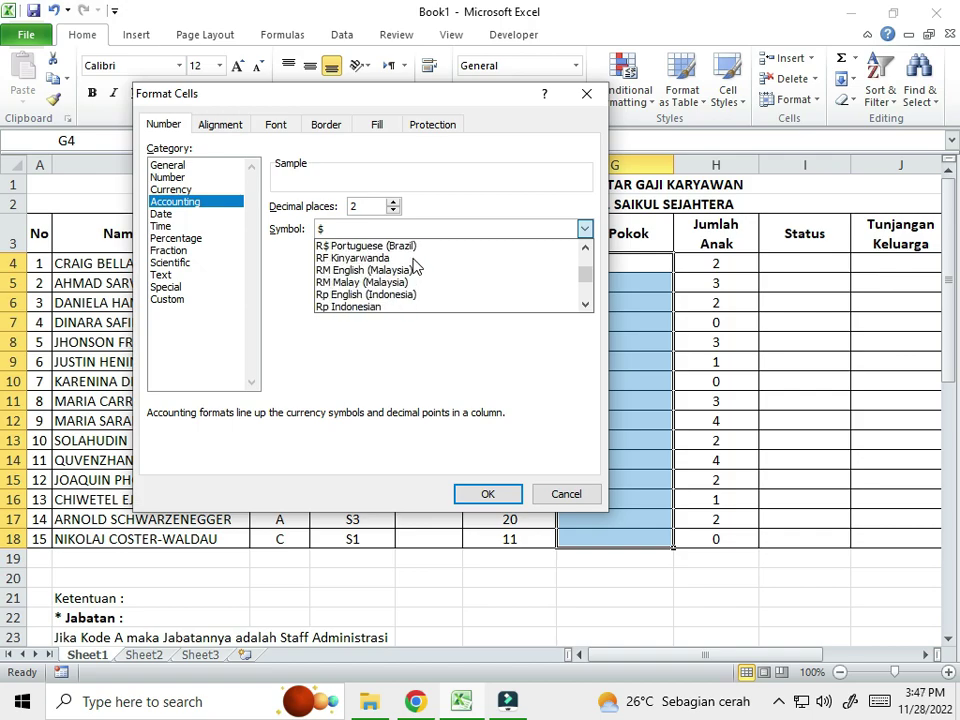
click(349, 307)
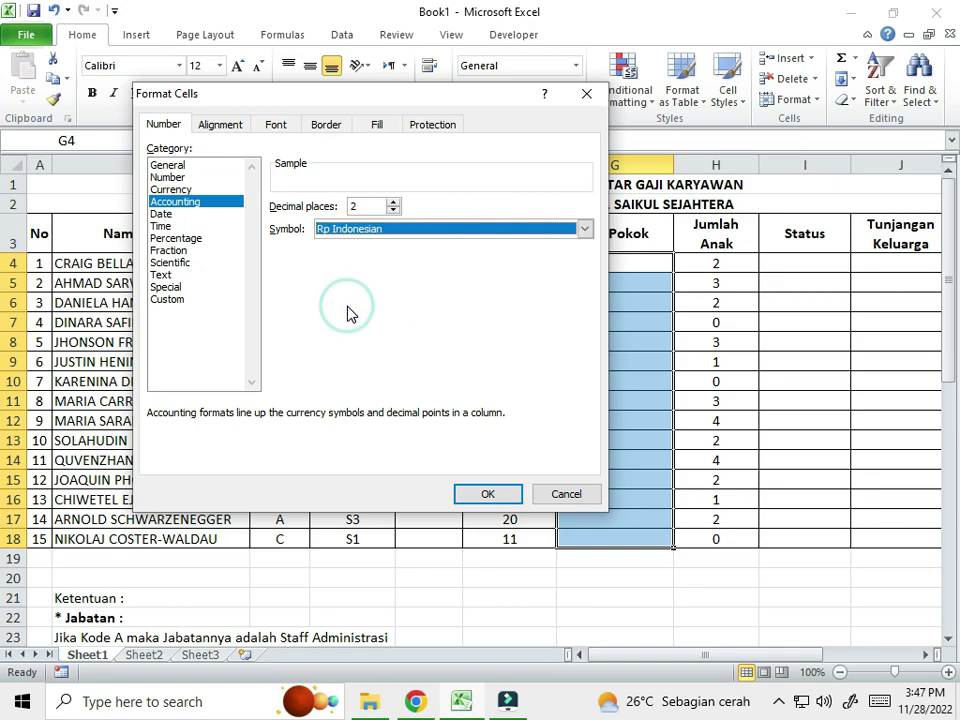
click(394, 211)
click(394, 211)
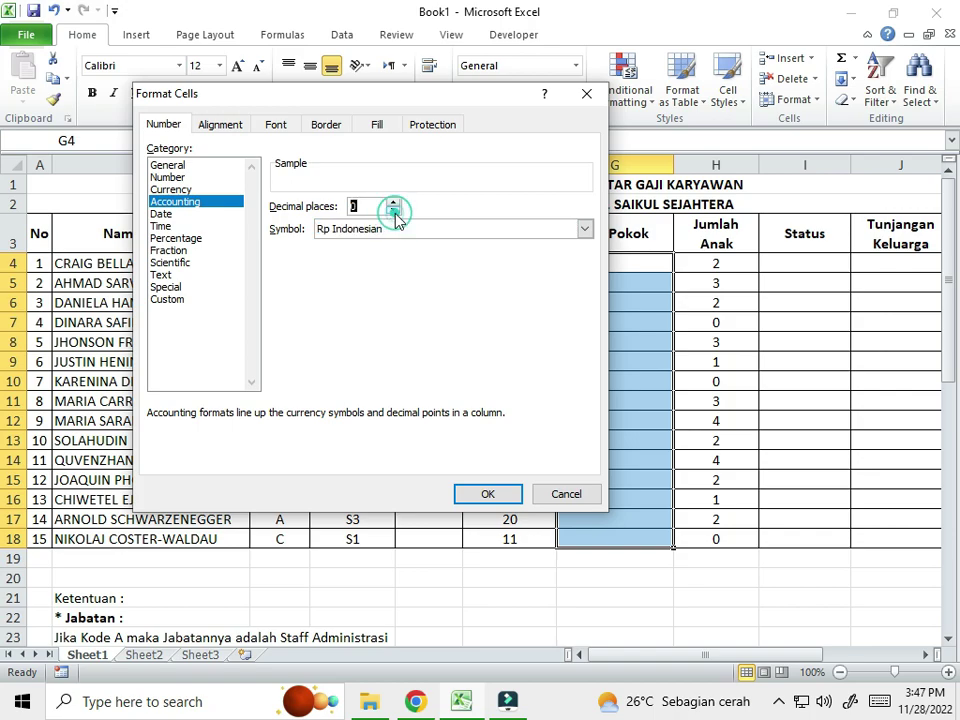
click(499, 501)
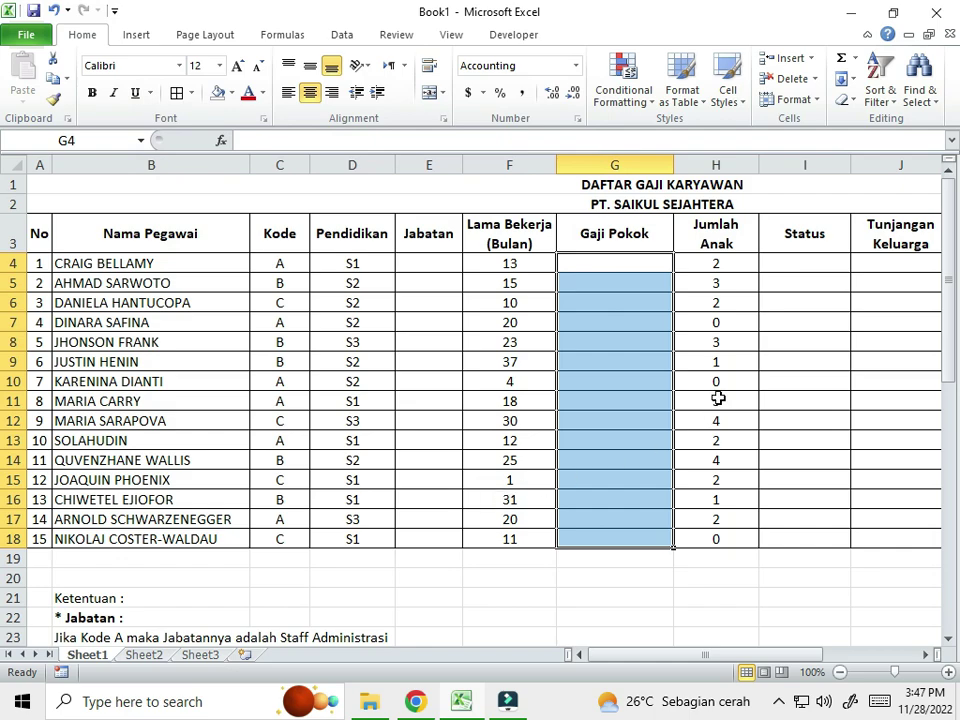
- Enter 25 in Gaji Pokok cell G4 to test the rupiah format, and clear the cell again
click(643, 263)
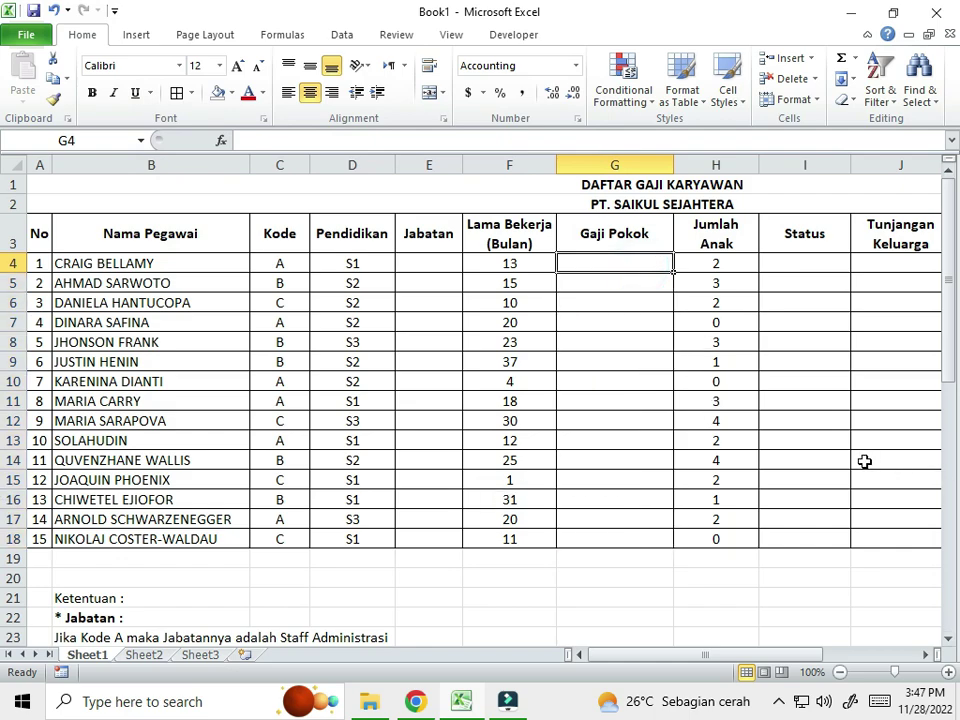
text(25)
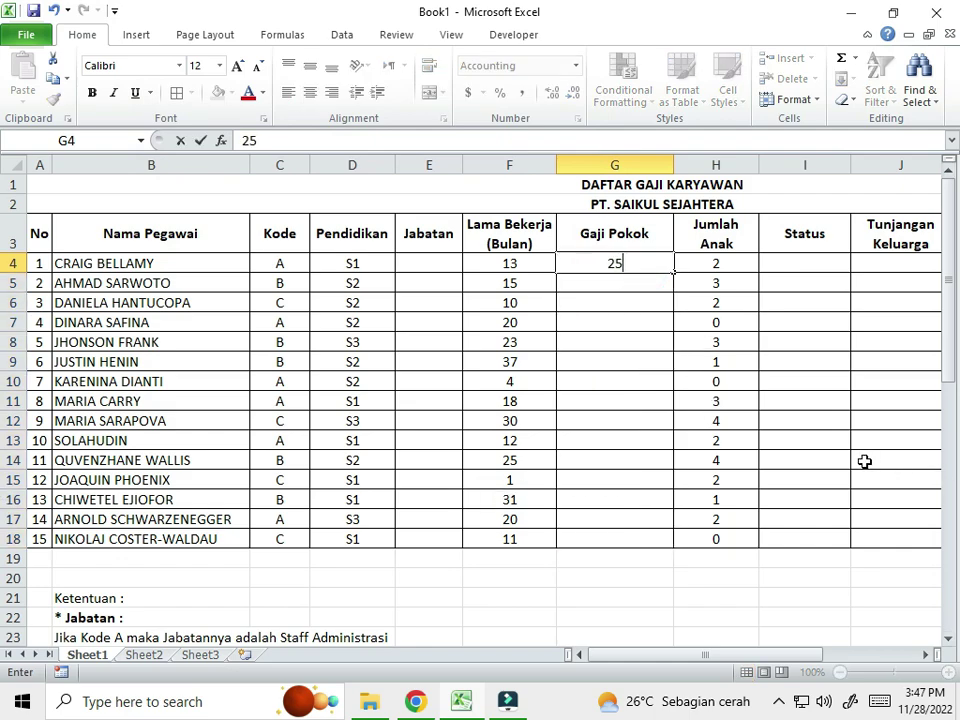
key(Return)
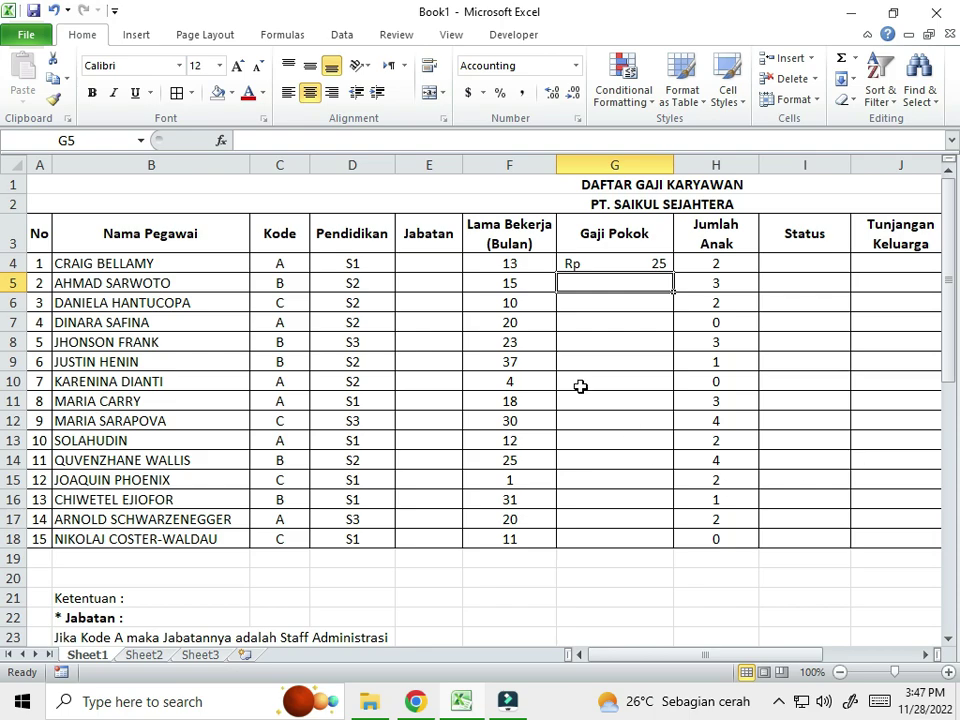
click(596, 263)
key(Delete)
- Check the current number formats of the Status, Tunjangan Keluarga, Tunjangan Anak, Pph and Potongan cells
drag(696, 656, 744, 656)
drag(600, 256, 605, 540)
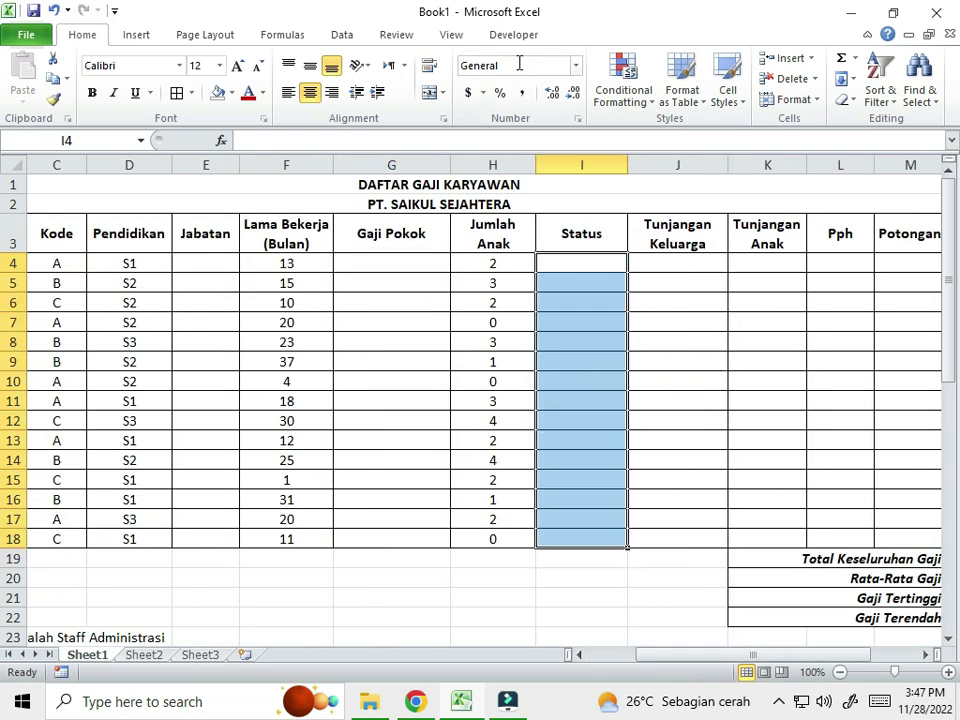
click(568, 399)
click(668, 265)
click(771, 262)
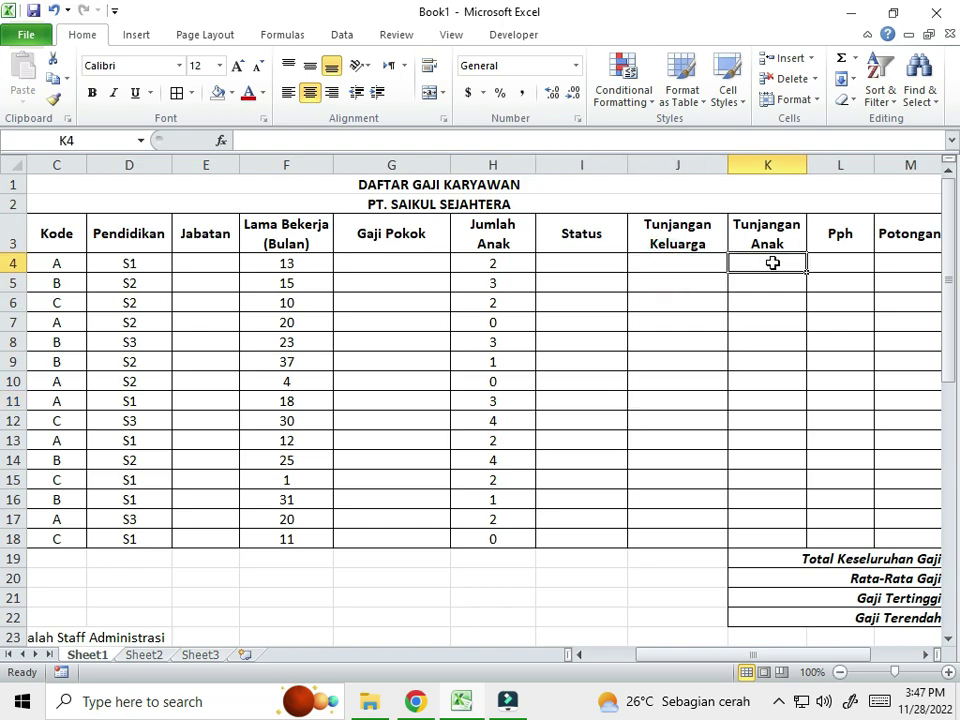
click(709, 262)
click(770, 263)
click(836, 260)
click(901, 258)
- Format the Tunjangan Keluarga through Potongan cells J4:M18 as Percentage with 0 decimal places
drag(753, 654, 800, 654)
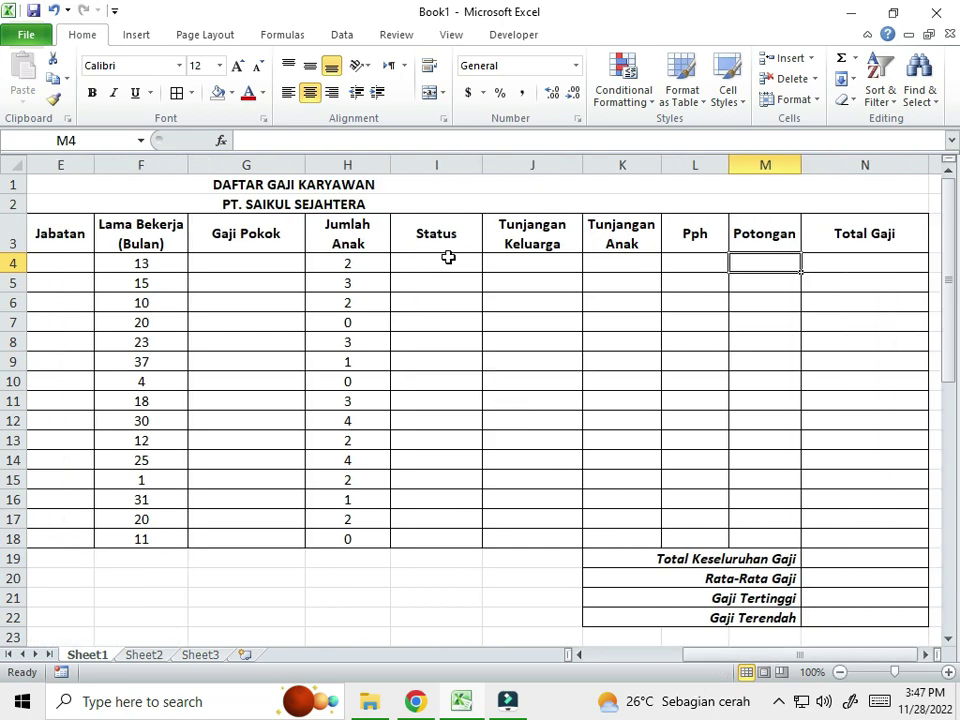
drag(528, 256, 748, 540)
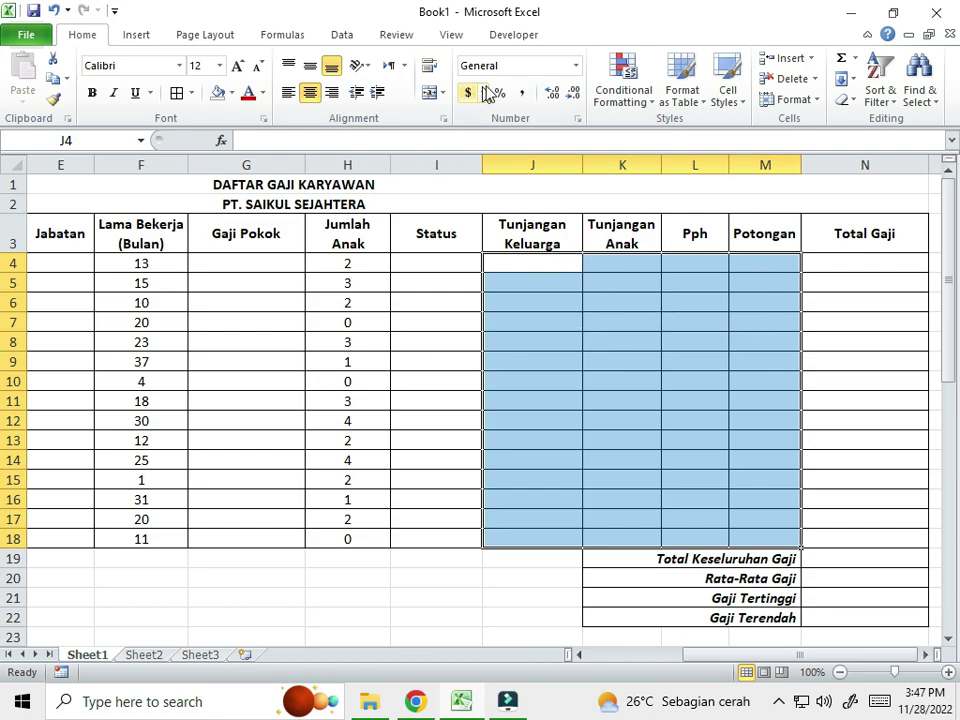
click(577, 66)
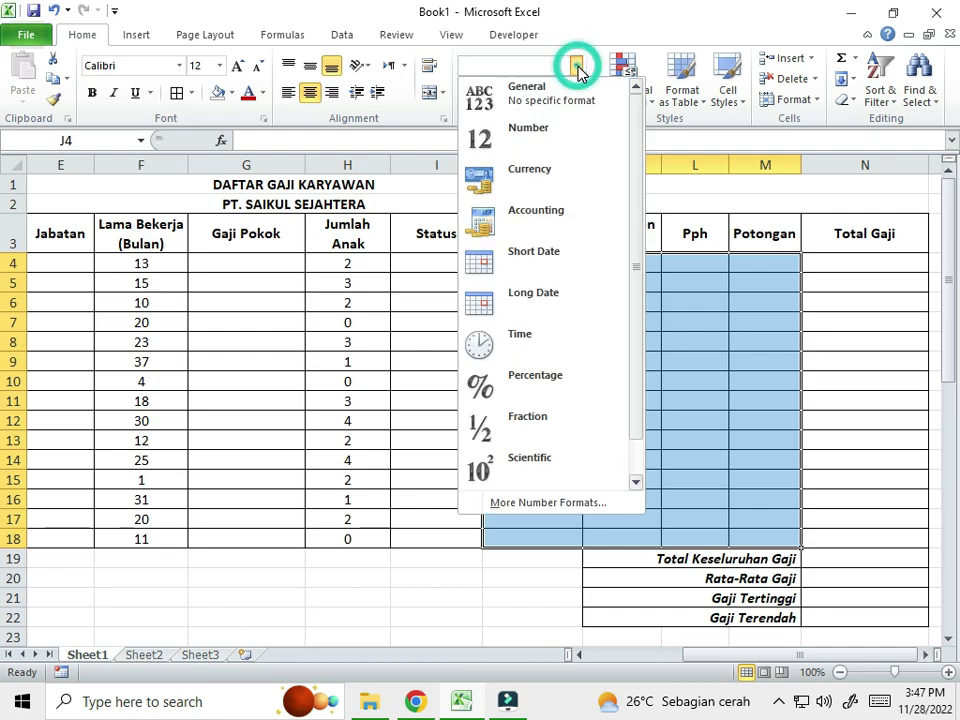
click(568, 513)
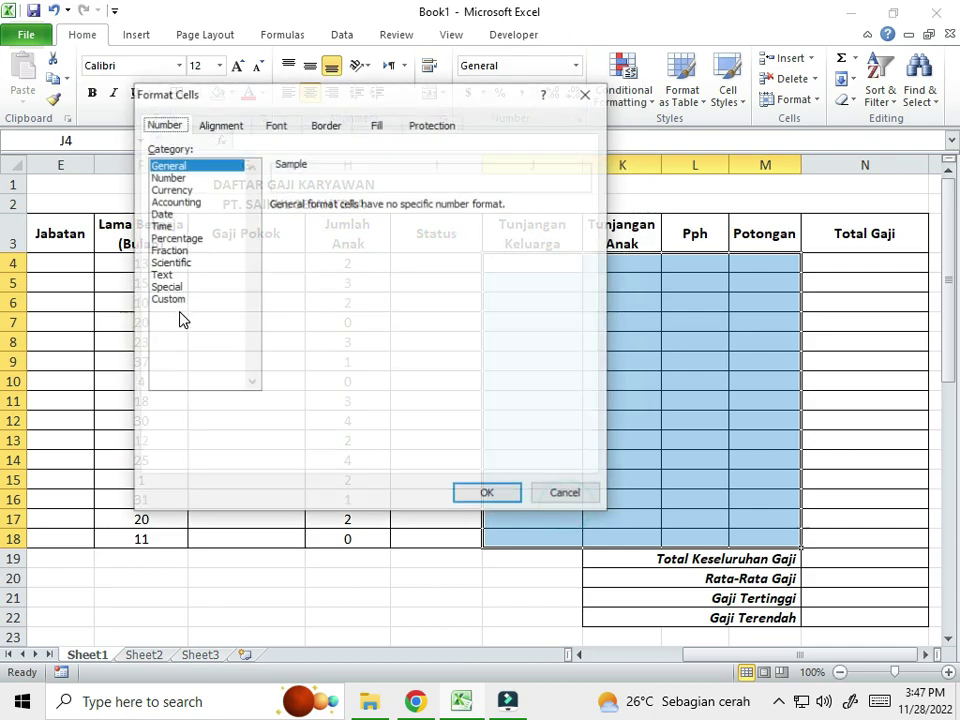
click(190, 241)
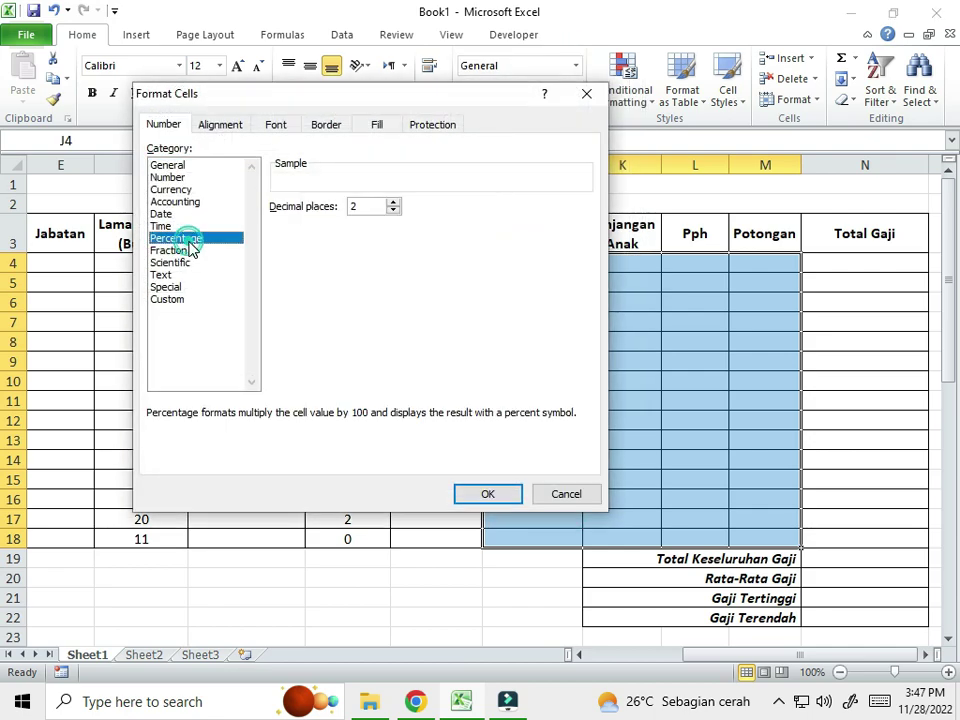
click(393, 210)
click(393, 210)
click(508, 496)
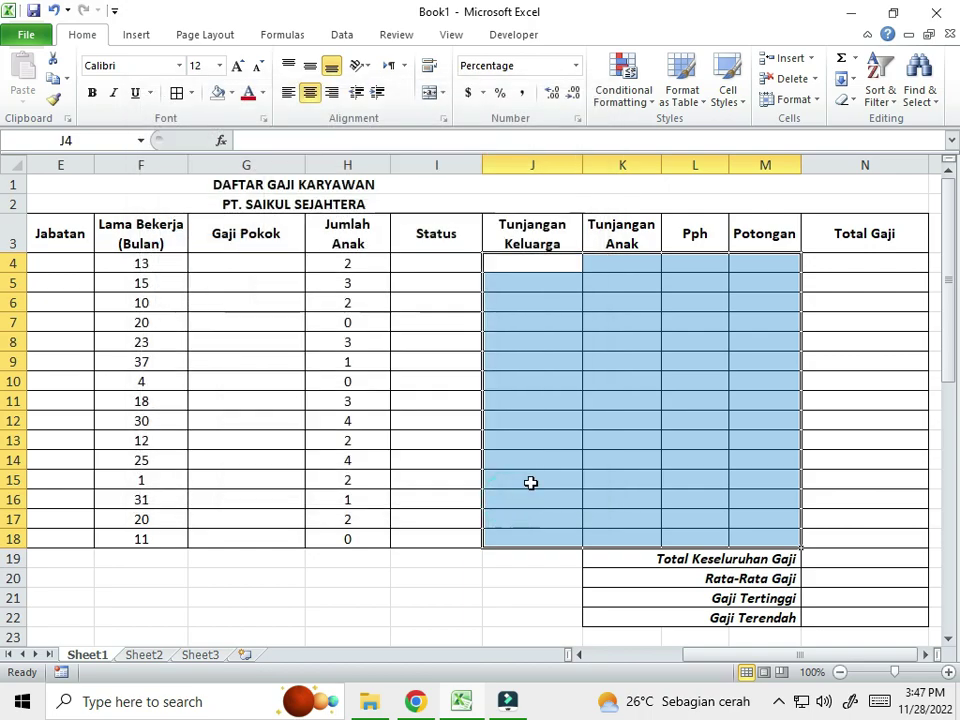
- Enter 5% in Tunjangan Keluarga cell J4 to test the percentage format, and clear the cell again
click(539, 262)
text(5)
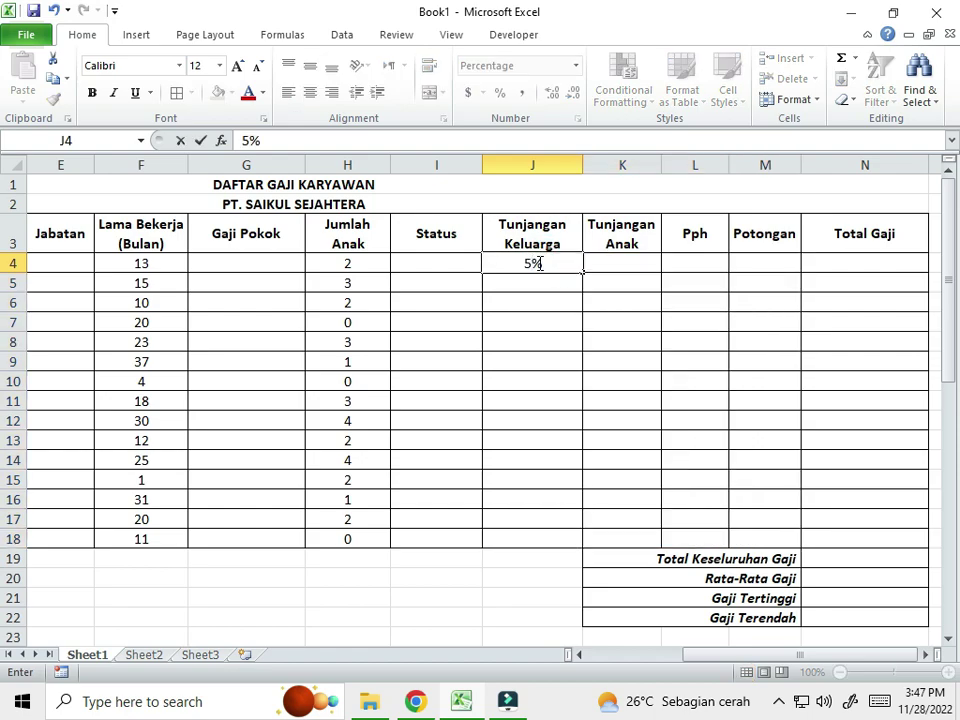
key(Return)
click(542, 279)
click(538, 263)
key(Delete)
- Format the Total Gaji and summary cells N4:N22 as Accounting with the Rp Indonesian symbol and 0 decimal places
drag(835, 263, 863, 623)
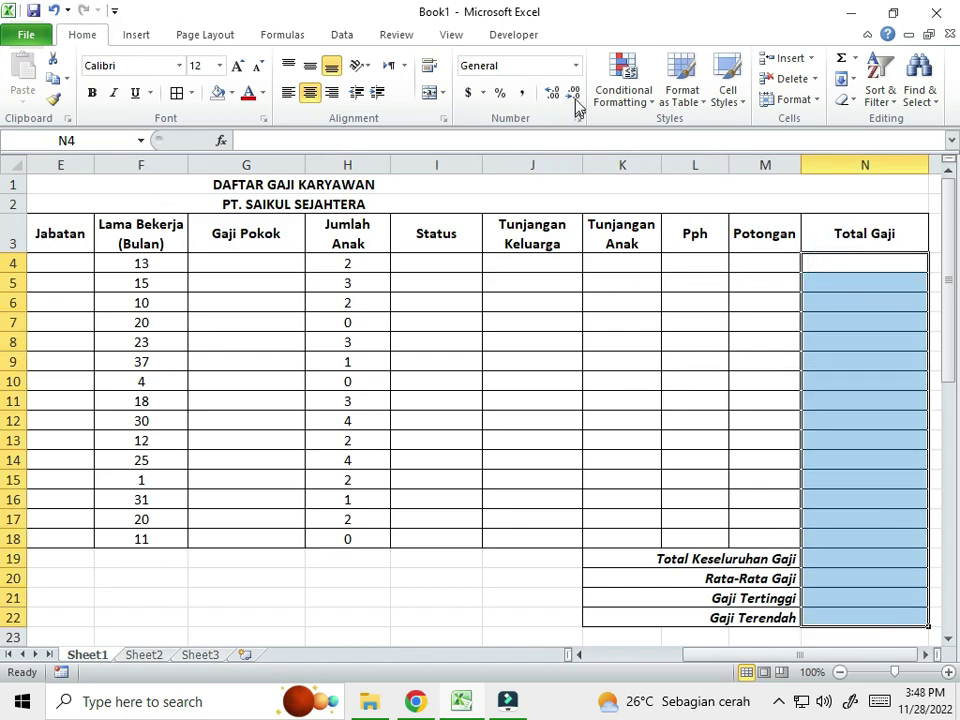
click(575, 65)
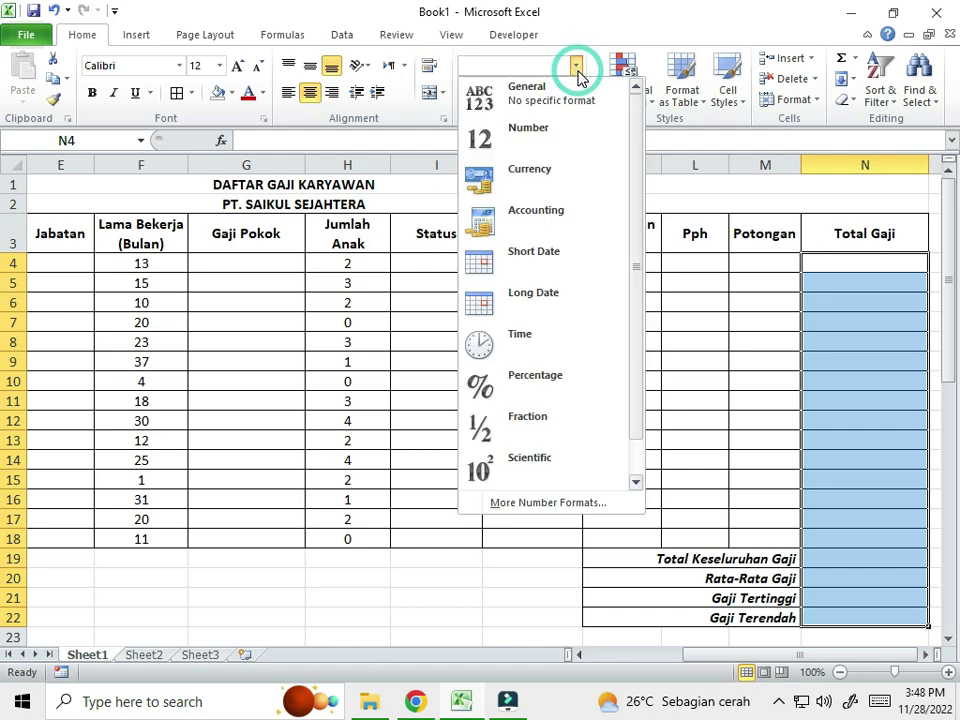
click(524, 503)
click(175, 201)
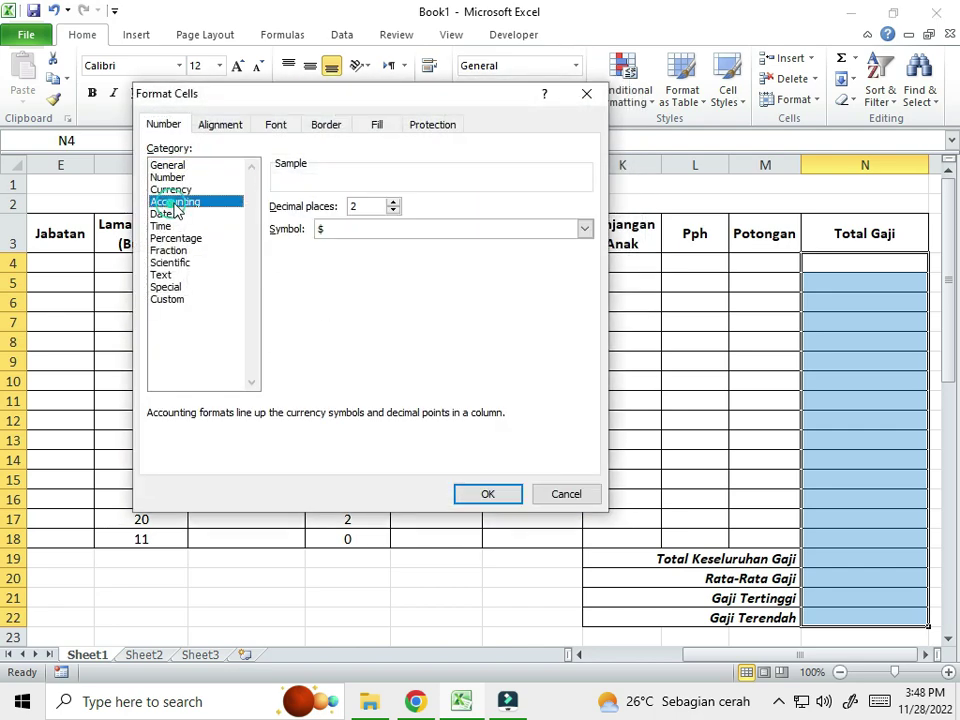
click(360, 229)
scroll(395, 278, down, 1)
scroll(395, 278, down, 15)
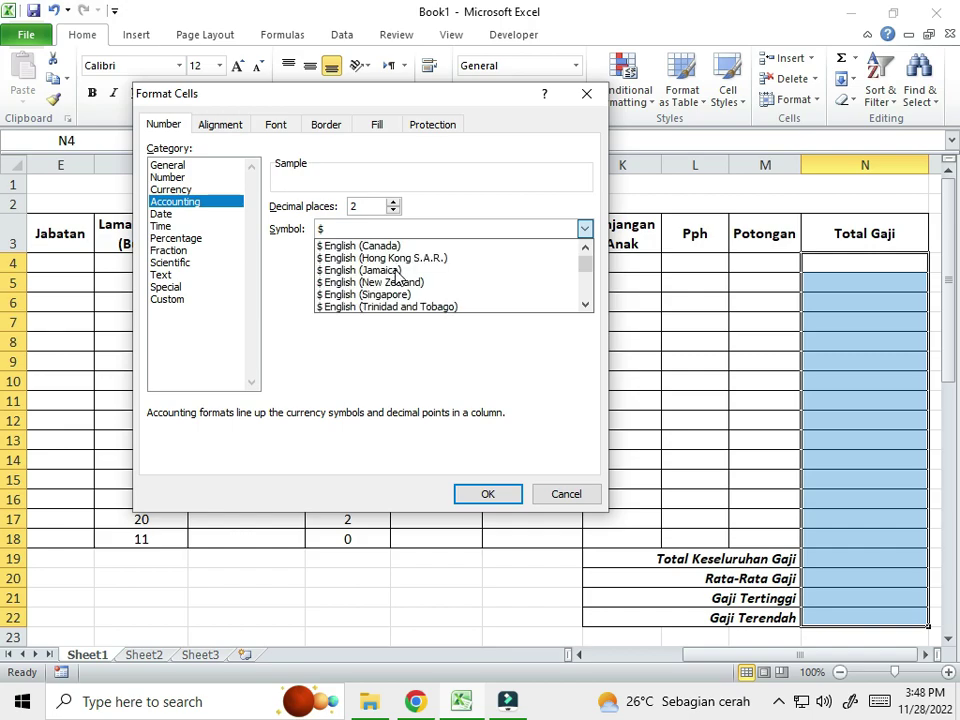
scroll(395, 260, down, 10)
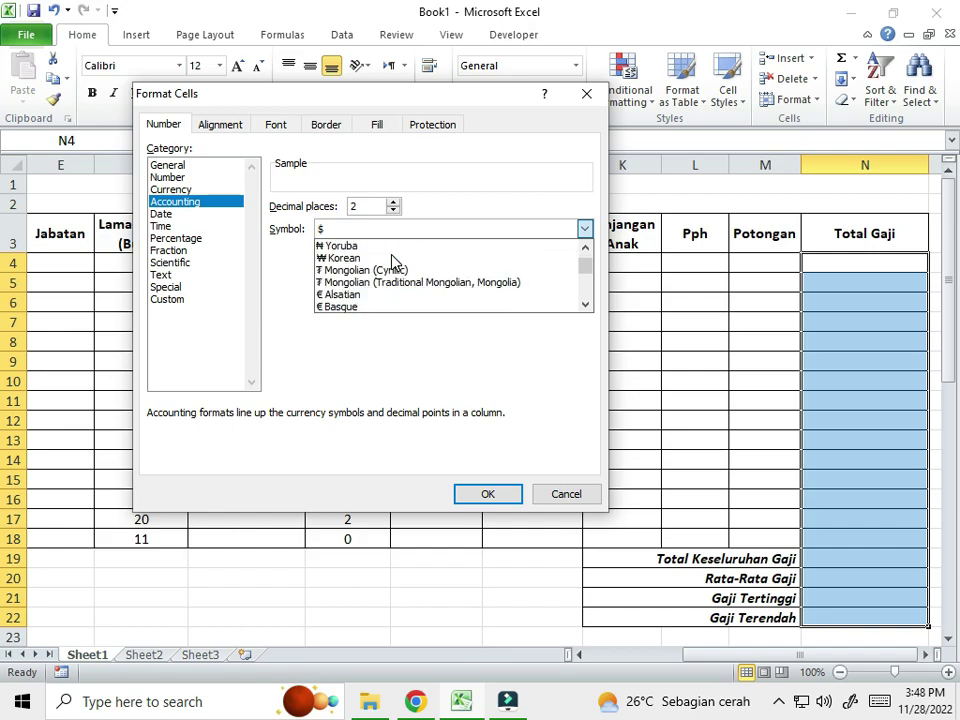
scroll(395, 260, down, 10)
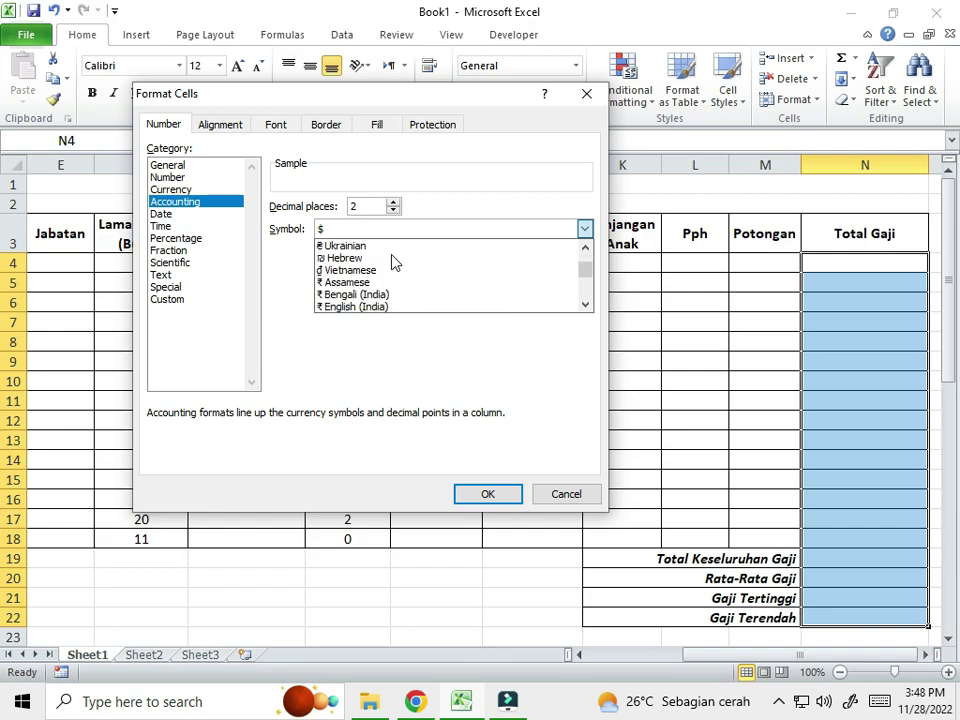
scroll(395, 262, down, 10)
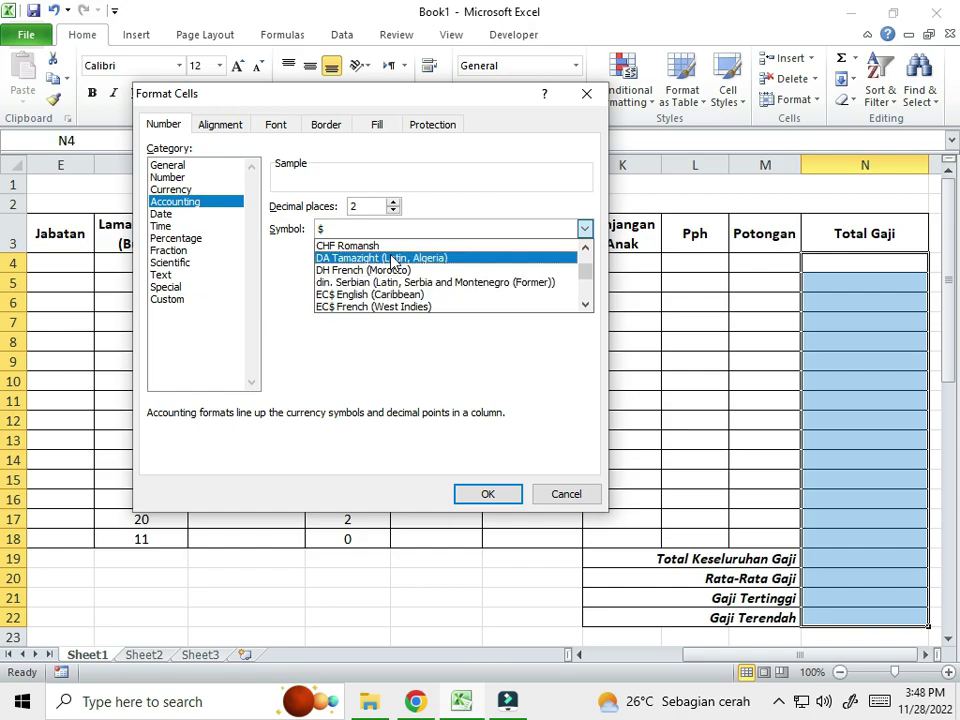
scroll(393, 262, down, 10)
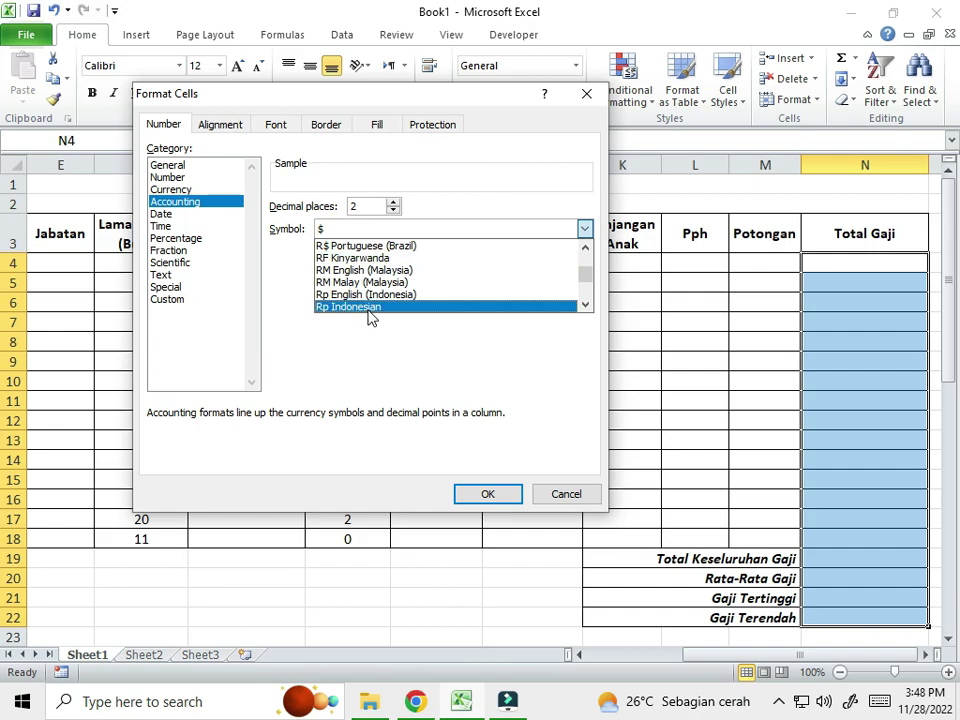
click(372, 306)
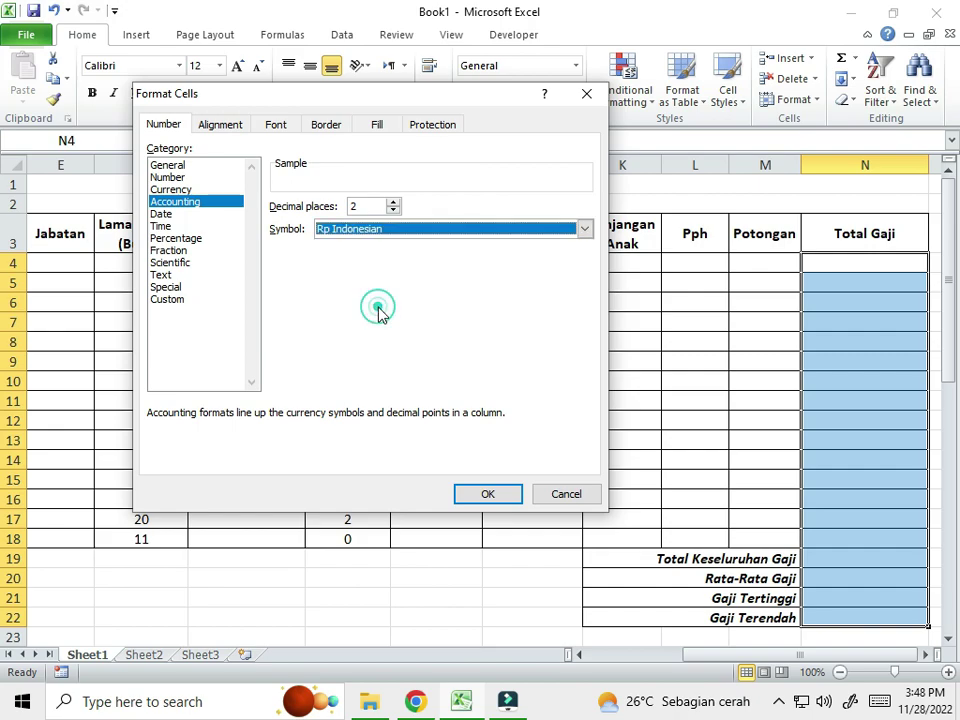
click(395, 210)
click(395, 210)
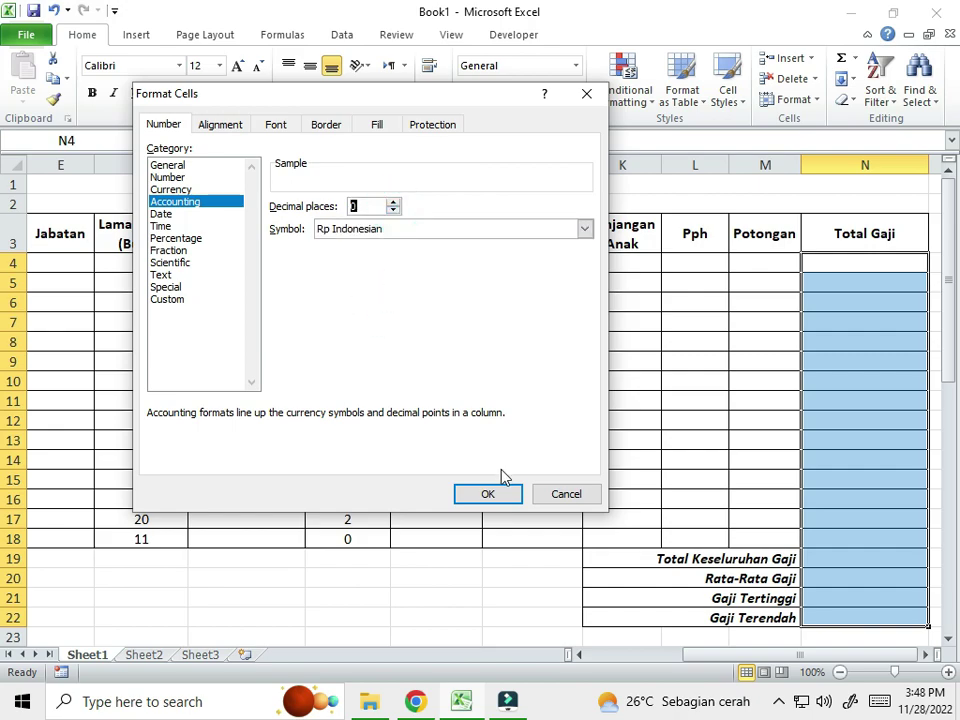
click(499, 496)
- Check the font style of summary cells N19:N22 and the alignment of the Status through Total Gaji columns
scroll(829, 463, down, 1)
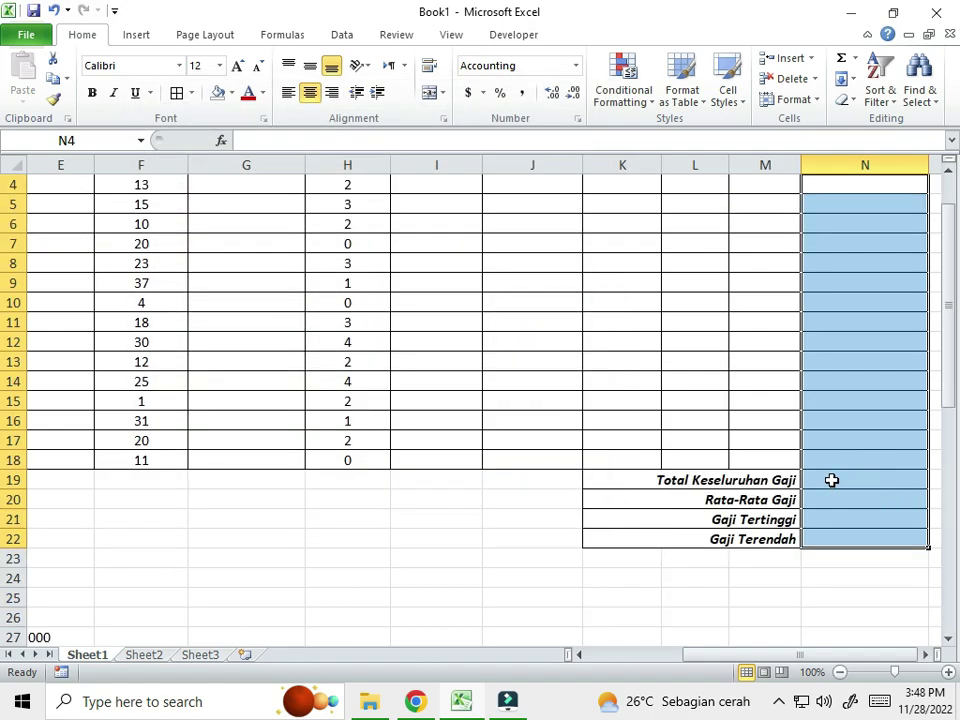
drag(829, 480, 849, 540)
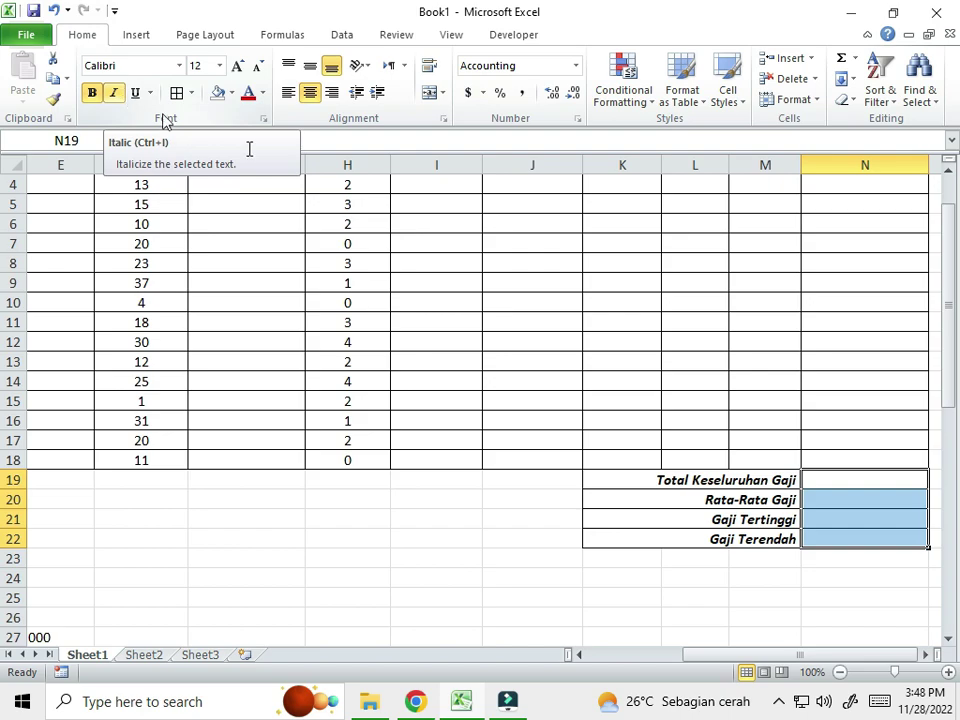
scroll(926, 340, up, 1)
click(868, 263)
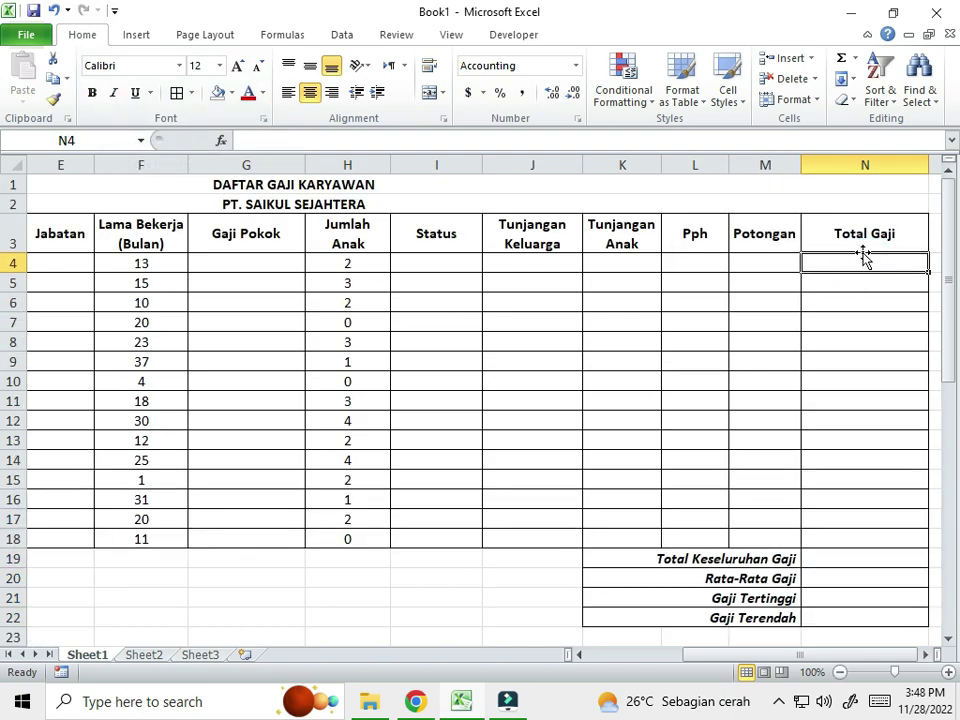
drag(860, 267, 879, 538)
drag(765, 263, 773, 544)
drag(703, 268, 716, 540)
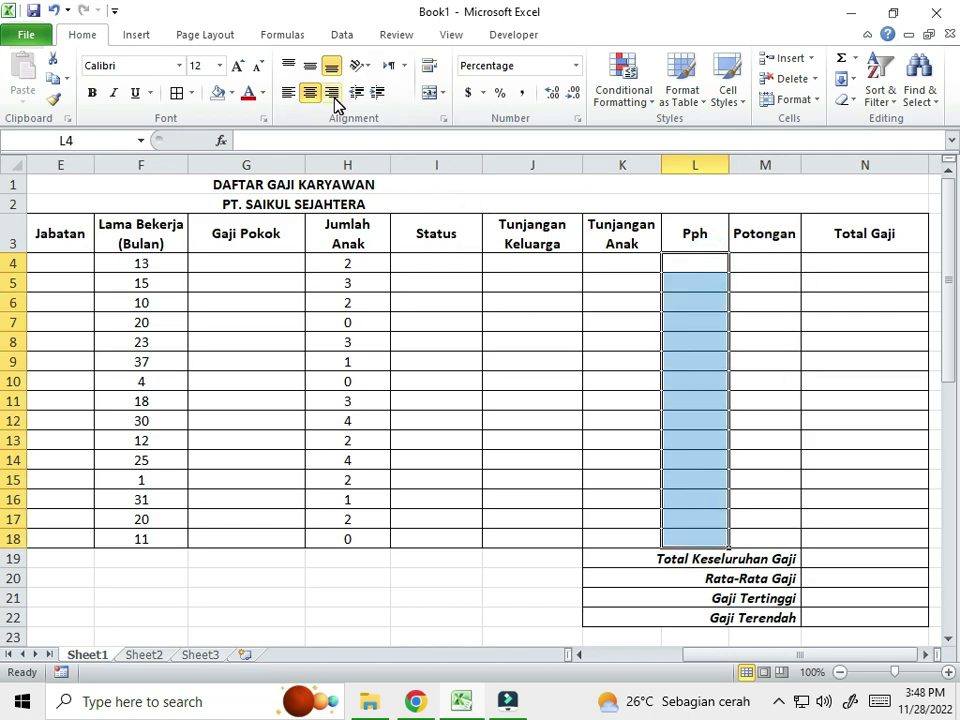
drag(620, 270, 630, 540)
drag(521, 264, 544, 540)
drag(438, 253, 469, 540)
- Check the alignment of the data cells in the No through Jumlah Anak columns
drag(770, 656, 700, 656)
drag(604, 264, 615, 540)
drag(413, 256, 439, 525)
click(497, 313)
drag(330, 262, 343, 519)
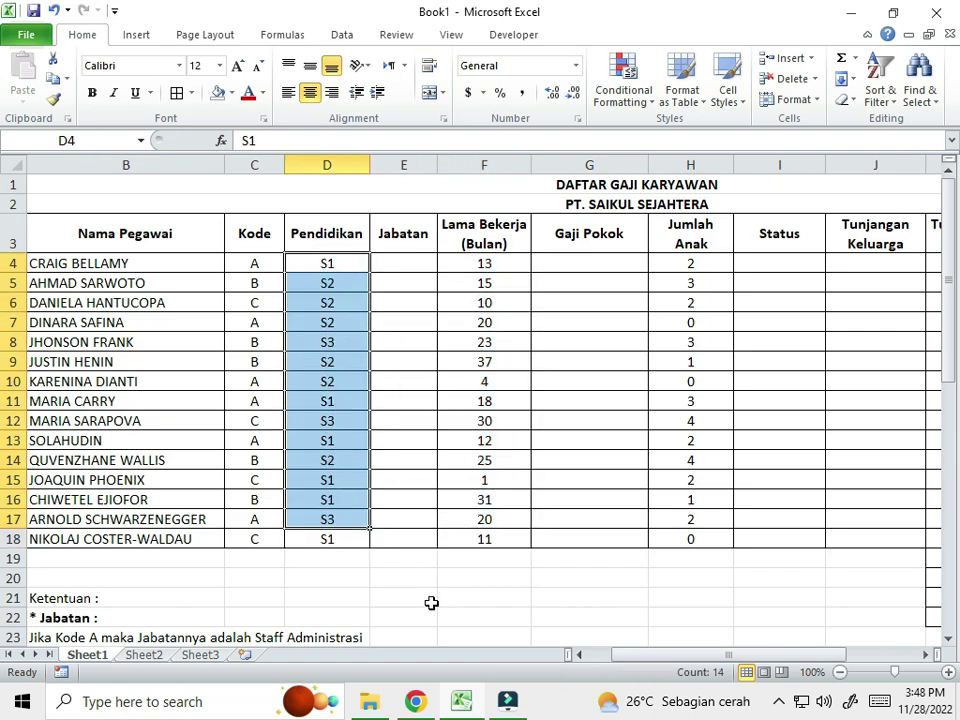
drag(643, 655, 619, 655)
click(276, 259)
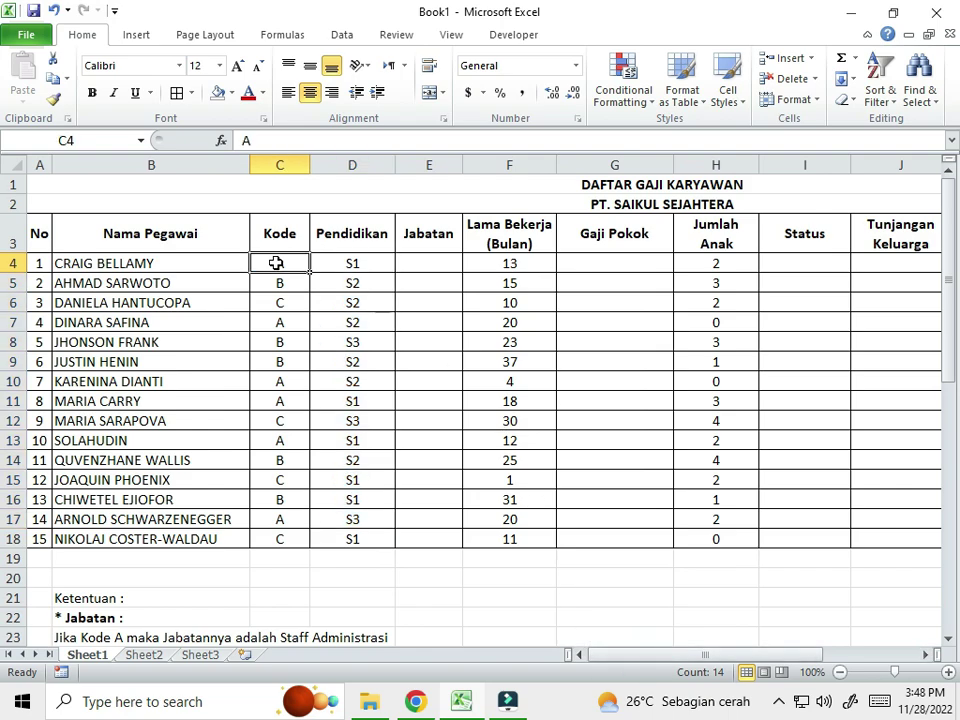
click(180, 267)
click(185, 339)
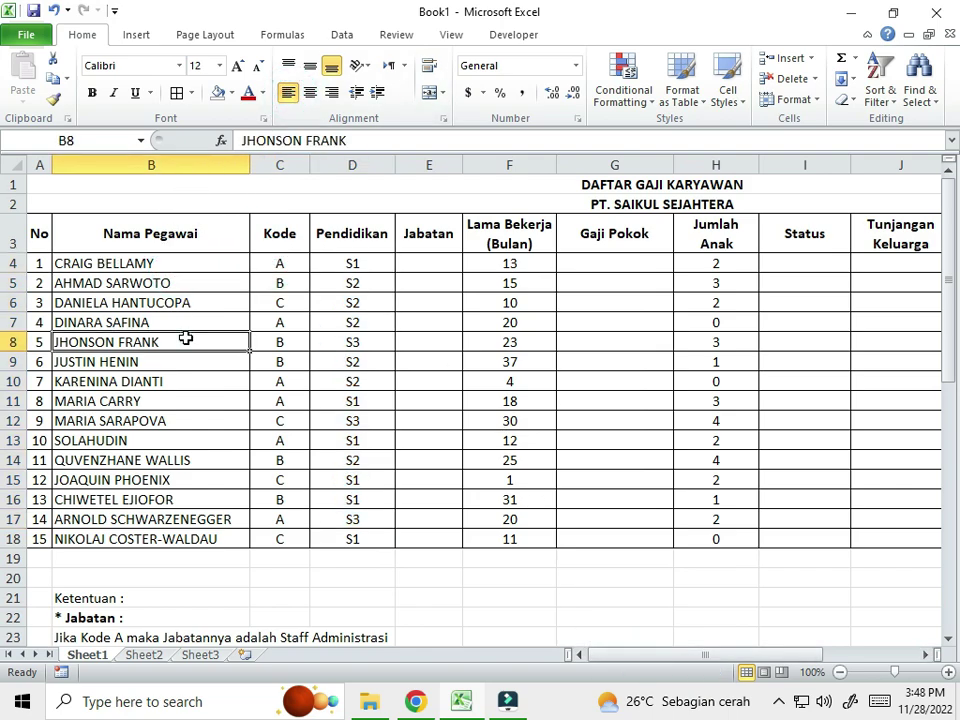
drag(100, 268, 160, 539)
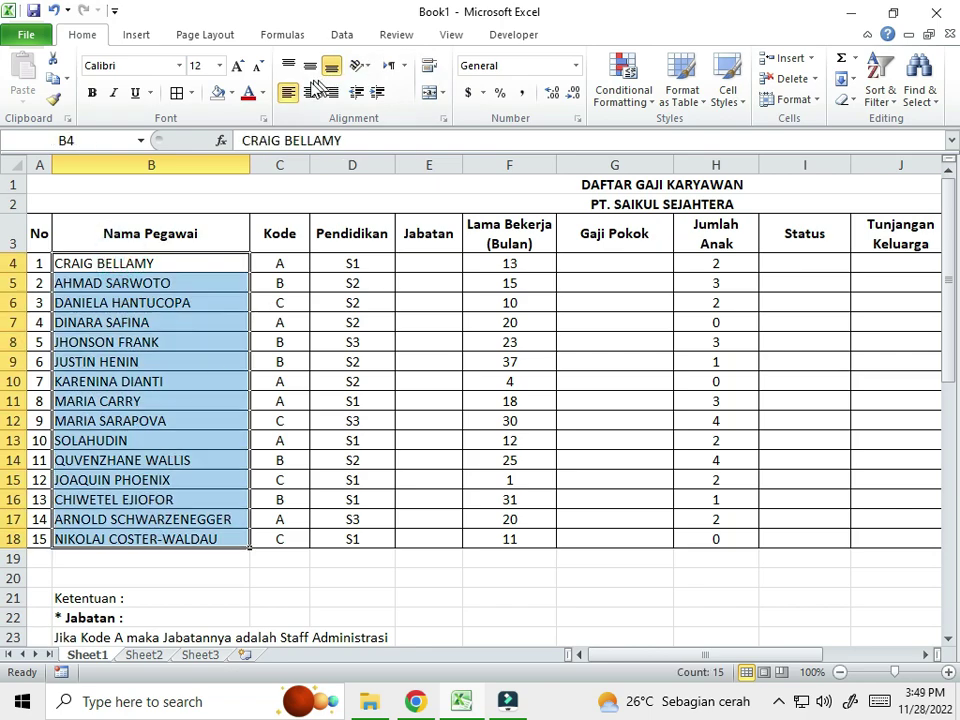
drag(36, 259, 35, 539)
click(537, 436)
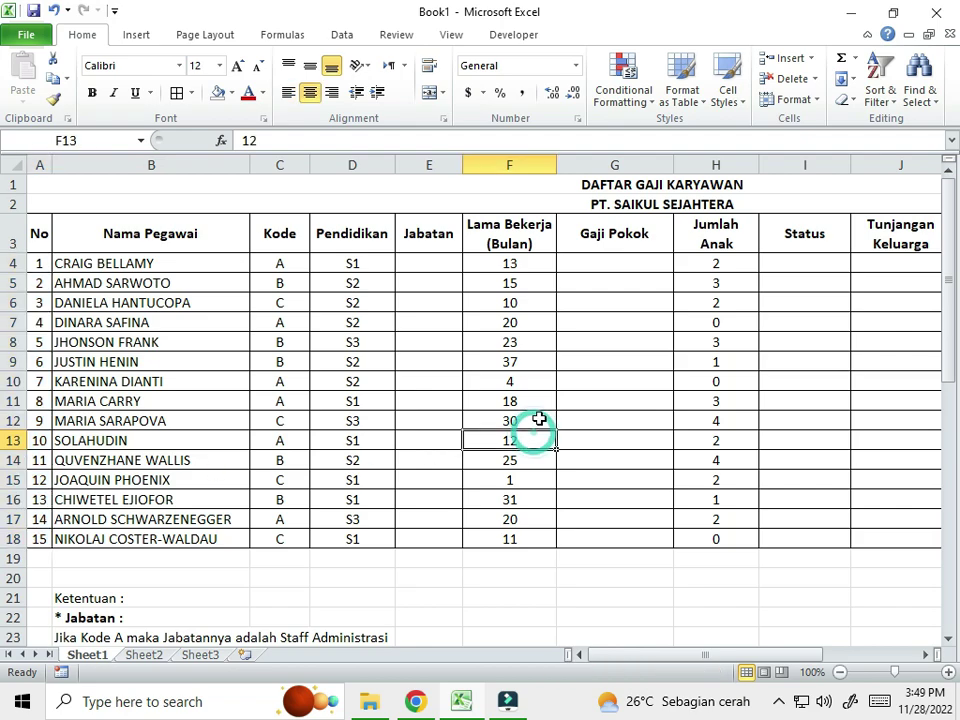
scroll(677, 407, down, 1)
scroll(684, 467, up, 1)
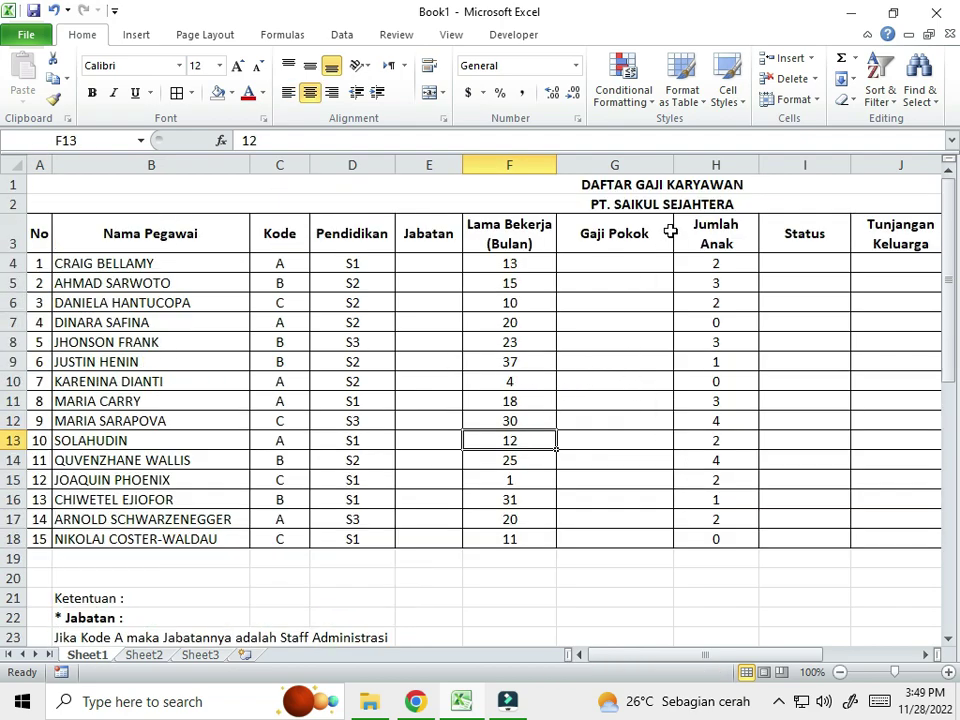
click(658, 260)
- Start an IF formula in Jabatan cell E4 that tests whether Kode cell C4 equals "A", following the Ketentuan rules
click(448, 264)
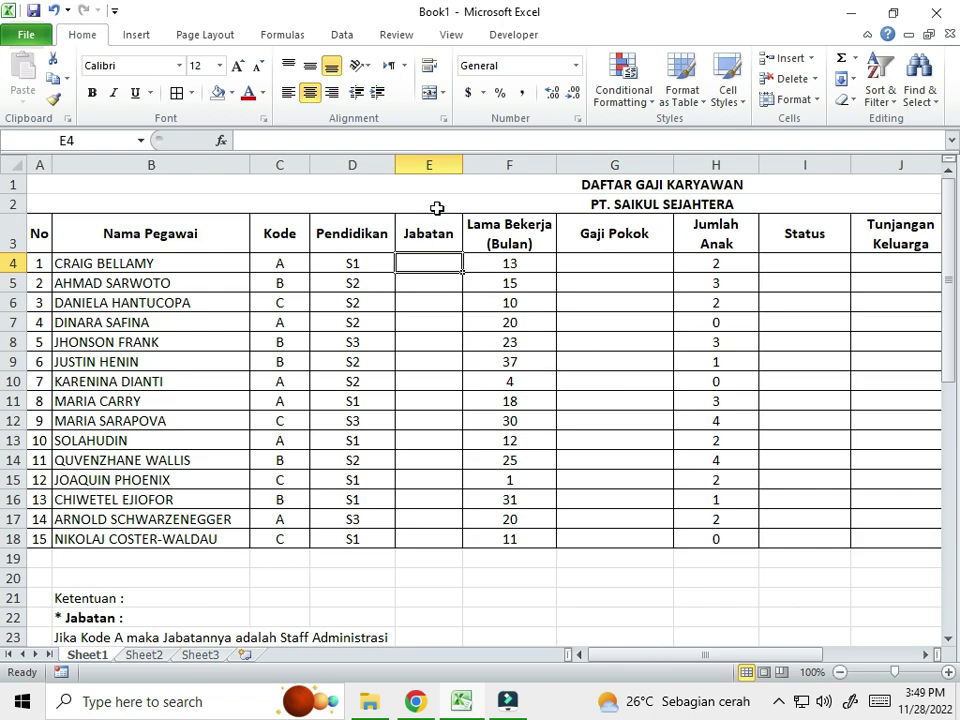
drag(705, 655, 755, 679)
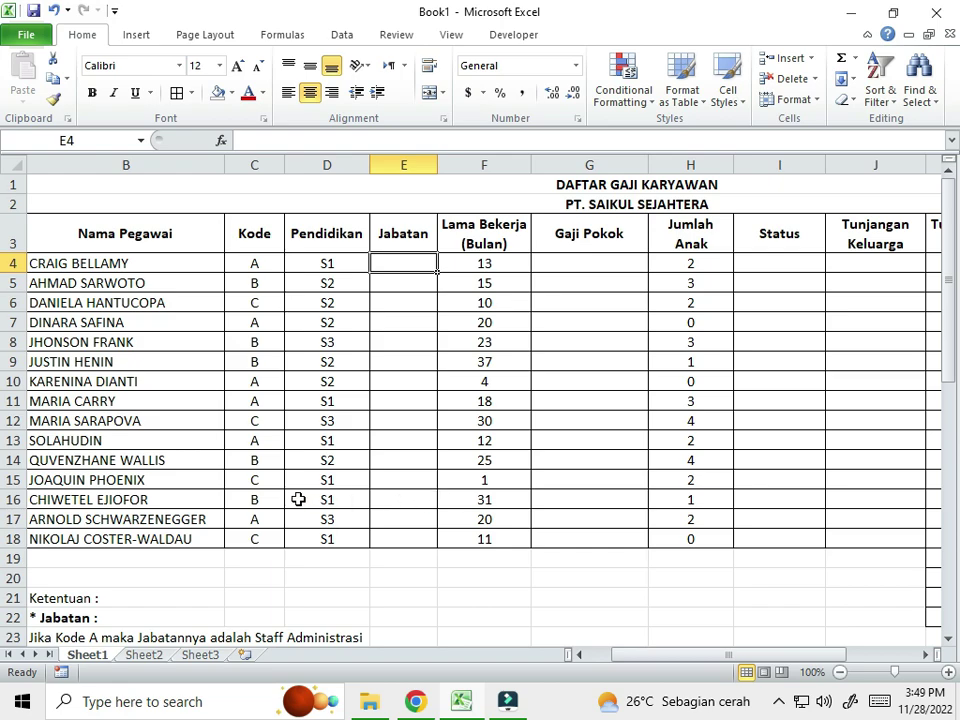
scroll(119, 586, down, 1)
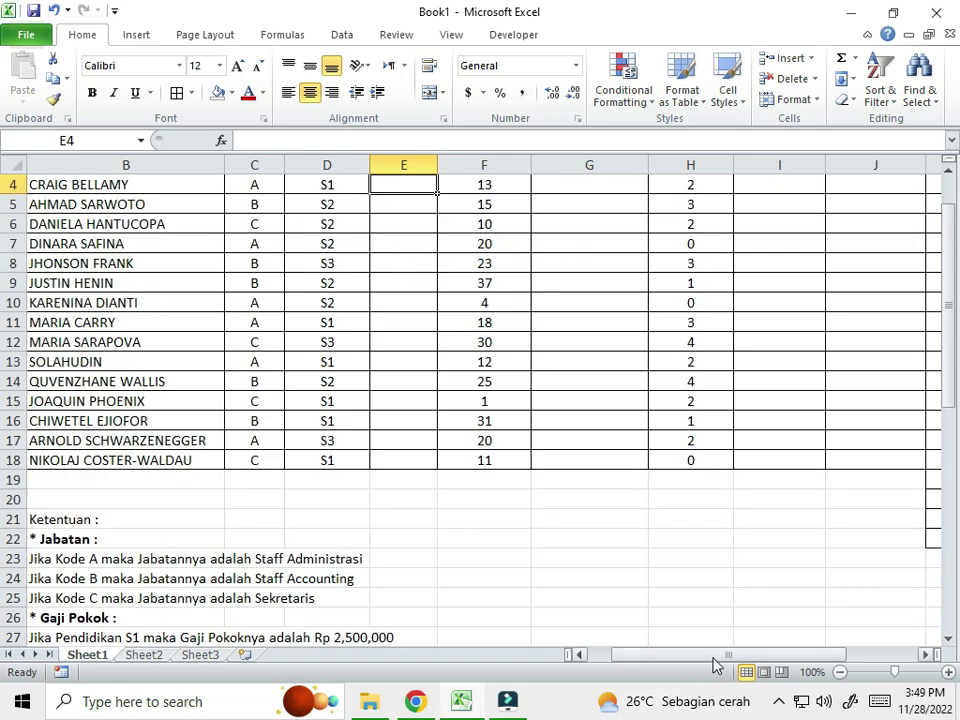
drag(717, 656, 710, 655)
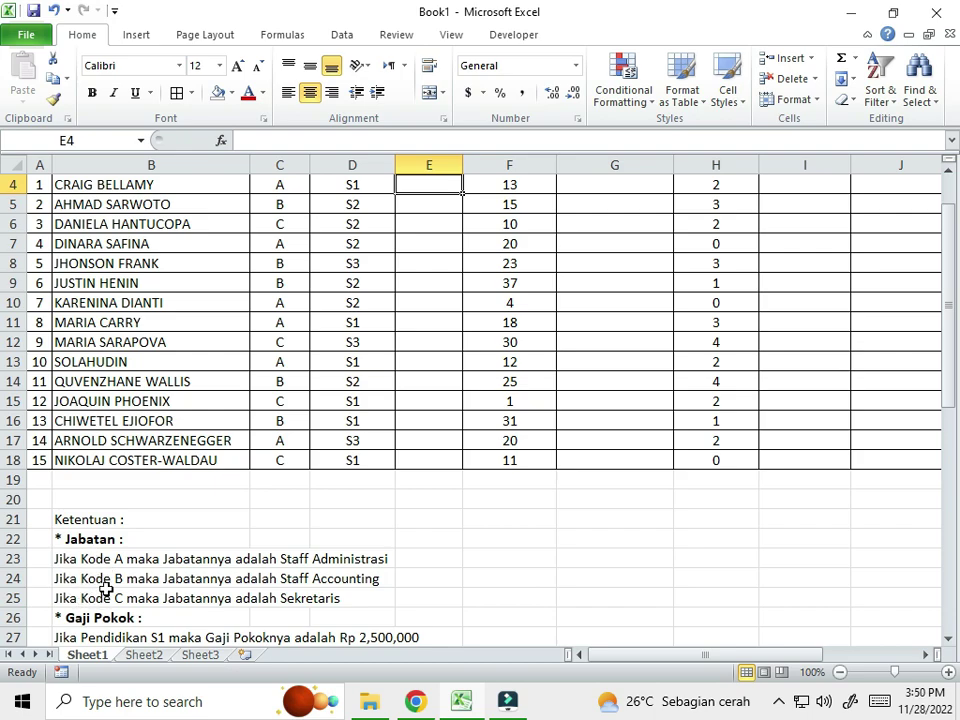
scroll(362, 490, up, 1)
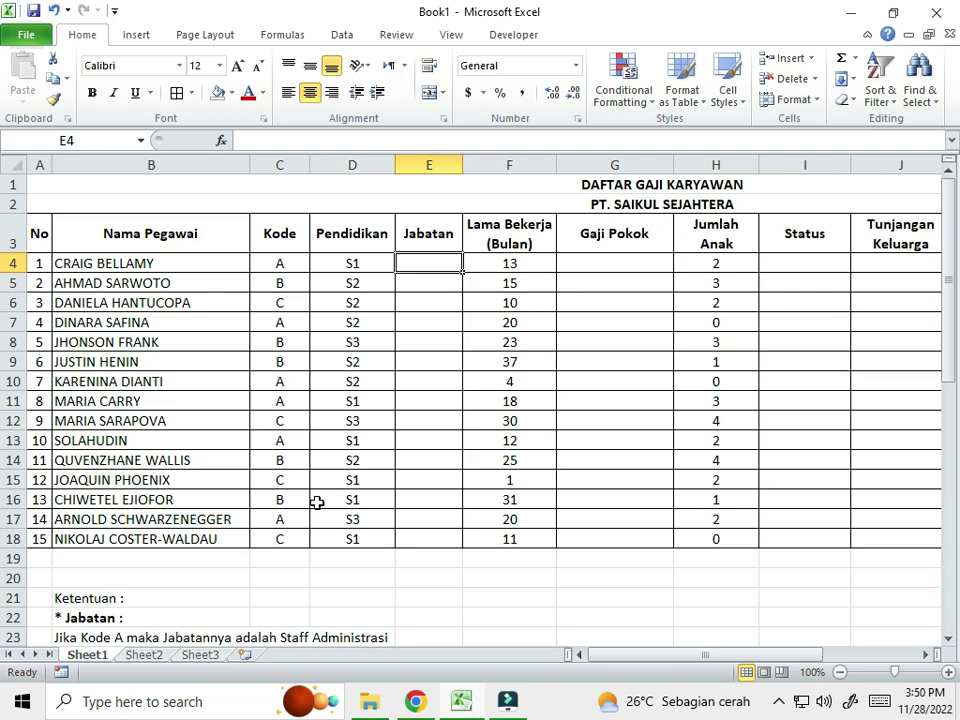
text(=if)
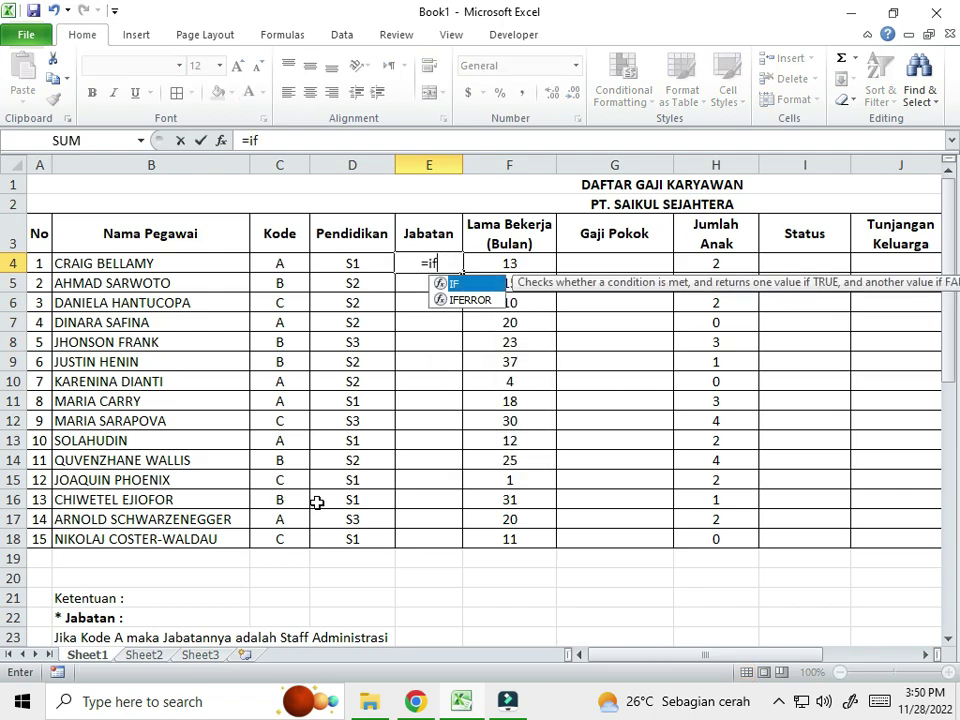
text(()
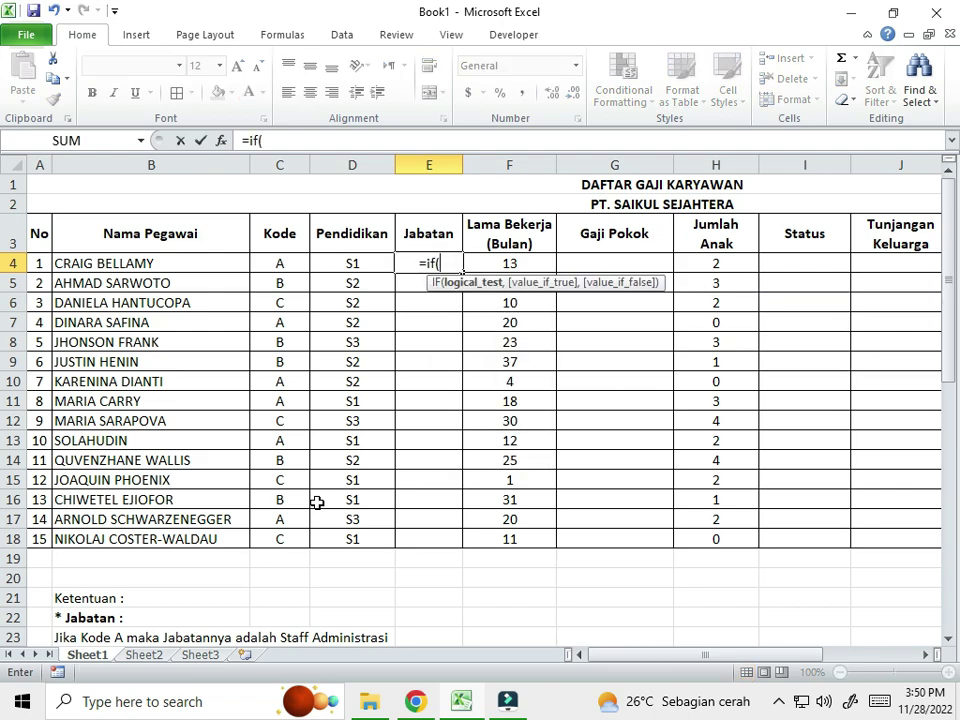
scroll(267, 453, down, 3)
scroll(267, 453, down, 1)
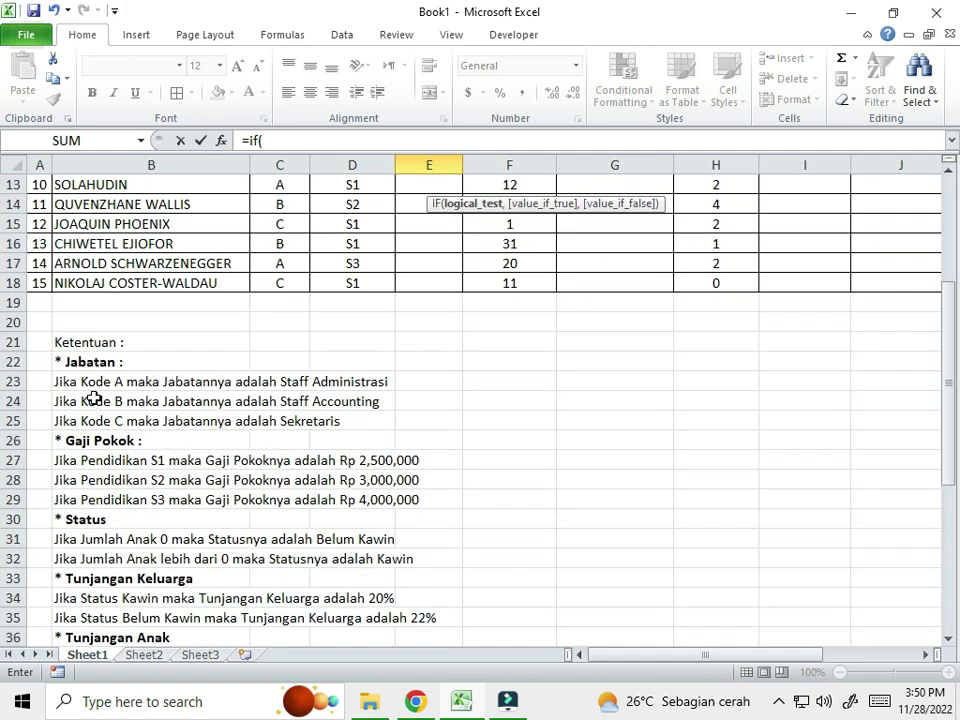
scroll(199, 414, up, 4)
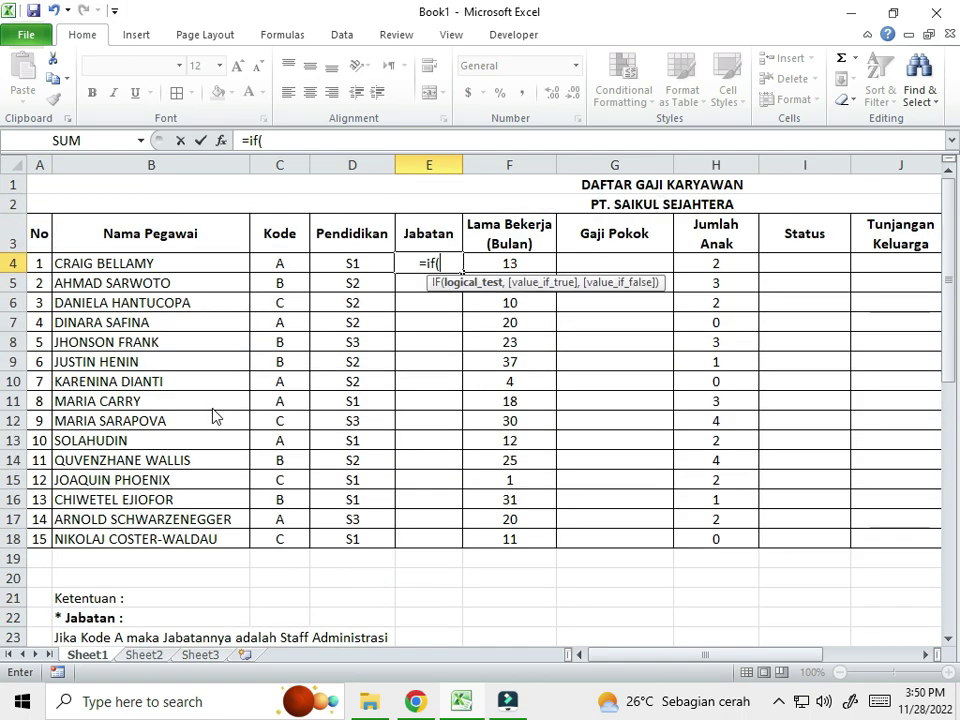
click(285, 263)
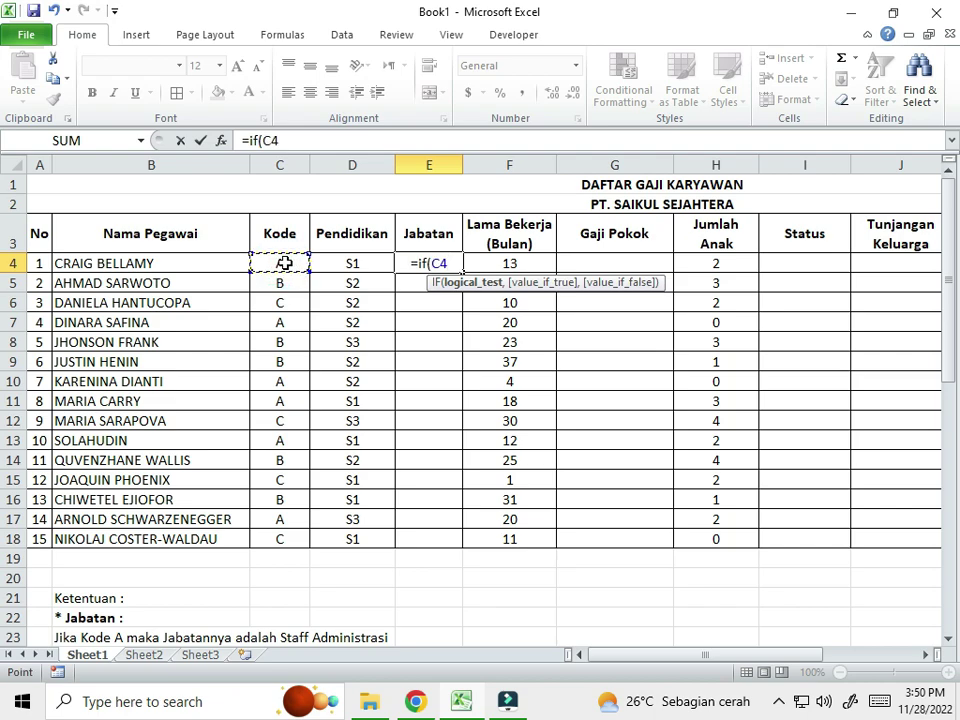
text(=)
scroll(221, 301, down, 1)
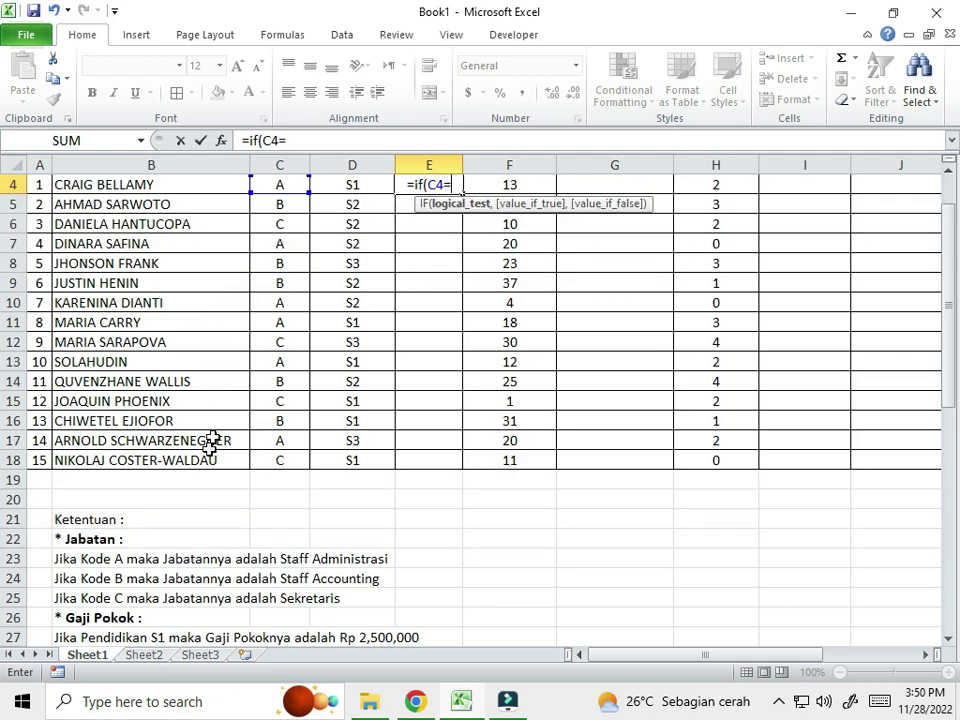
scroll(349, 527, up, 1)
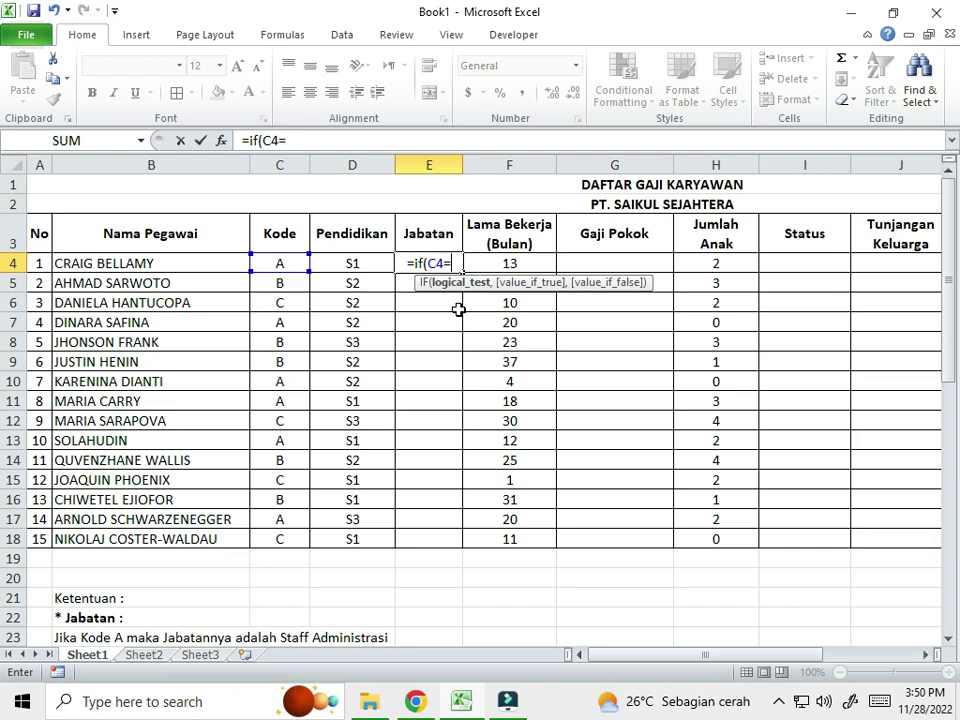
text(")
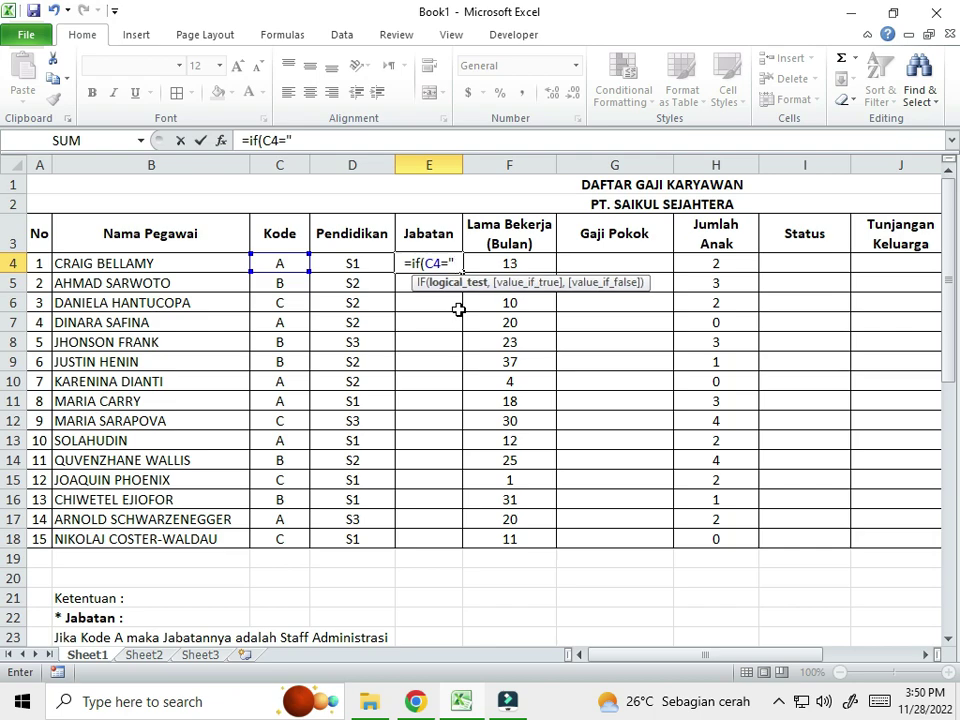
text(A)
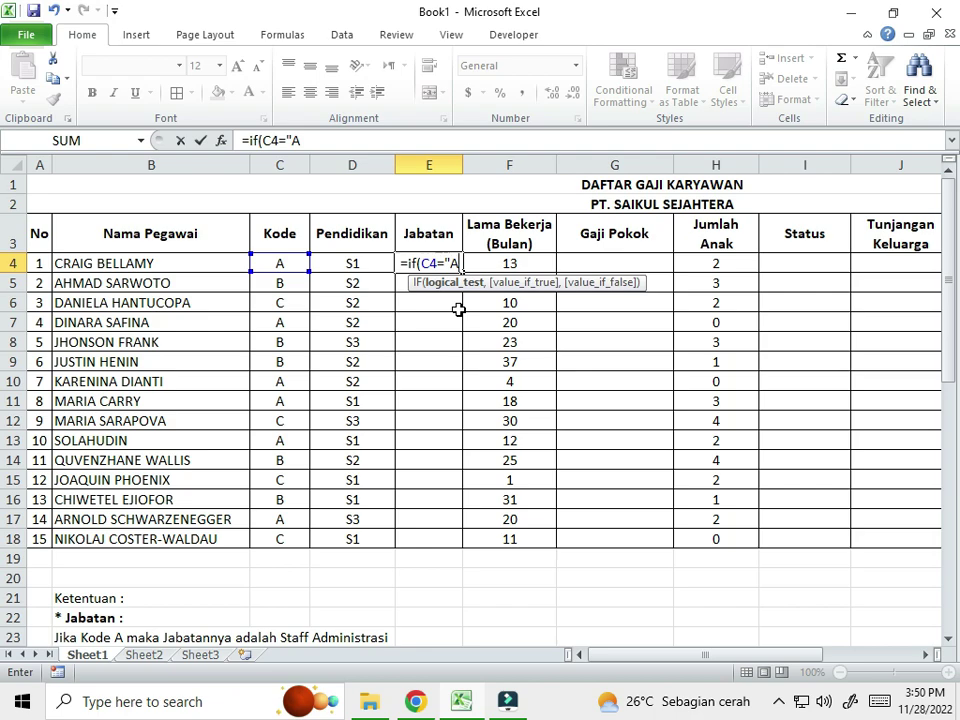
text(")
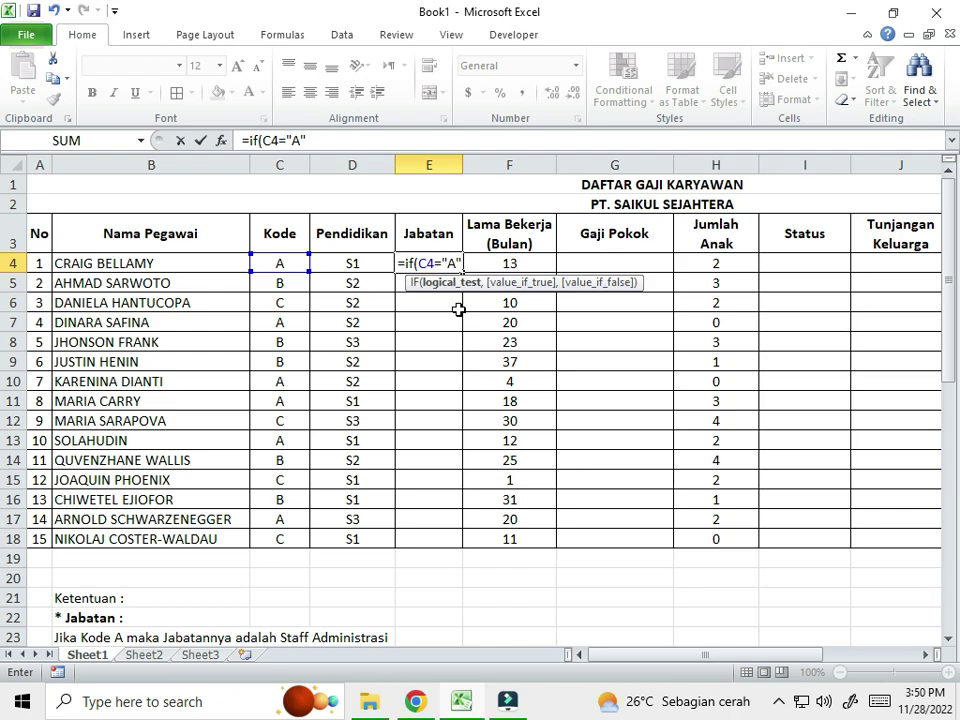
text(,)
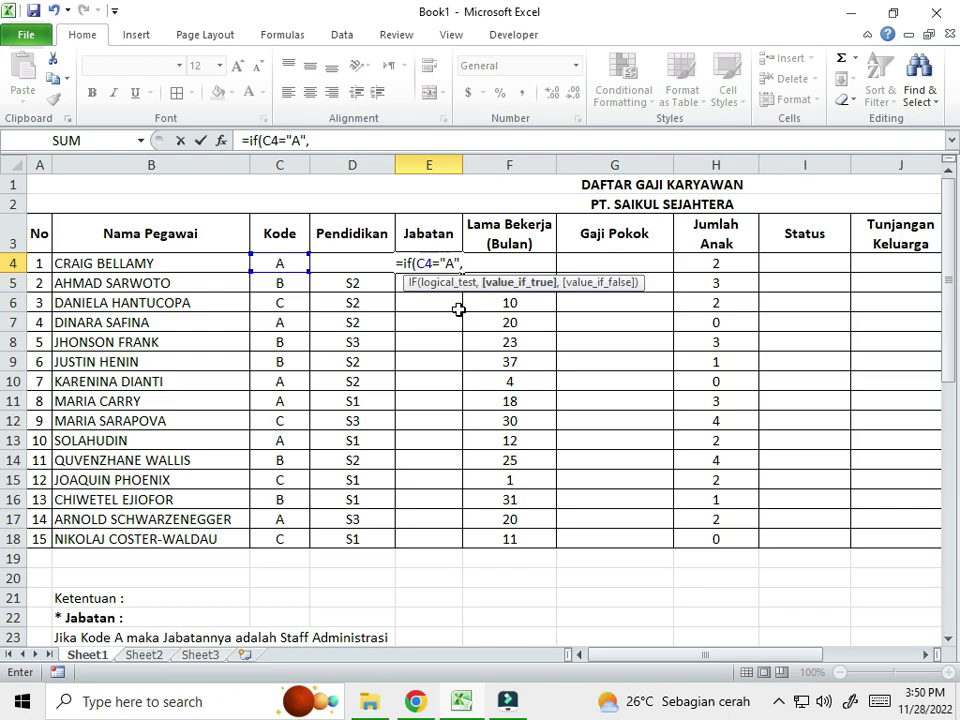
- Add "Staff Administrasi" as the value-if-true argument of the IF formula in E4
text(")
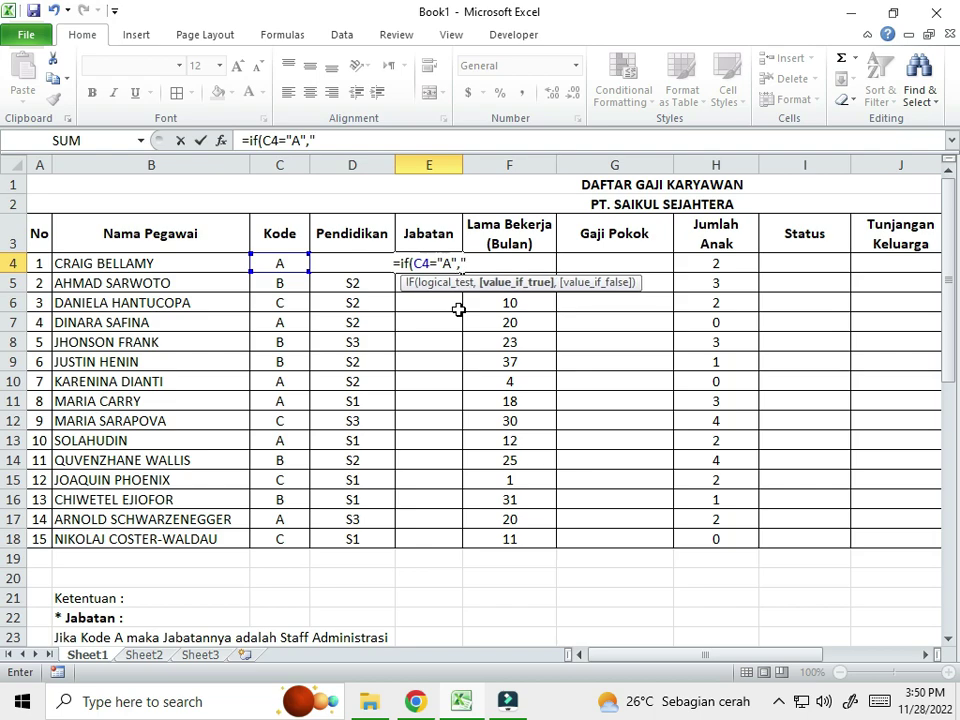
text(S)
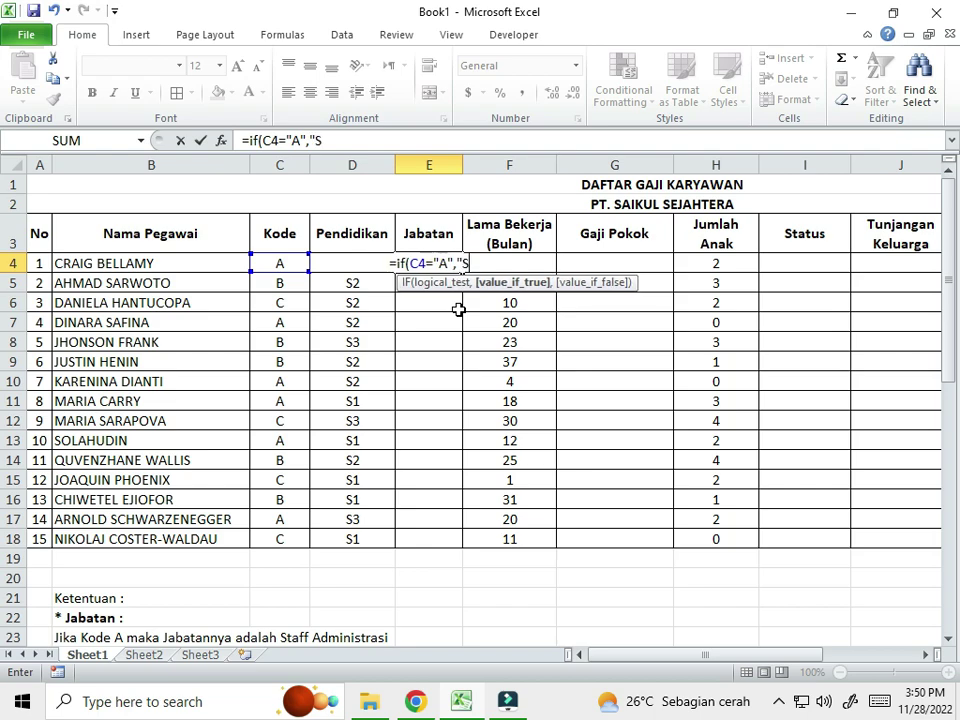
text(taff)
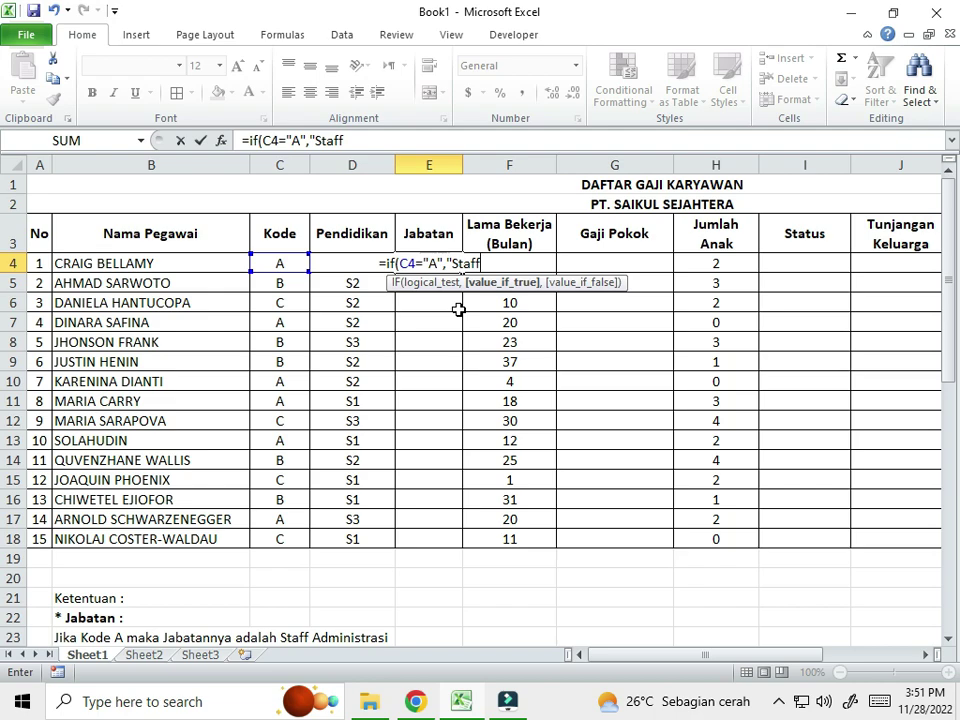
text( Adminis)
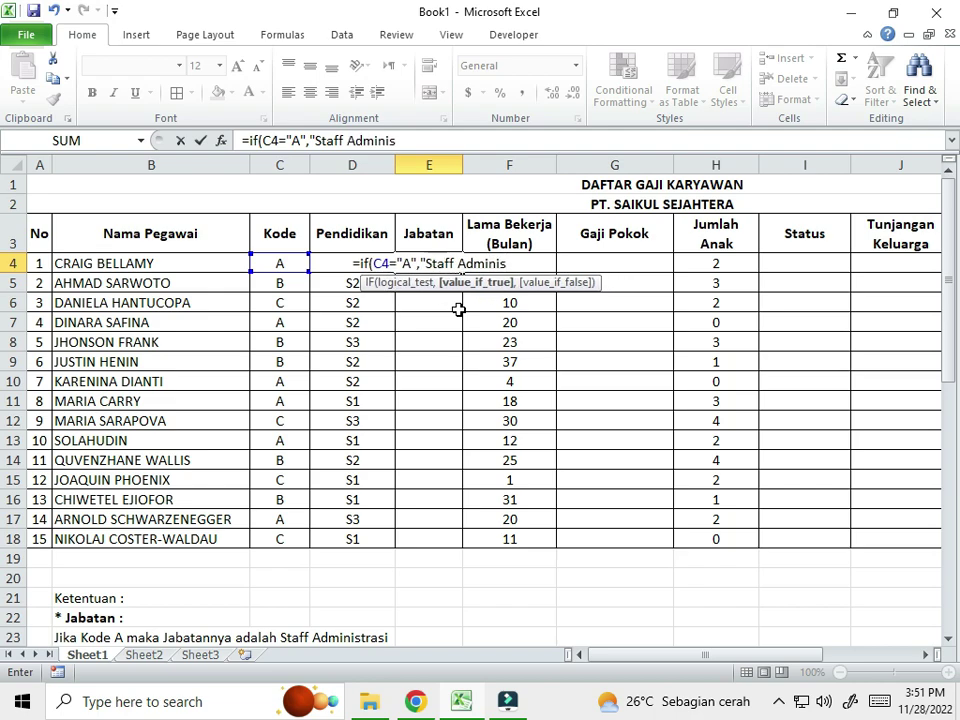
text(trasi)
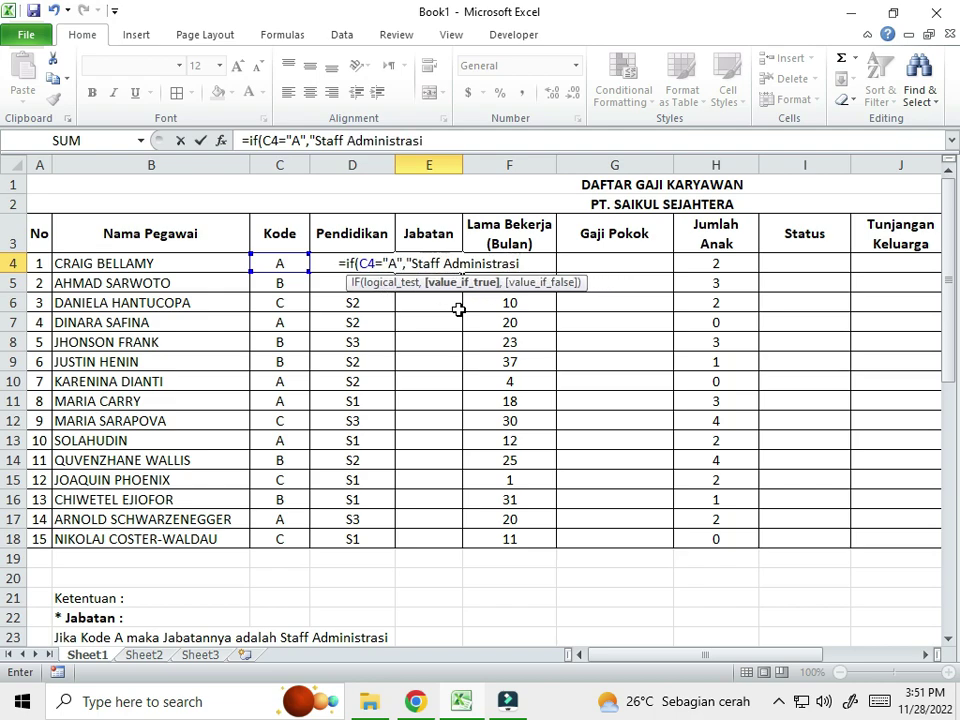
text(")
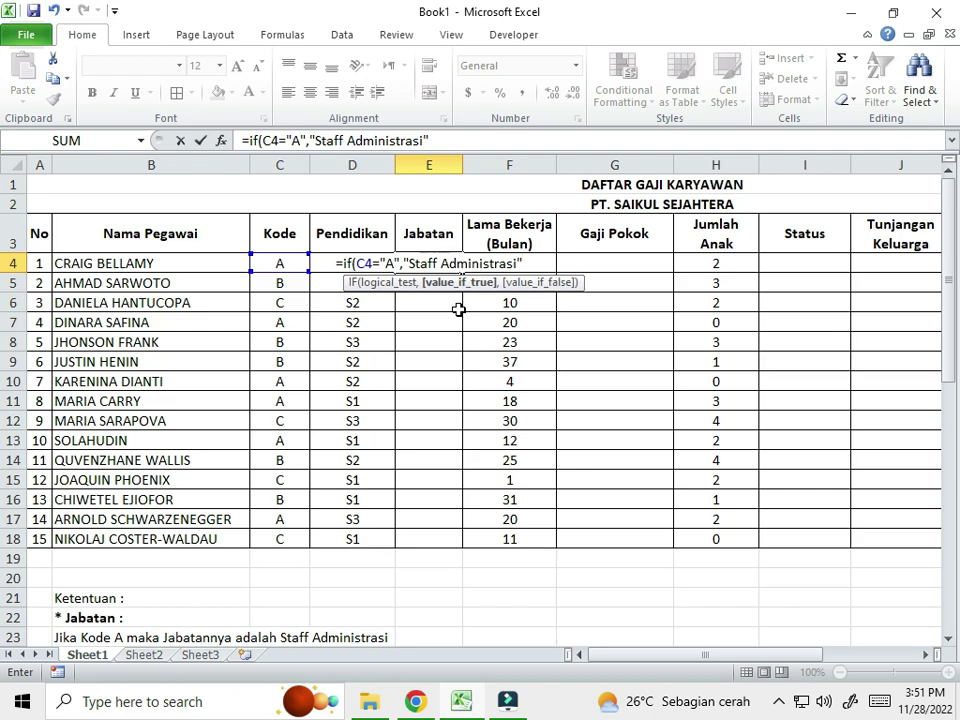
text(,)
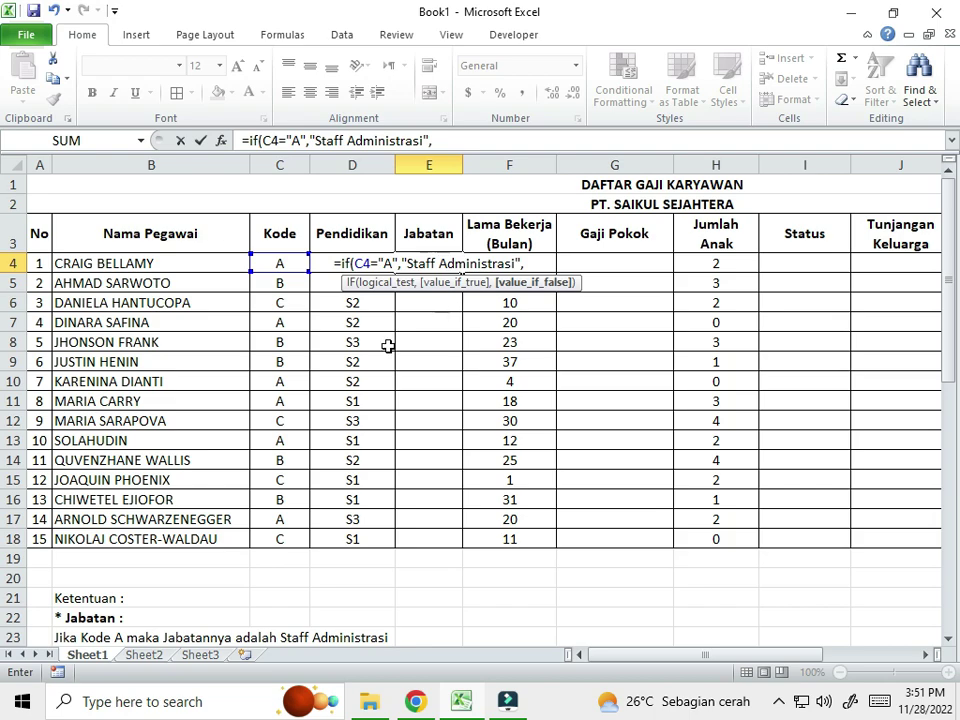
- Nest a second IF as the value-if-false argument in E4, testing whether C4 equals "B"
scroll(259, 523, down, 1)
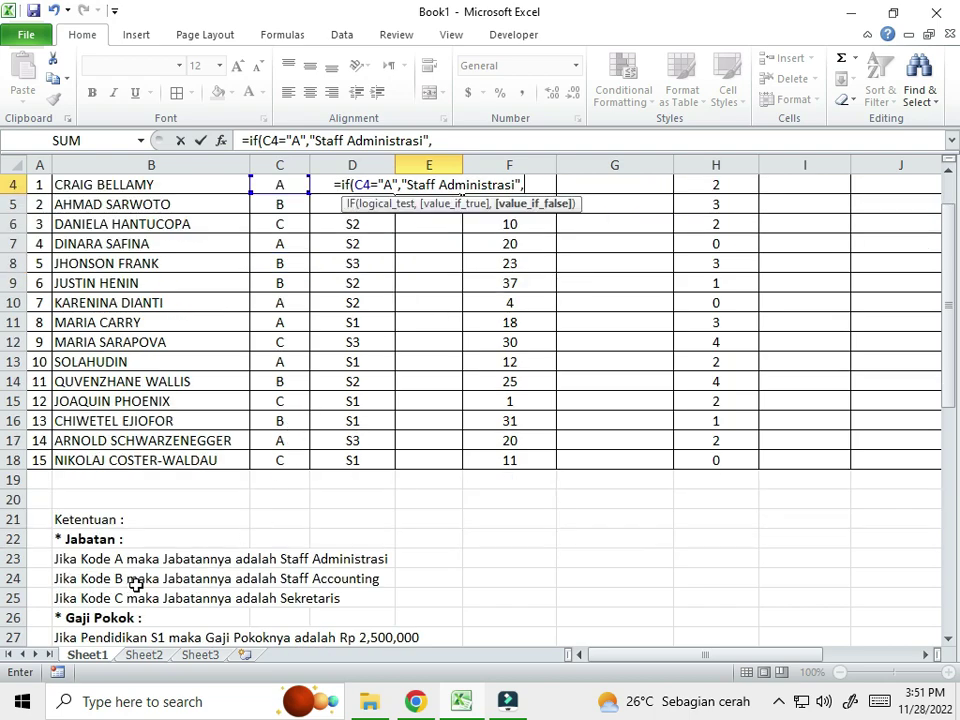
scroll(453, 489, up, 1)
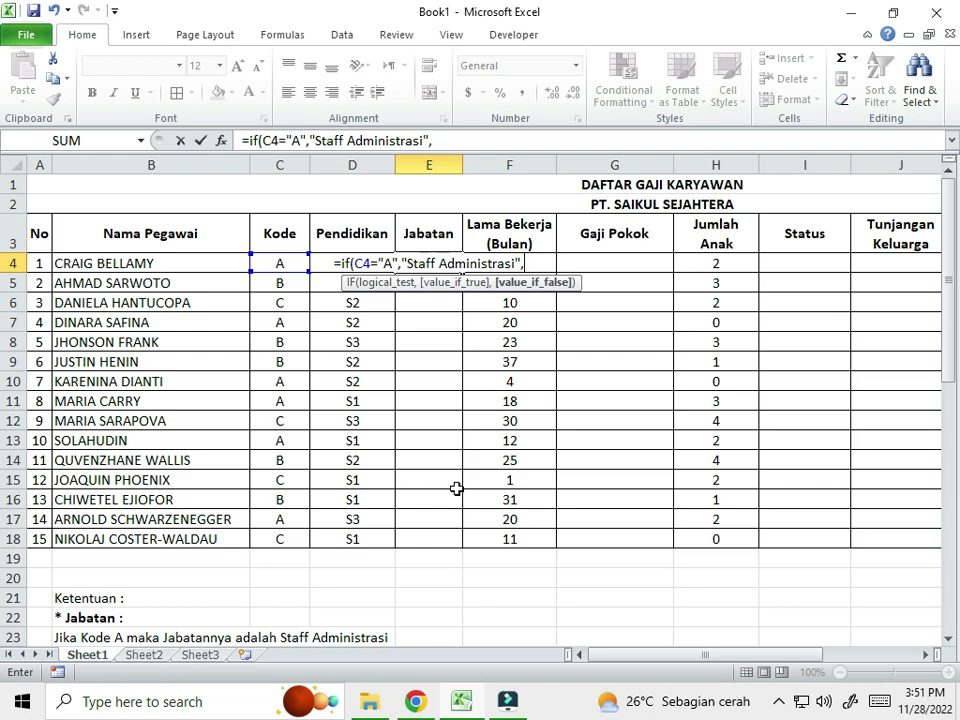
text(if()
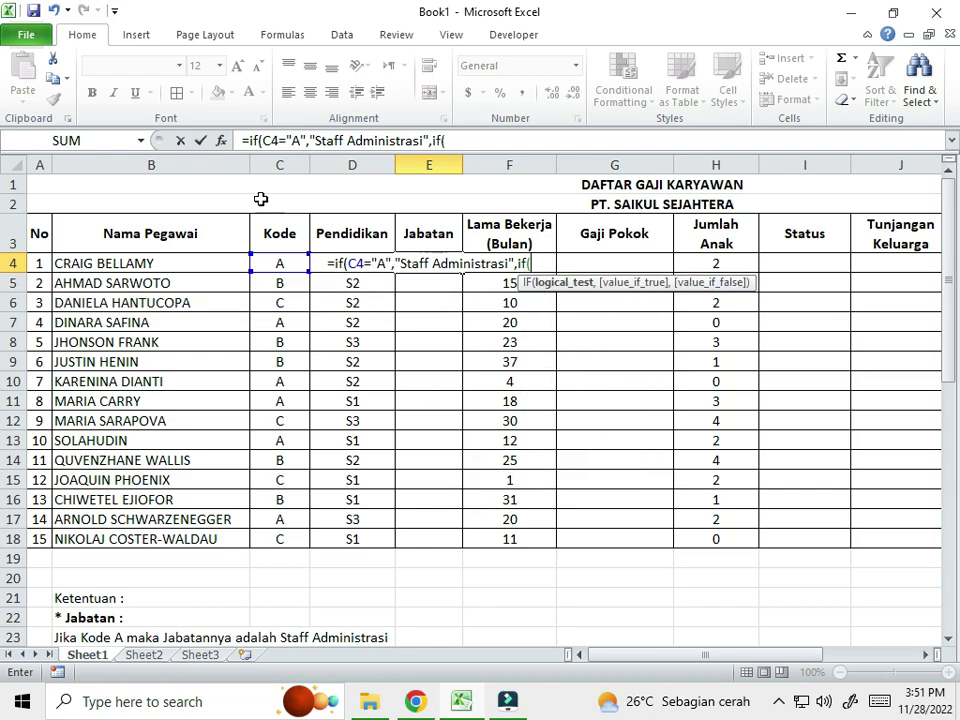
click(281, 265)
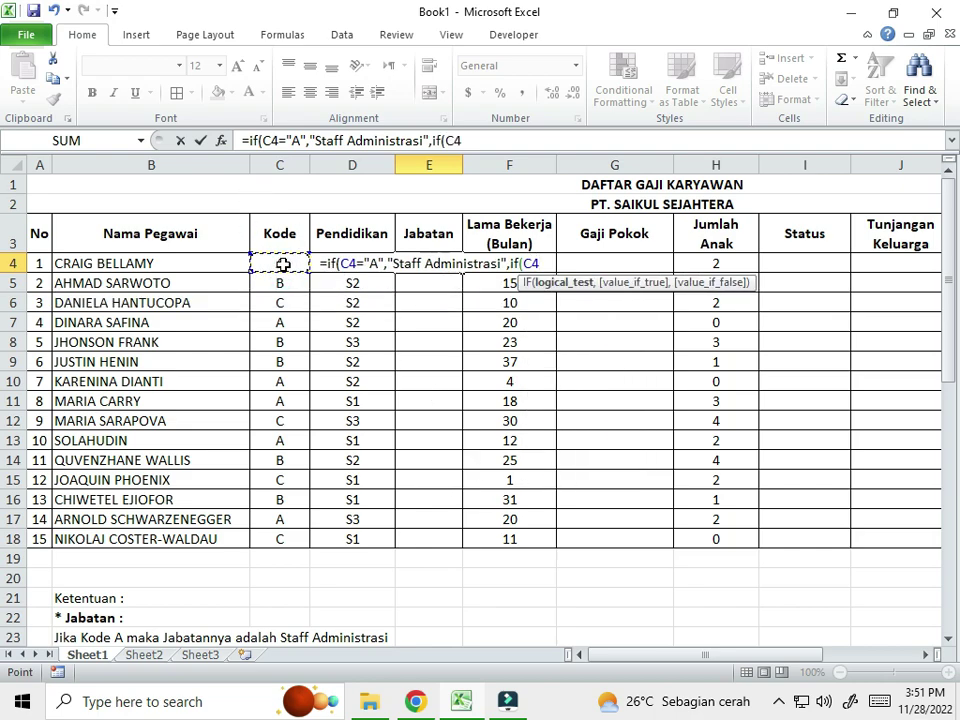
text(=)
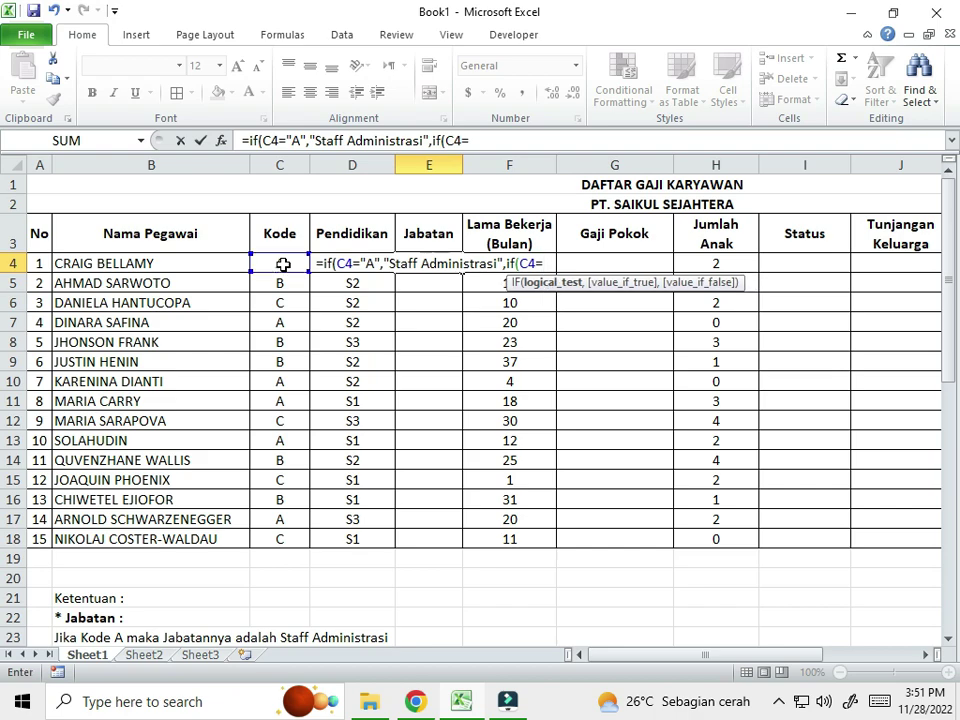
text("B)
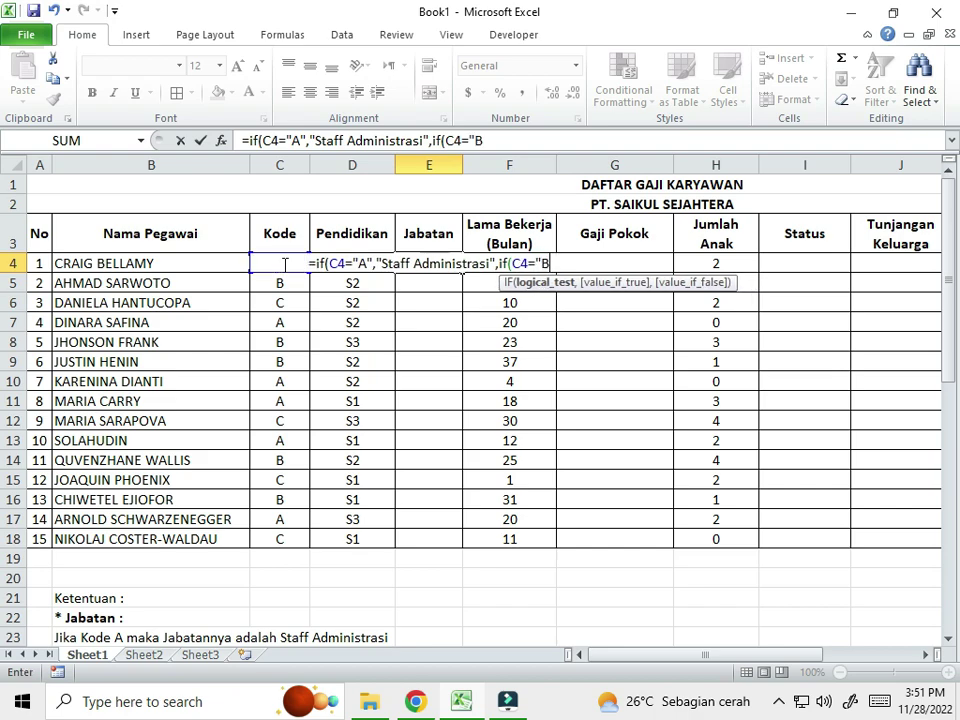
text(",)
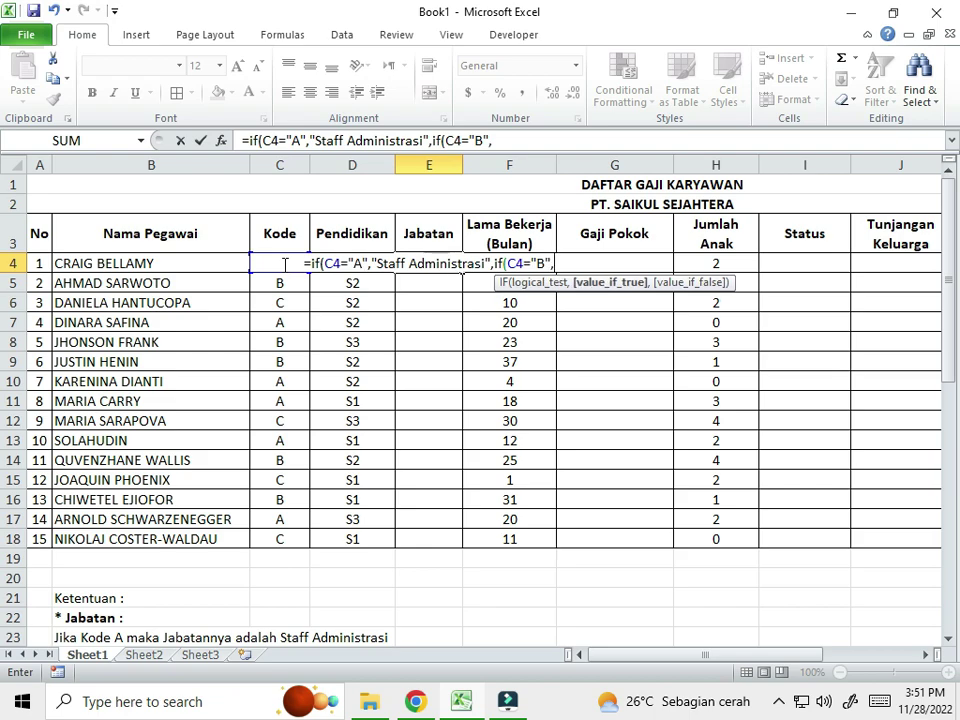
- Add "Staff Accounting" as the value-if-true argument of the nested IF in E4
scroll(270, 264, down, 1)
scroll(283, 264, up, 1)
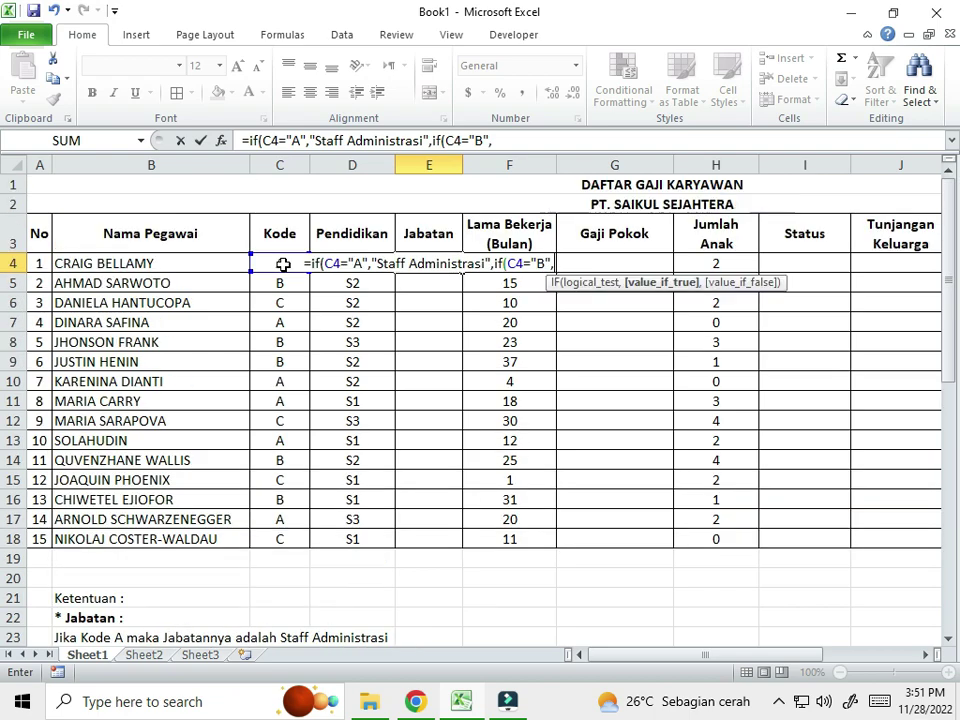
text(")
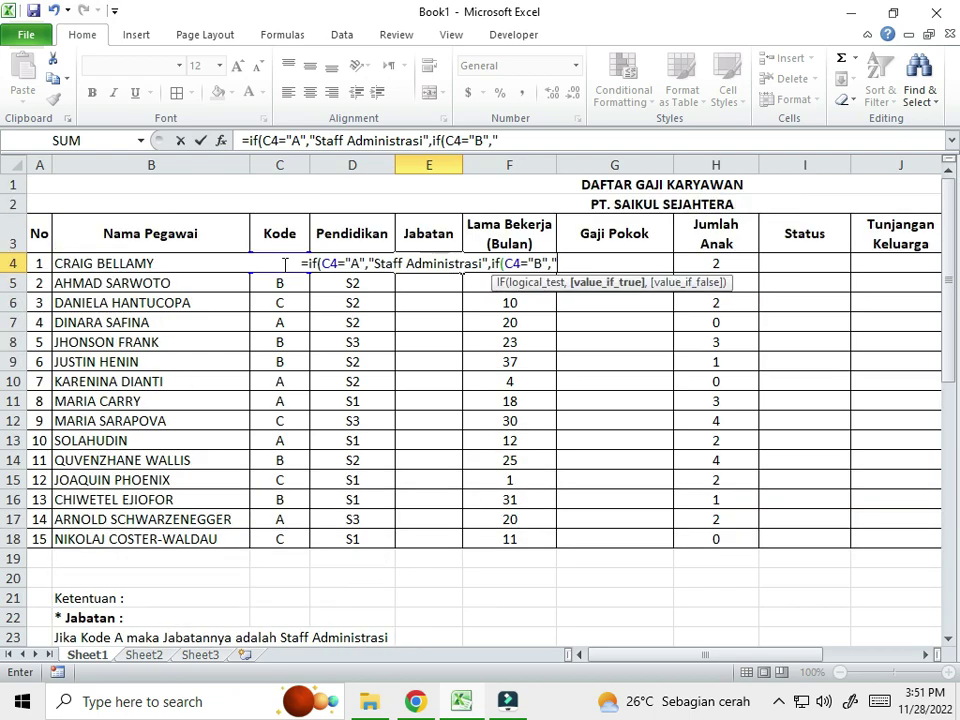
text(Staff)
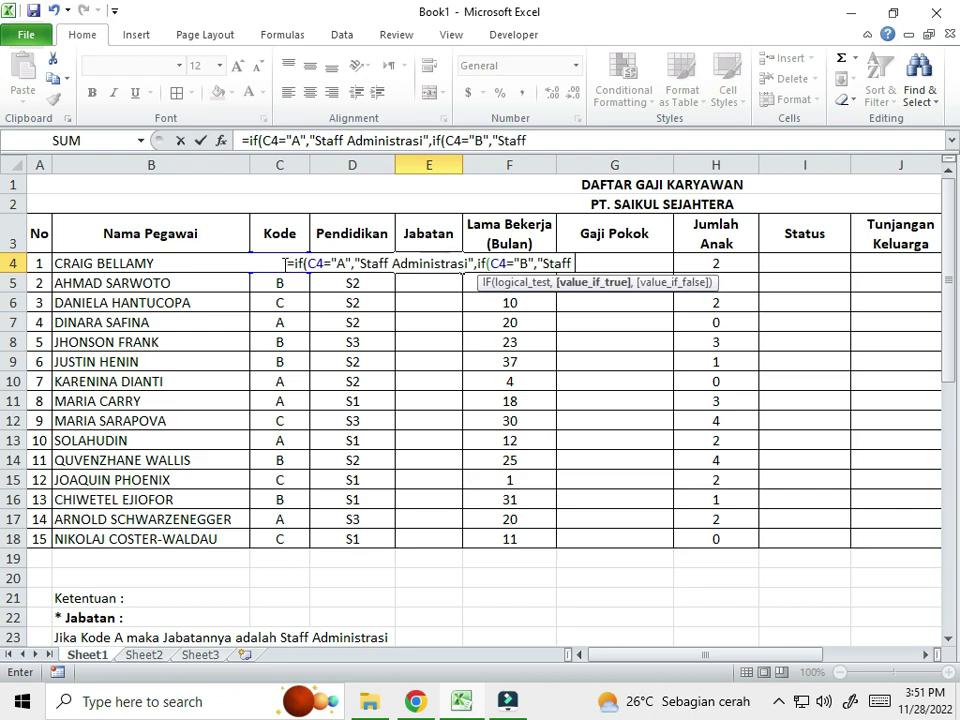
text( Accounting)
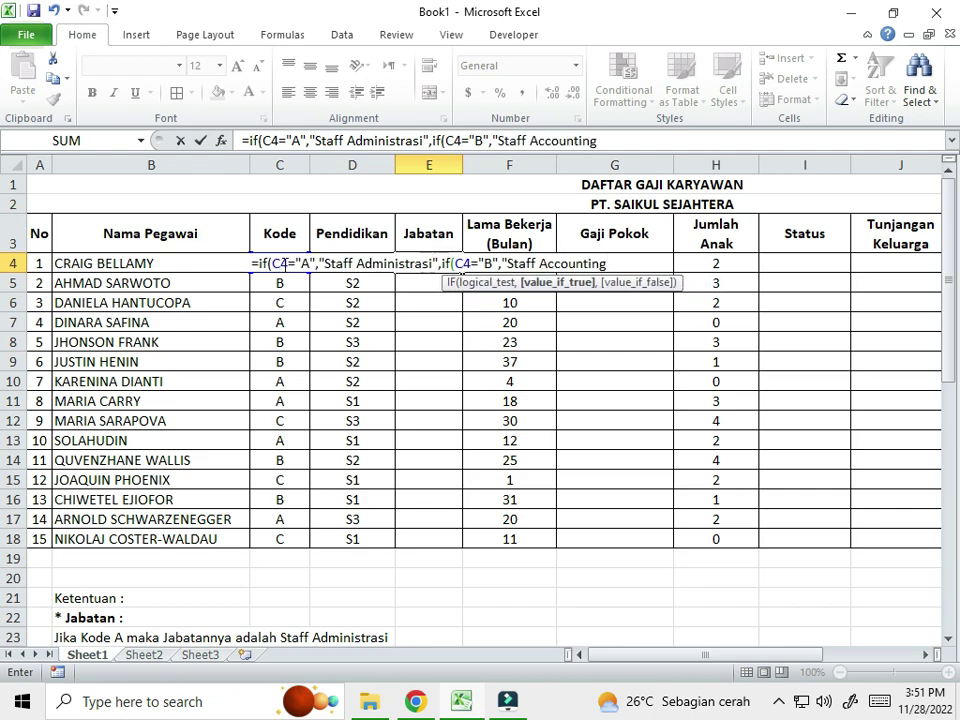
text(")
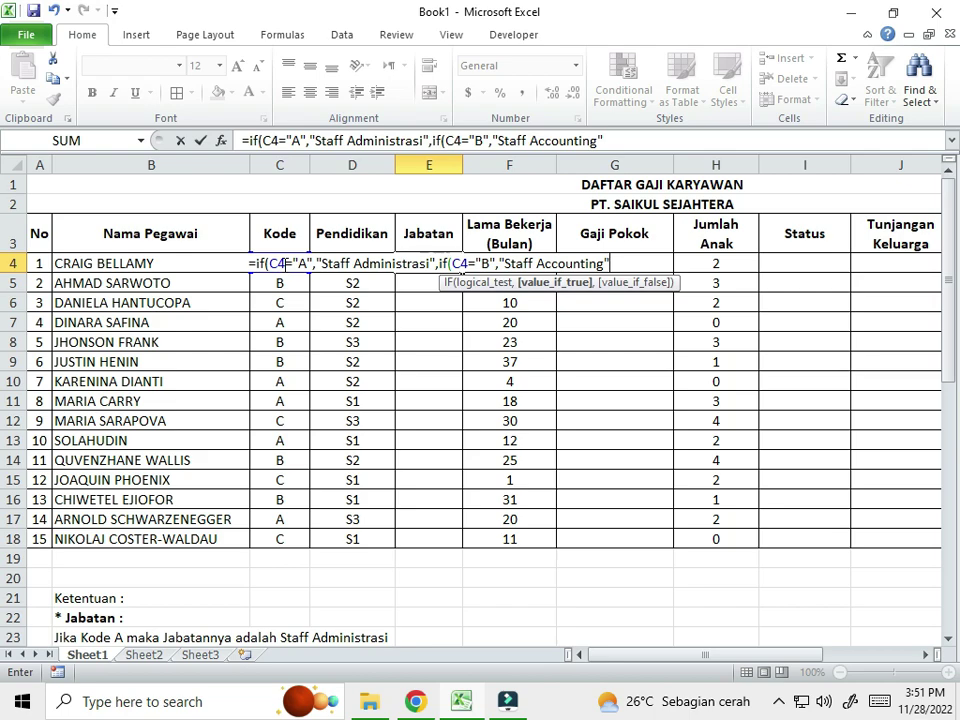
- Complete the nested IF formula in E4 with "Sekretaris" as its value-if-false argument, following the Jabatan rules
text(,)
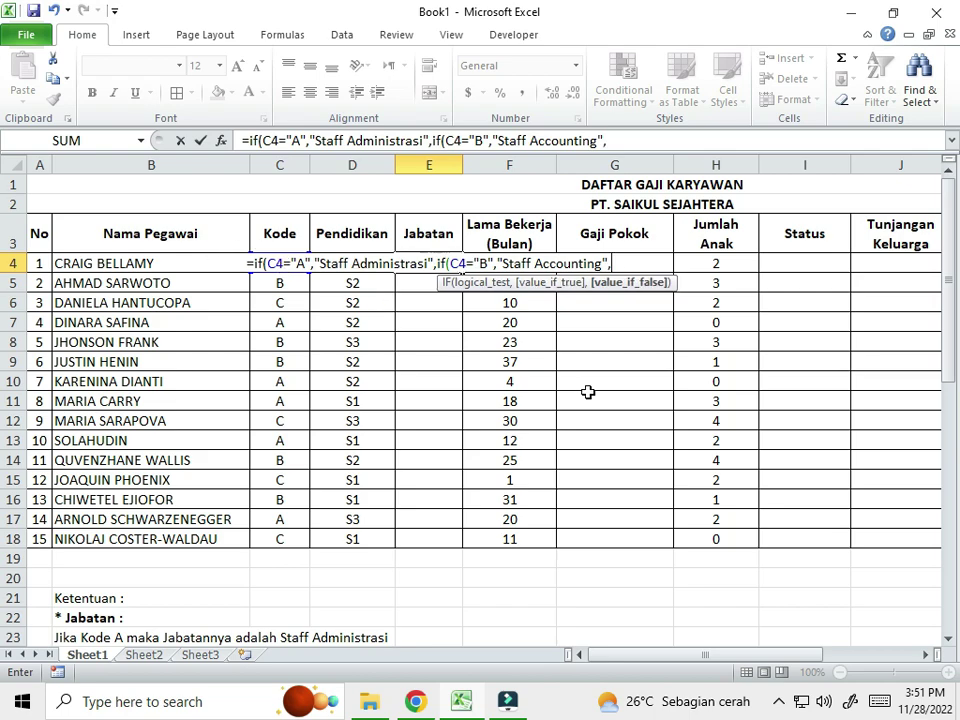
scroll(591, 406, down, 2)
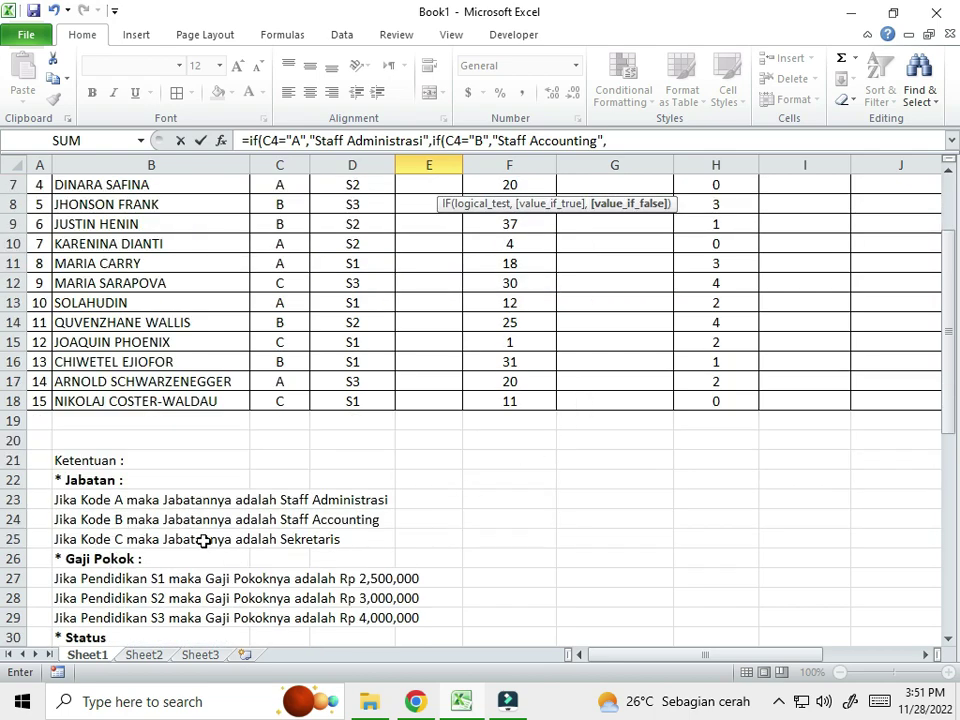
scroll(196, 549, up, 1)
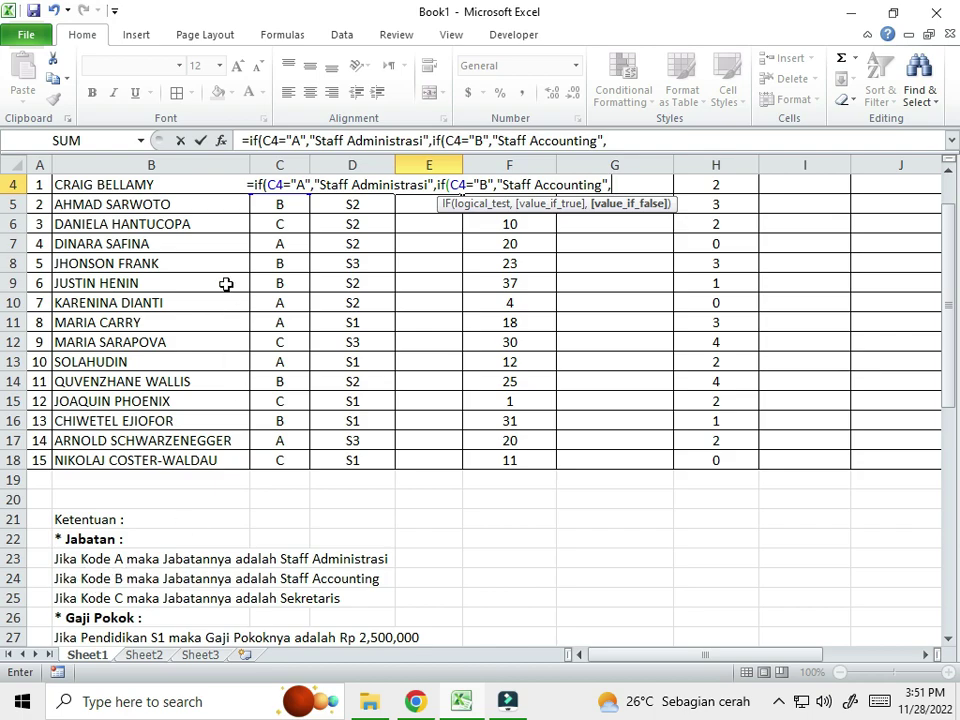
scroll(260, 285, up, 1)
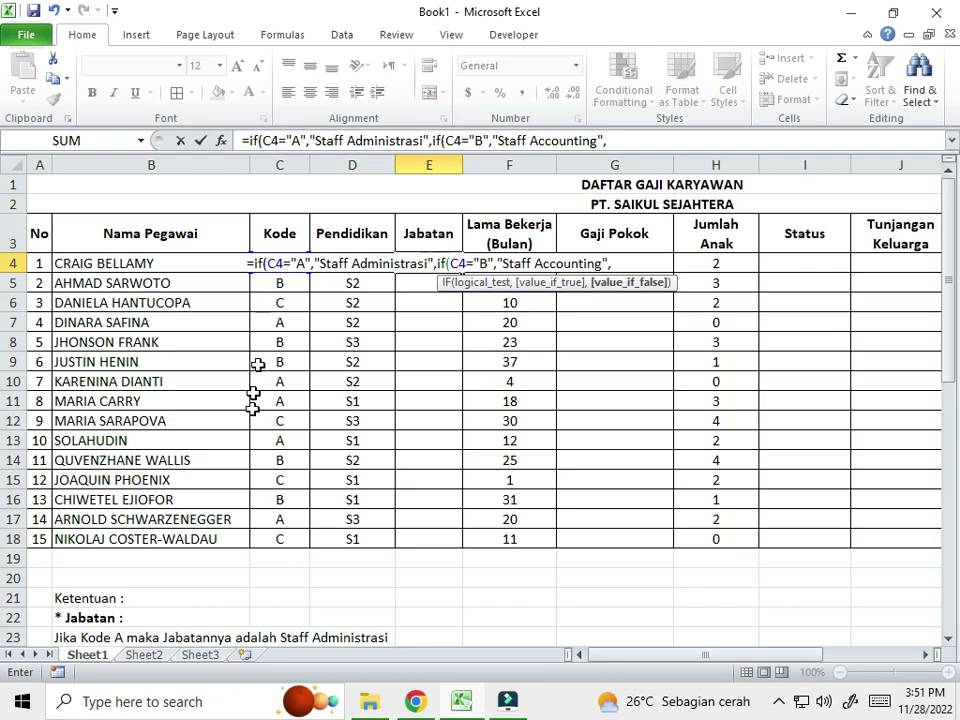
scroll(254, 393, down, 1)
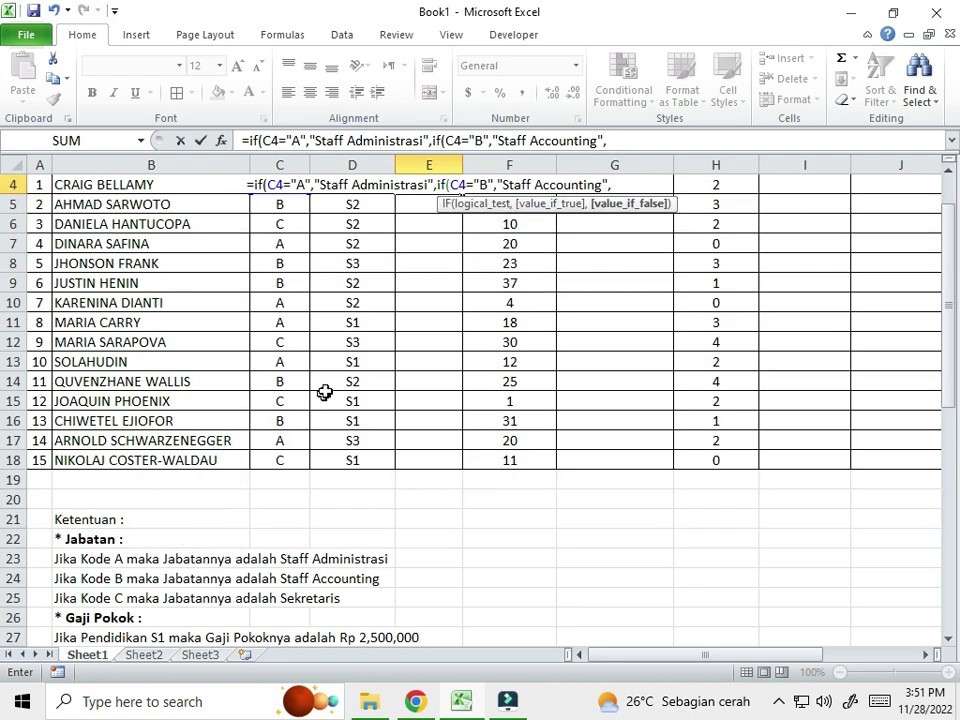
scroll(323, 395, up, 1)
scroll(338, 240, down, 1)
scroll(520, 545, up, 1)
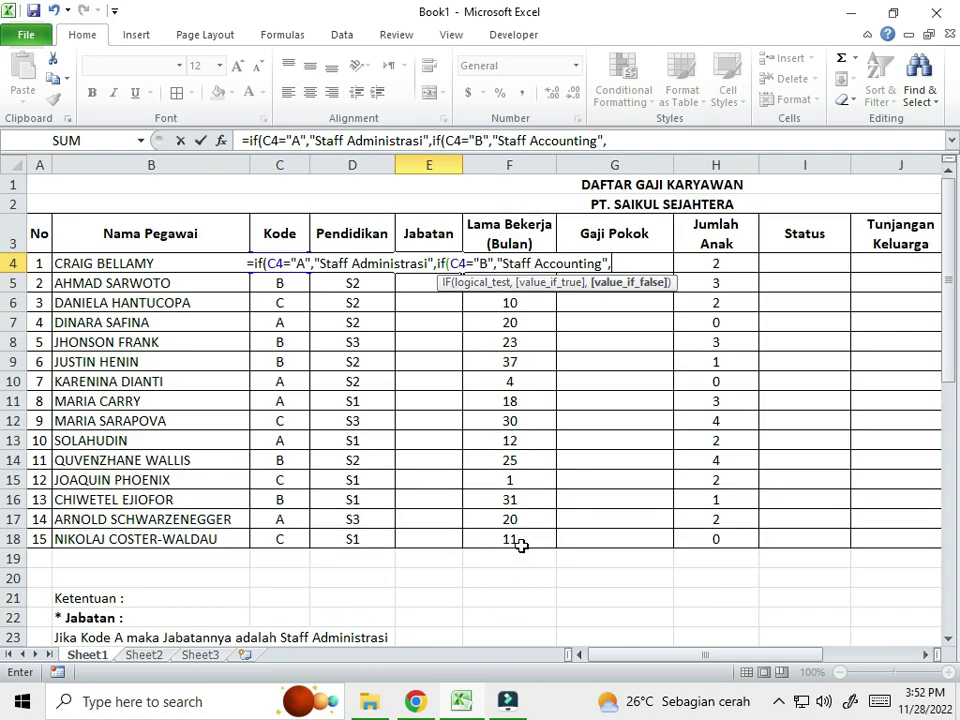
text("s)
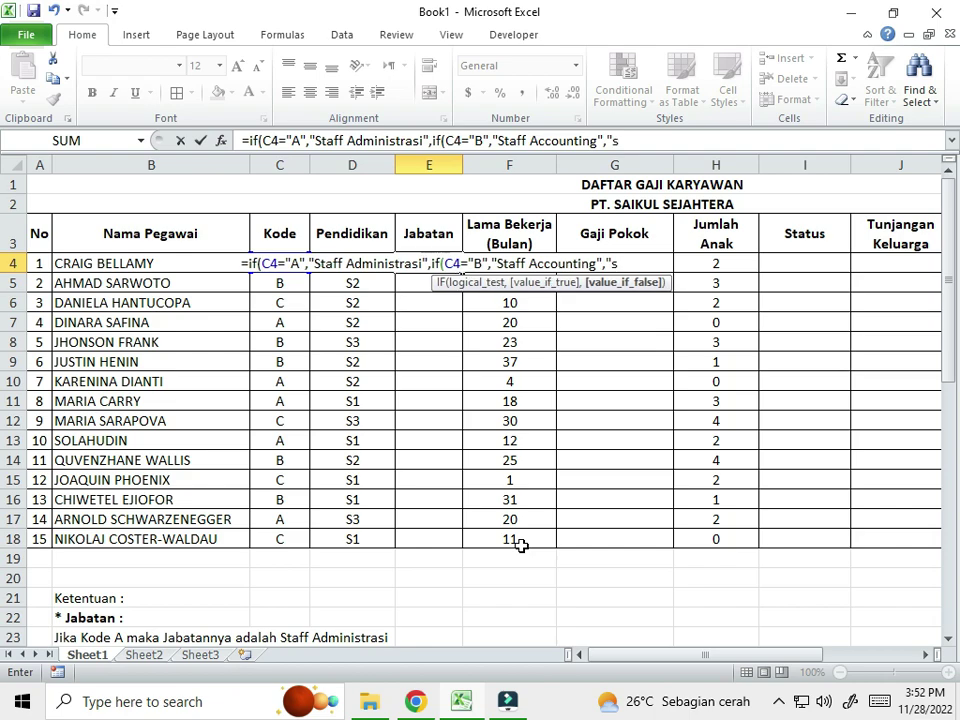
key(BackSpace)
text(Sekretaris)
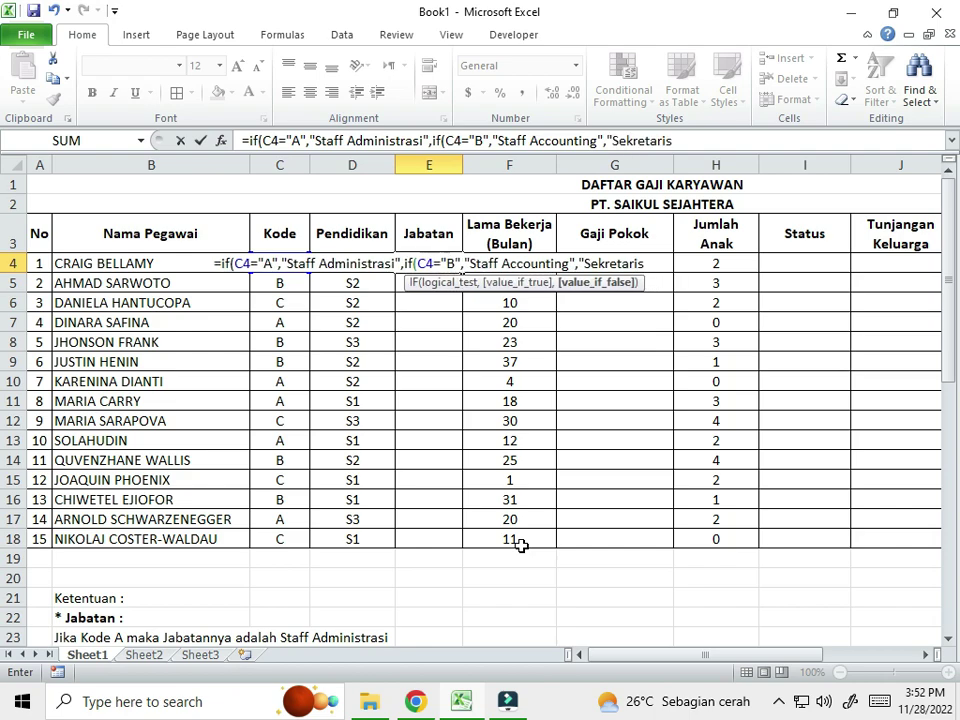
text(")
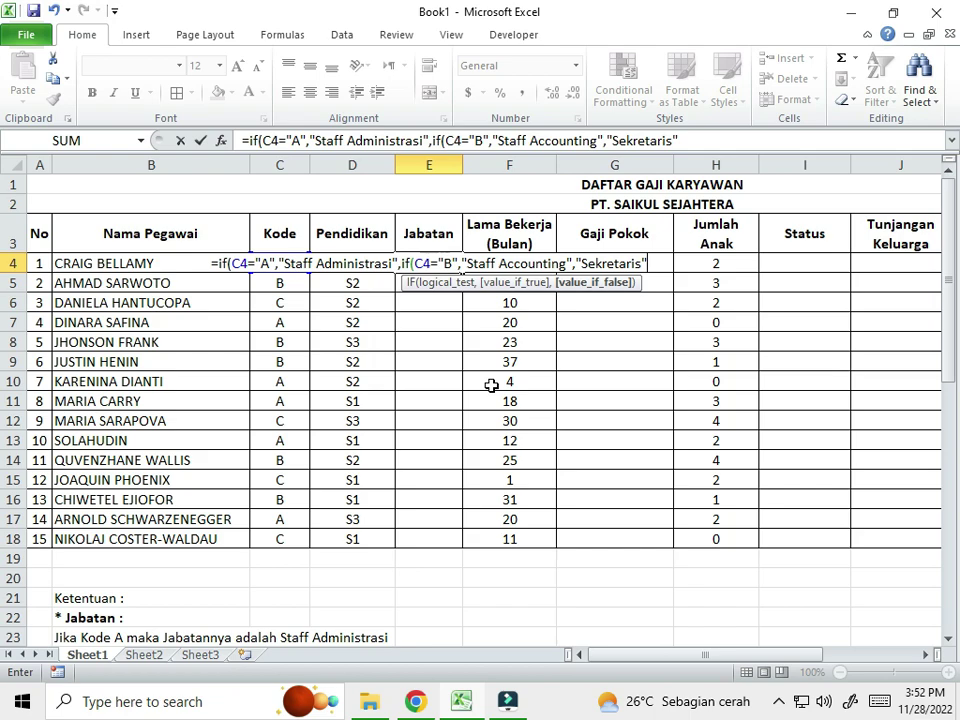
text()))
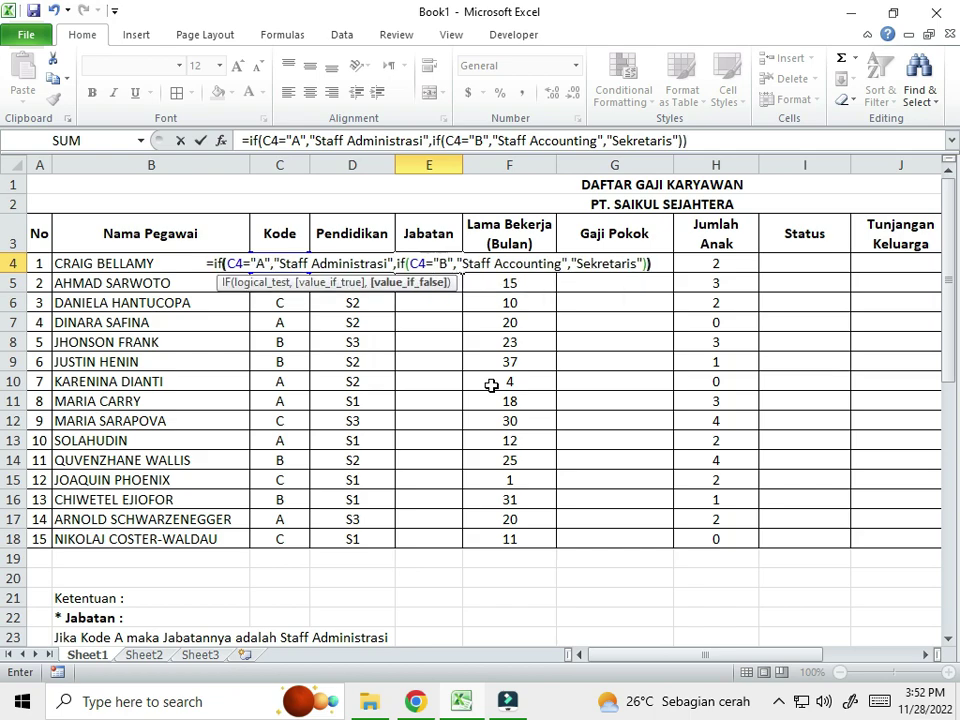
key(Return)
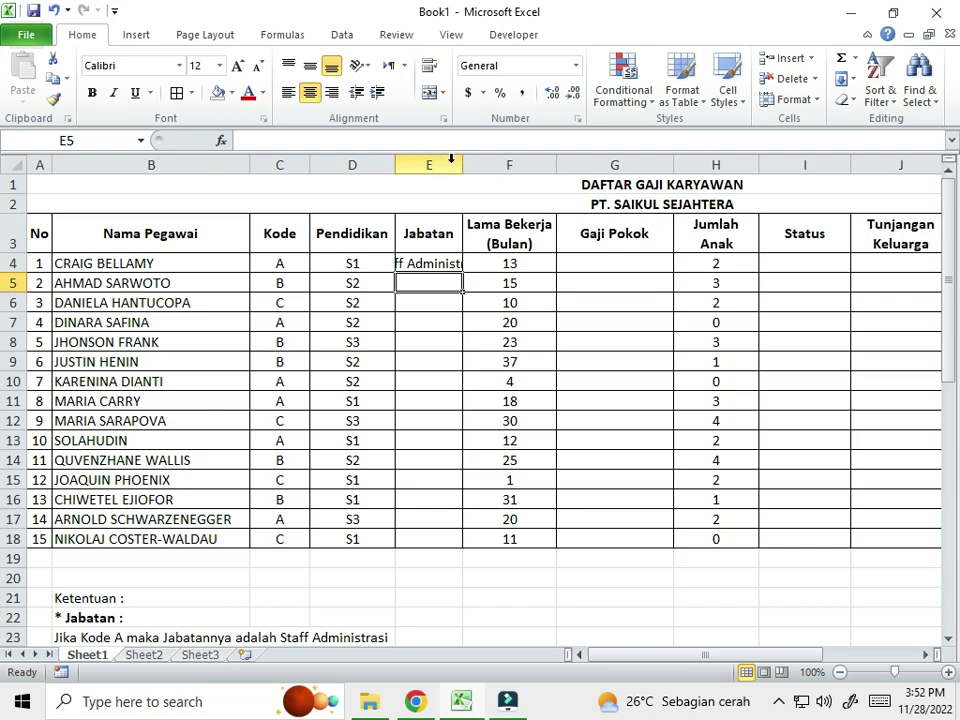
- Widen the Jabatan column to fit its text and fill the E4 formula down to E18
drag(462, 161, 517, 166)
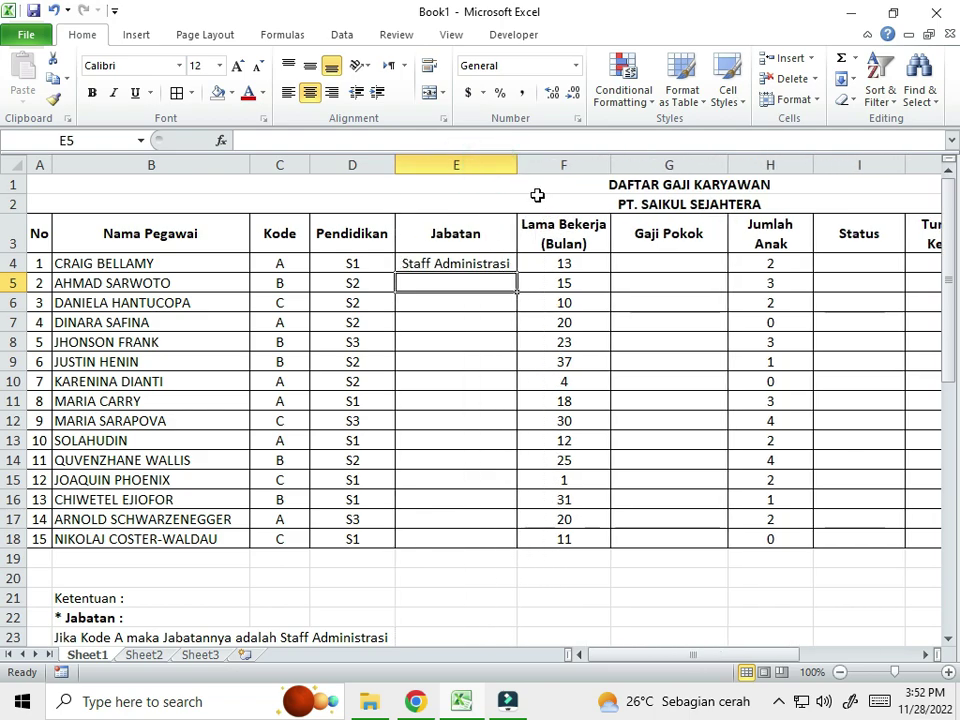
click(495, 261)
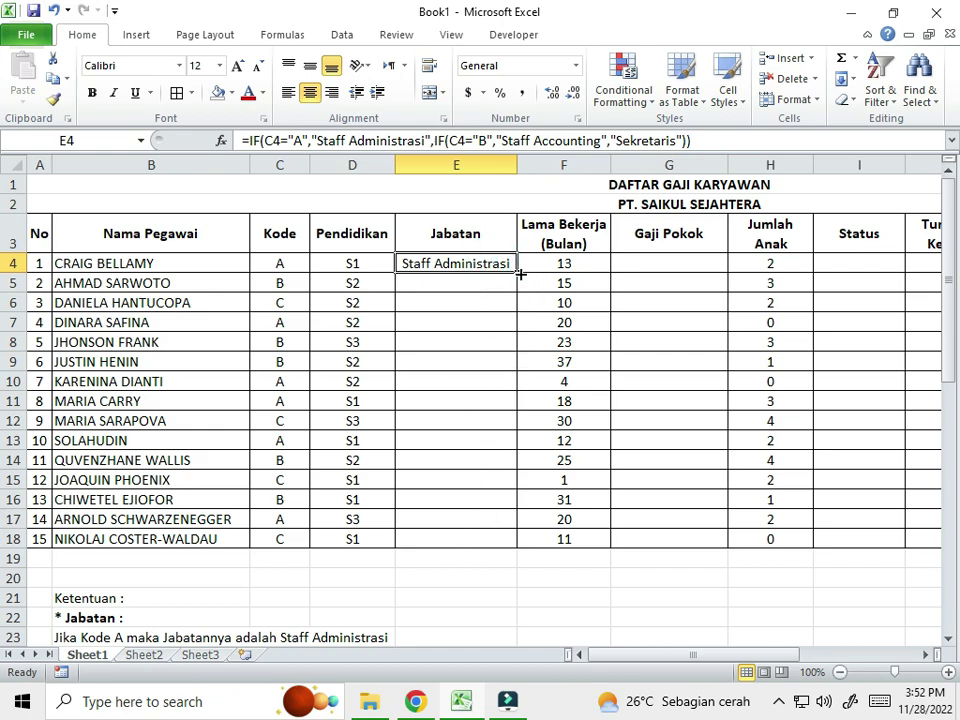
drag(519, 273, 521, 540)
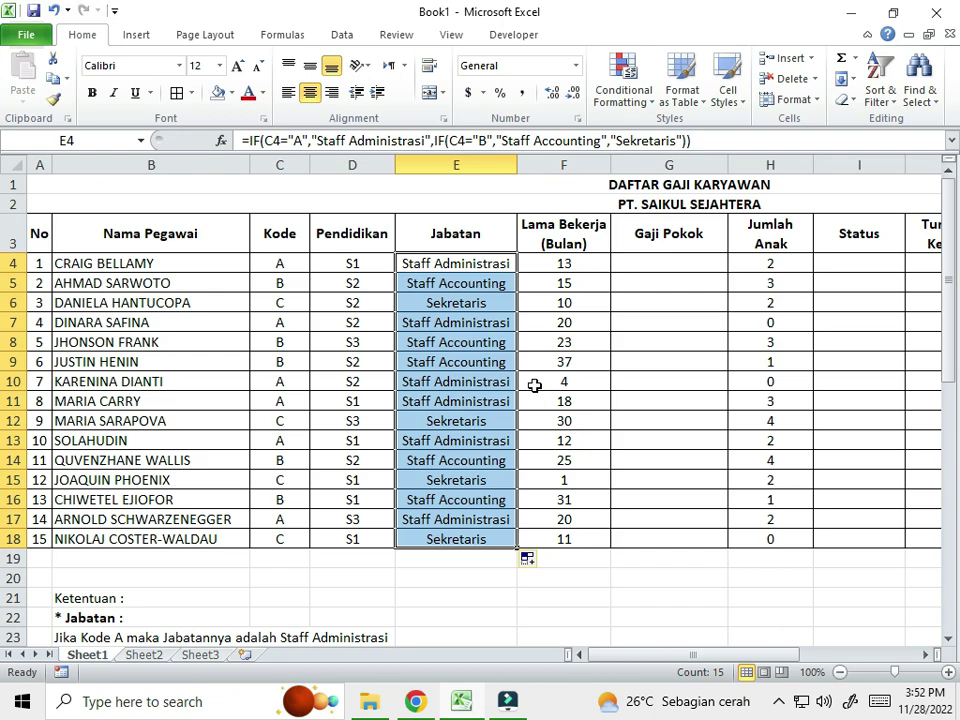
- Check the Jabatan results in E4 to E6 against the Kode values in C4 to C6
click(283, 265)
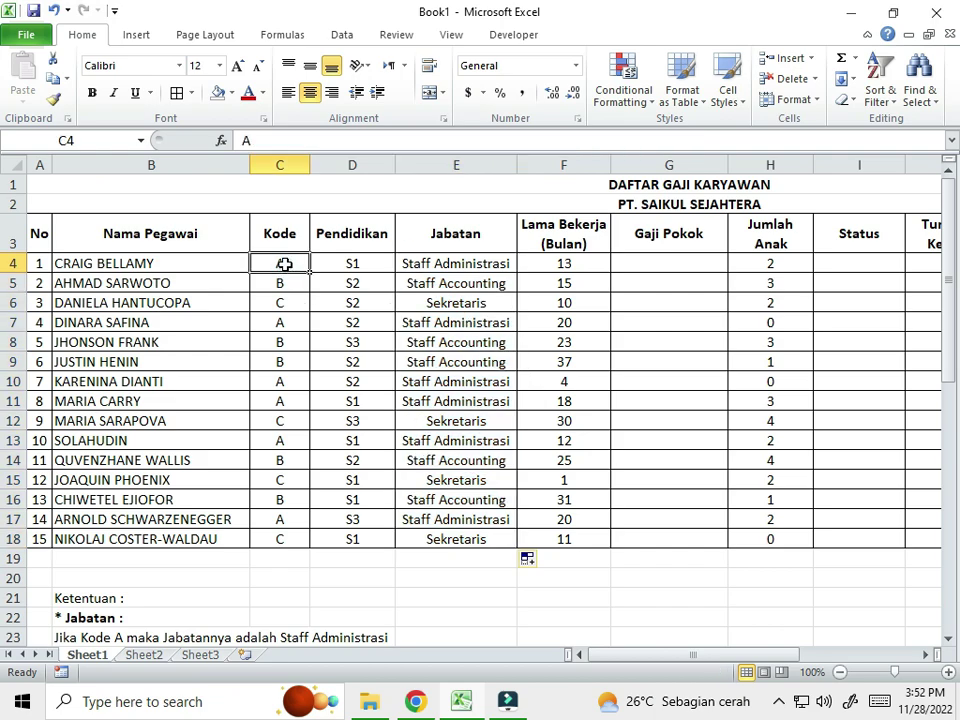
click(466, 262)
click(287, 285)
click(450, 283)
click(287, 303)
click(451, 300)
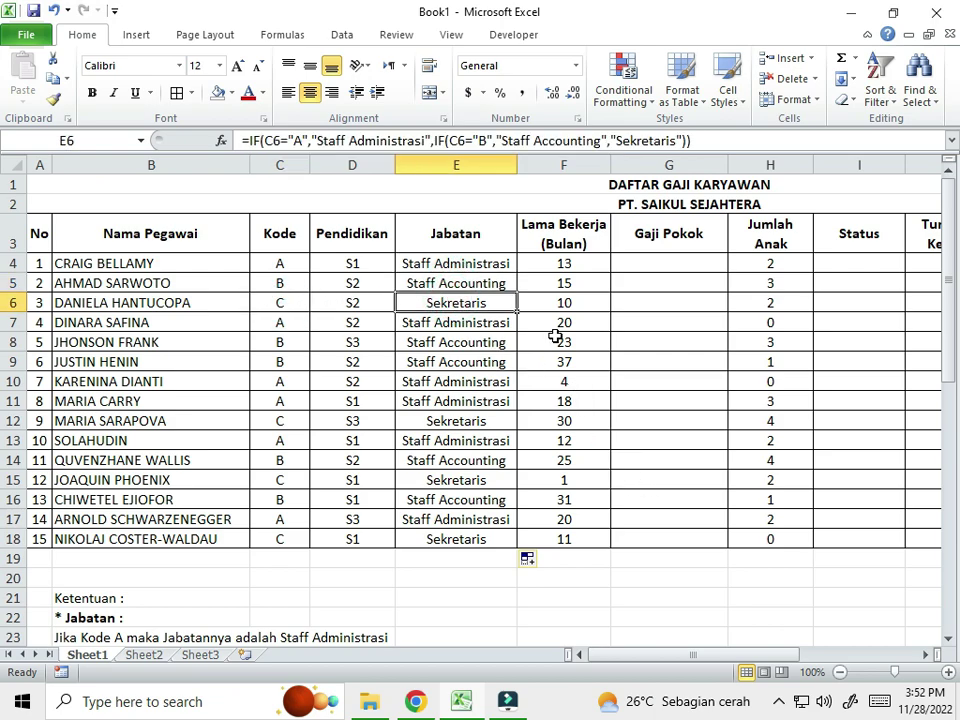
- Start an IF formula in Gaji Pokok cell G4 that tests whether Pendidikan cell D4 equals "S1", following the Ketentuan rules
click(669, 258)
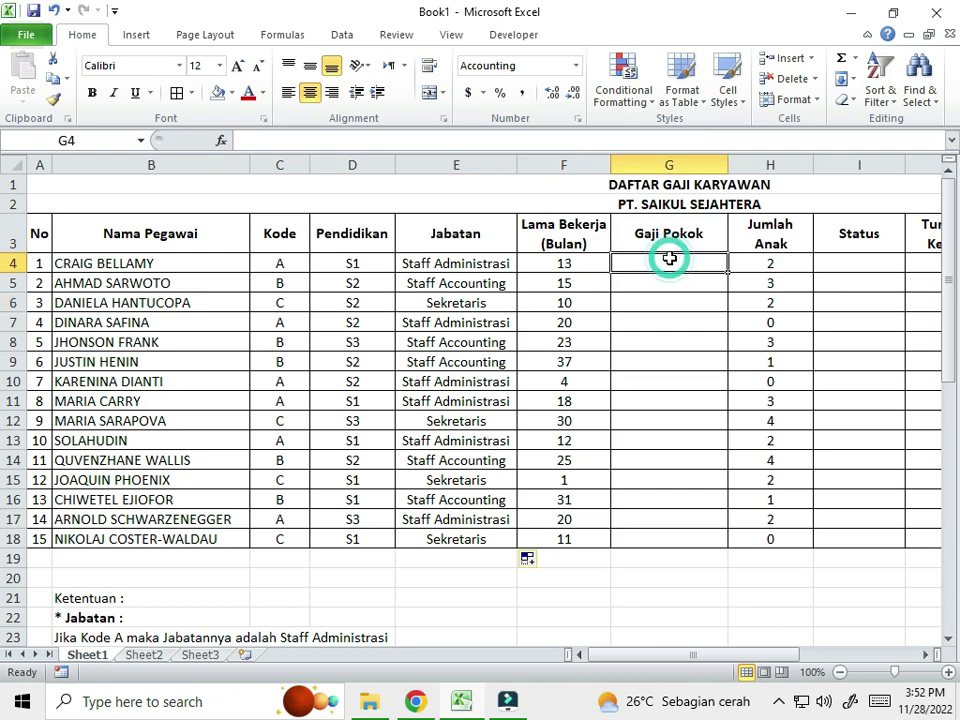
scroll(617, 399, down, 3)
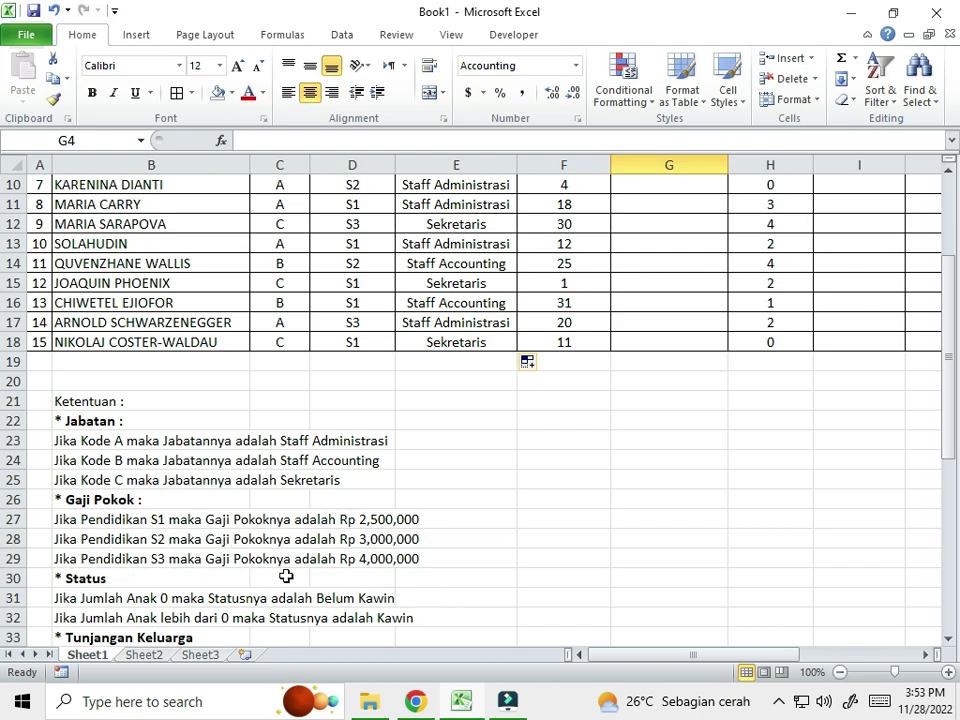
scroll(440, 535, up, 3)
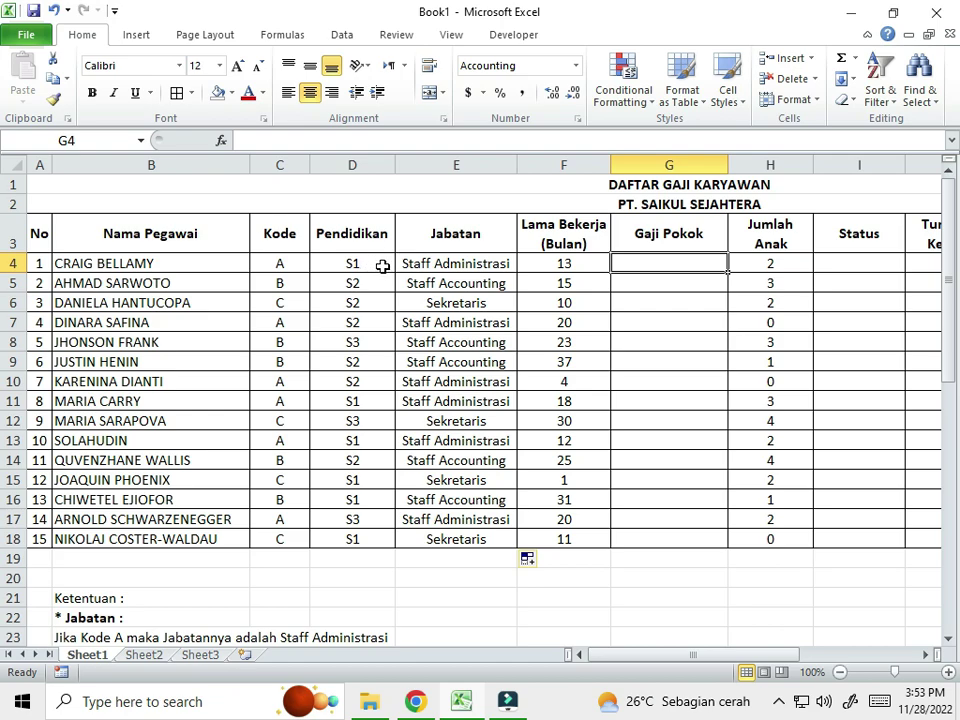
text(=)
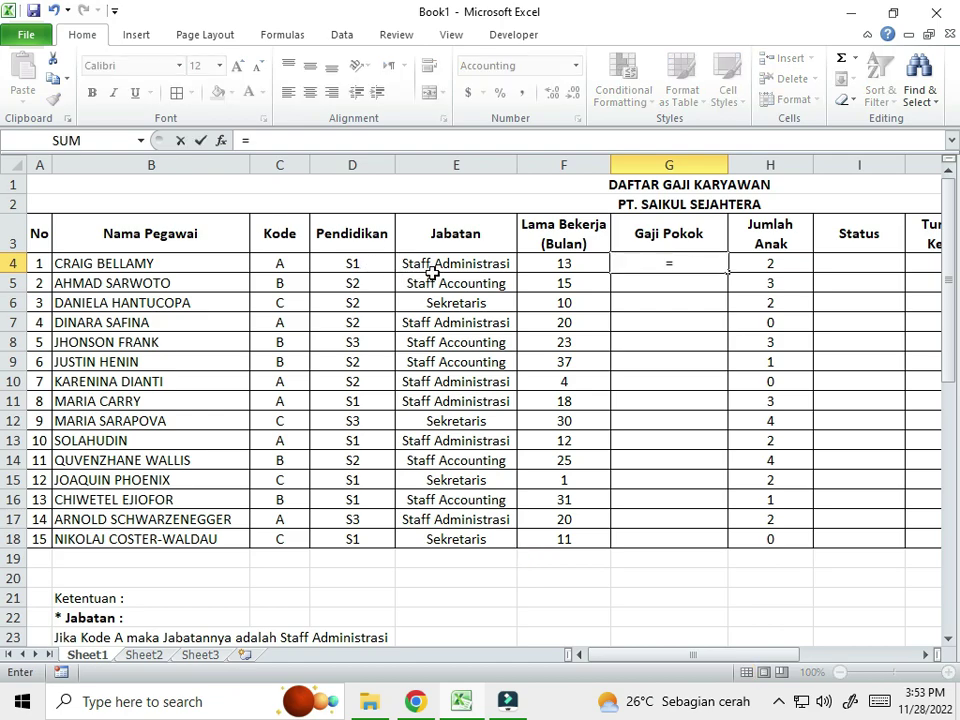
text(if()
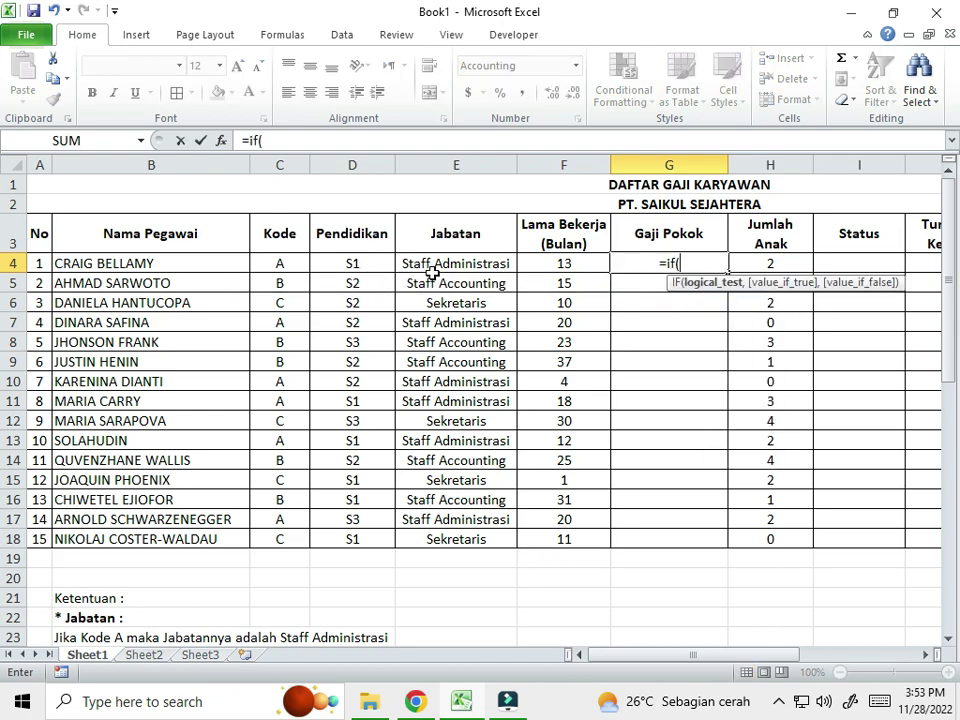
click(358, 264)
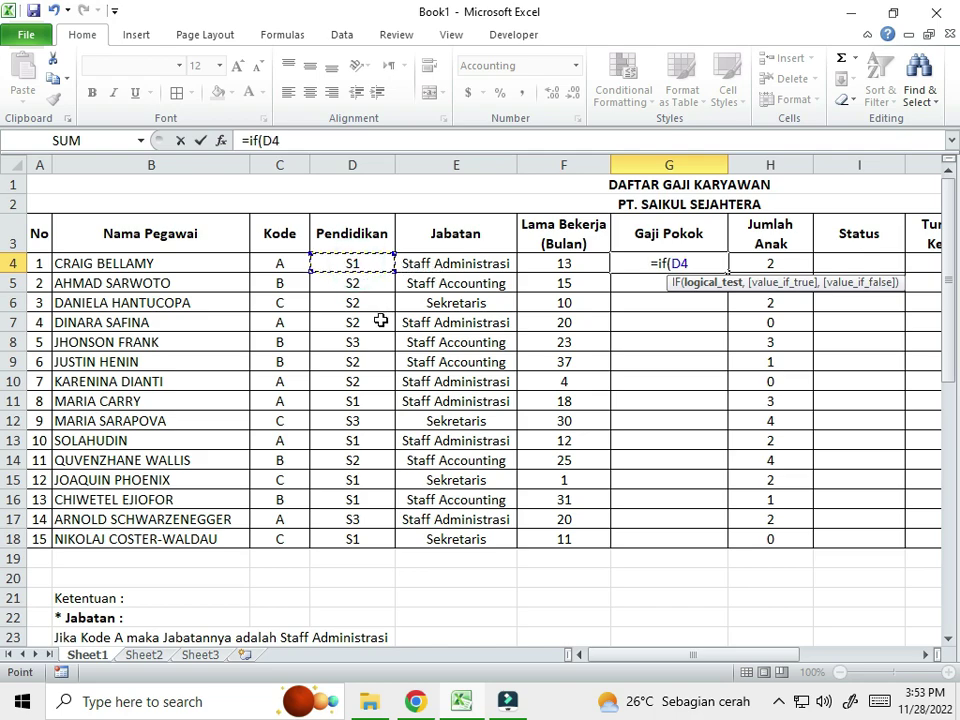
text(=)
scroll(381, 320, down, 3)
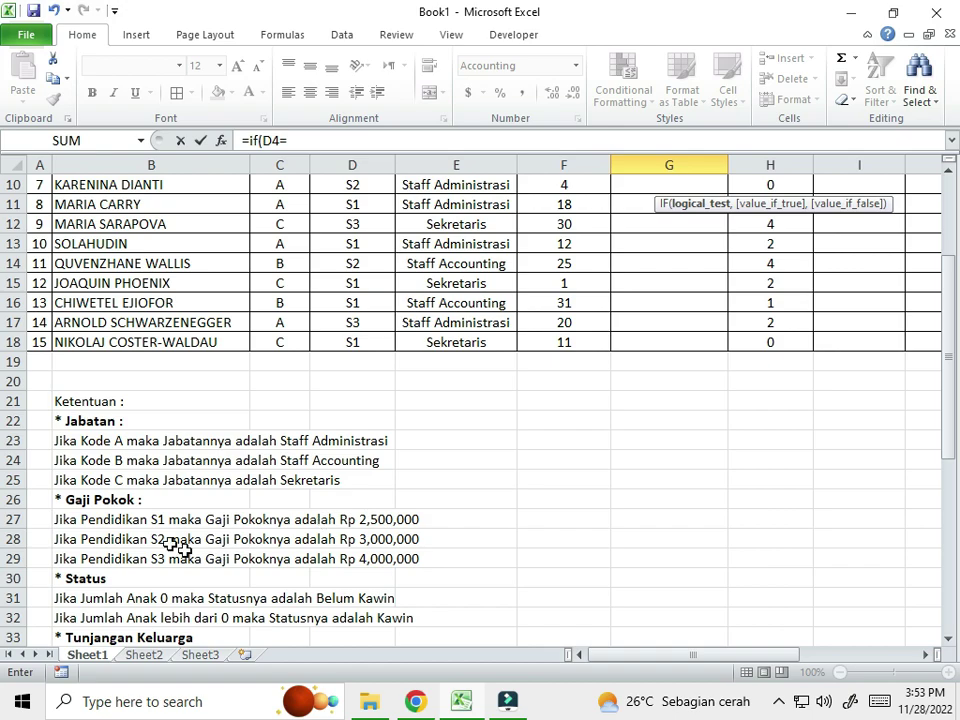
scroll(416, 533, up, 3)
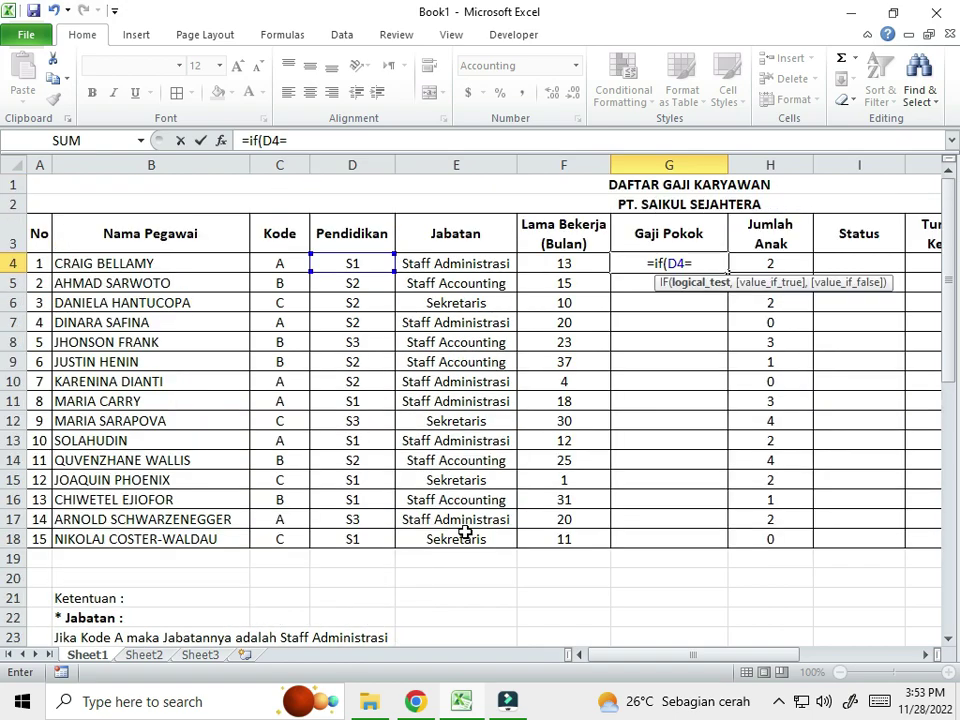
text("S1")
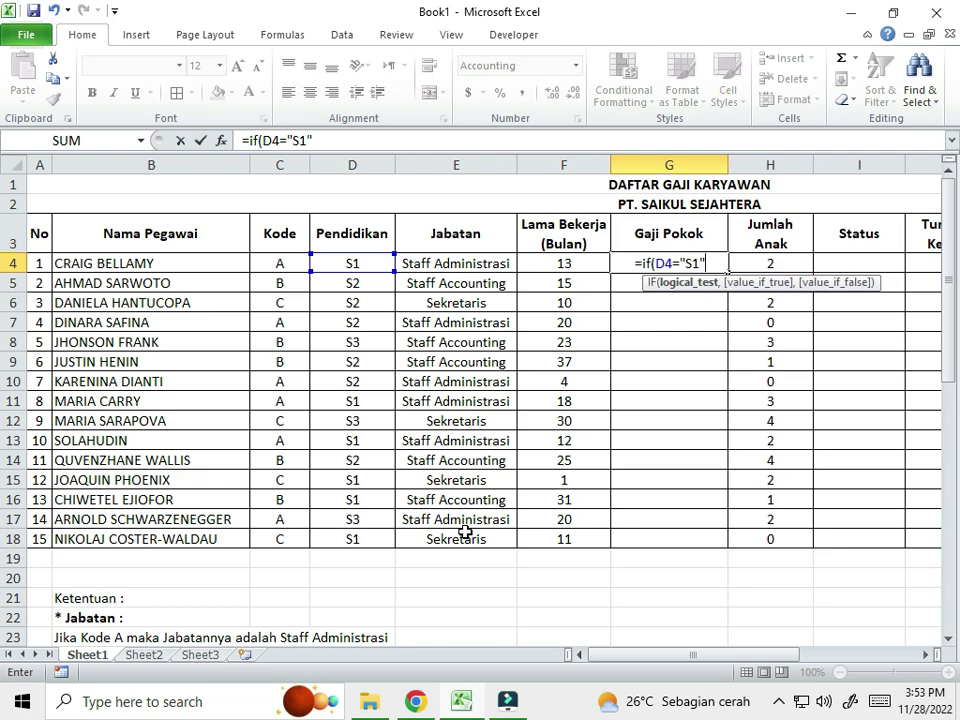
- Add 2500000 as the value-if-true argument of the IF formula in G4
text(,)
scroll(465, 532, down, 3)
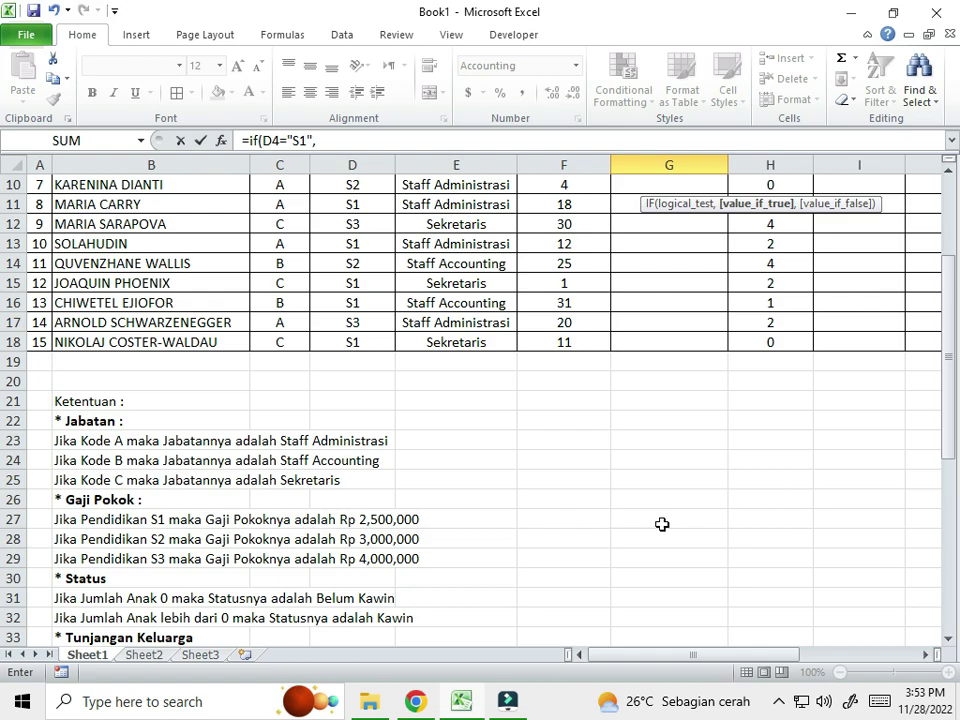
scroll(660, 523, up, 3)
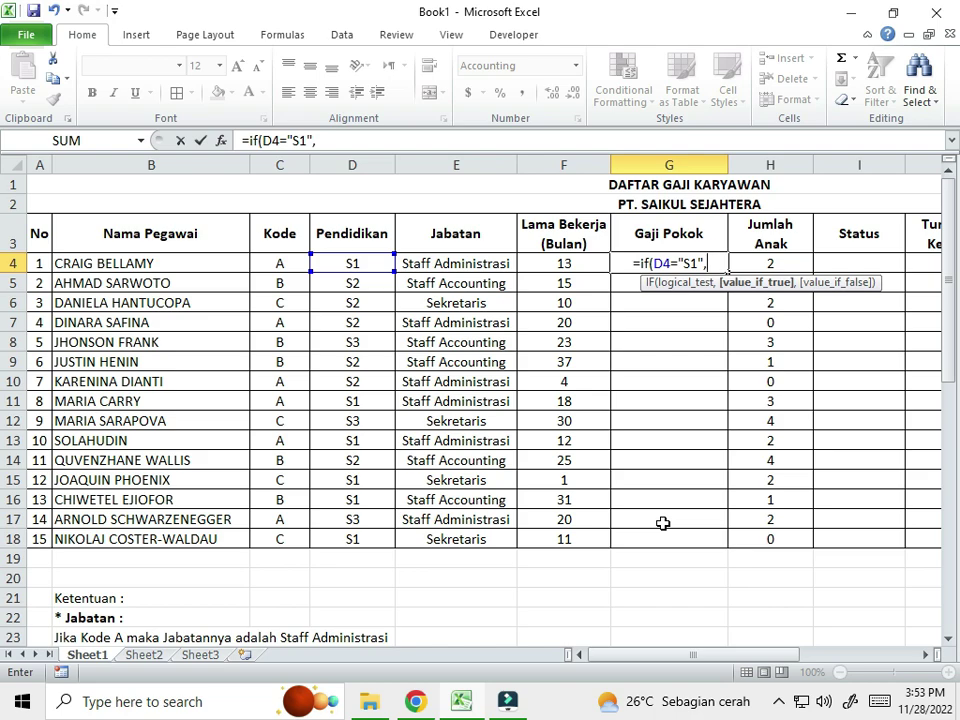
text(2500)
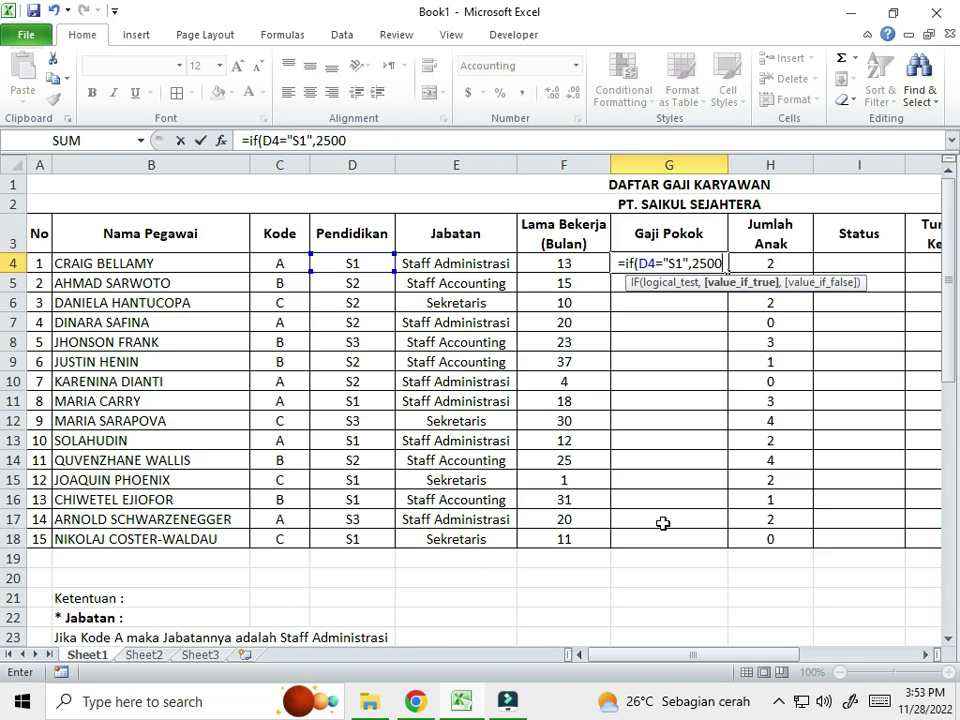
text(00)
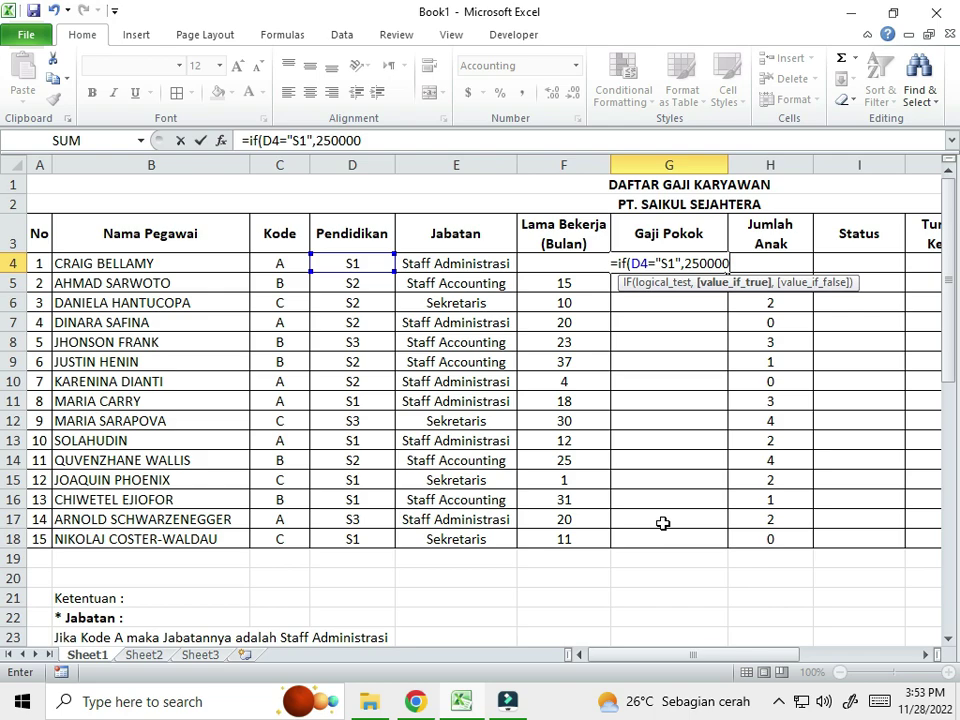
text(0)
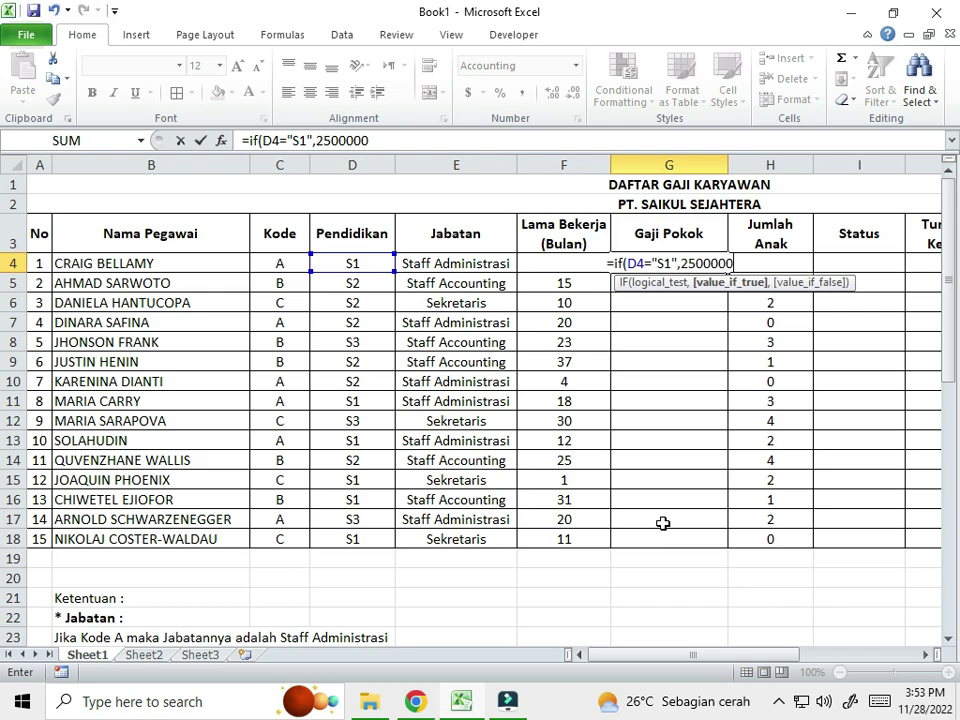
- Nest a second IF as the value-if-false argument of the G4 formula, testing whether Pendidikan cell D4 equals "S2"
text(,)
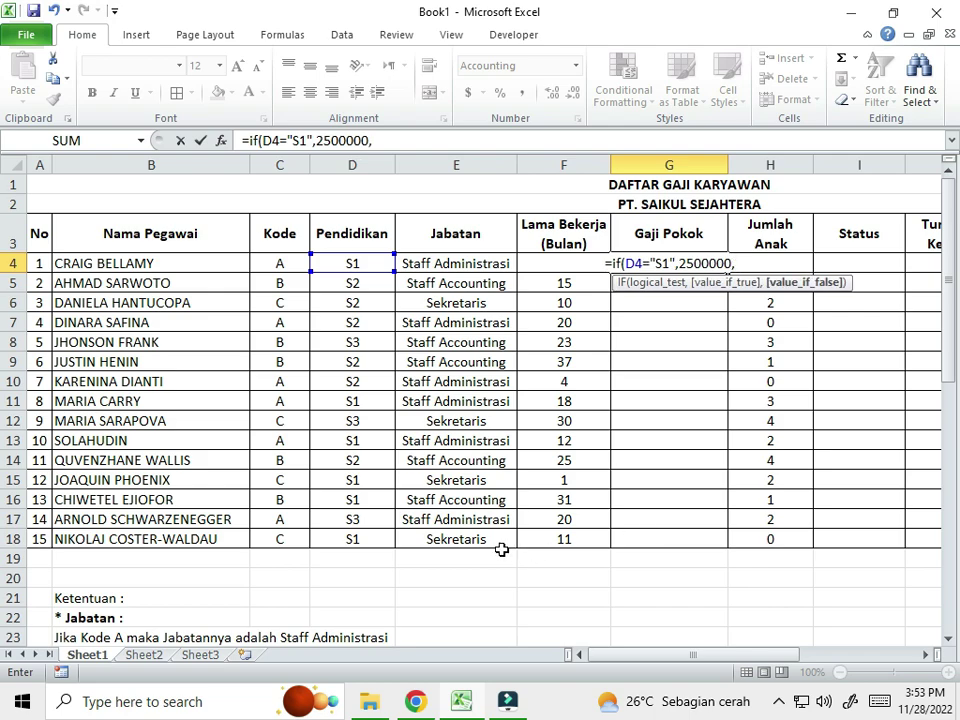
scroll(514, 553, down, 2)
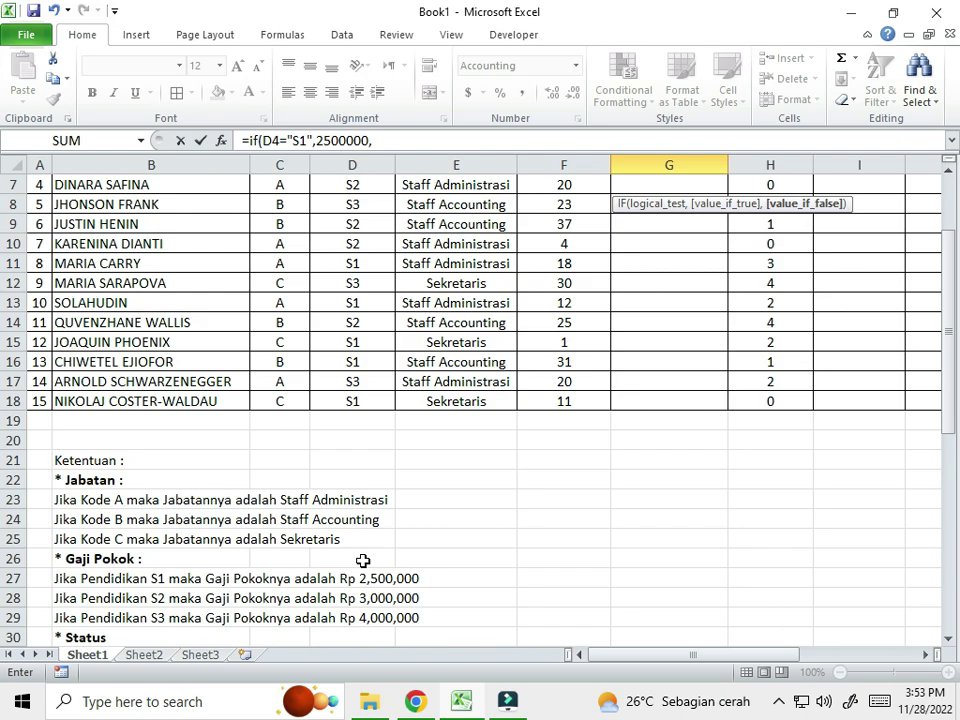
scroll(363, 561, up, 2)
scroll(363, 561, down, 3)
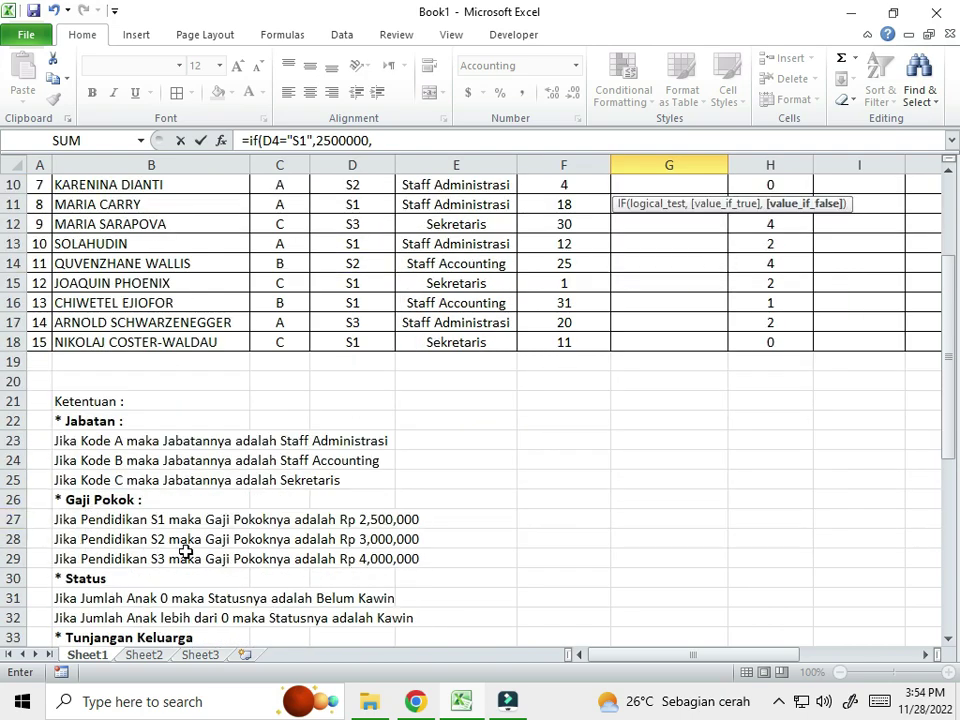
scroll(392, 596, up, 3)
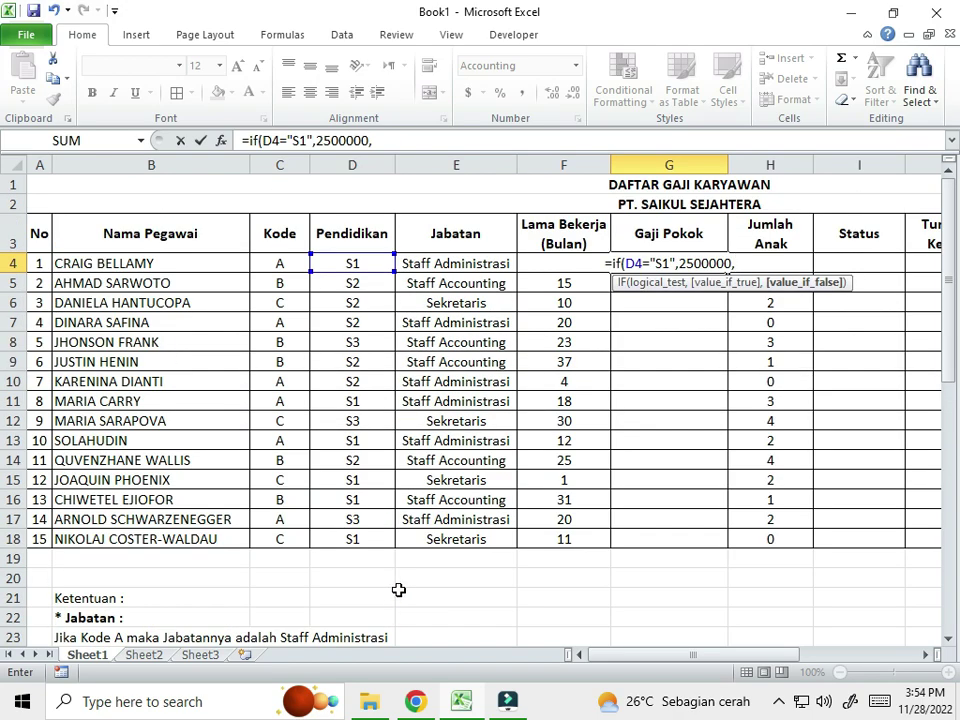
text(if()
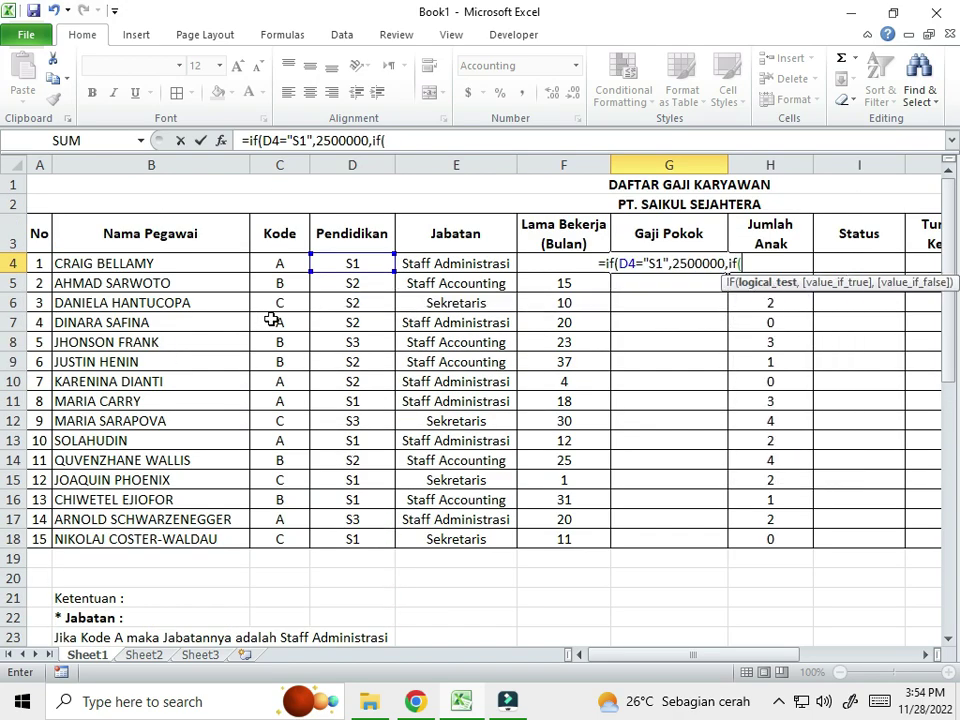
click(371, 266)
text(=)
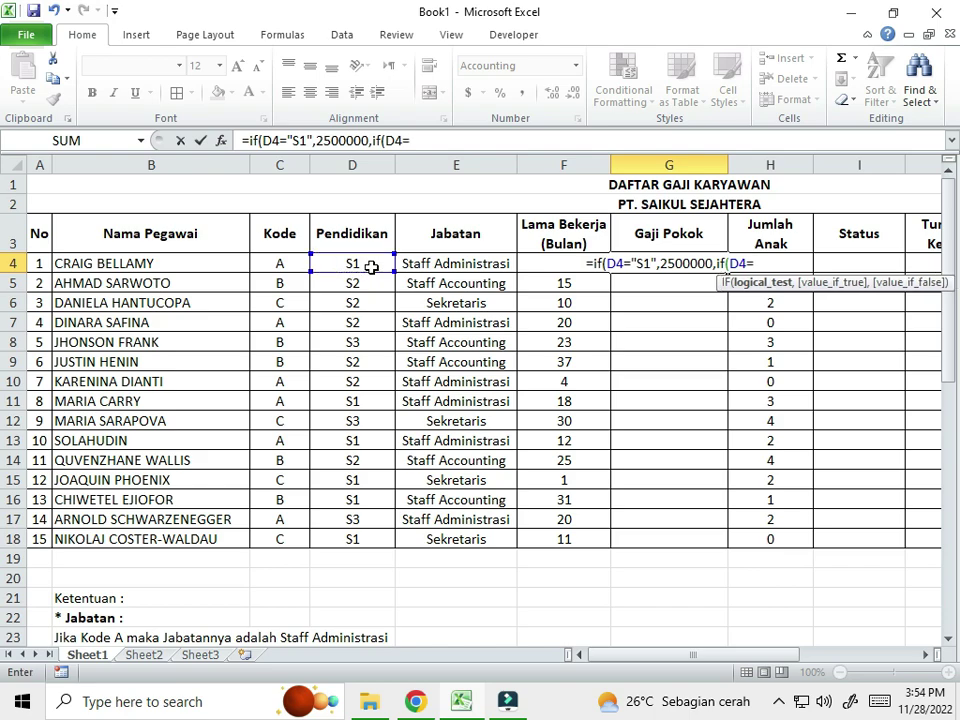
text("S2)
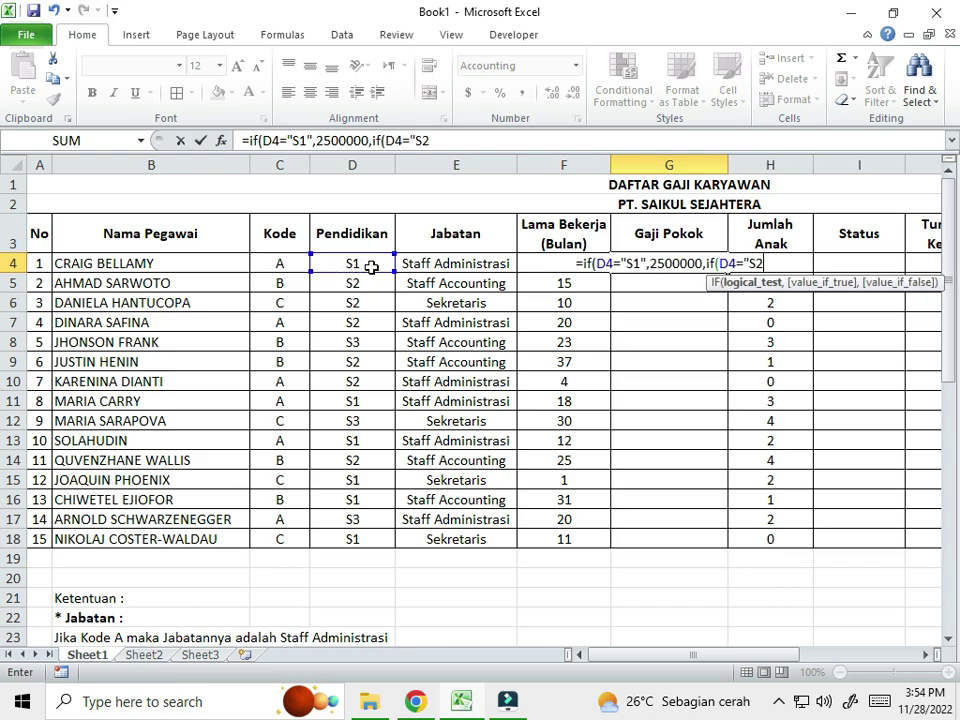
text(")
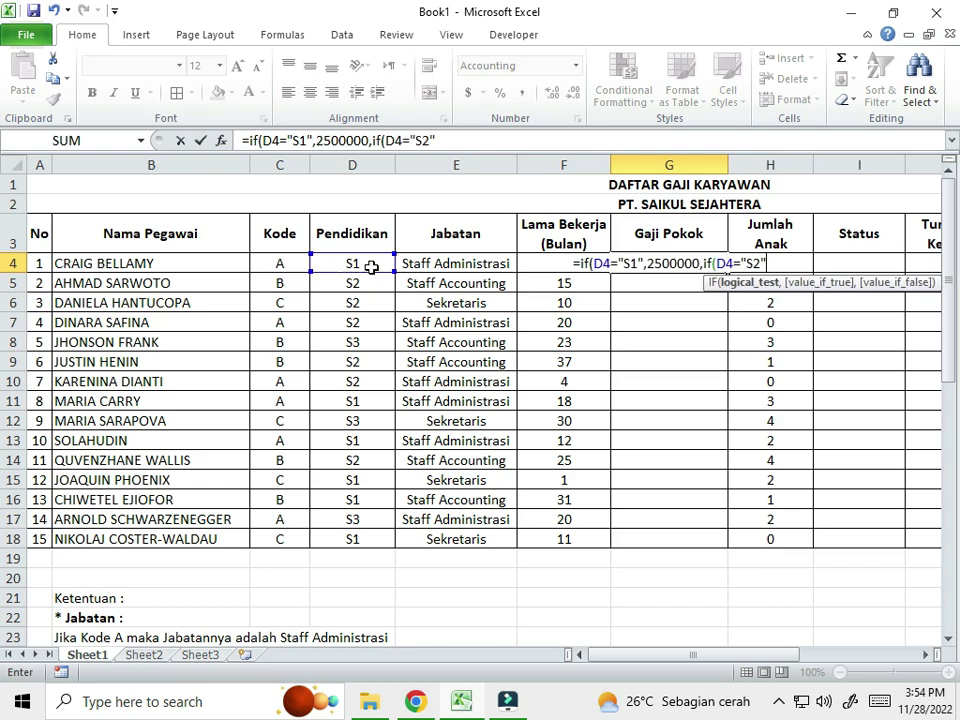
- Add 3000000 as the value-if-true argument of the nested IF in G4, following the Gaji Pokok rule for S2
text(,)
scroll(366, 557, down, 1)
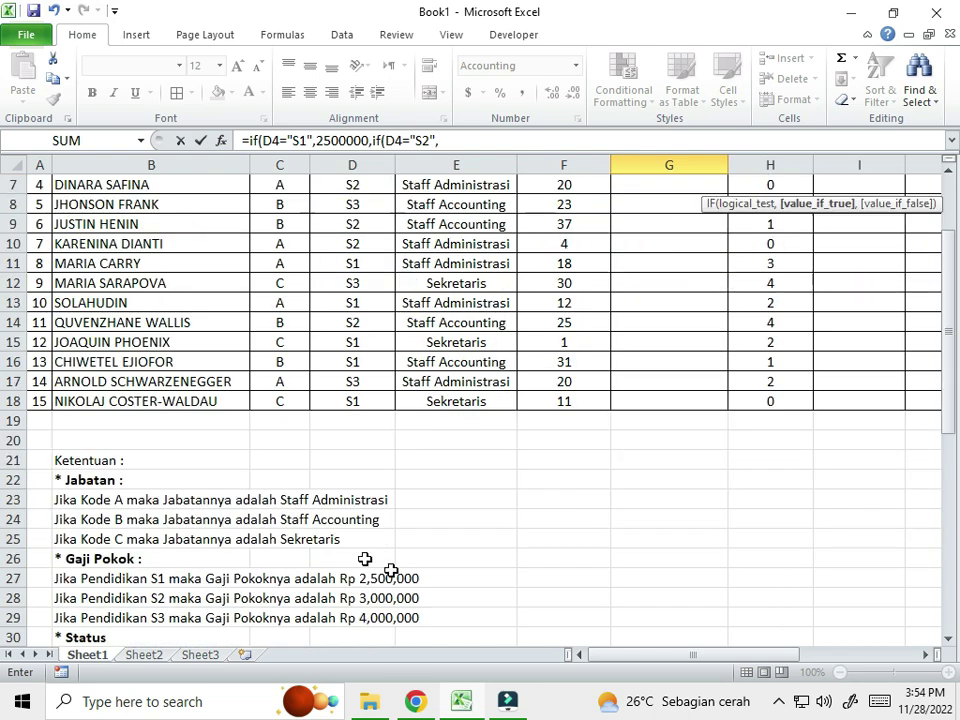
scroll(418, 597, up, 2)
text(3000000)
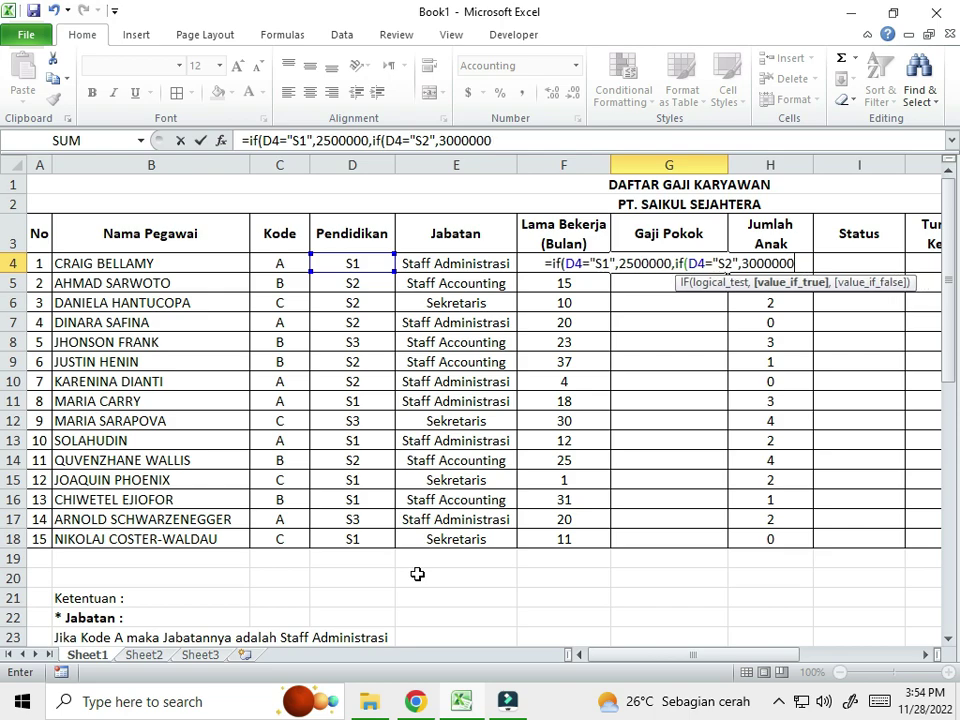
- Add 4000000 as the value-if-false argument of the nested IF, close both IFs and enter the formula in G4
text(,)
scroll(417, 574, down, 3)
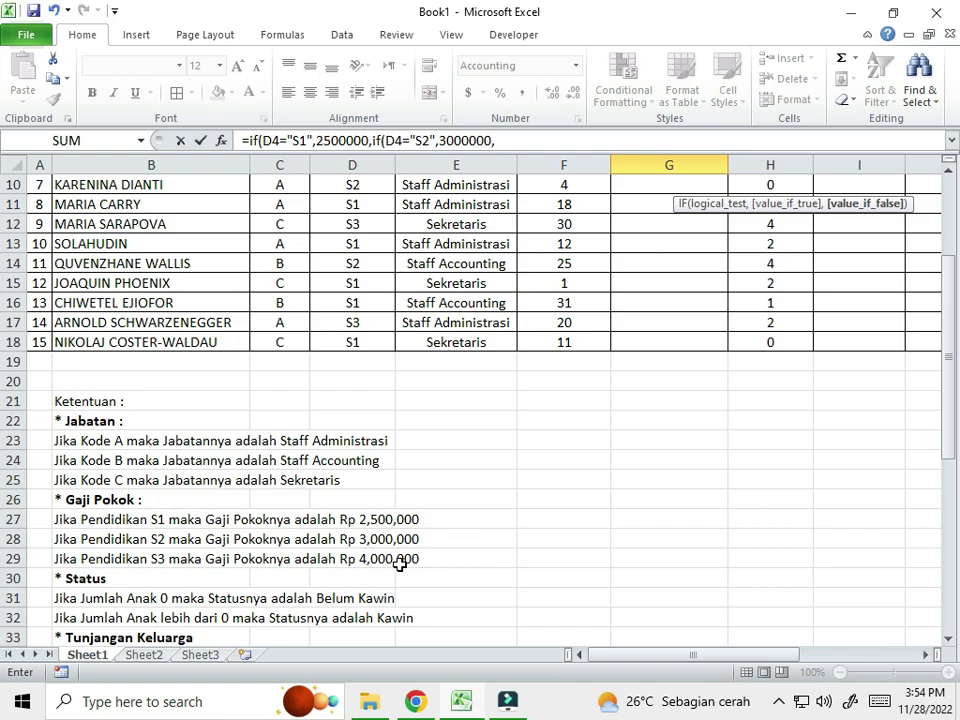
scroll(400, 565, up, 3)
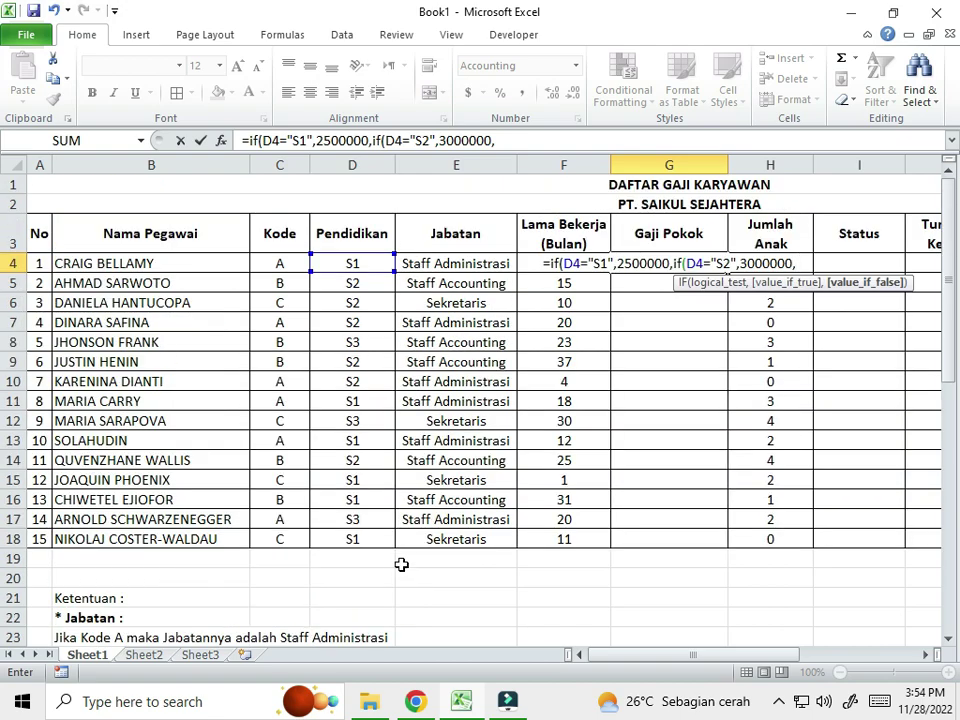
text(4)
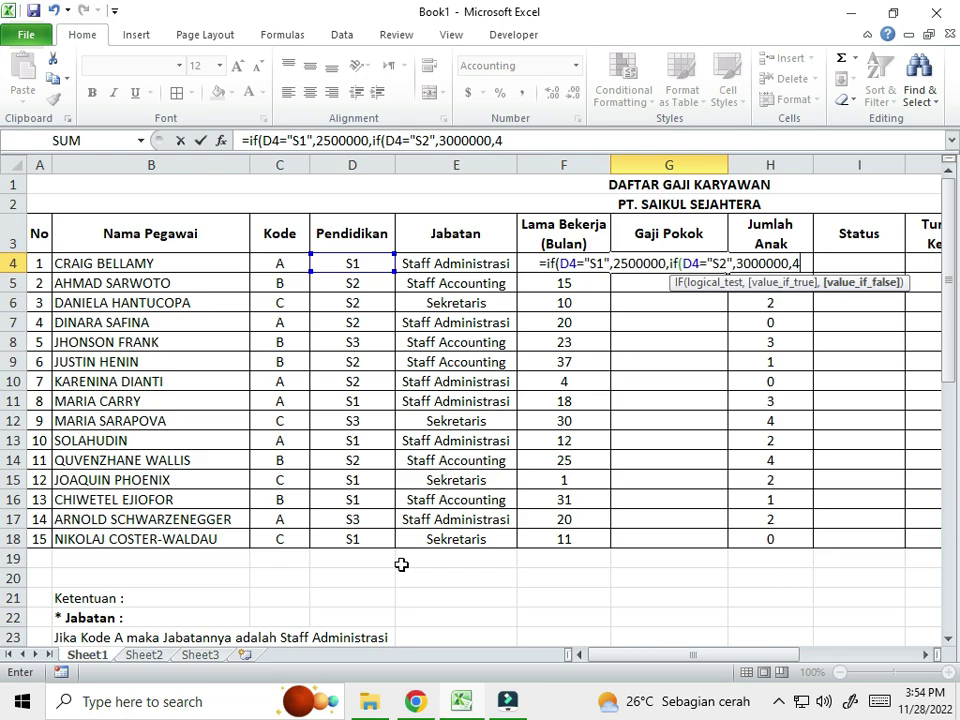
text(000000)
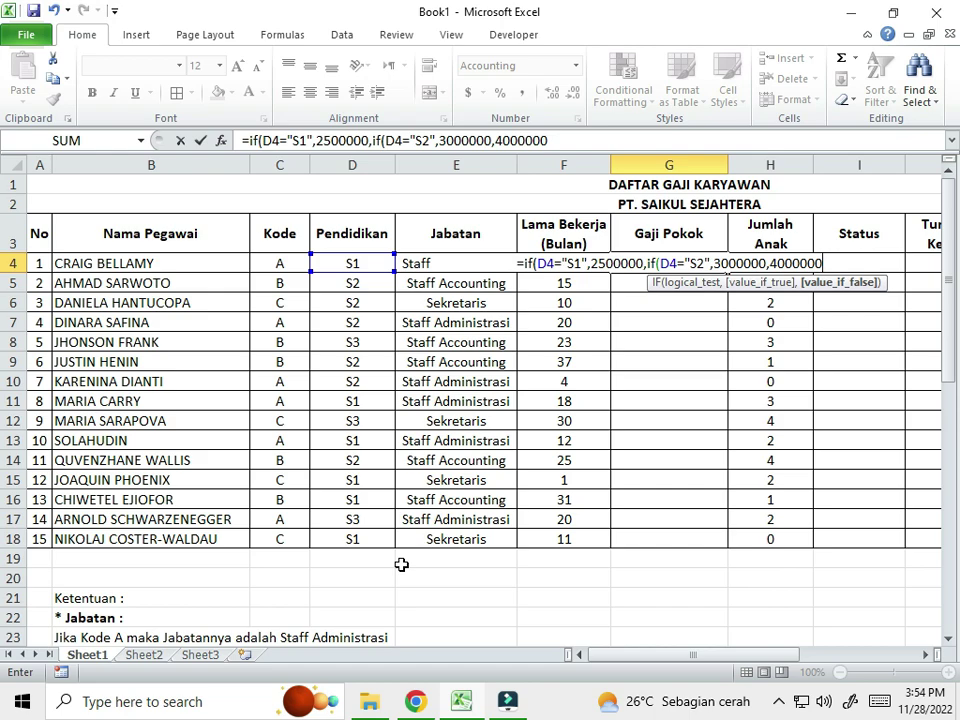
text()))
key(Return)
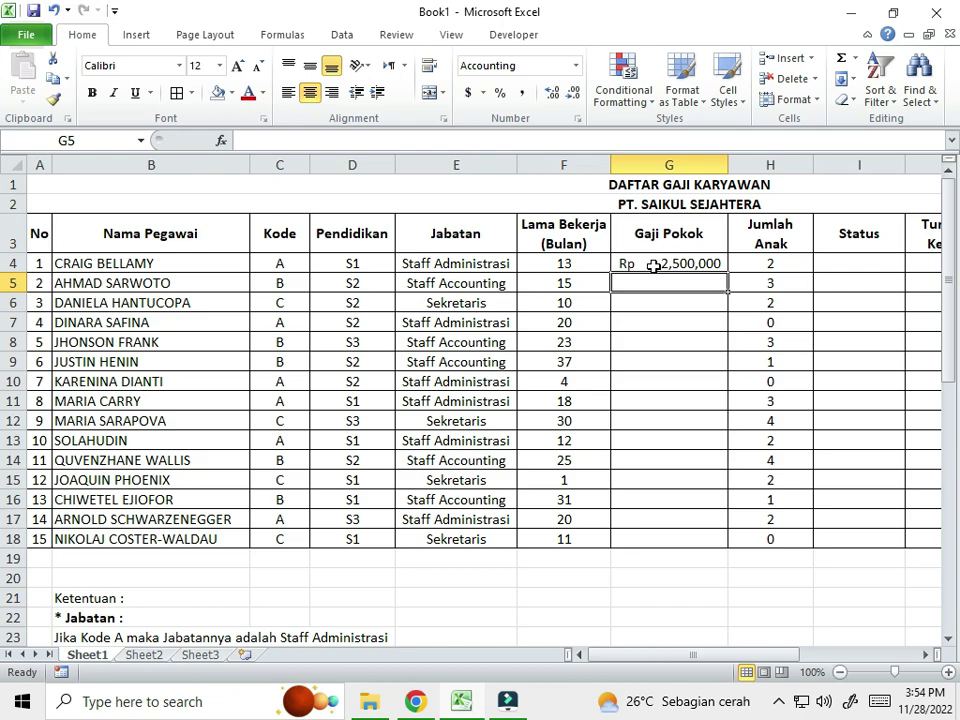
- Fill the Gaji Pokok formula from G4 down to G18
drag(657, 263, 650, 535)
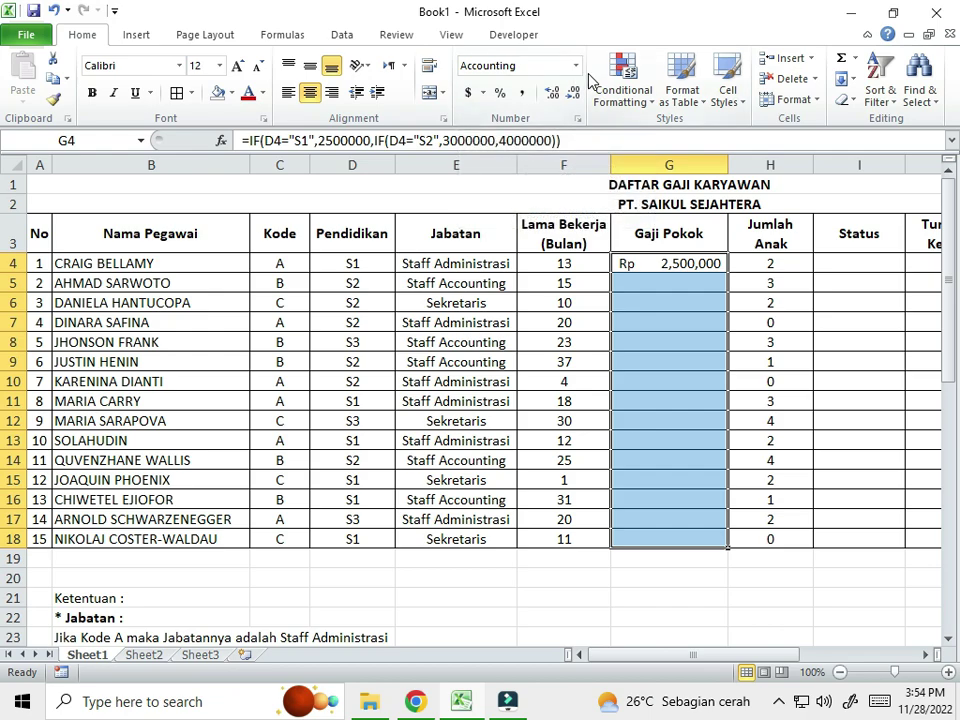
click(727, 268)
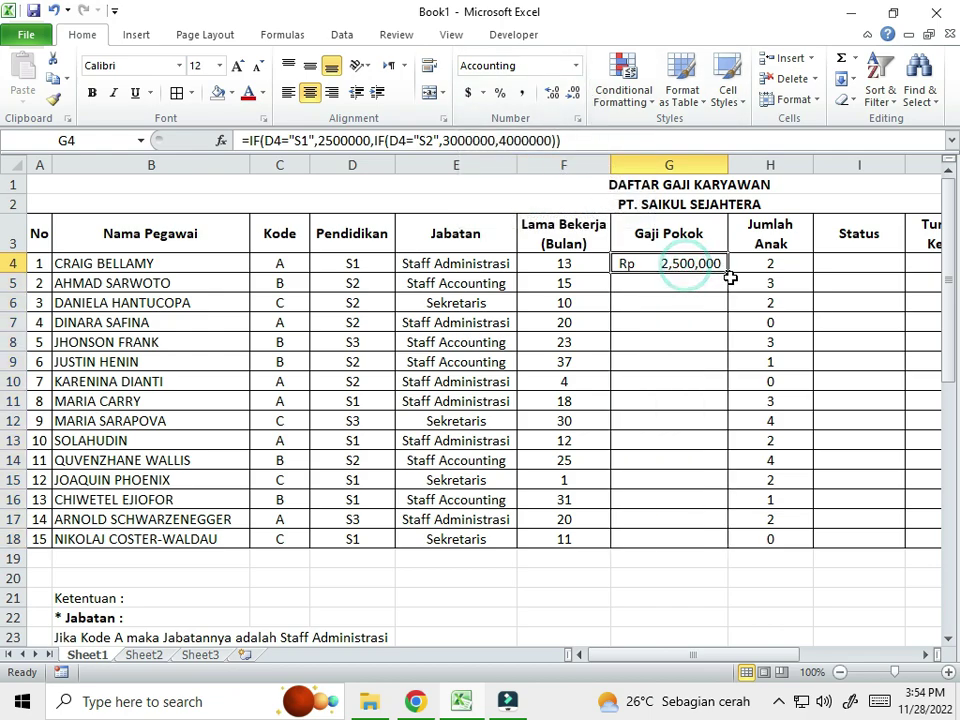
drag(727, 270, 724, 556)
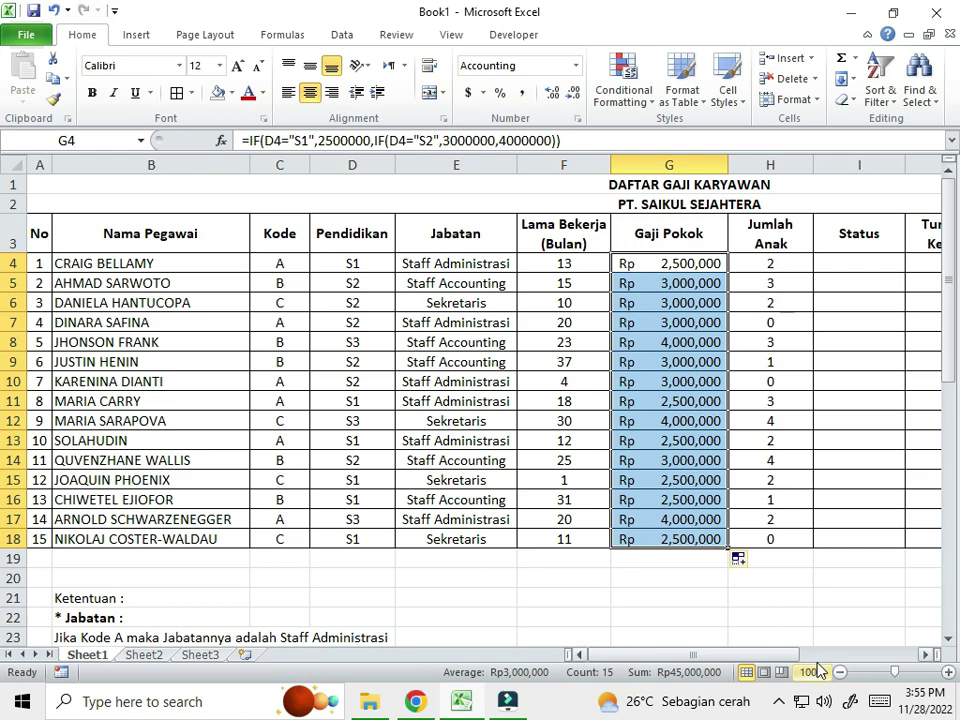
- Start an IF formula in Status cell I4 that tests whether Jumlah Anak cell H4 equals 0, following the Ketentuan rules
drag(779, 655, 836, 662)
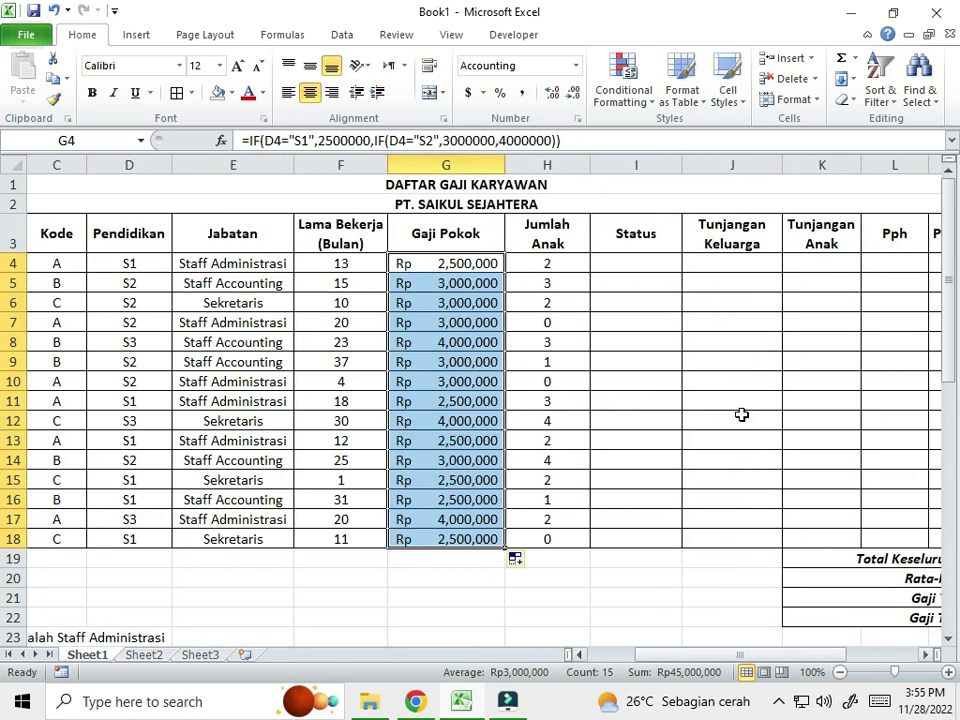
click(639, 266)
scroll(480, 460, down, 2)
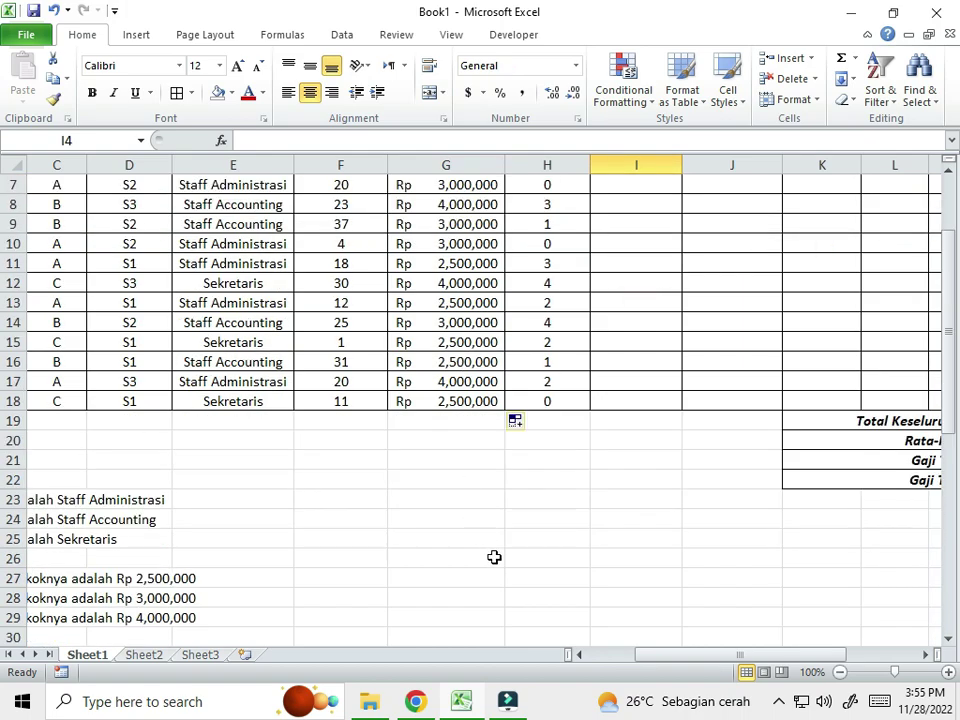
drag(684, 656, 645, 663)
scroll(290, 535, down, 2)
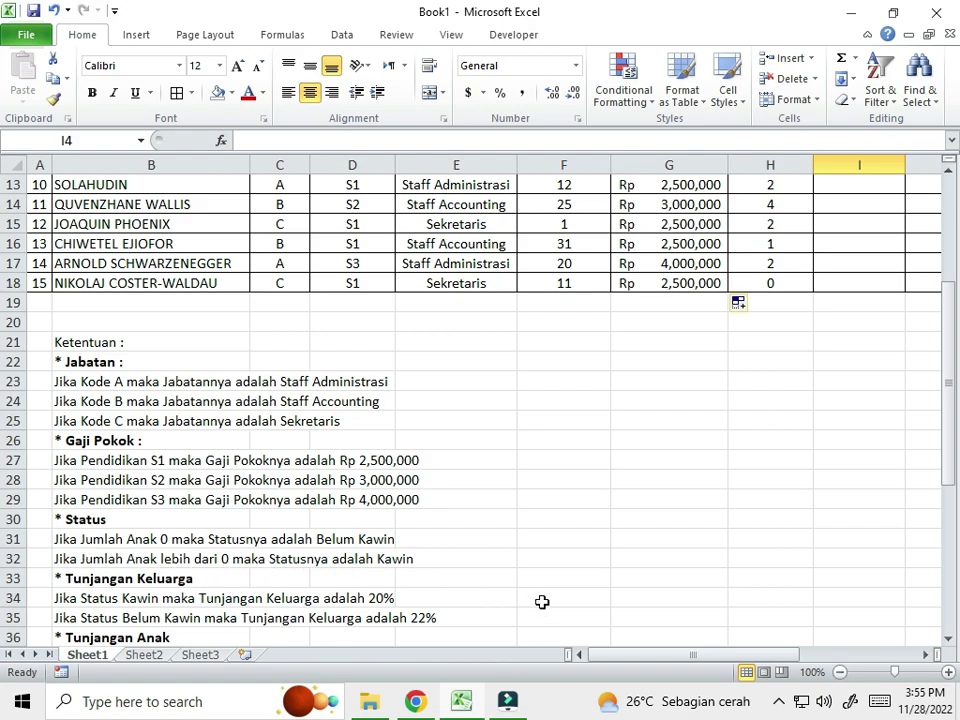
scroll(596, 568, up, 4)
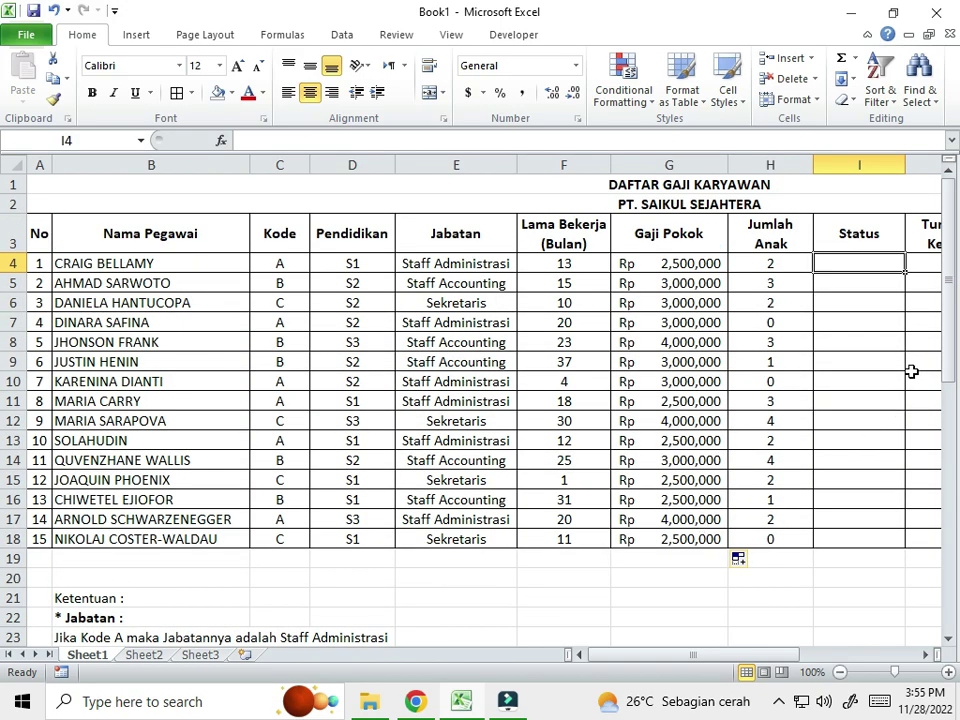
text(=if()
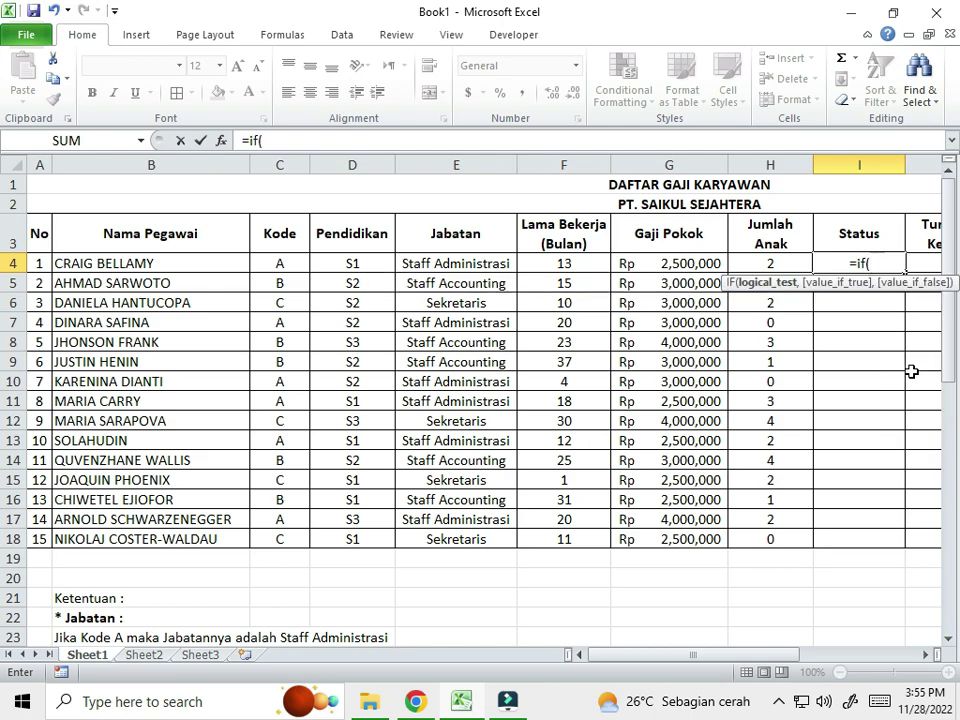
click(788, 272)
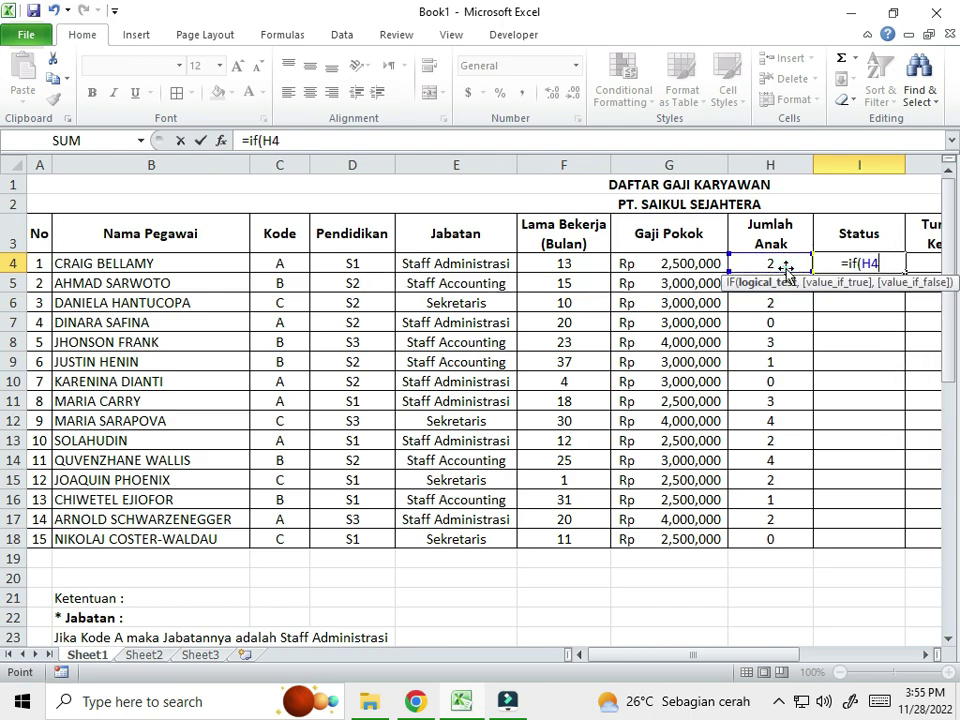
text(=0)
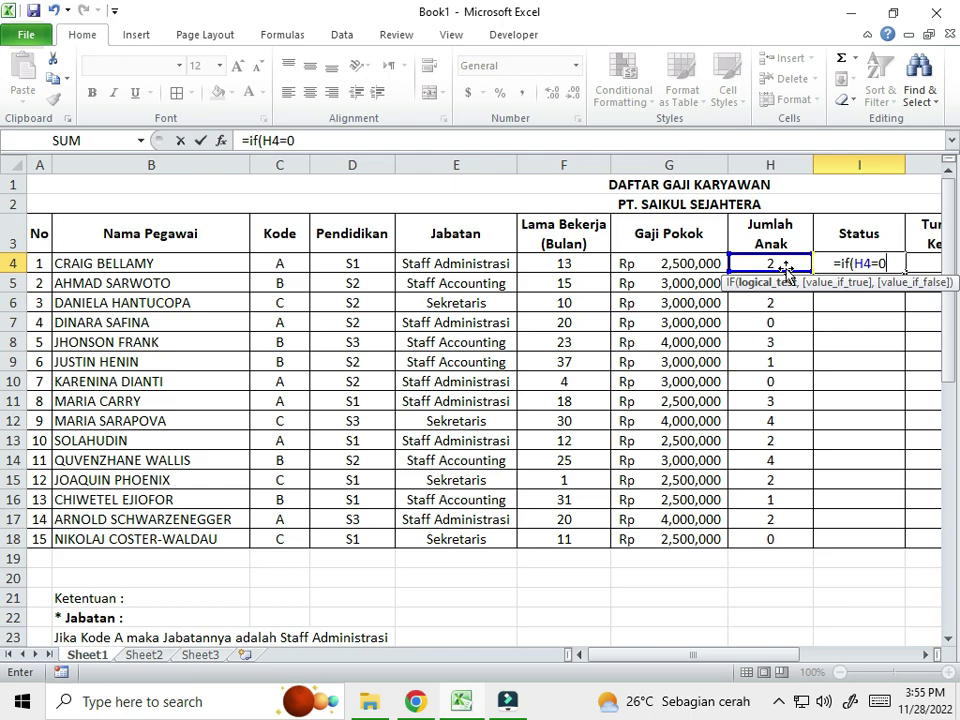
- Add "Belum Kawin" as the value-if-true argument of the IF formula in I4
text(,)
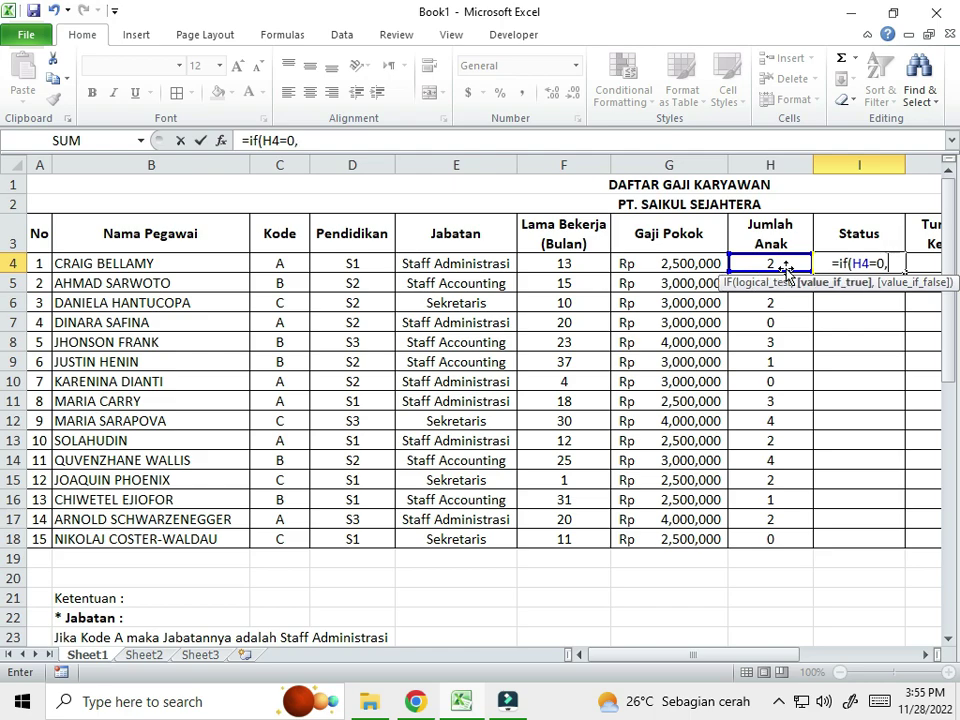
text("Belum Kawin)
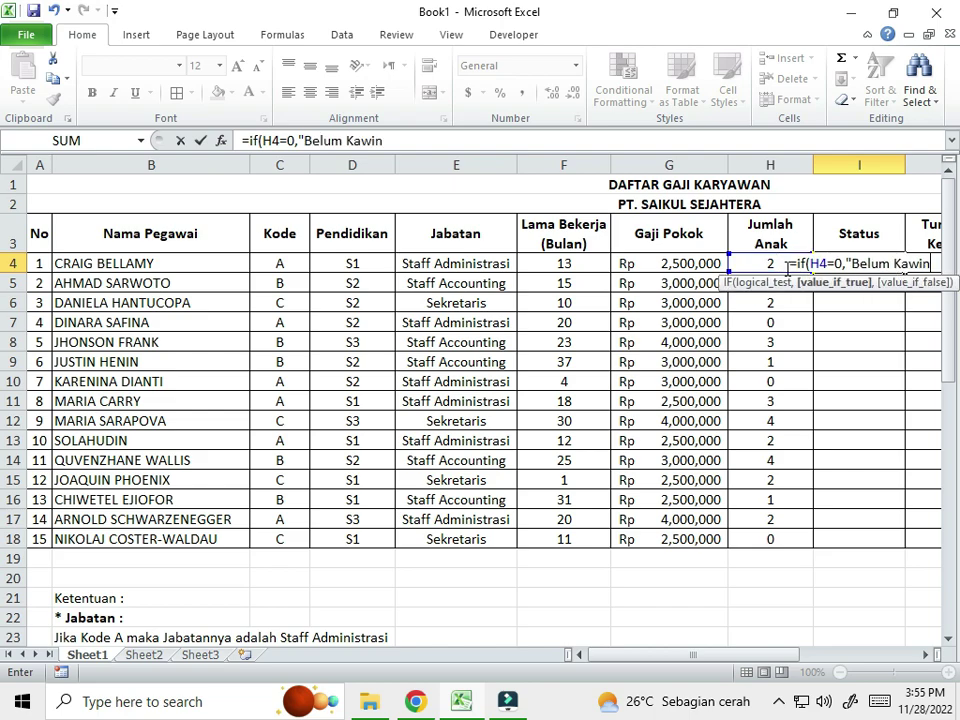
text(")
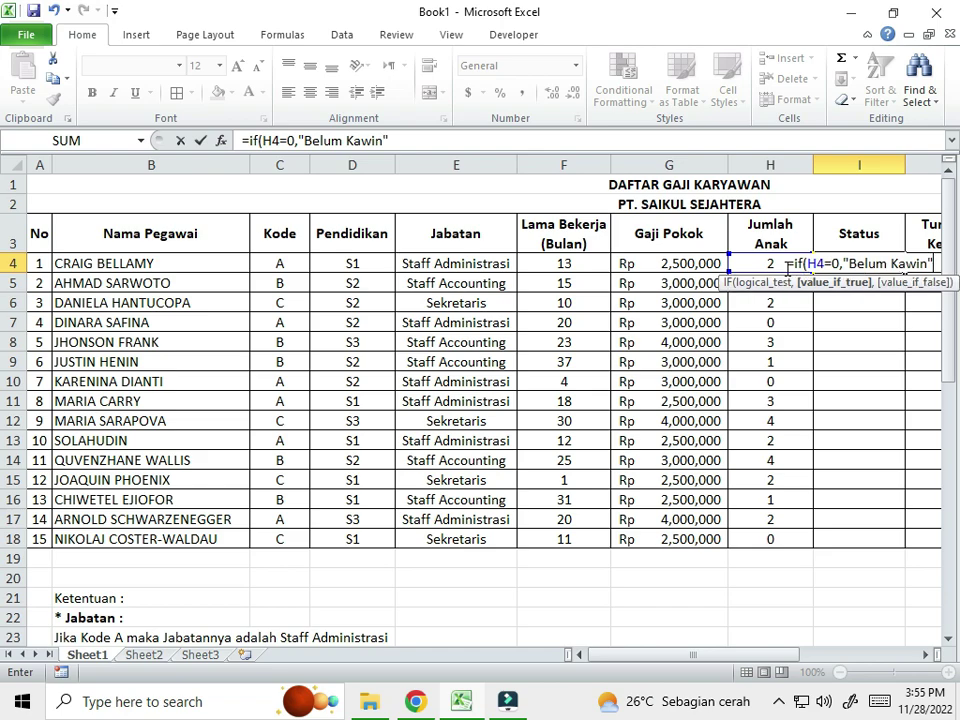
text(,)
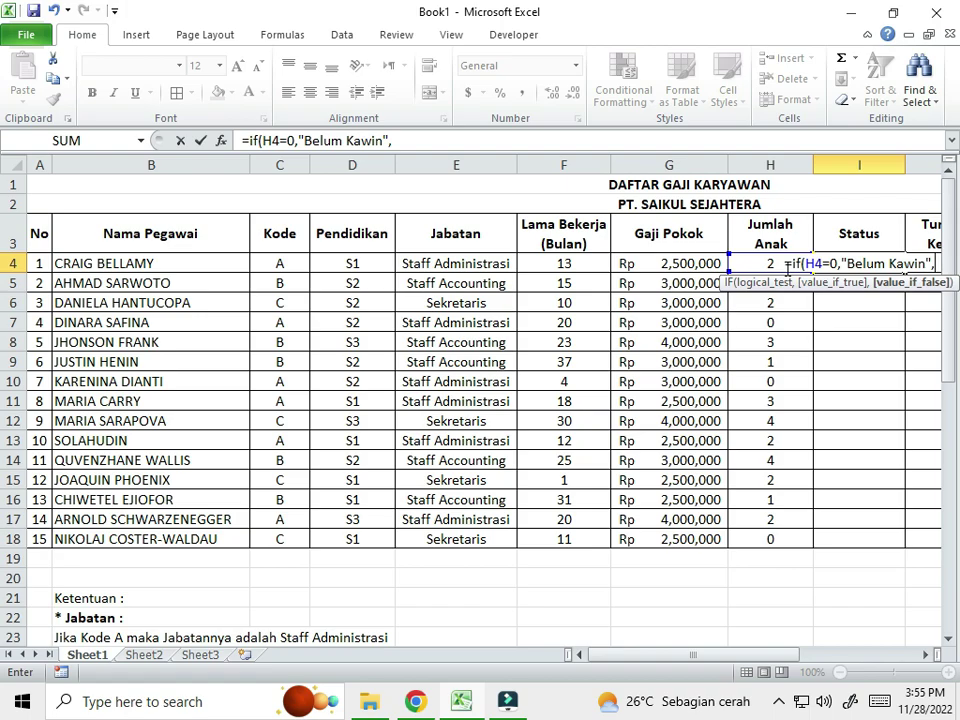
- Add "Kawin" as the value-if-false argument and enter the completed Status formula in I4
text(")
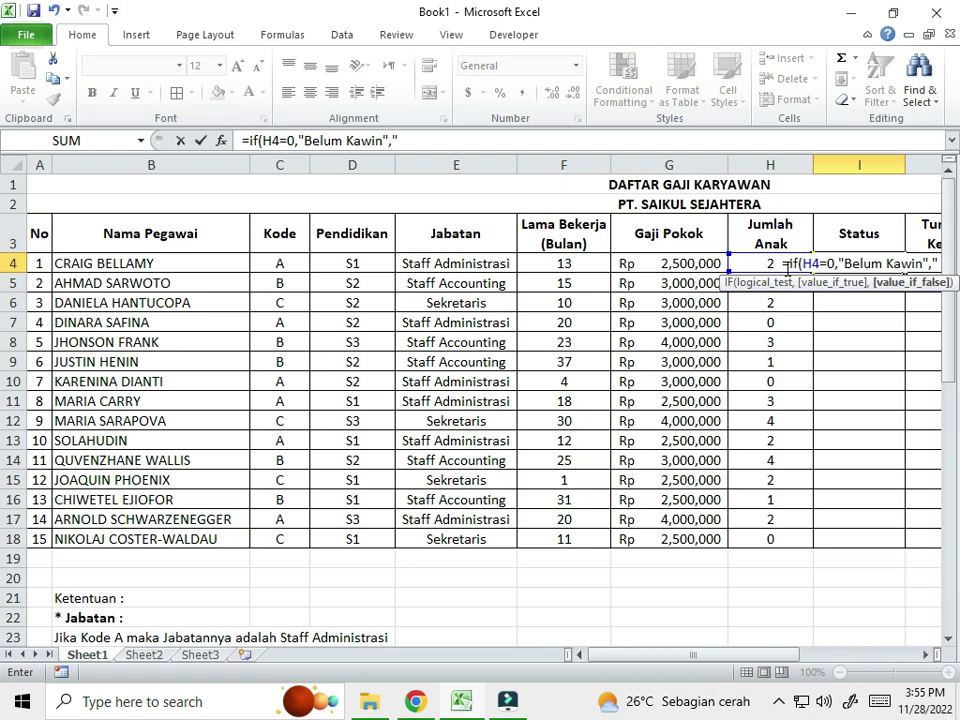
scroll(596, 381, down, 4)
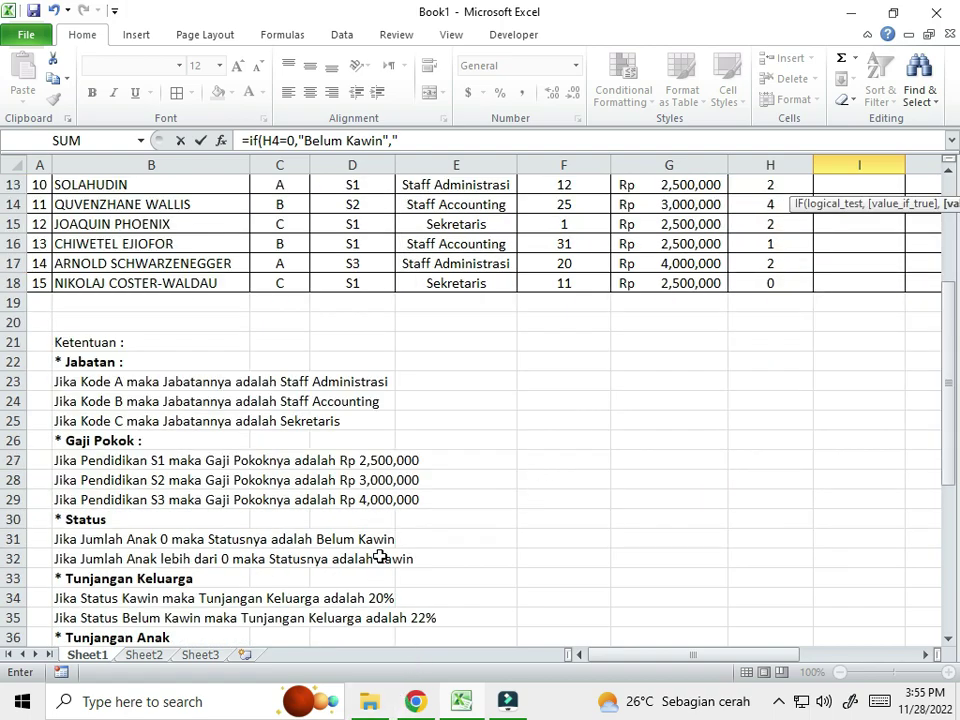
scroll(375, 557, up, 4)
text(Kawin")
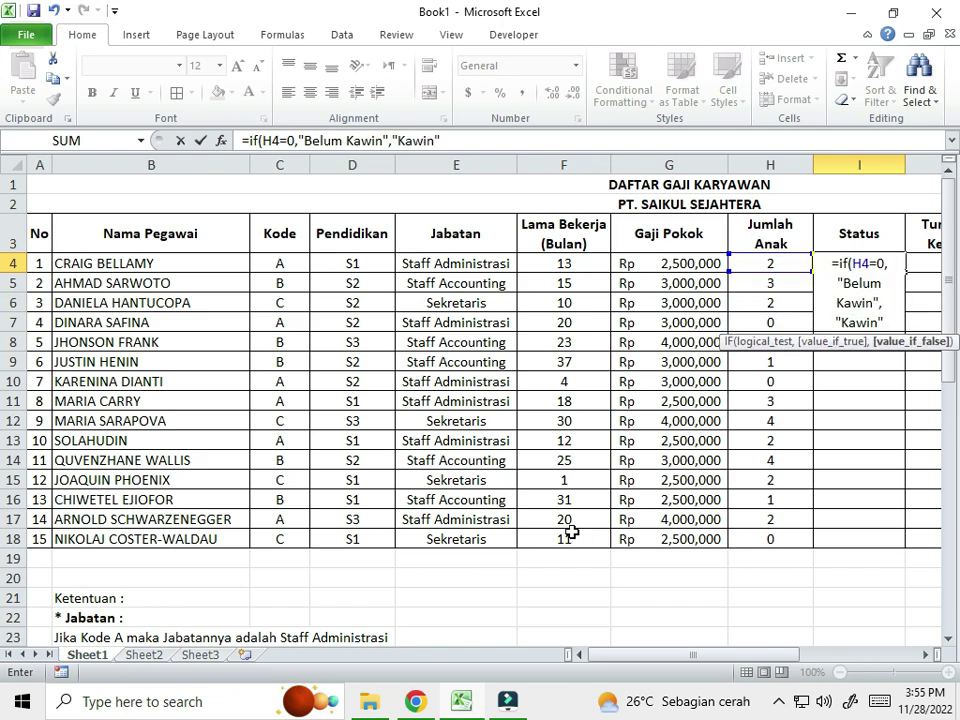
text())
key(Return)
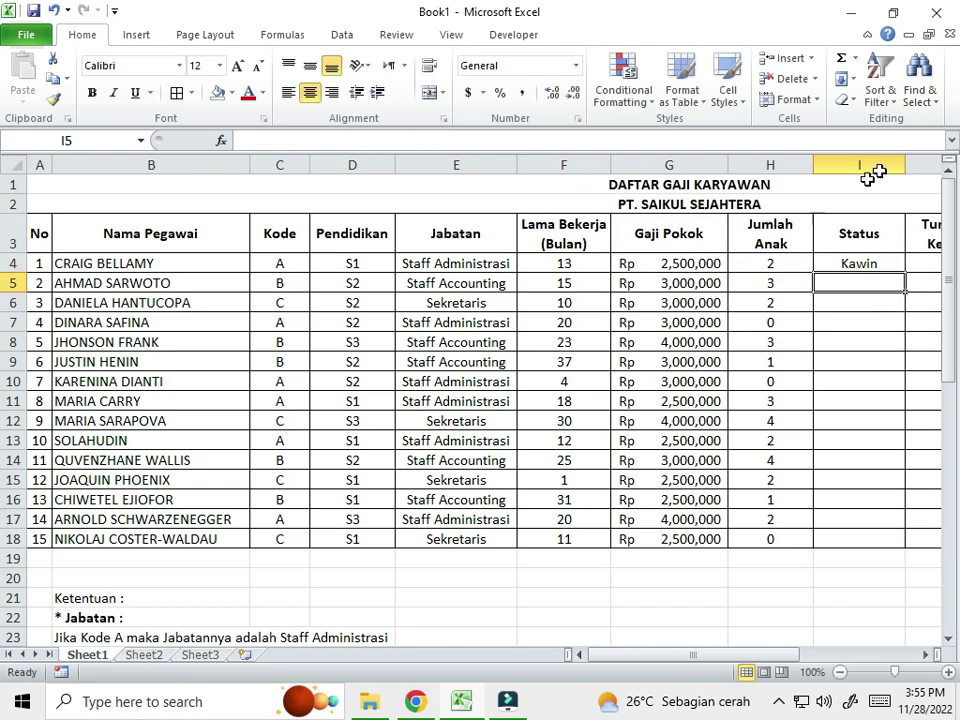
- Fill the Status formula from I4 down to I18
click(864, 265)
drag(907, 272, 904, 549)
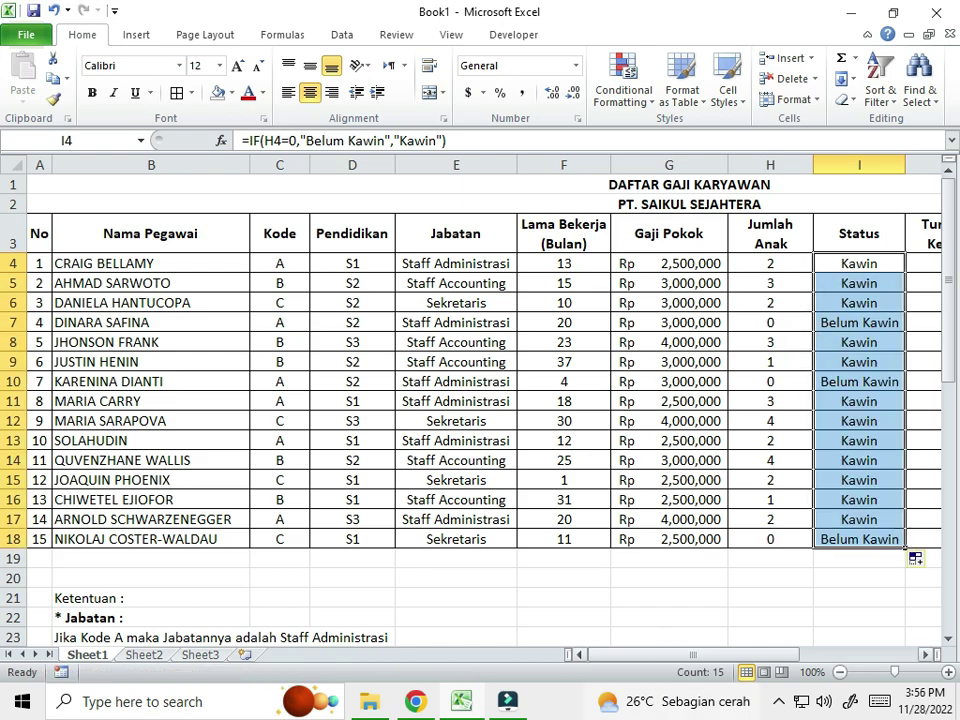
drag(750, 662, 643, 668)
scroll(632, 349, down, 3)
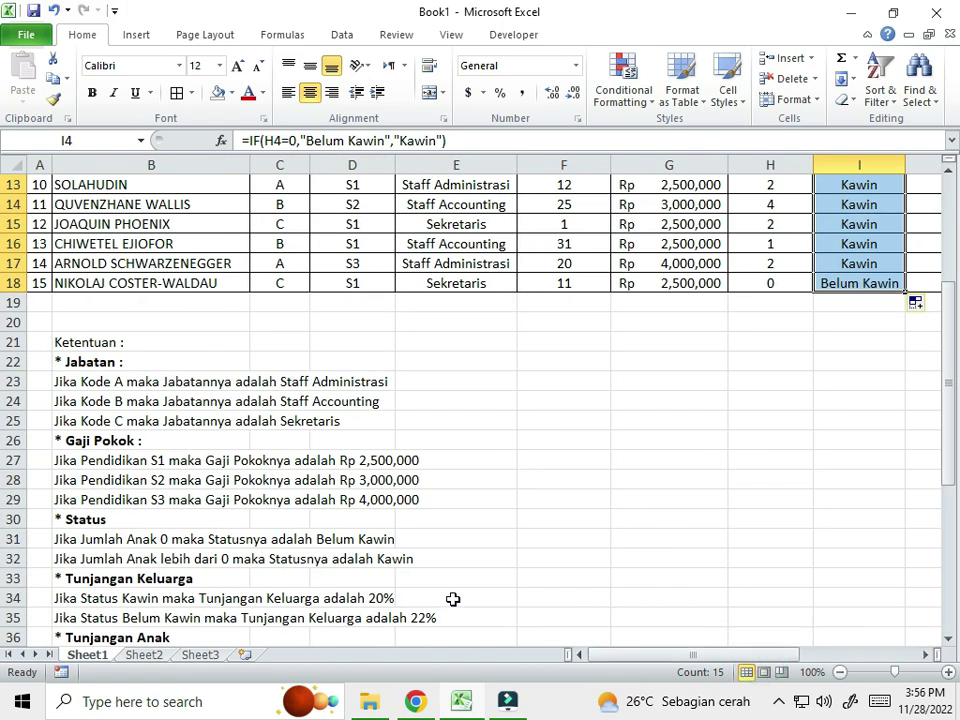
- Review the Tunjangan Keluarga rules for Kawin and Belum Kawin in rows 34 and 35 of the Ketentuan list
click(88, 597)
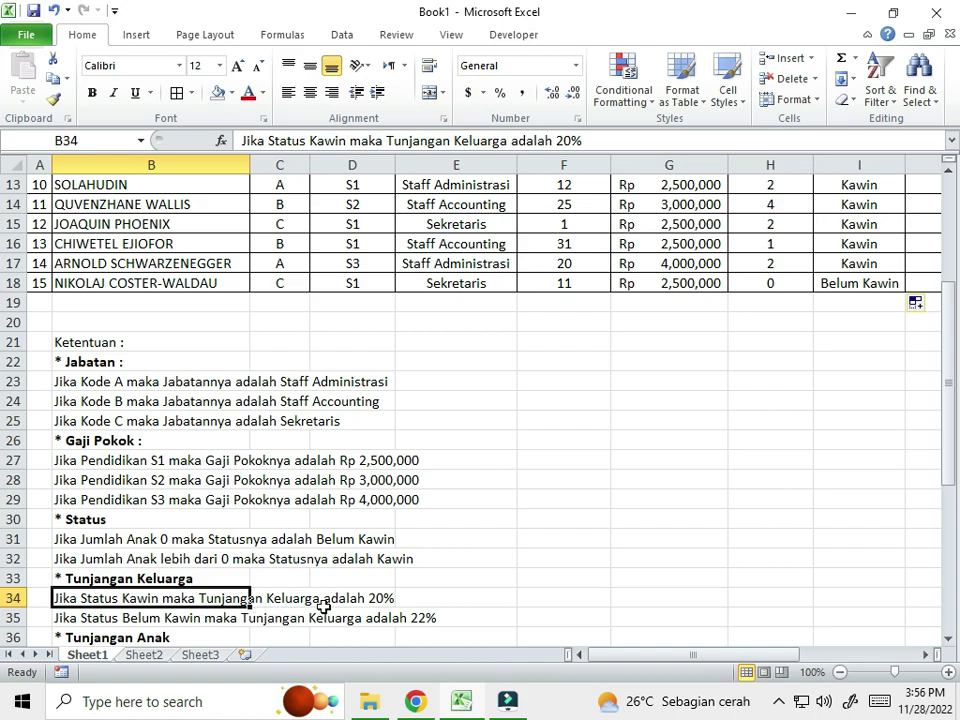
click(389, 600)
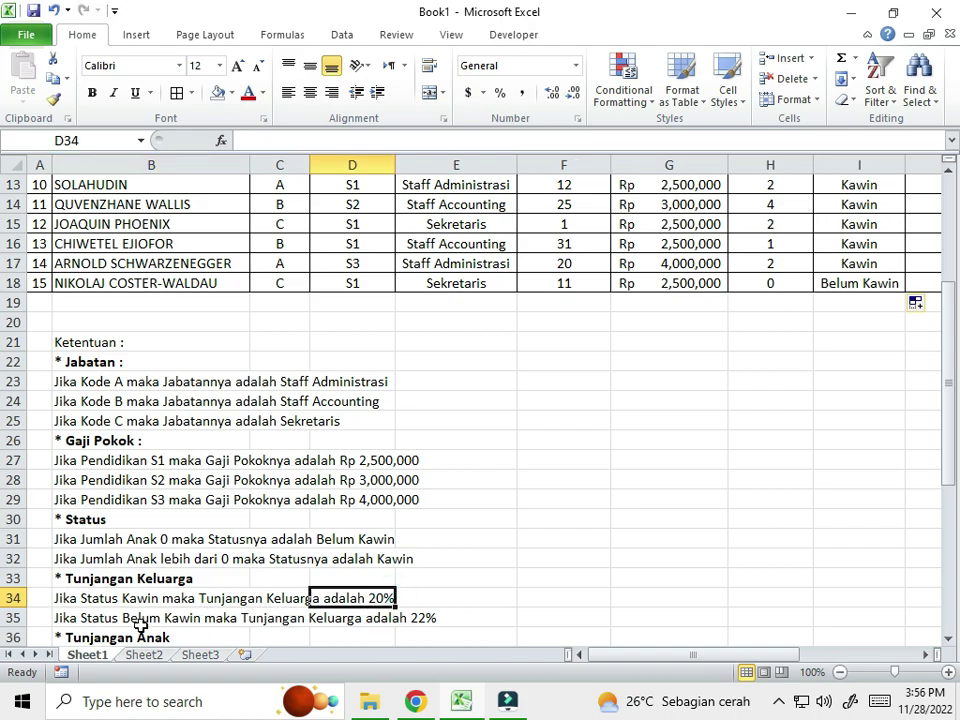
click(80, 619)
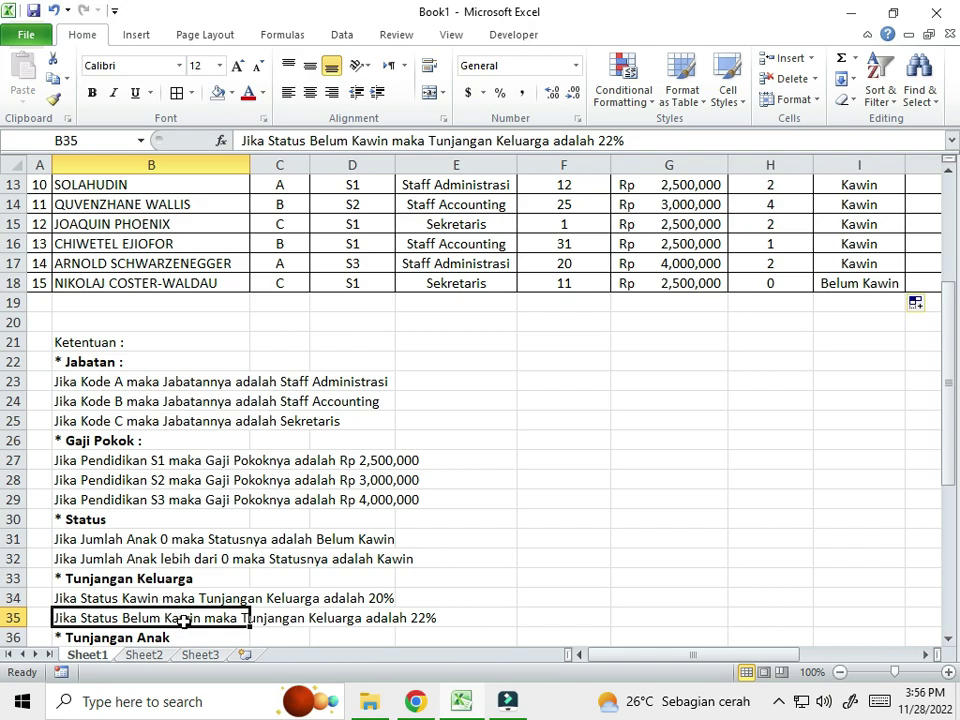
click(428, 620)
click(64, 597)
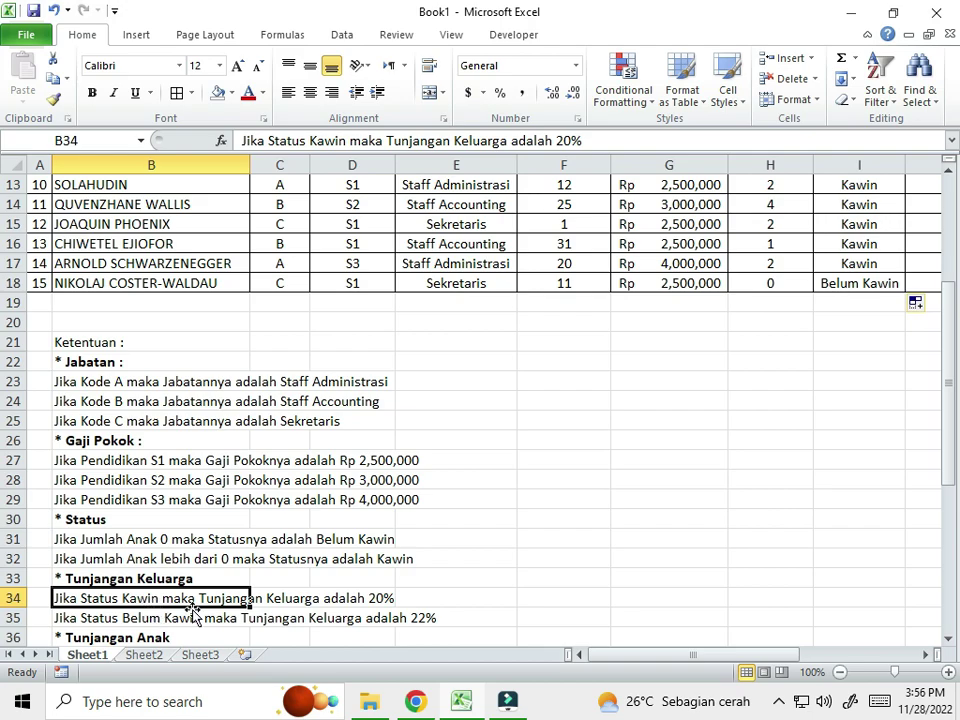
scroll(492, 420, up, 4)
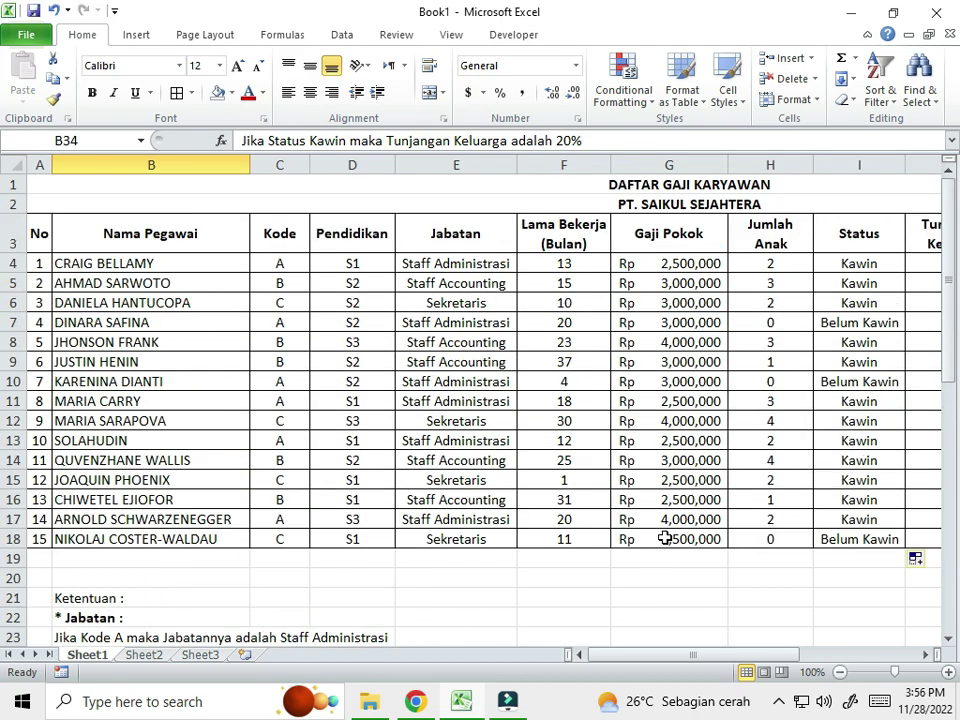
- Start an IF formula in Tunjangan Keluarga cell J4 that tests whether Status cell I4 equals "Kawin"
drag(695, 658, 765, 658)
click(669, 263)
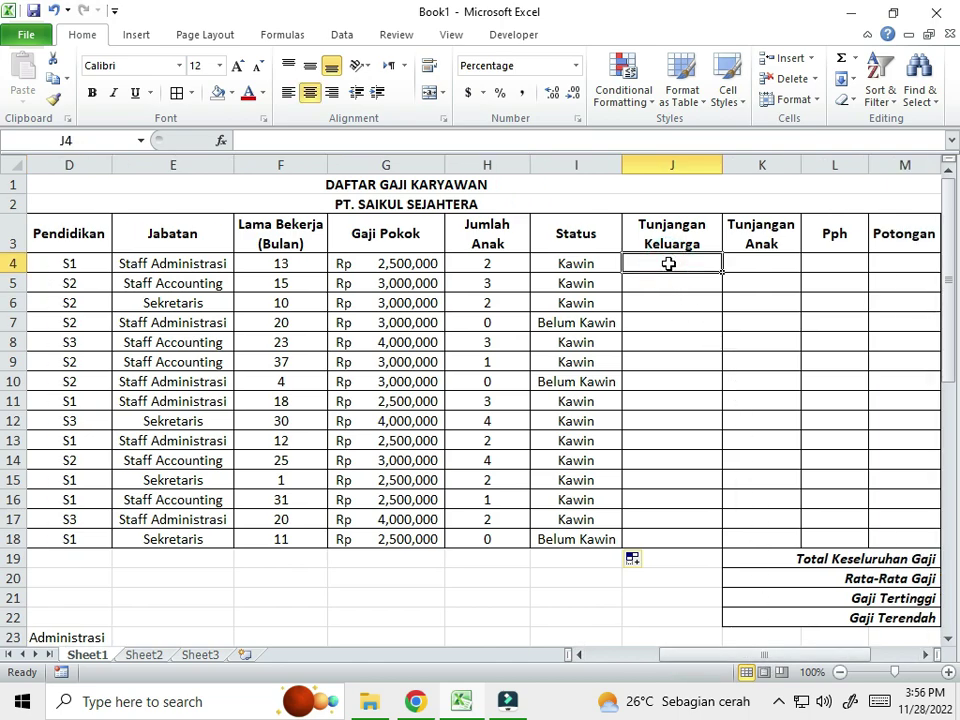
text(=if)
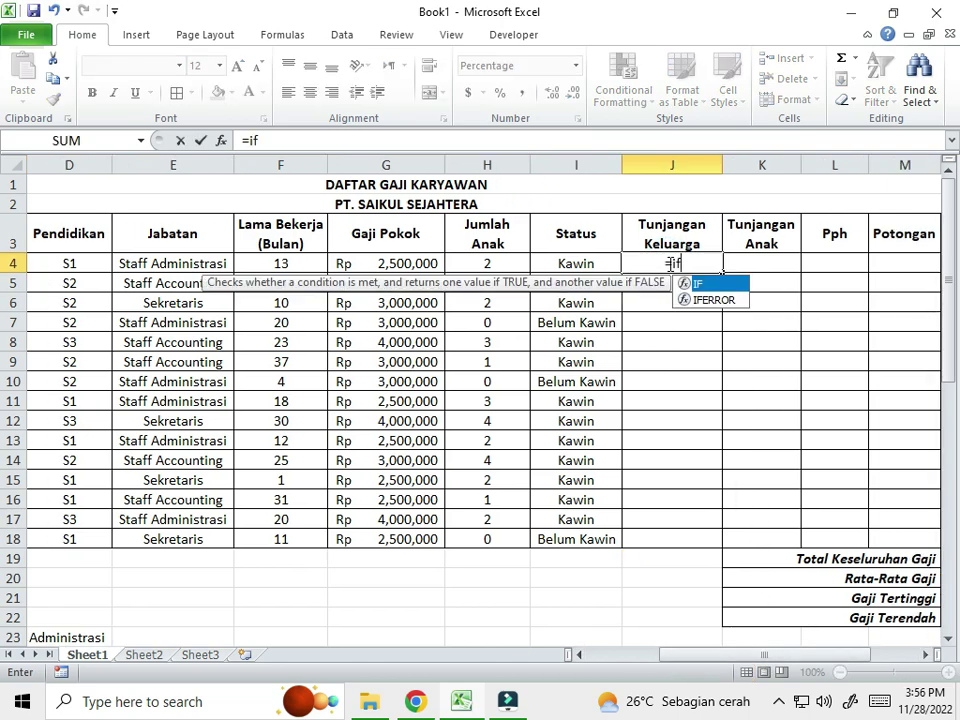
text(()
click(586, 257)
text(=)
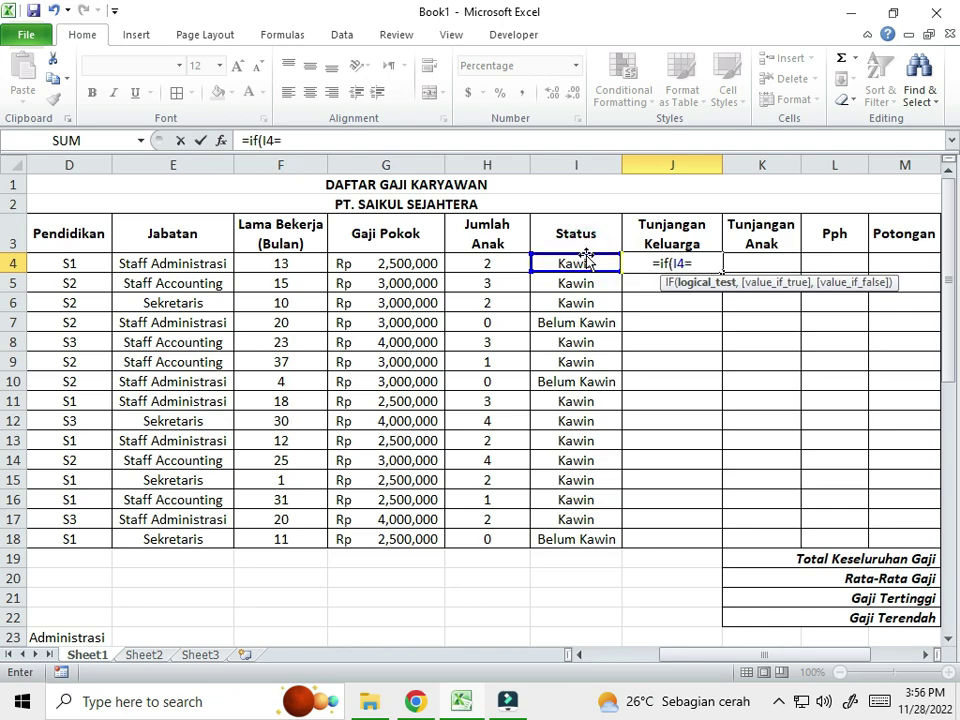
text("Kawin)
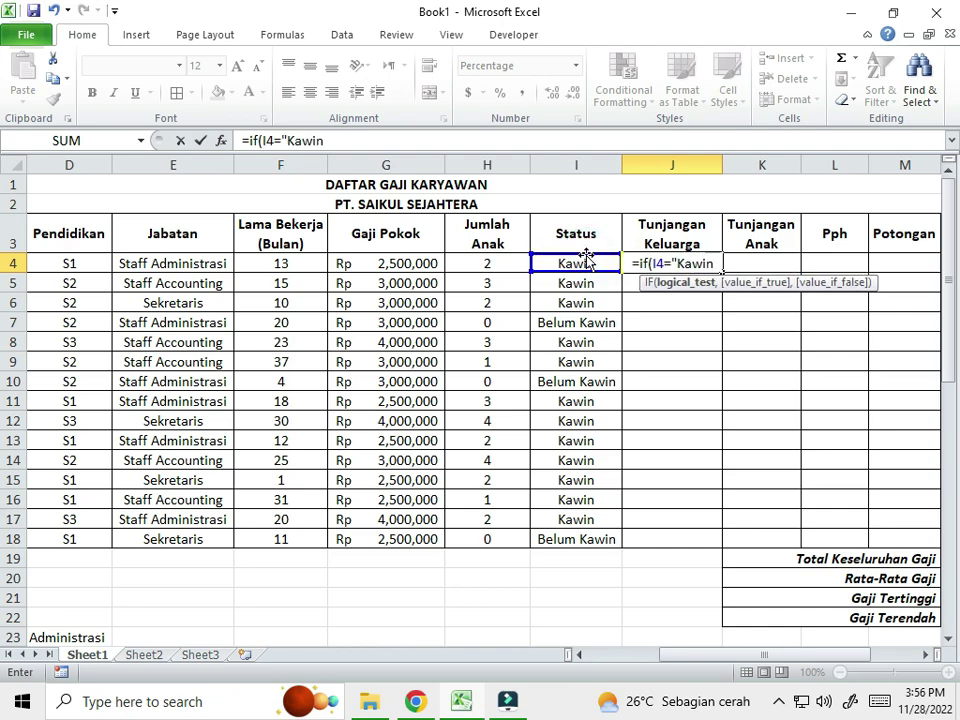
text(")
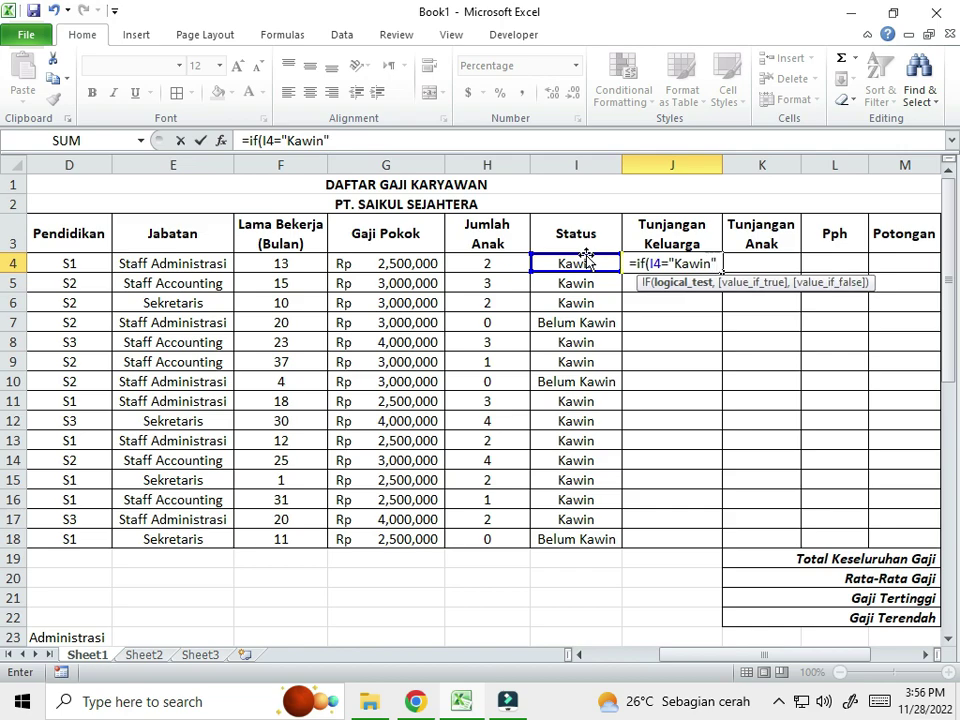
text(,)
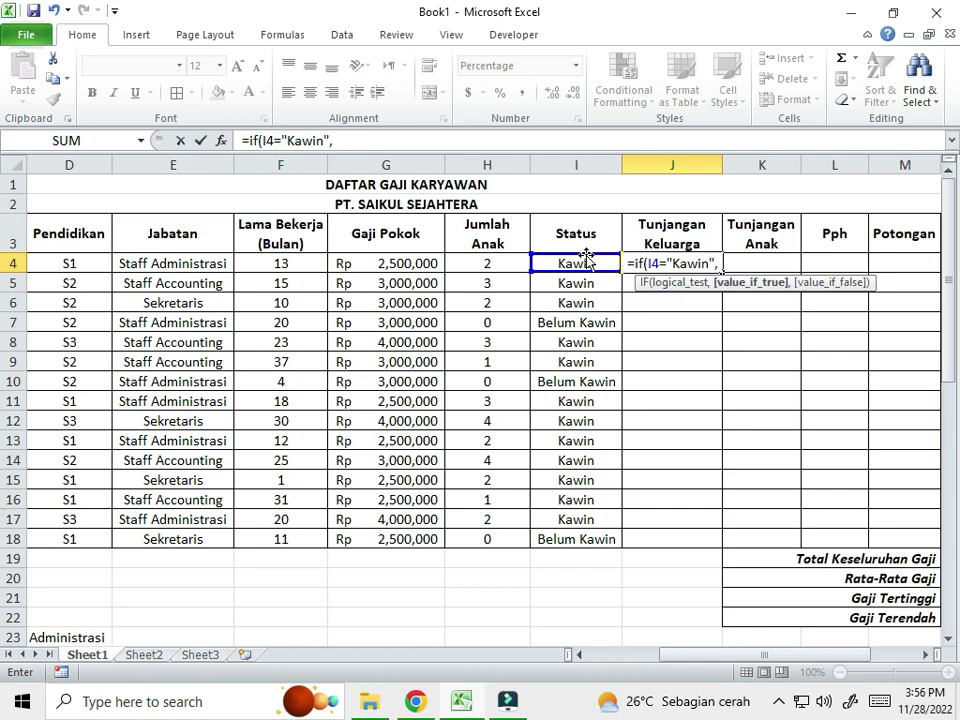
- Add 20% as the value-if-true argument of the IF formula in J4, following the Ketentuan rules
scroll(557, 399, down, 6)
scroll(343, 504, up, 1)
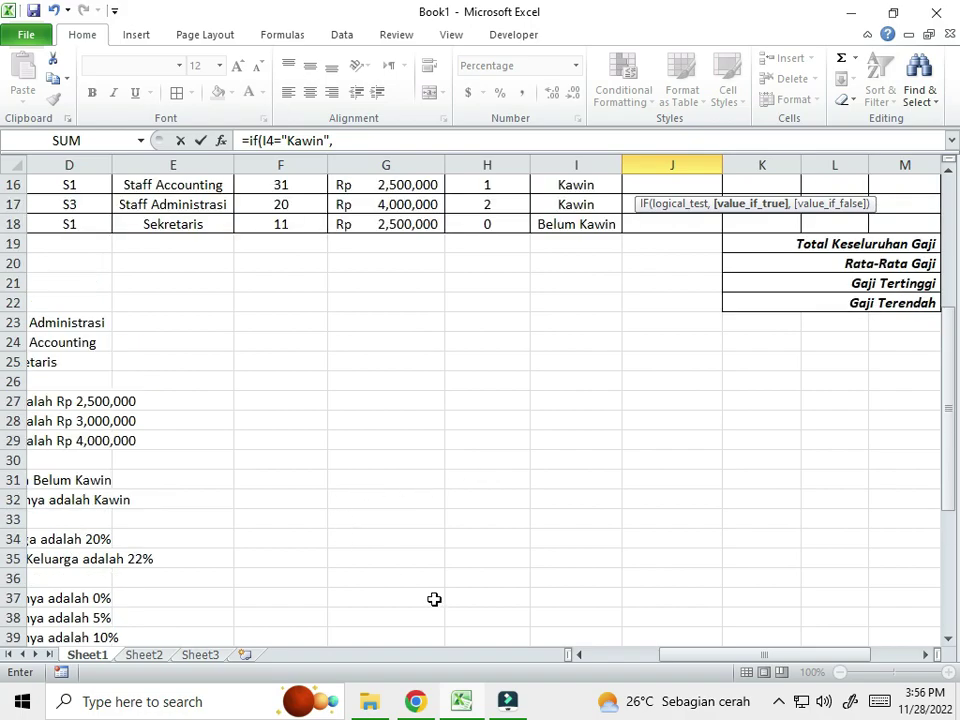
drag(818, 656, 855, 647)
scroll(921, 381, up, 5)
text(20%)
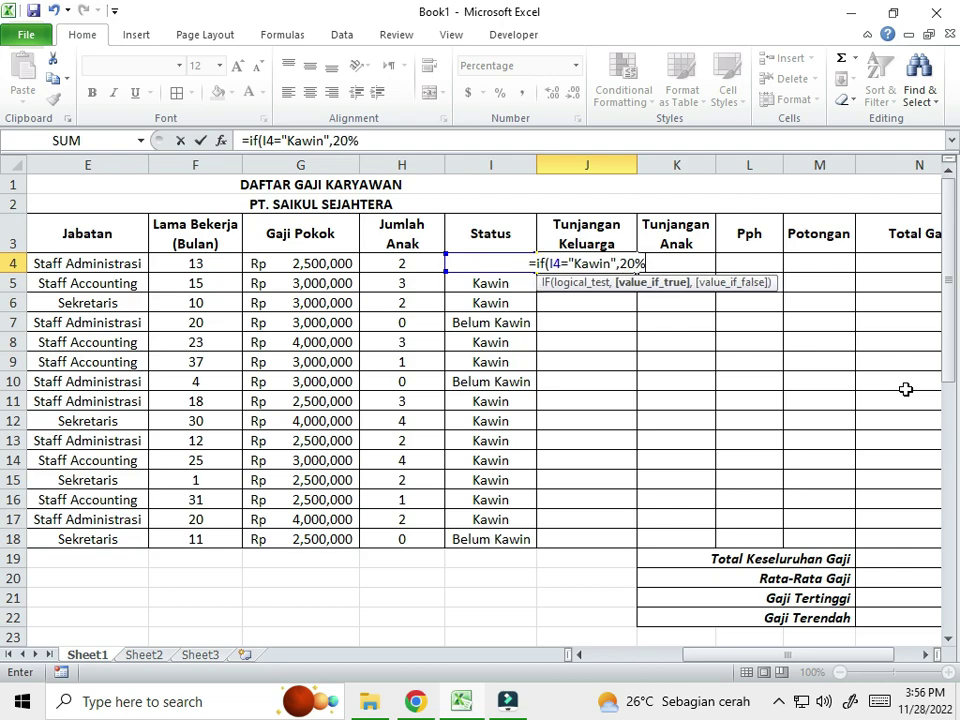
- Complete the J4 formula with 22% as the value-if-false argument and fill it down to J18
text(,)
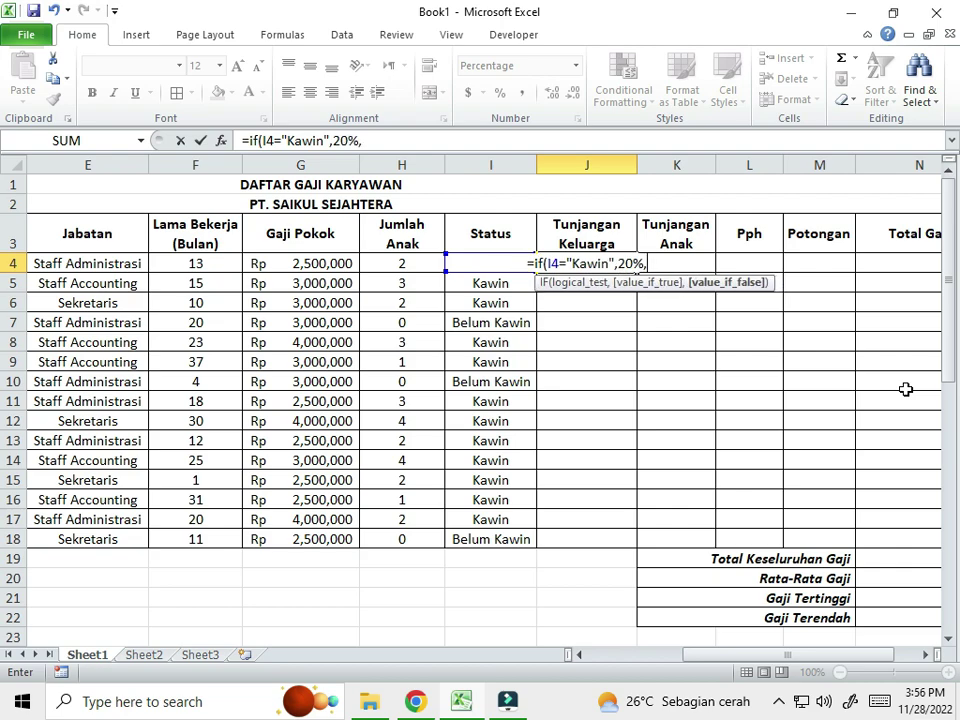
scroll(649, 579, down, 4)
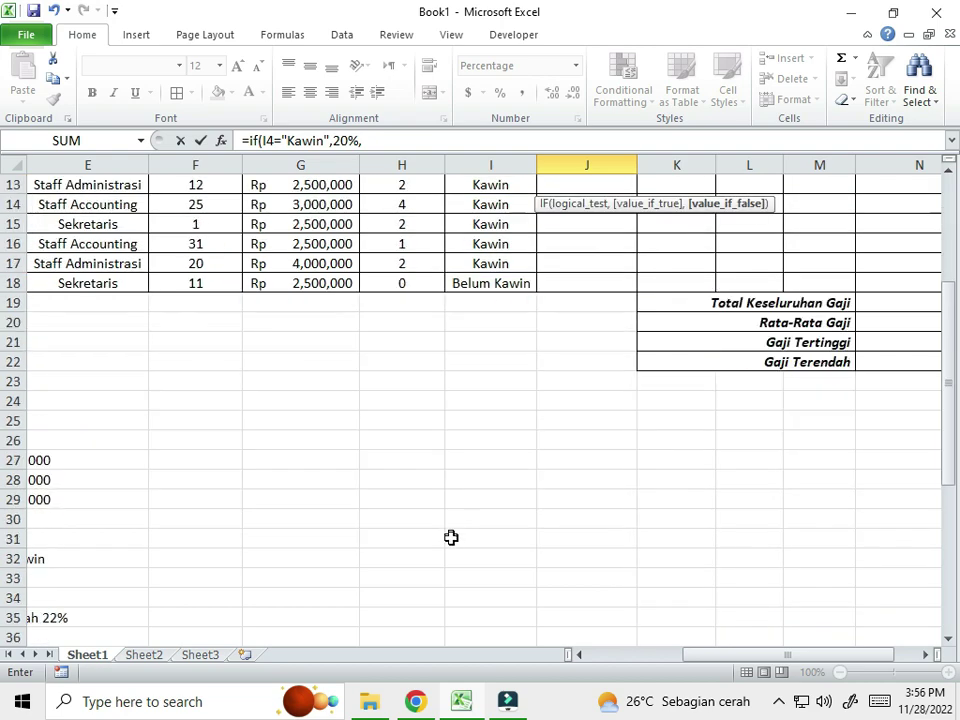
mouse_move(767, 656)
mouse_down()
mouse_move(729, 669)
mouse_move(762, 658)
mouse_up()
scroll(754, 466, up, 4)
text(22%))
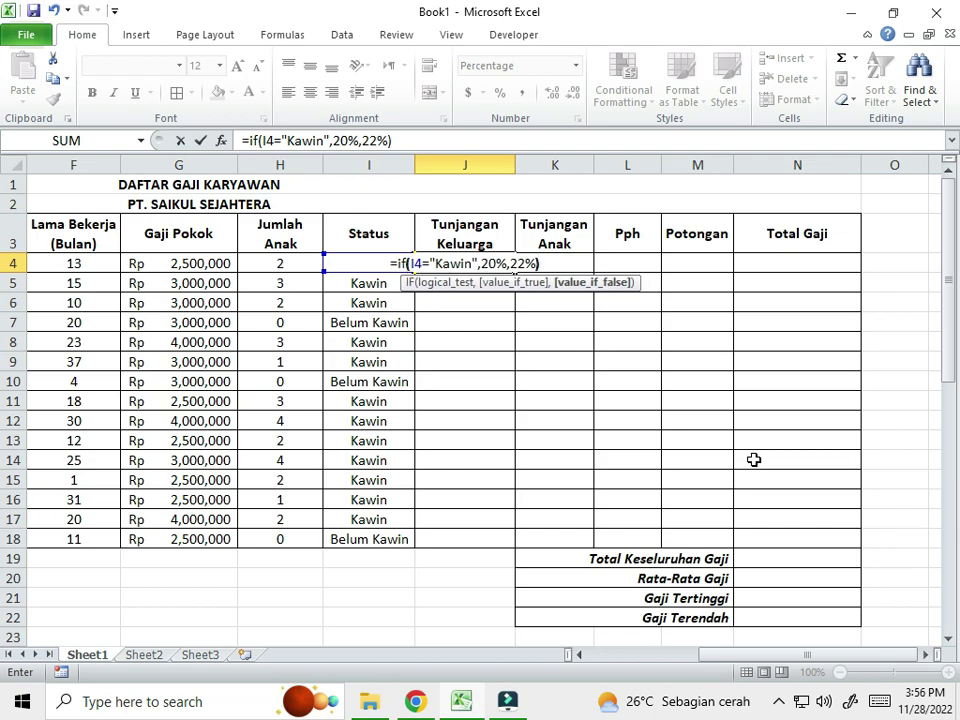
key(Return)
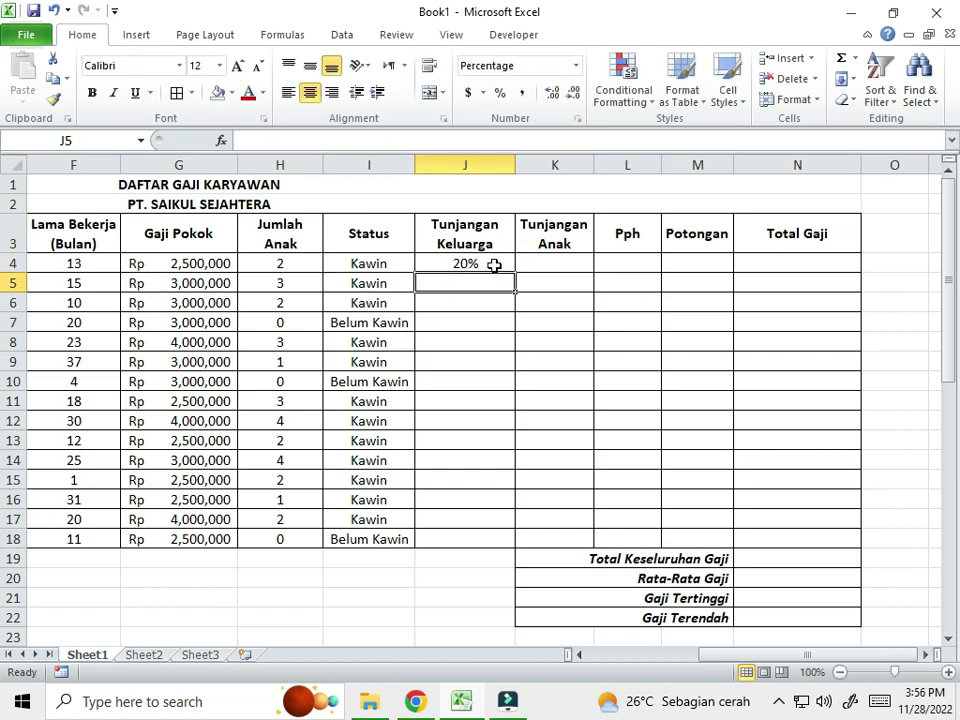
click(494, 265)
drag(514, 271, 507, 540)
- Examine the Tunjangan Anak rules in rows 37 to 41, matching each Jumlah Anak with its percentage
drag(740, 655, 601, 652)
scroll(587, 566, down, 6)
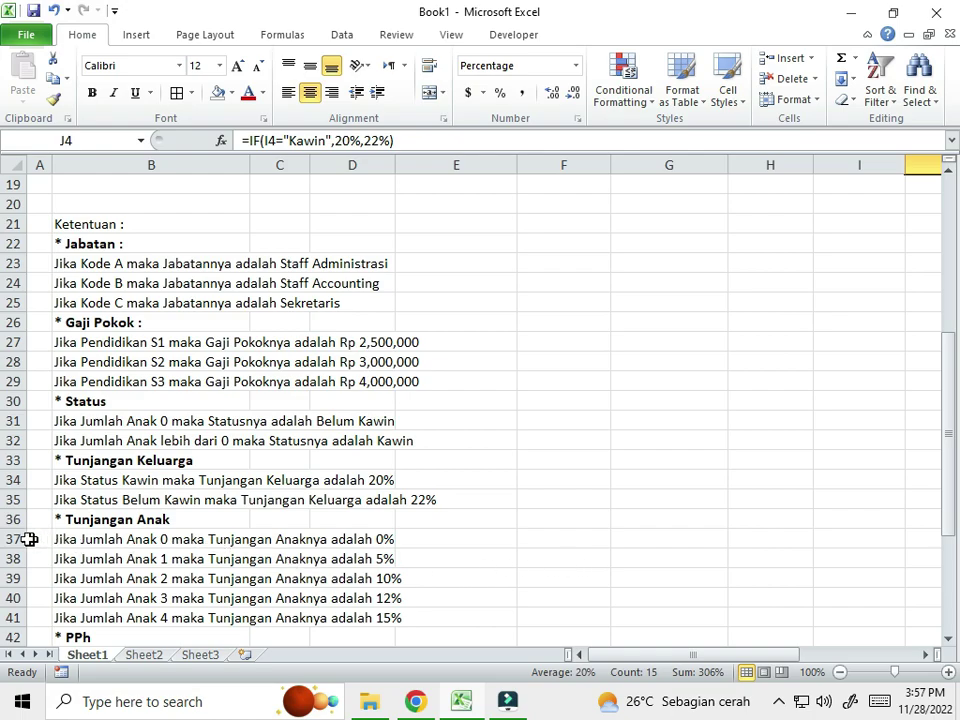
click(64, 540)
click(63, 558)
click(66, 577)
click(75, 600)
click(70, 618)
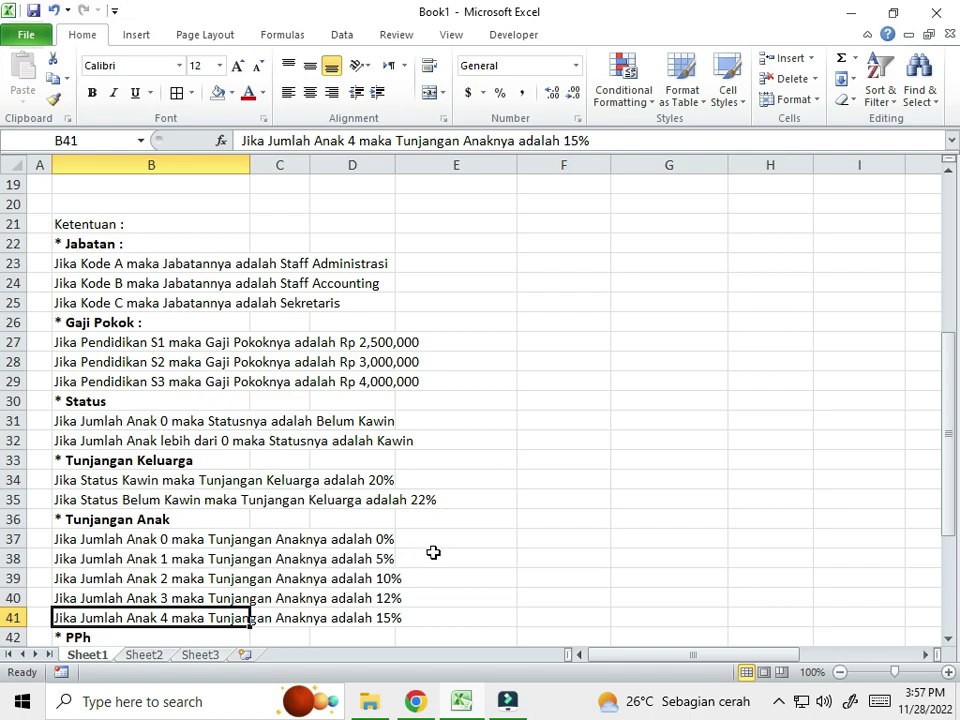
click(66, 540)
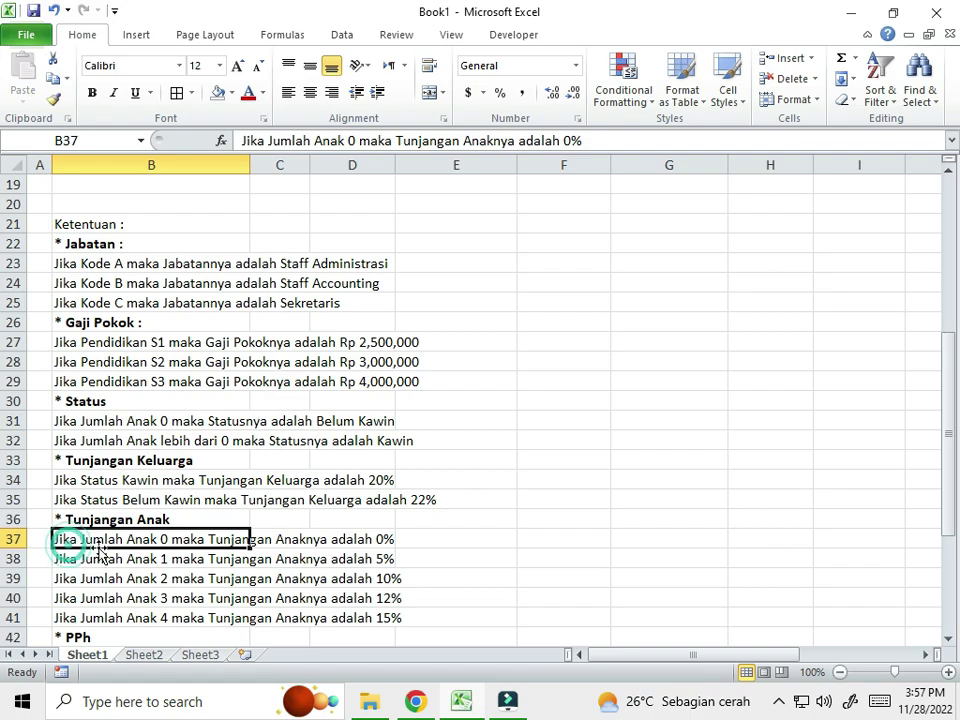
click(378, 541)
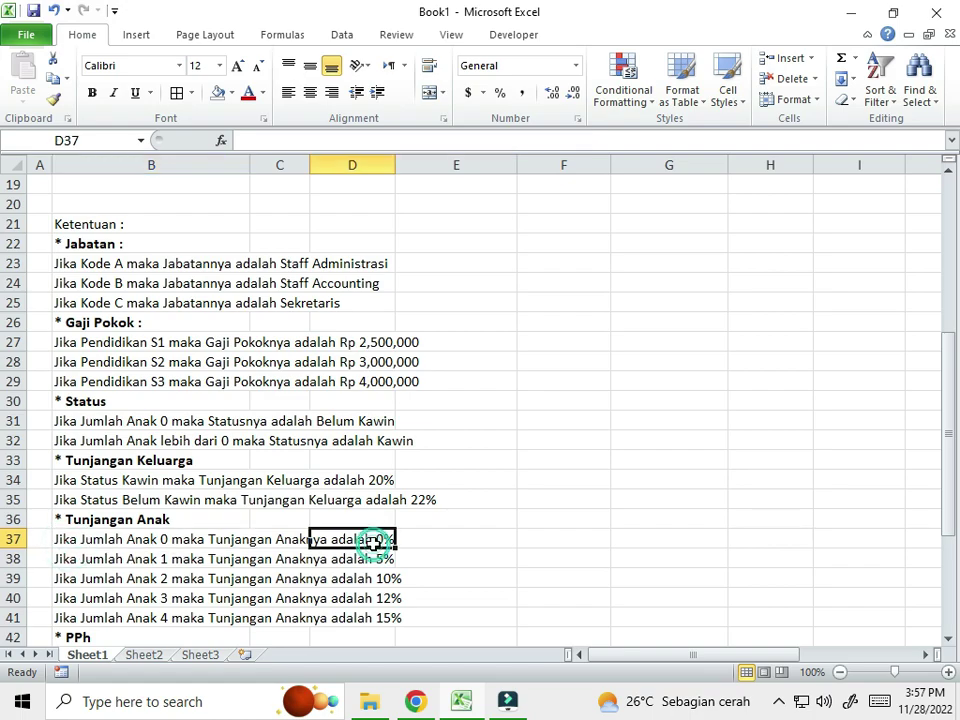
click(114, 566)
click(320, 560)
click(148, 577)
click(400, 578)
click(118, 578)
click(362, 596)
click(122, 617)
click(330, 620)
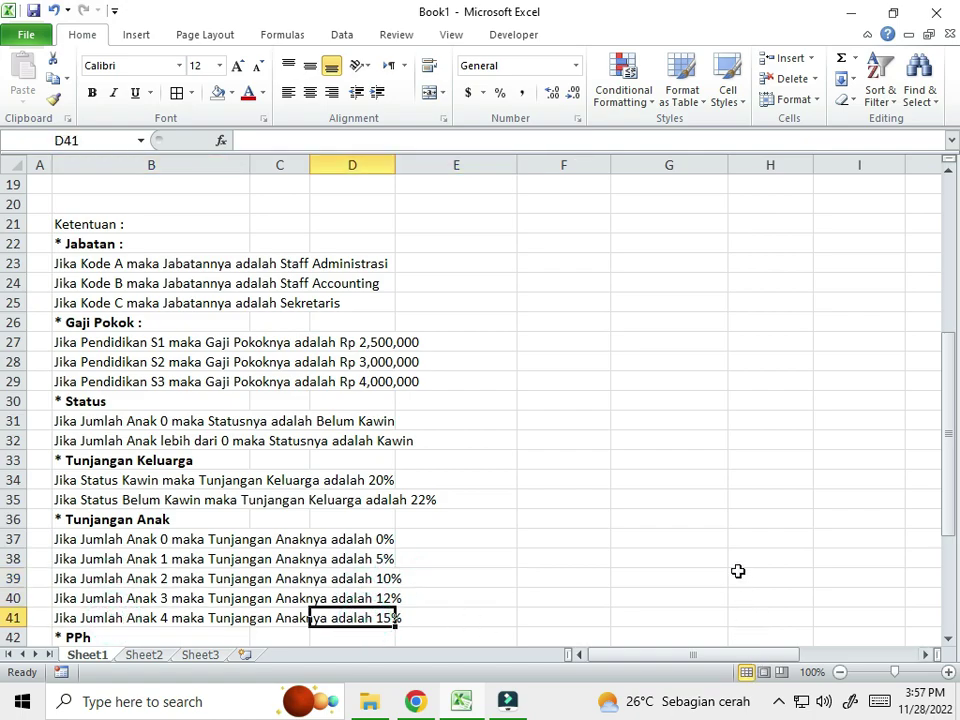
- Start an IF formula in Tunjangan Anak cell K4 that returns 0% when Jumlah Anak cell H4 equals 0
scroll(737, 570, up, 6)
drag(756, 655, 849, 657)
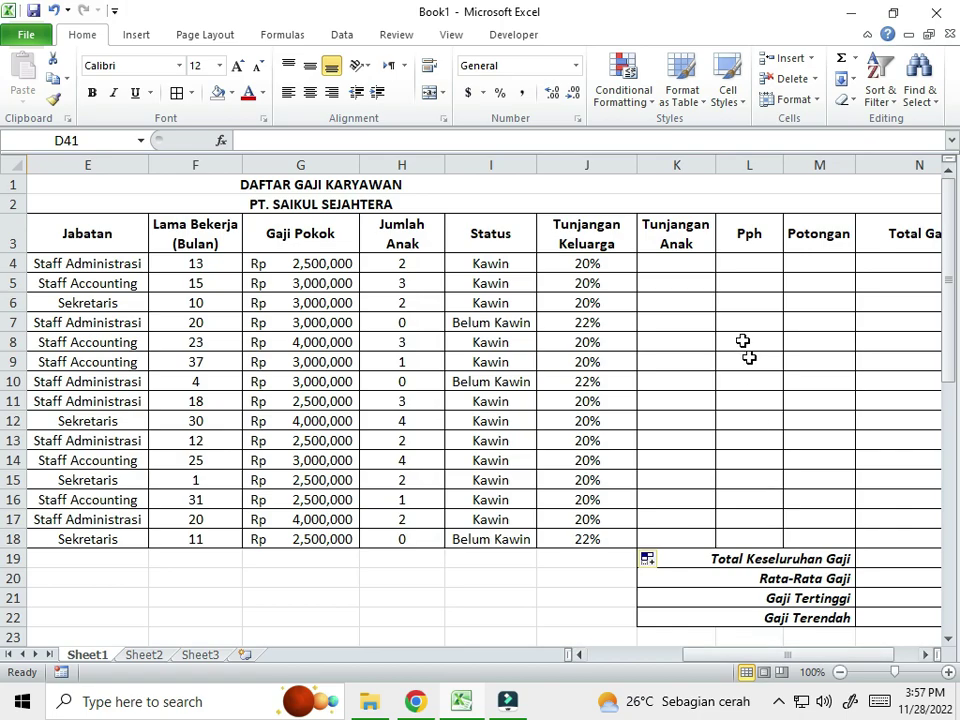
drag(705, 655, 610, 655)
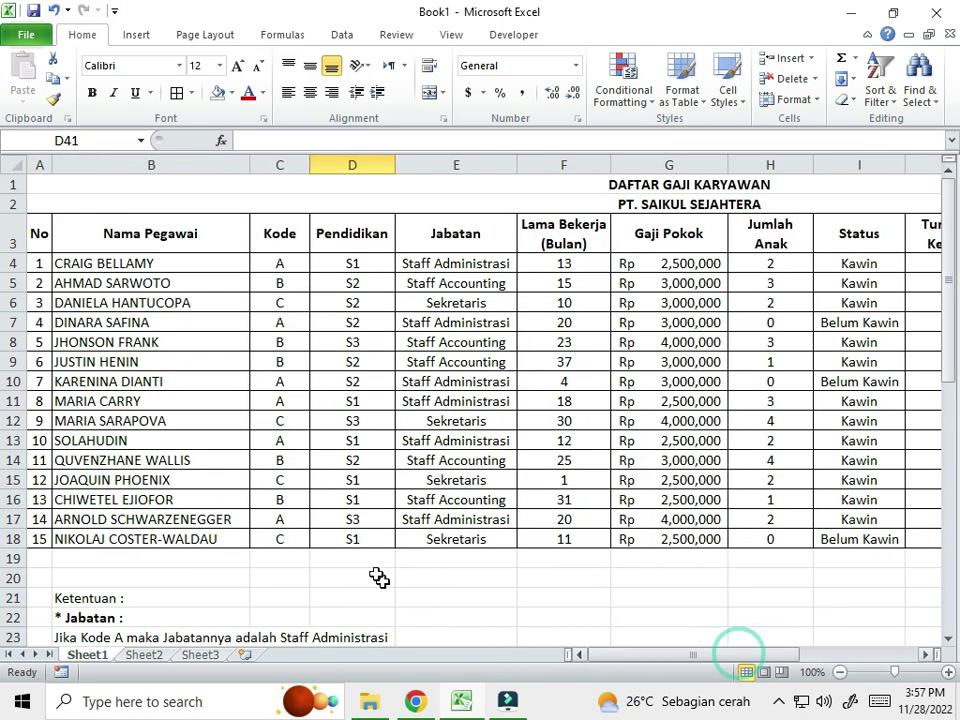
scroll(372, 560, down, 8)
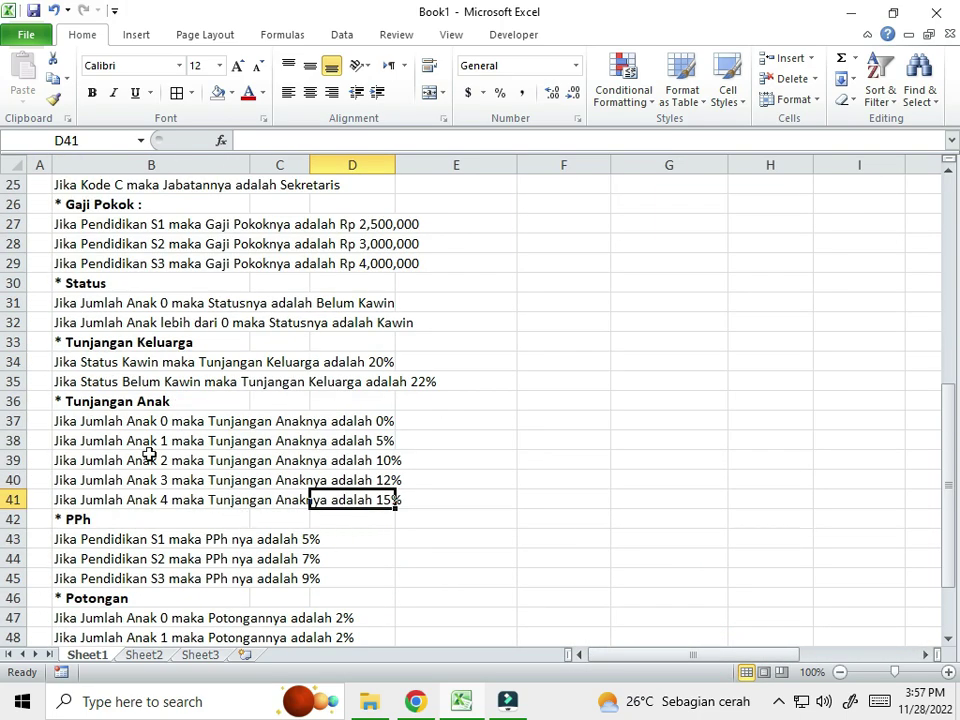
click(128, 425)
scroll(639, 560, up, 8)
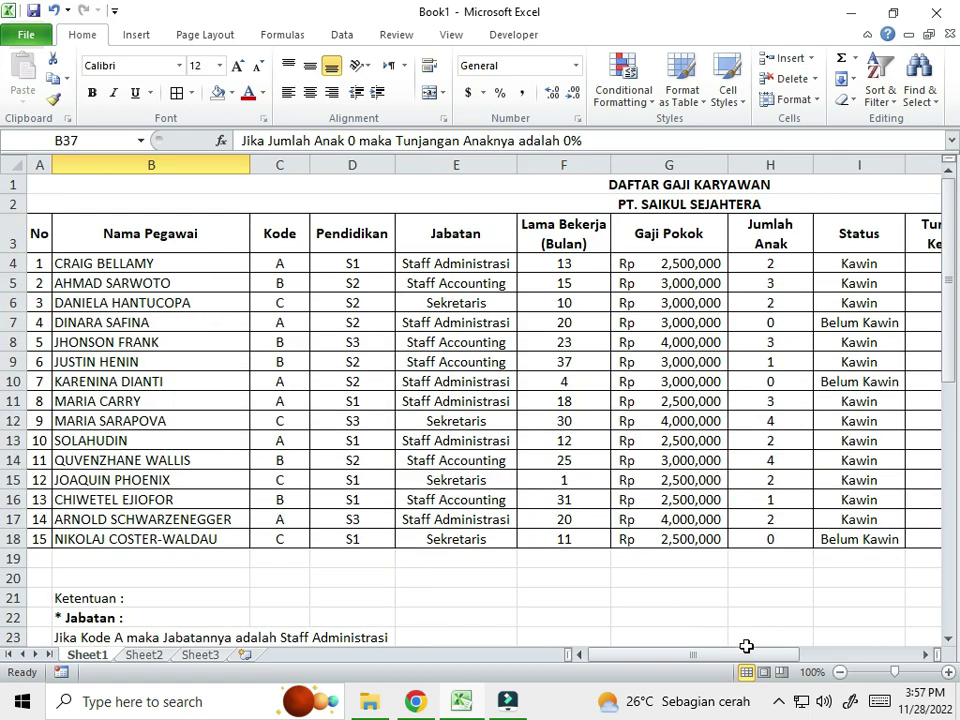
drag(746, 657, 791, 657)
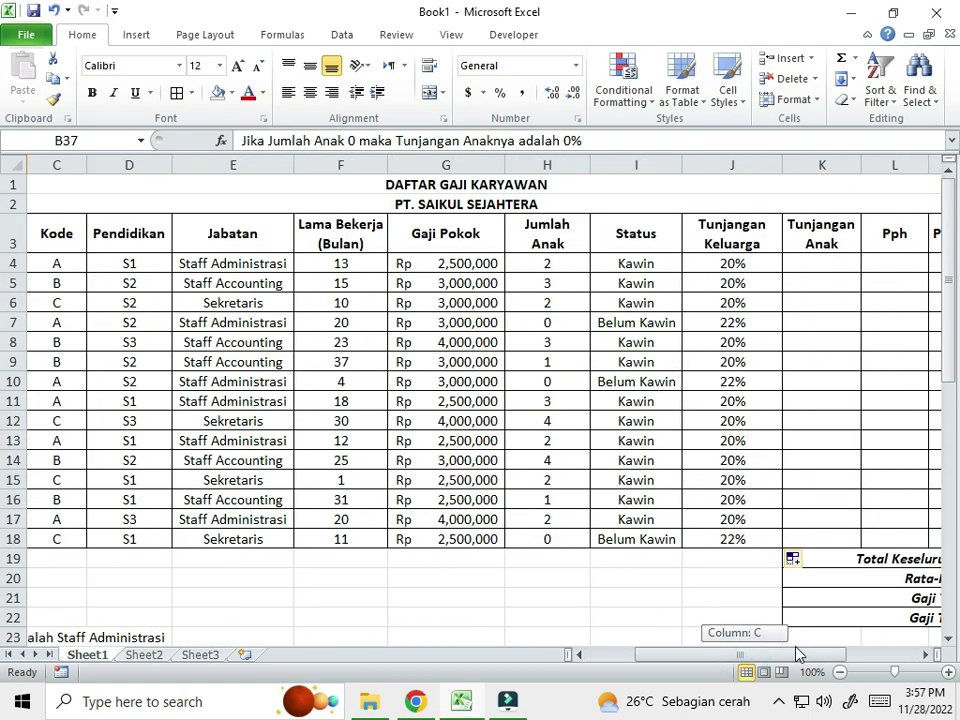
click(833, 262)
text(=if()
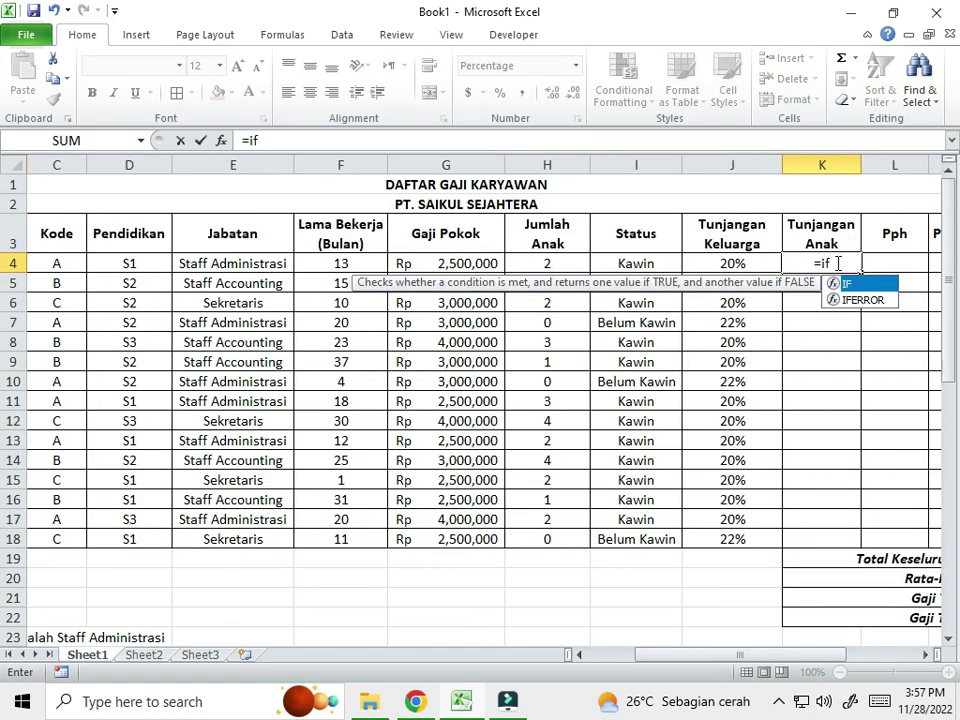
click(576, 264)
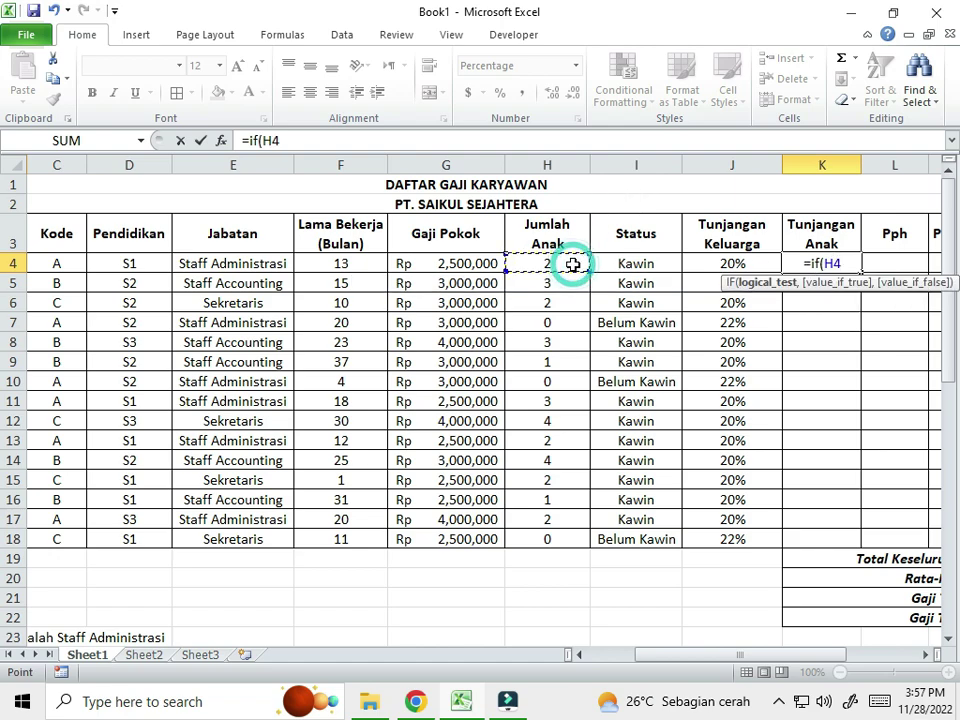
text(=0,)
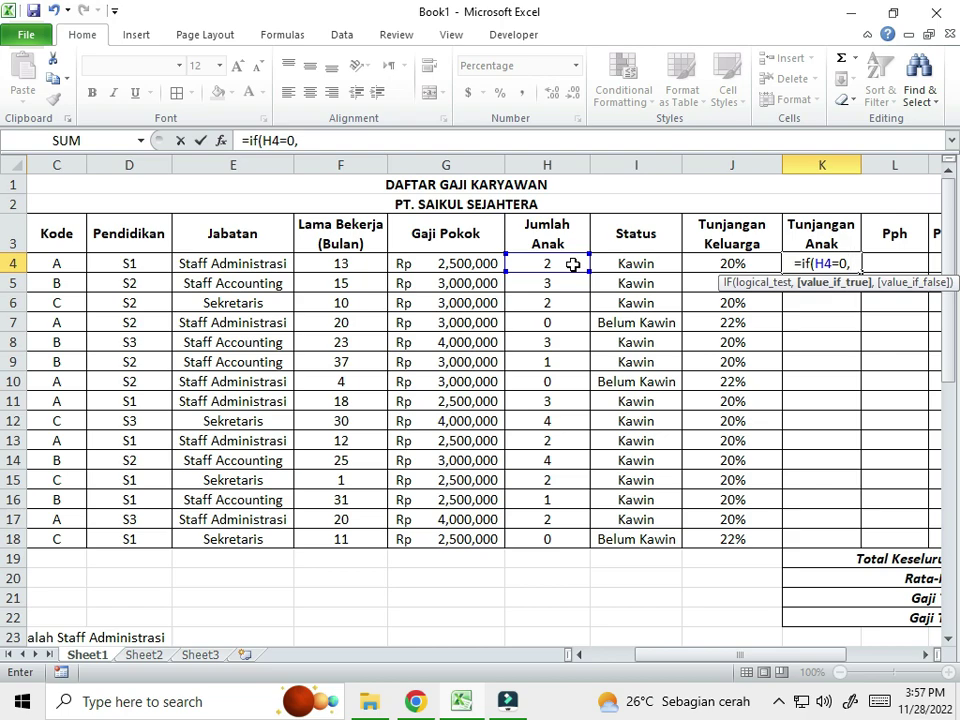
text(0%)
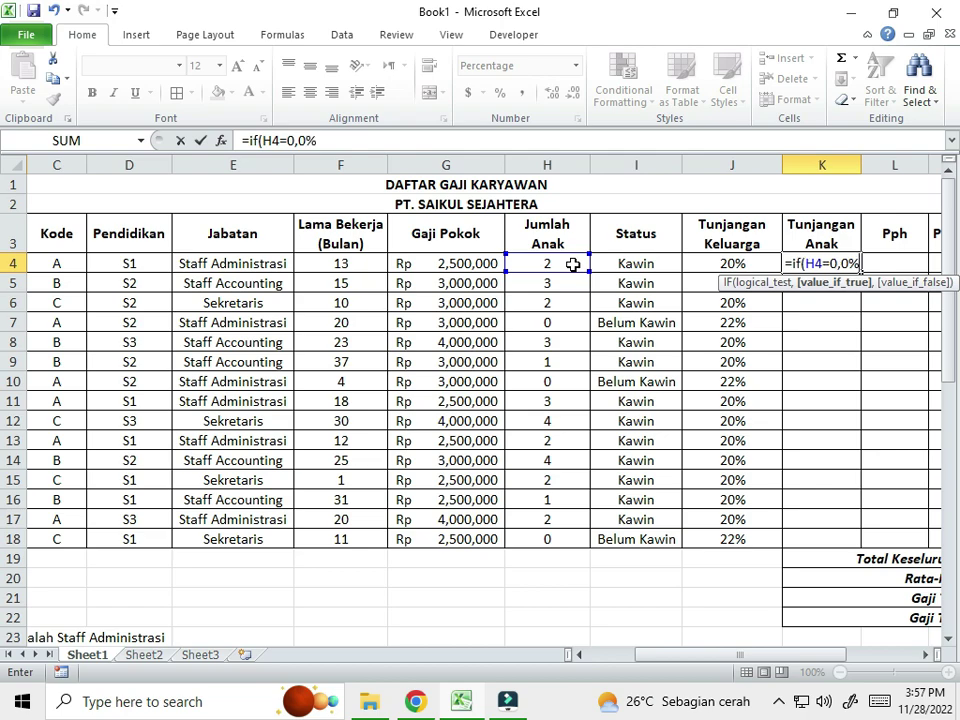
- Nest a second IF in the K4 formula that returns 5% when Jumlah Anak cell H4 equals 1
text(,)
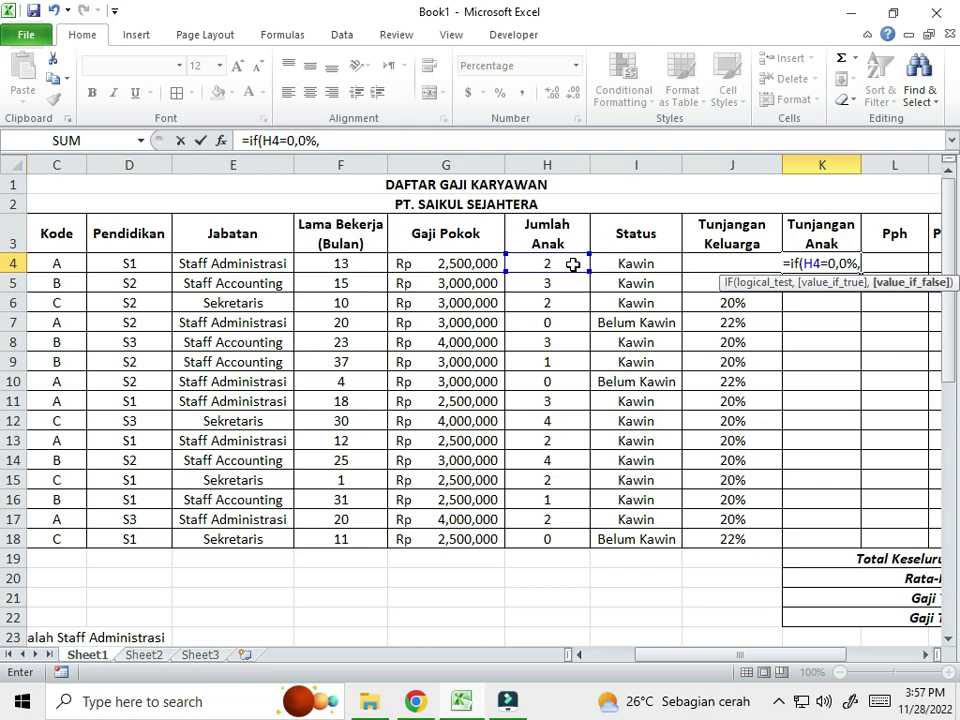
text(if()
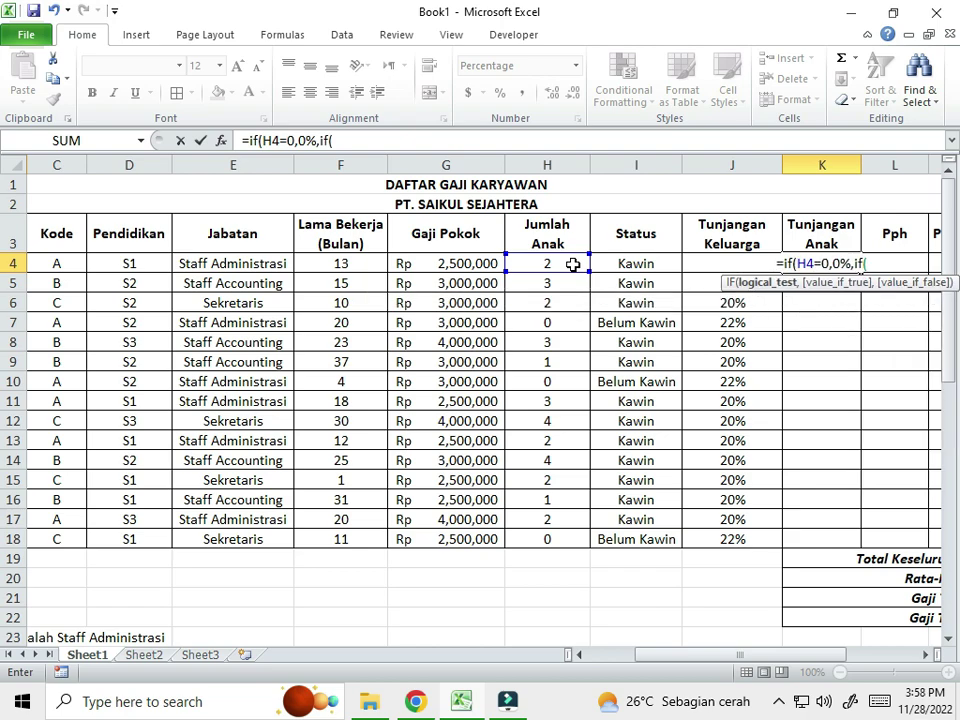
click(573, 264)
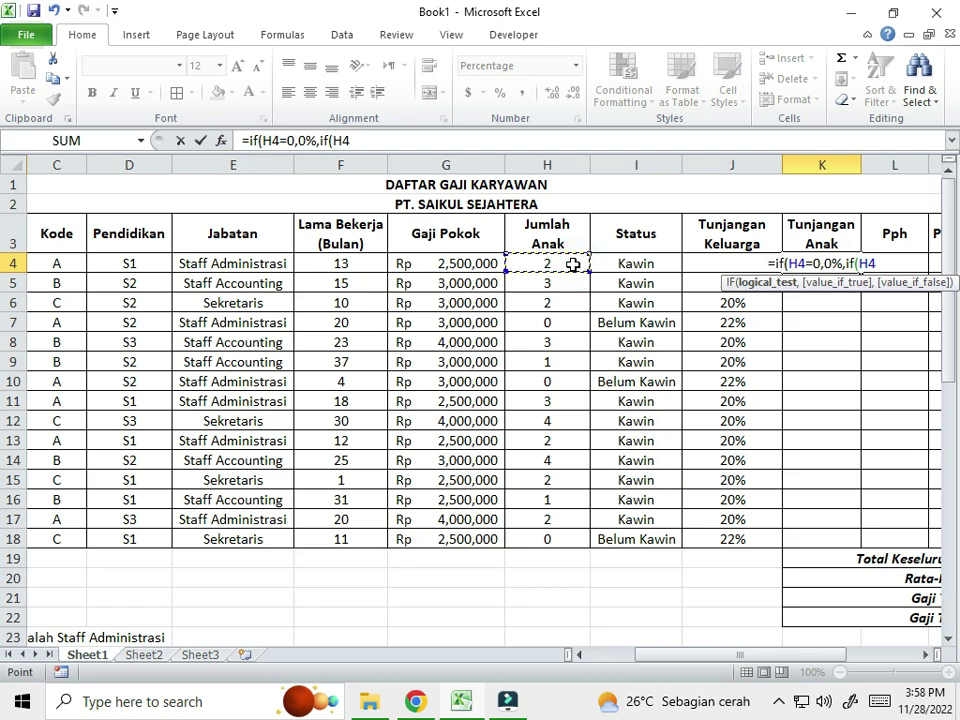
text(=1)
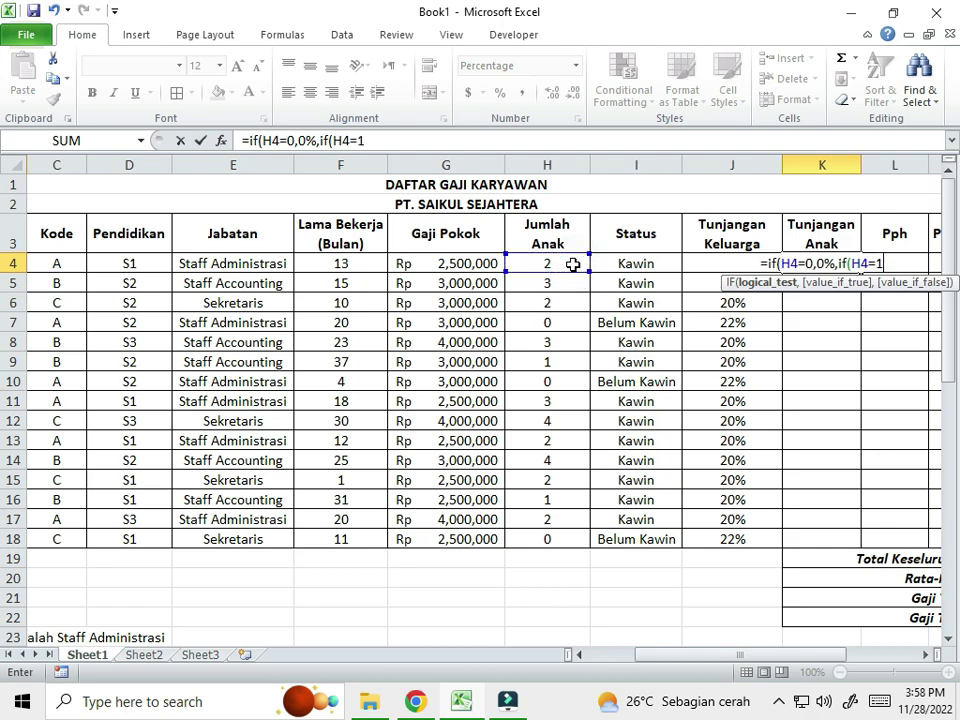
text(,)
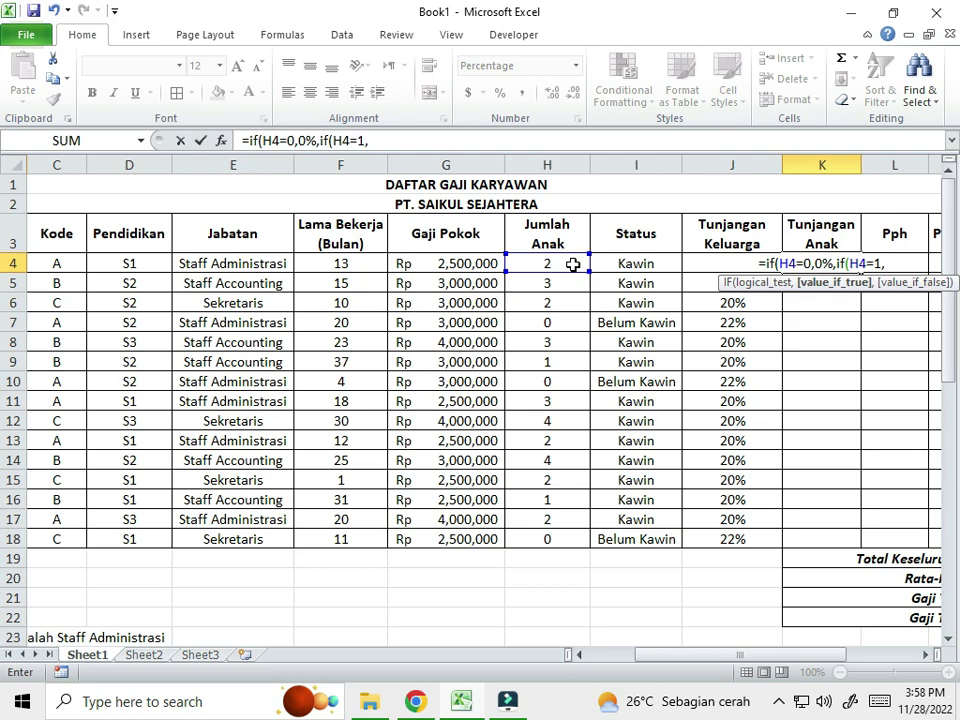
text(5%)
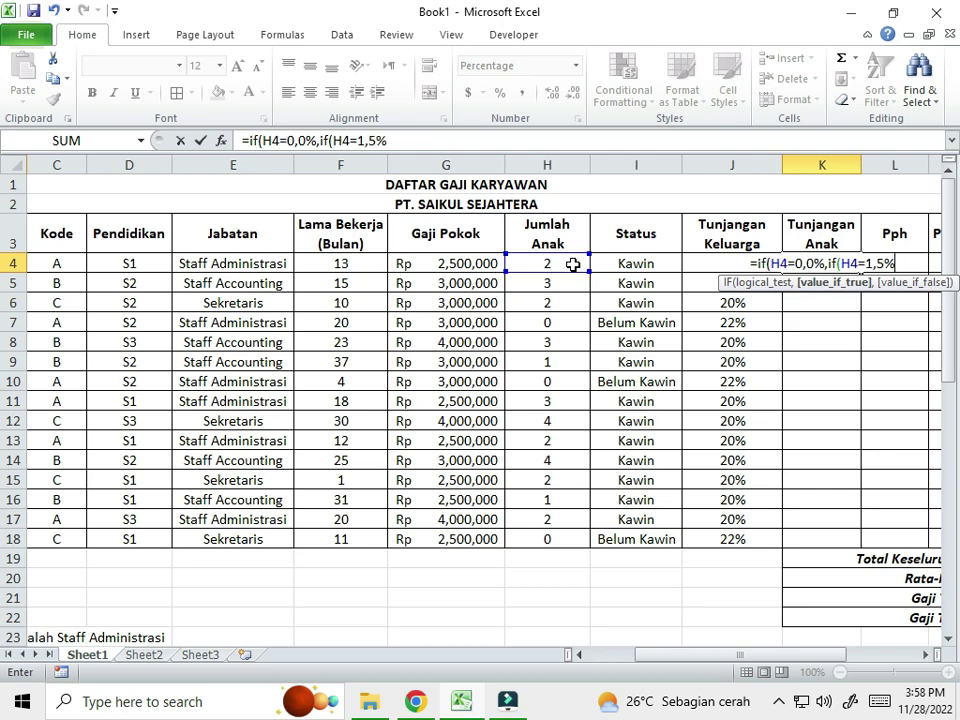
- Nest a third IF in the K4 formula that returns 10% when Jumlah Anak cell H4 equals 2
text(,)
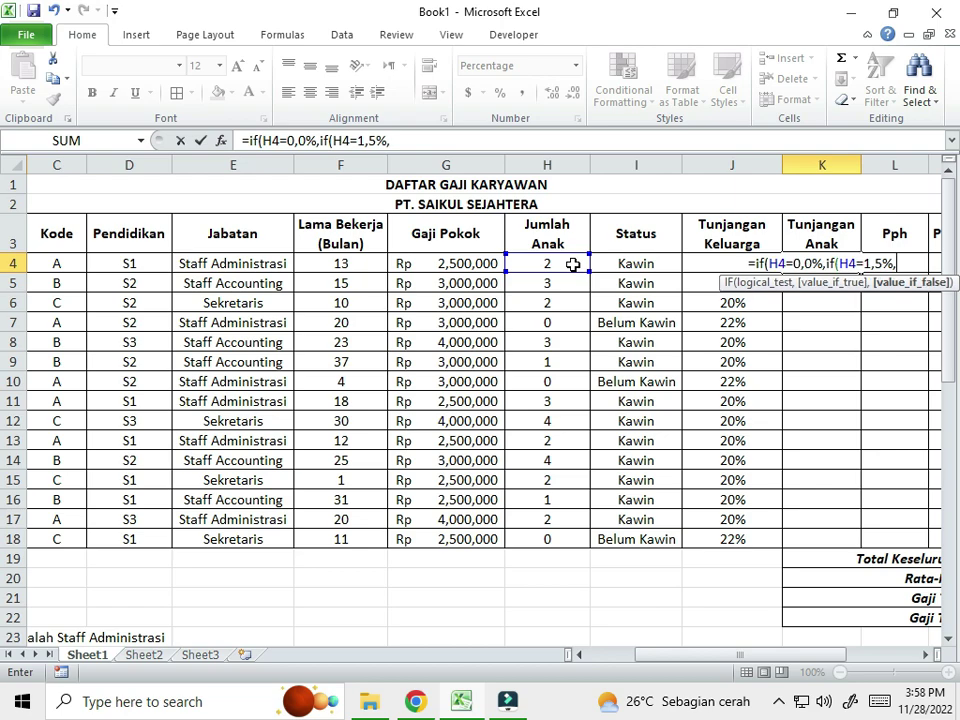
text(if)
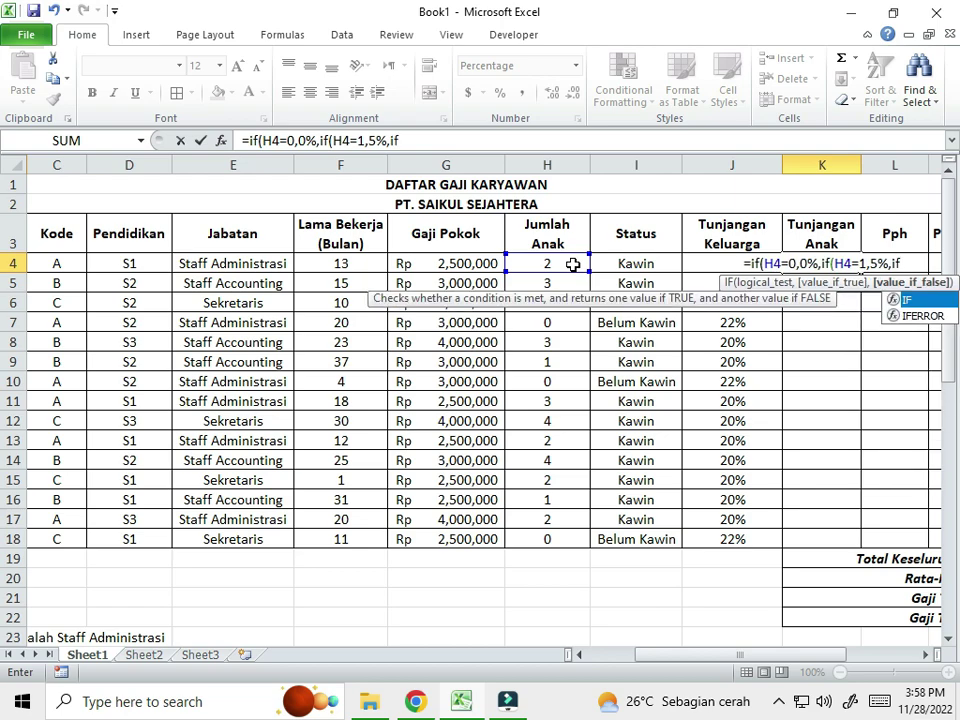
text(()
click(573, 264)
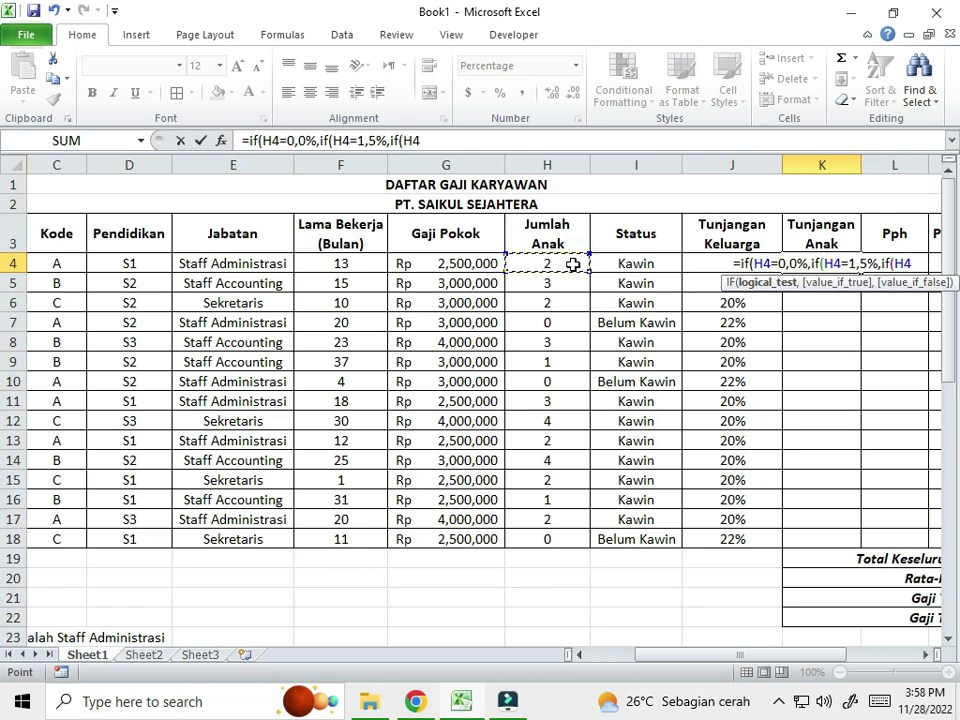
text(=2)
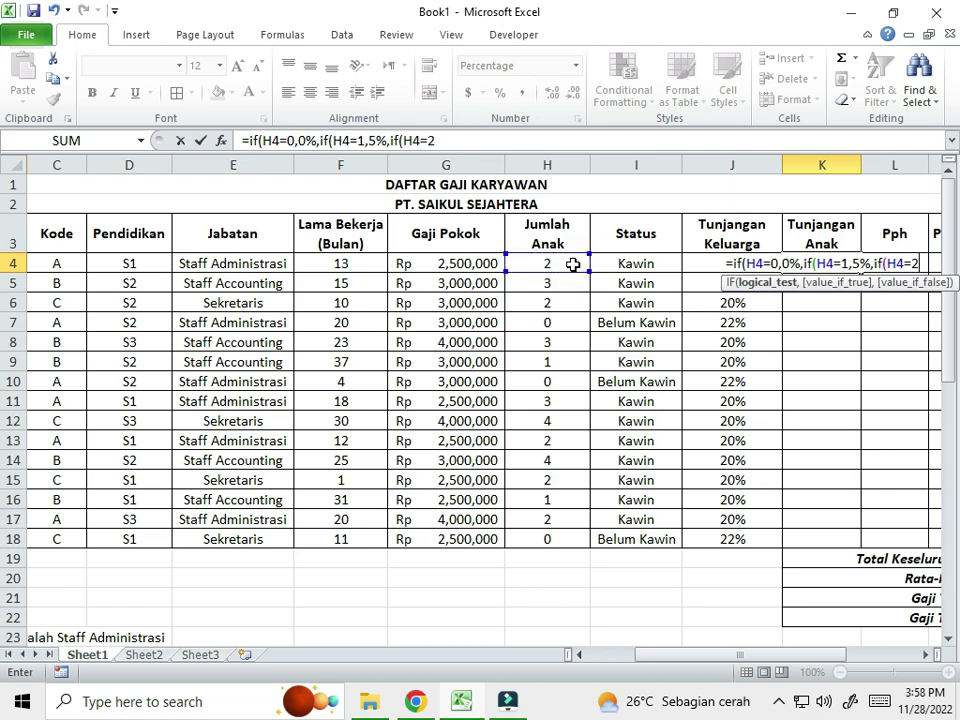
text(,10%)
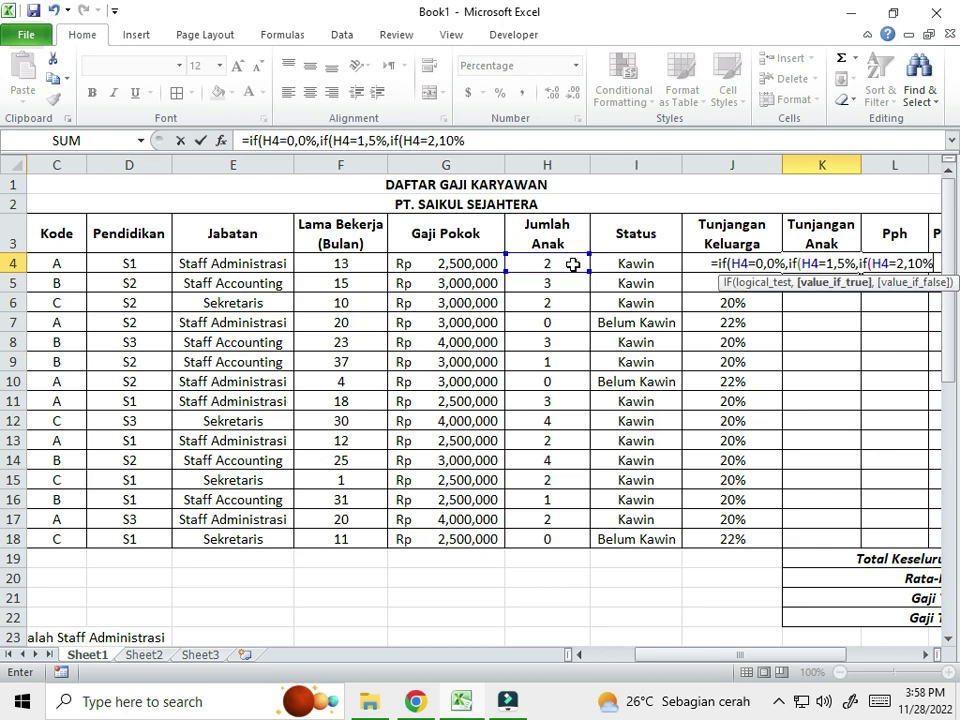
- Open a fourth nested IF in the K4 formula with Jumlah Anak cell H4 as the tested cell
text(,)
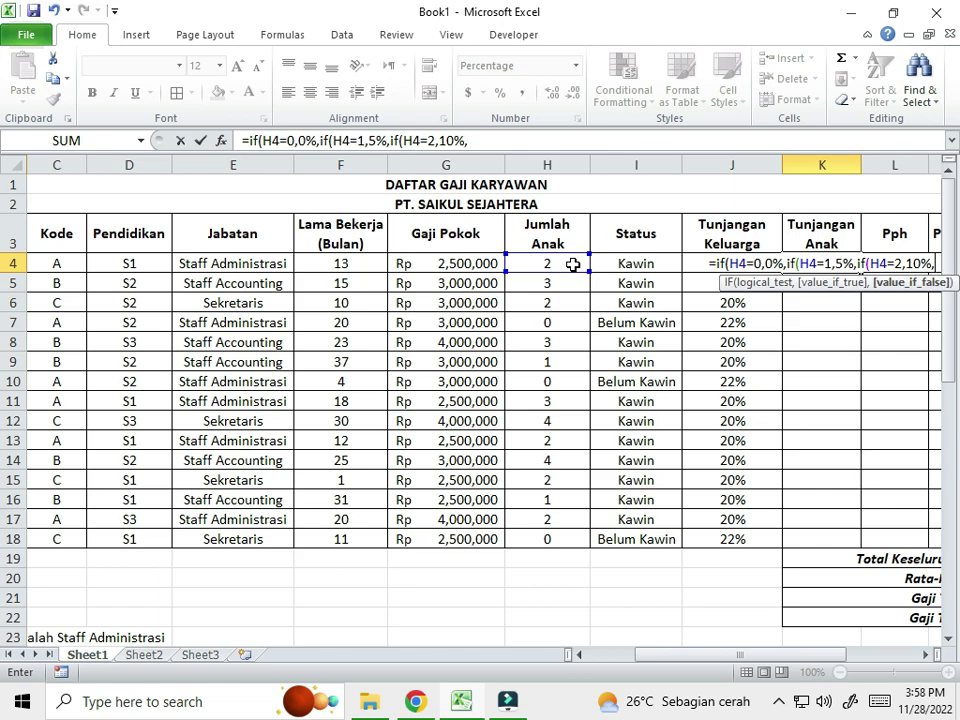
text(if()
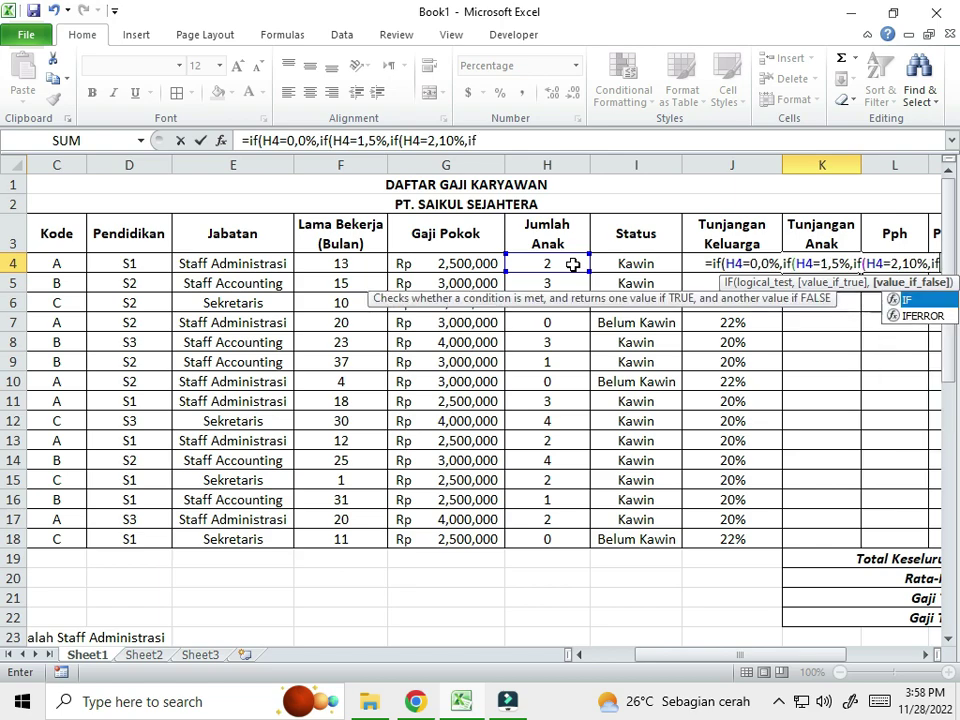
click(573, 264)
text(=4)
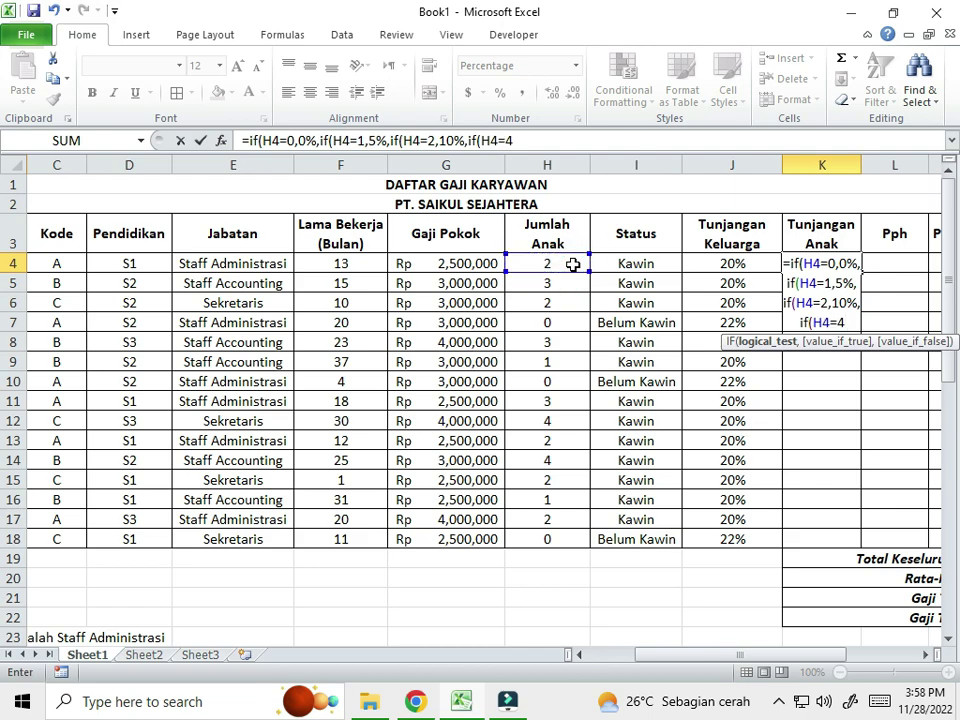
text(,15%)
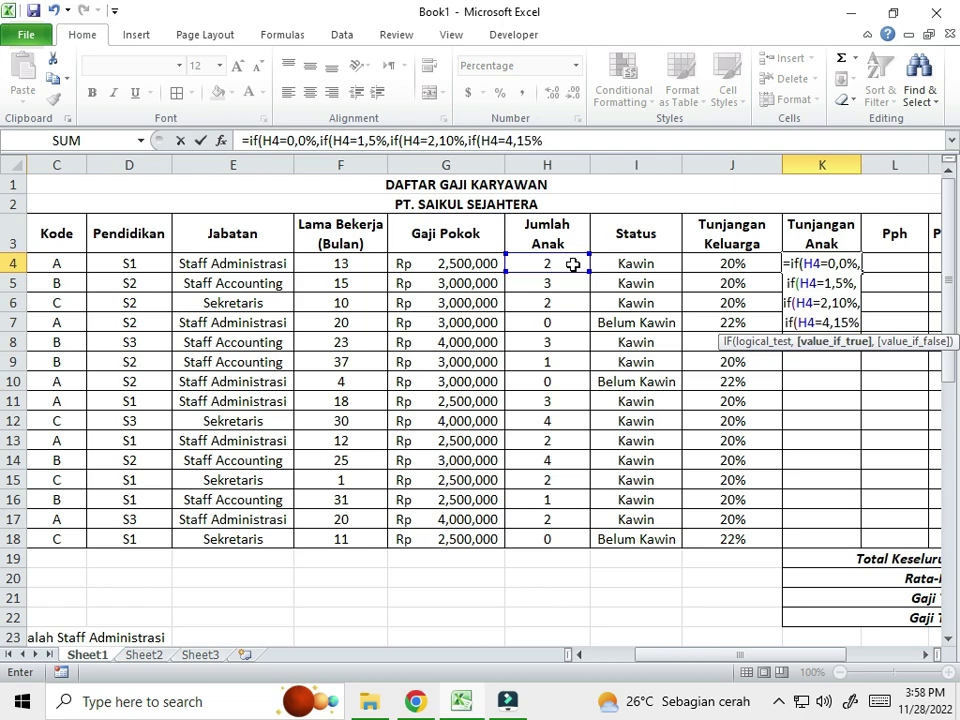
text(,)
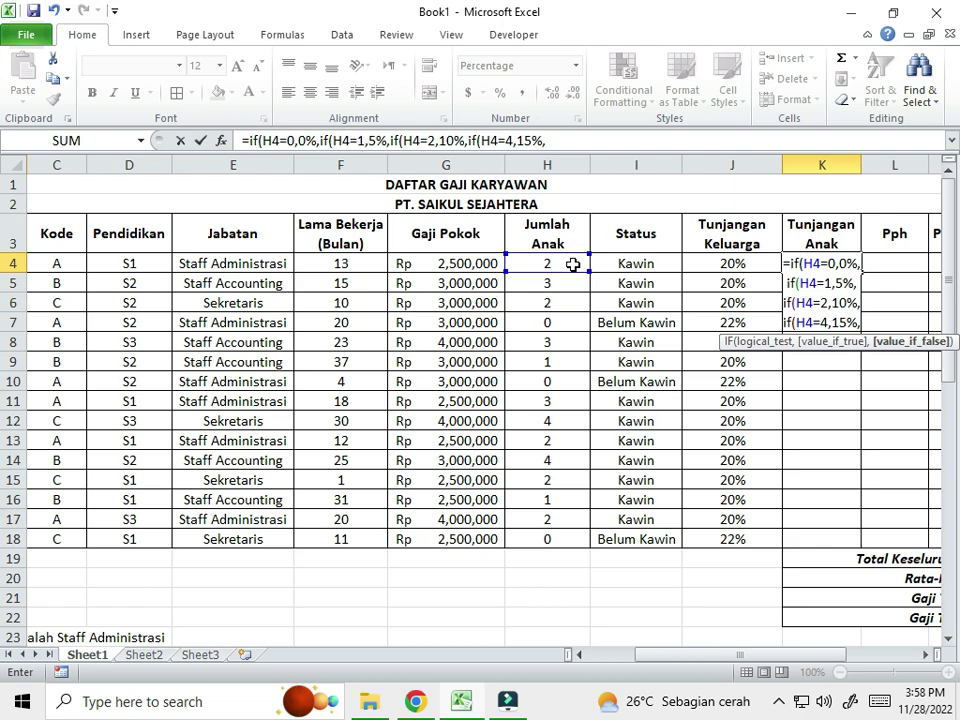
key(BackSpace)
key(BackSpace)
key(BackSpace)
key(BackSpace)
key(BackSpace)
key(BackSpace)
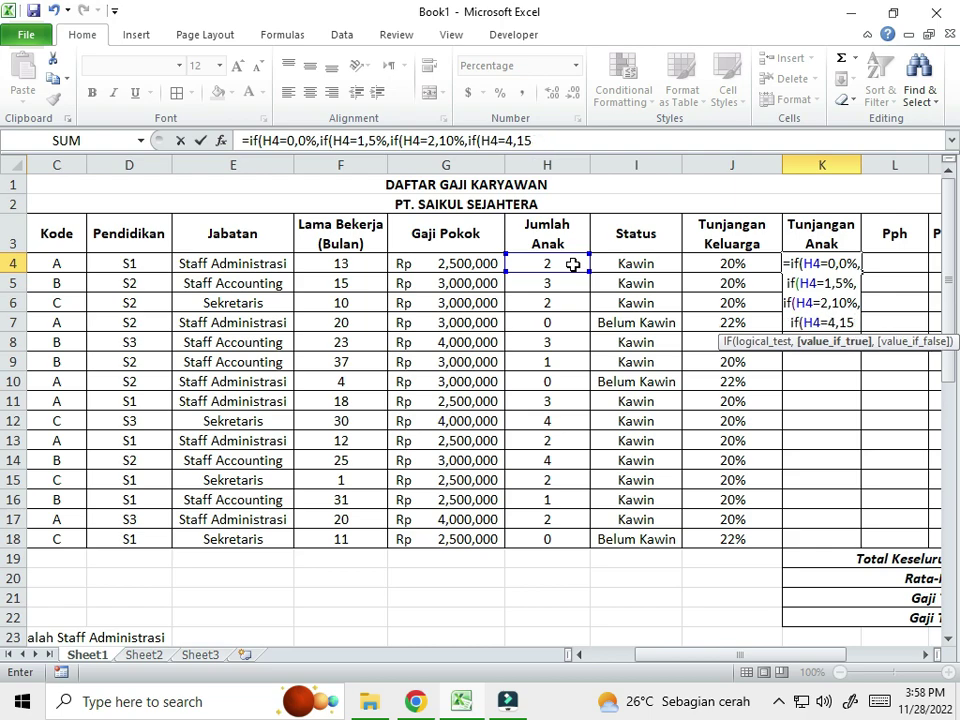
- Make the fourth nested IF in K4 return 12% when Jumlah Anak cell H4 equals 3
text(3)
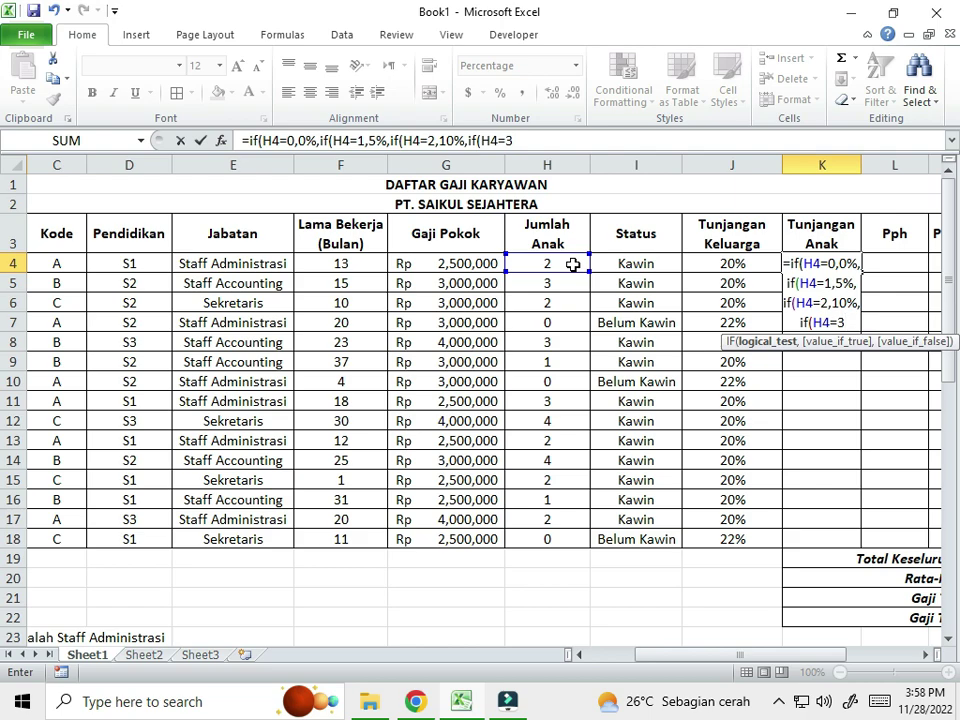
text(,12)
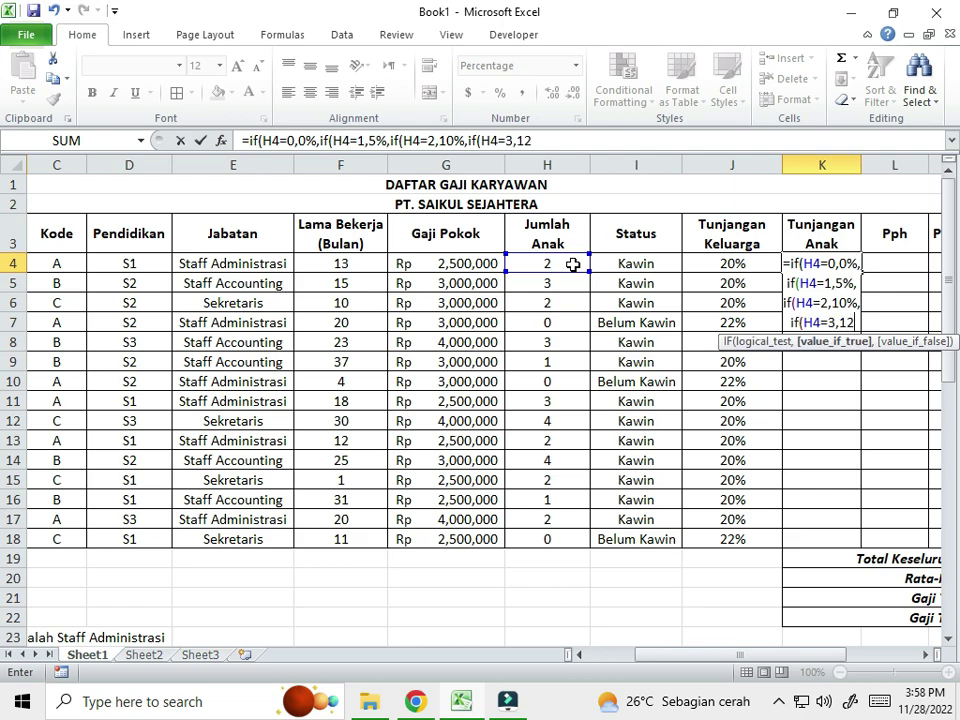
text(%)
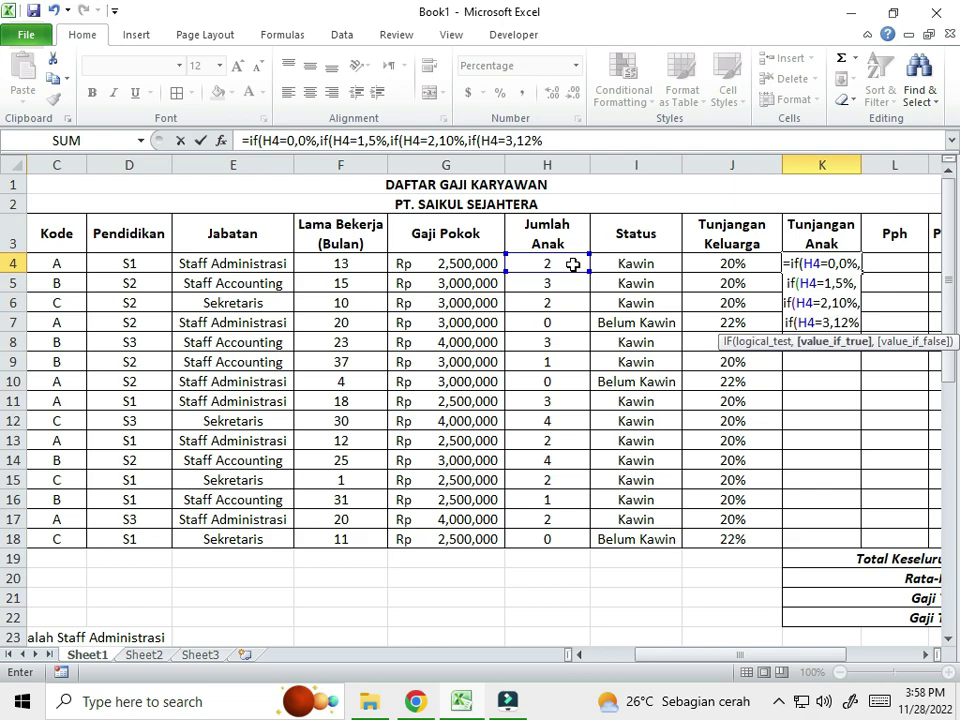
- Complete the K4 formula with 15% as the final value-if-false argument and fill it down to K18
text(,)
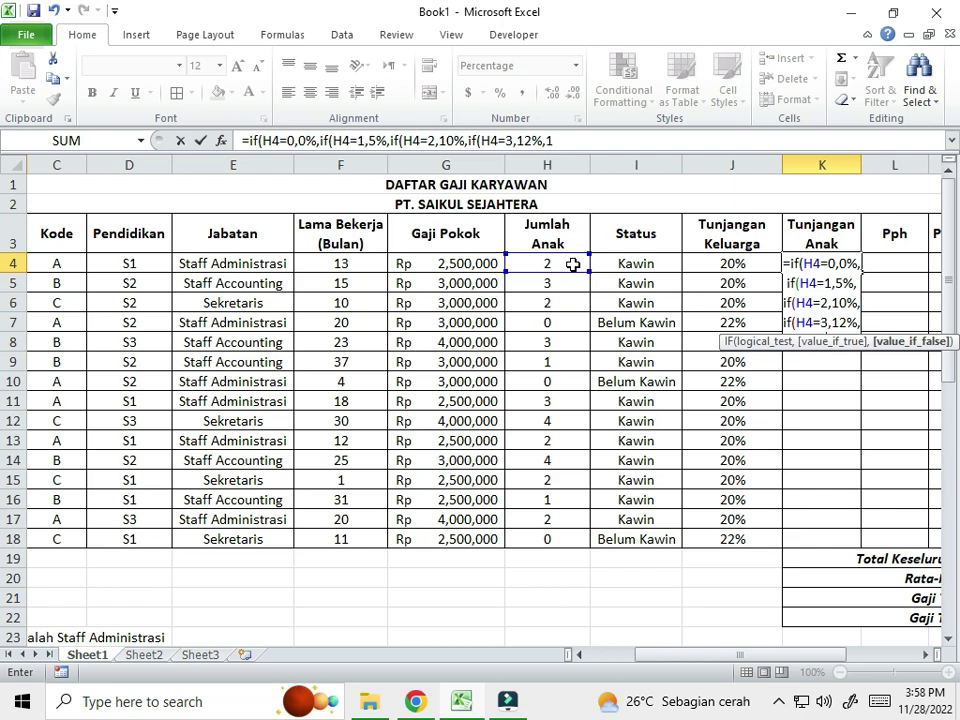
text(15)
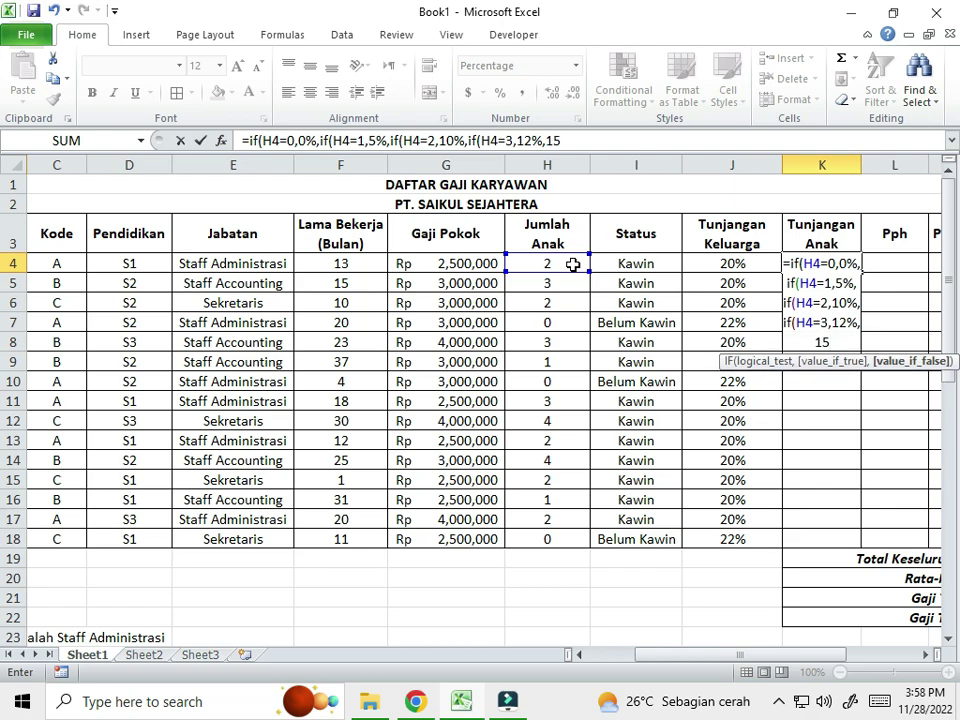
text(%))))
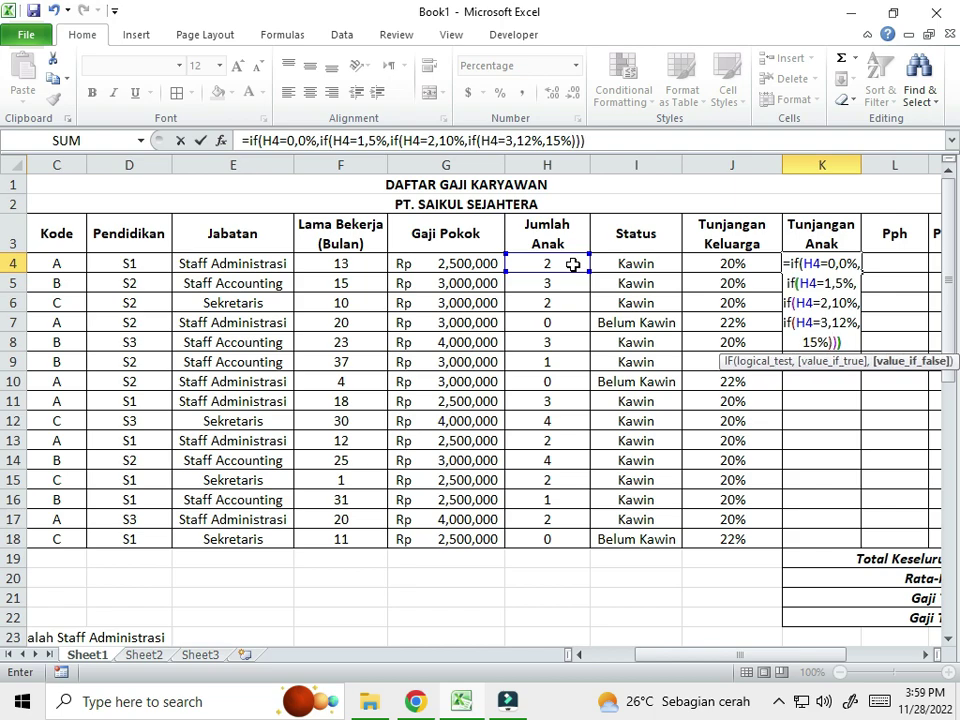
text())
key(Return)
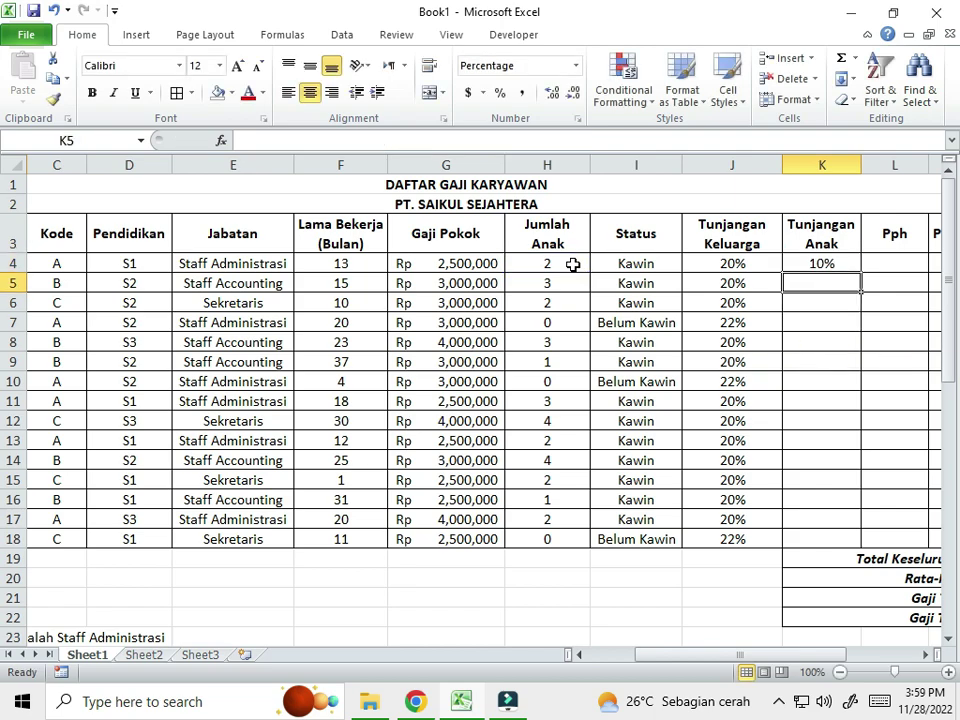
click(845, 263)
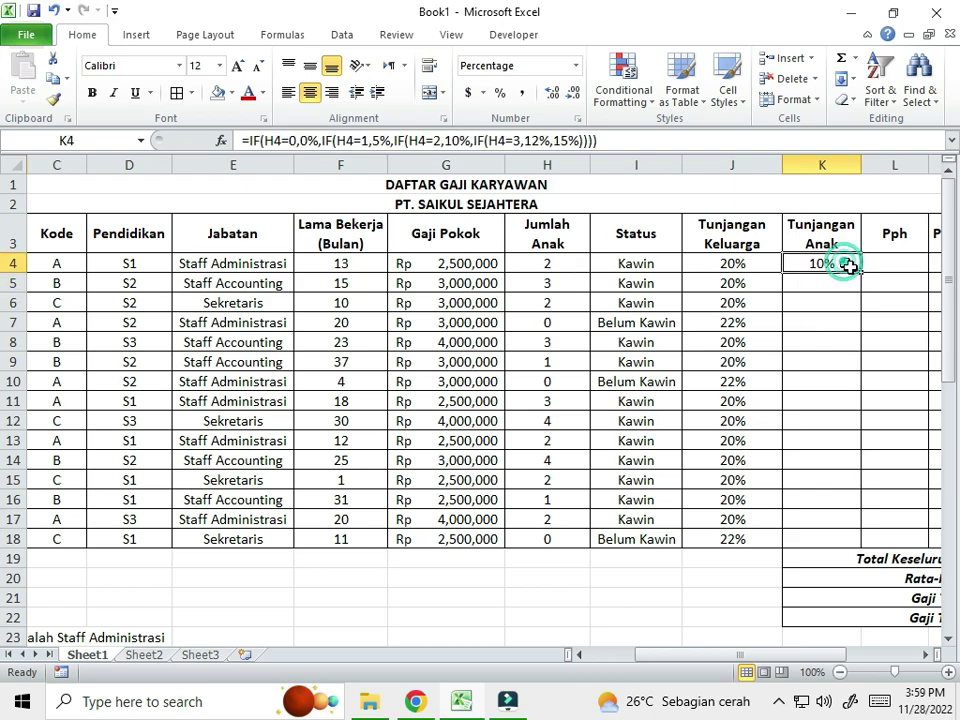
drag(864, 272, 853, 542)
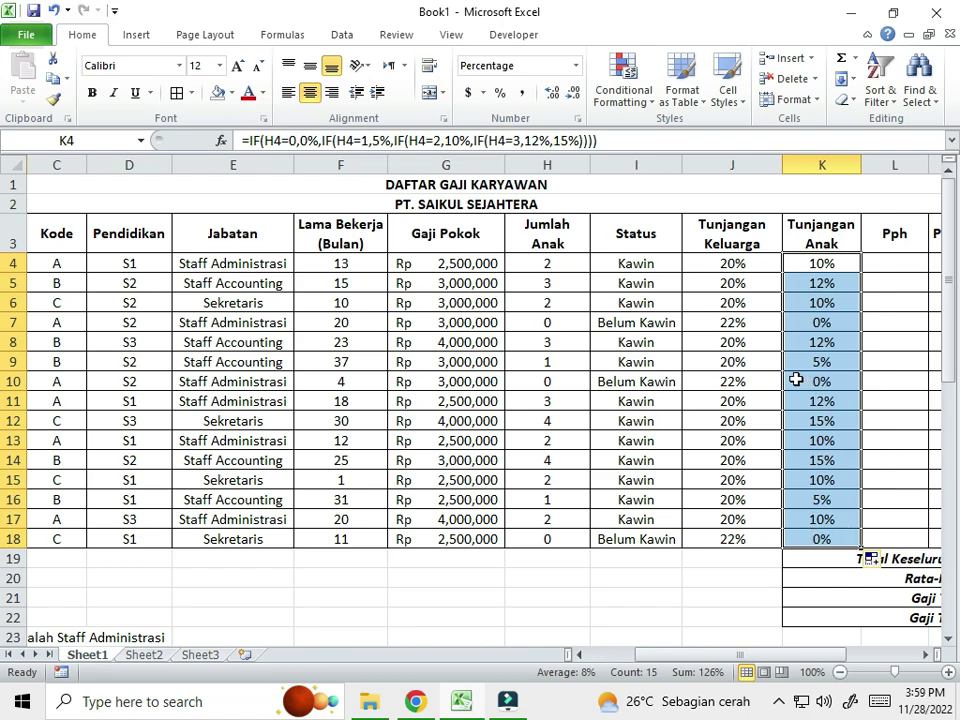
- Examine the PPh rules in rows 43 to 45, matching each Pendidikan level with its percentage
scroll(710, 629, right, 2)
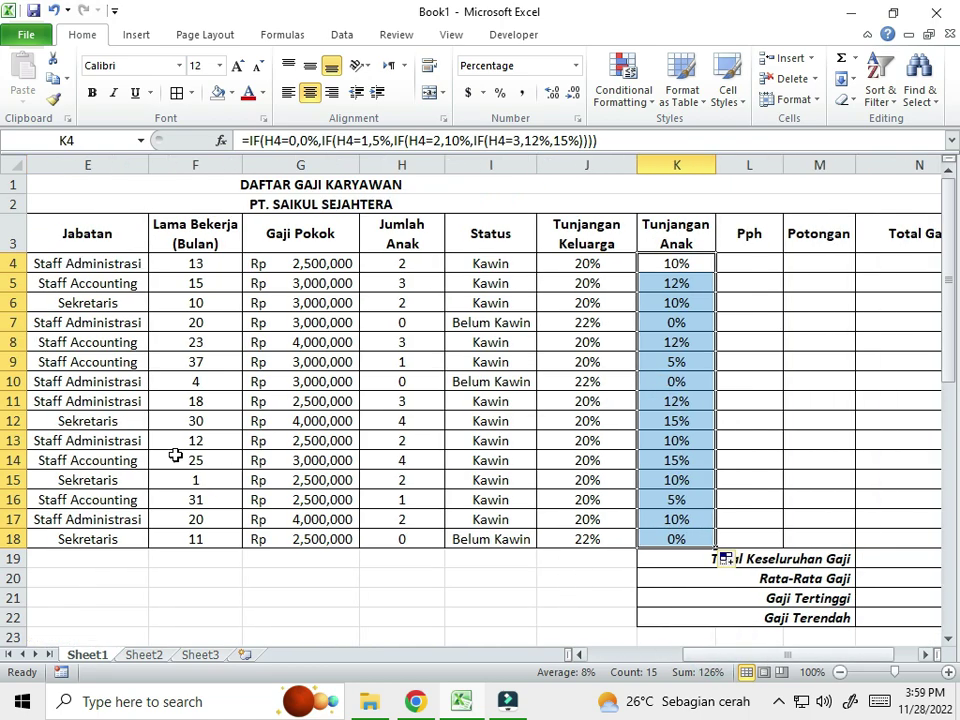
scroll(411, 503, down, 5)
scroll(411, 503, down, 3)
drag(818, 654, 730, 654)
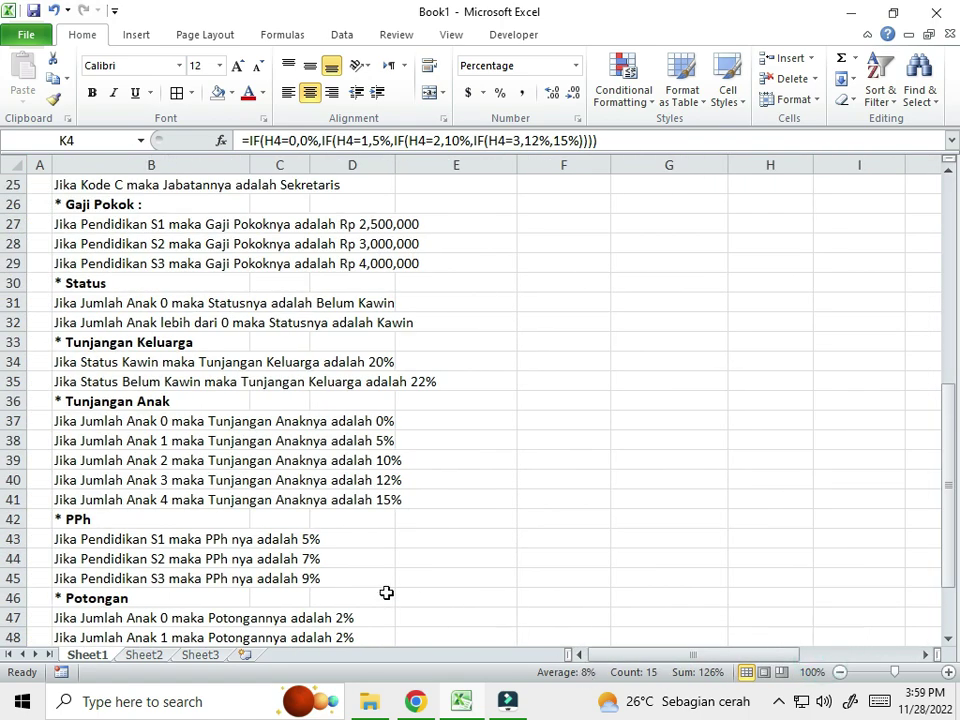
click(174, 543)
click(300, 541)
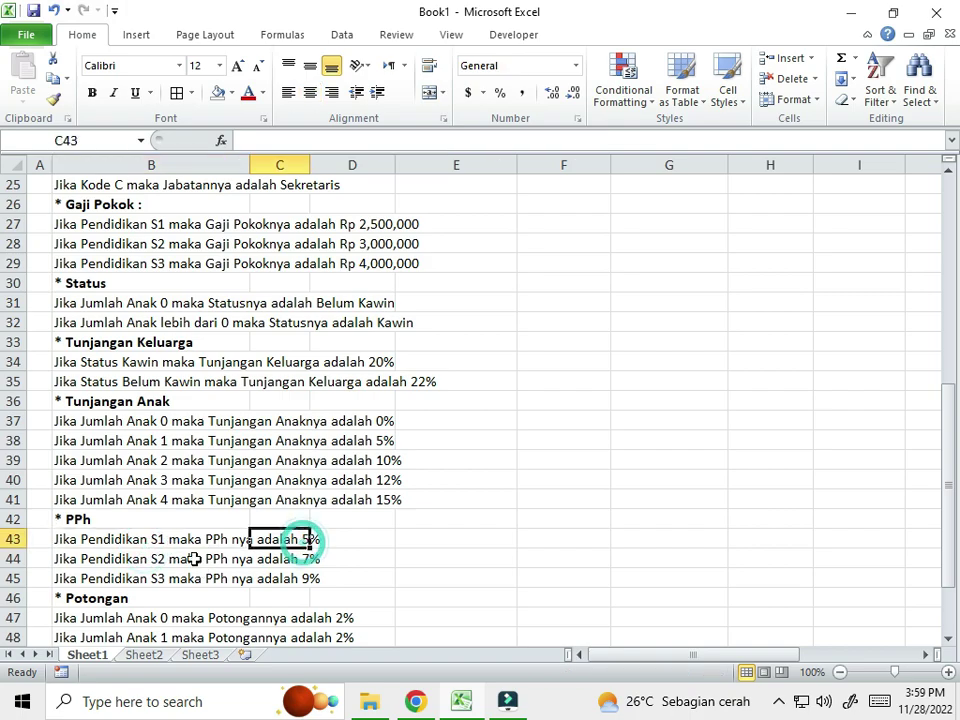
click(144, 564)
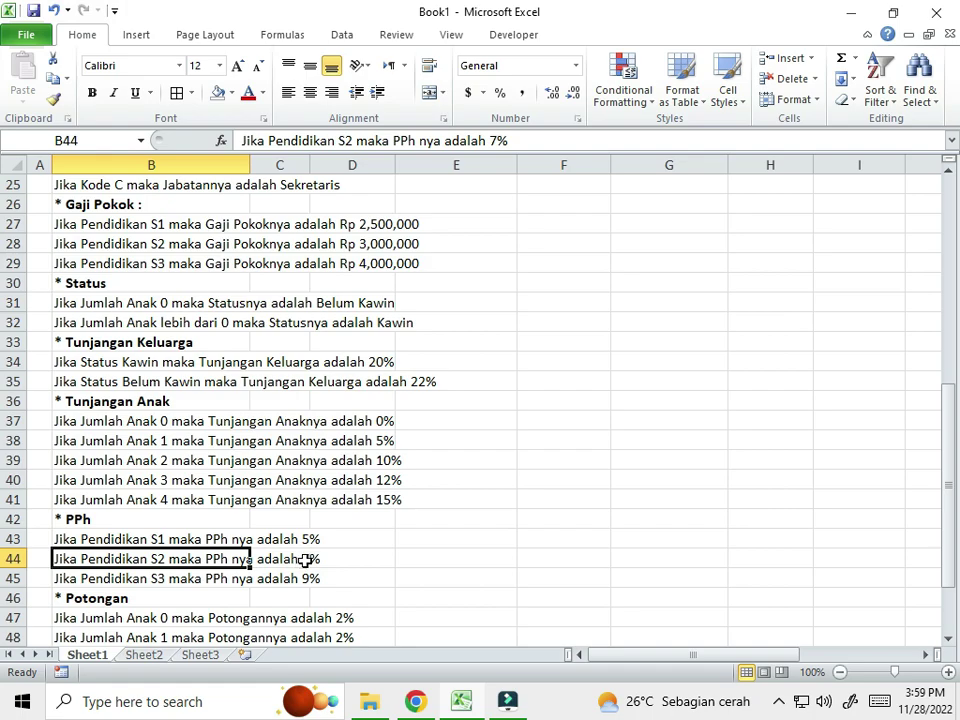
click(303, 559)
click(137, 578)
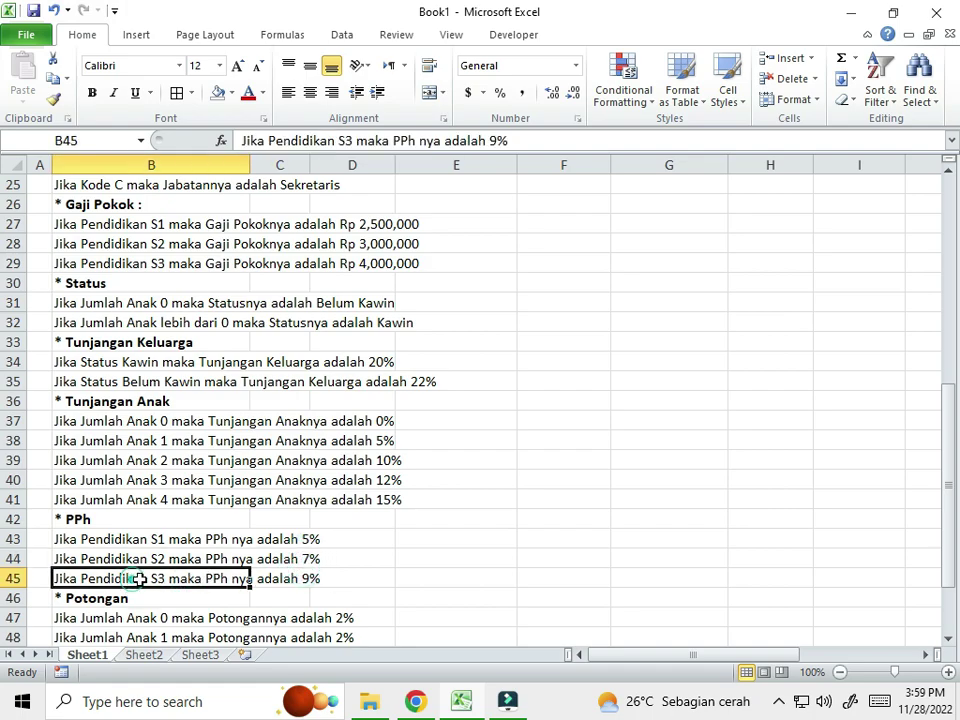
click(300, 580)
- Start an IF formula in Pph cell L4 with Pendidikan cell D4 as the tested cell
scroll(381, 578, up, 8)
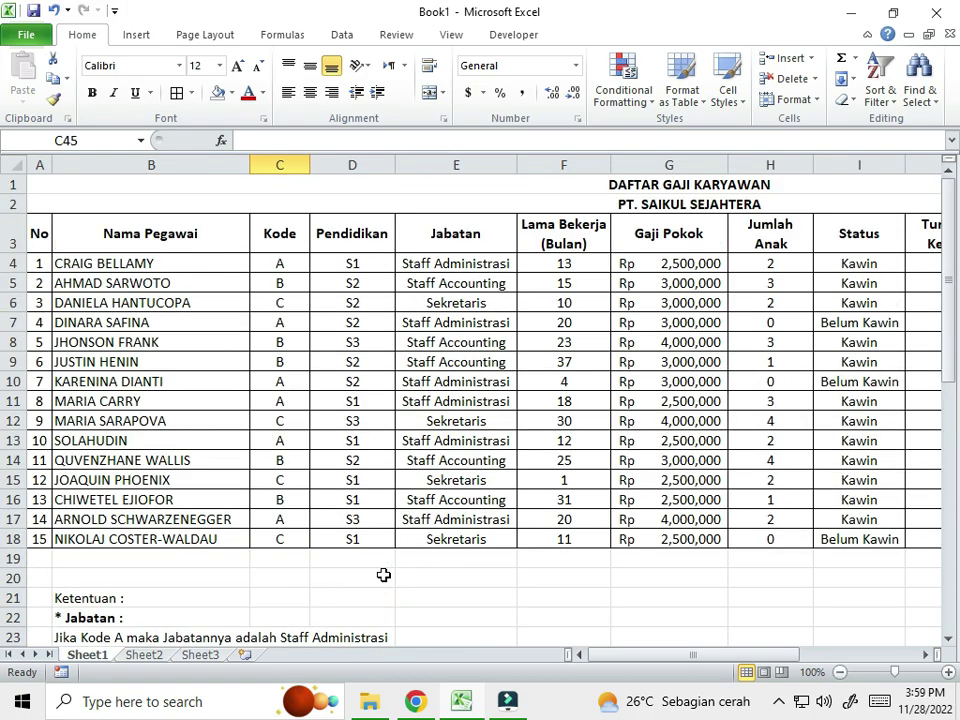
drag(652, 662, 748, 660)
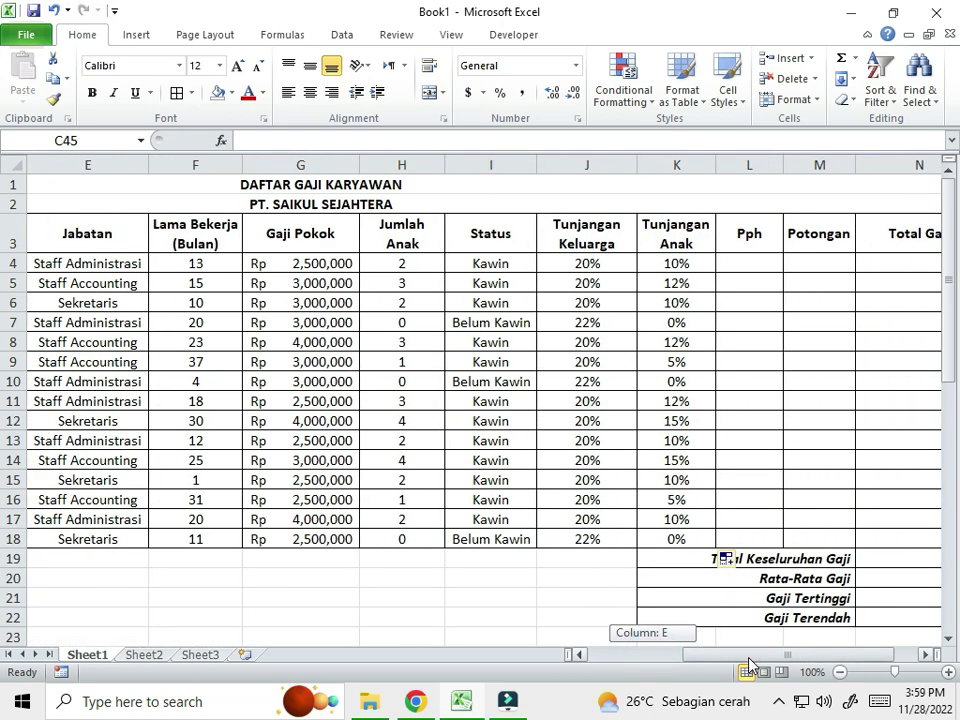
click(757, 265)
drag(748, 653, 735, 653)
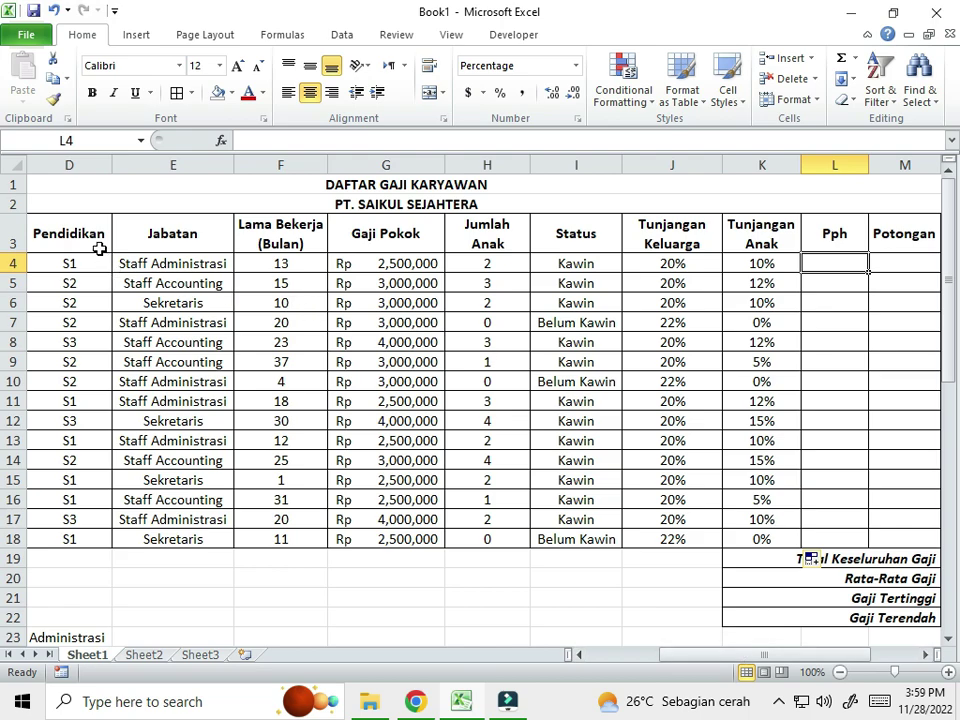
text(=if)
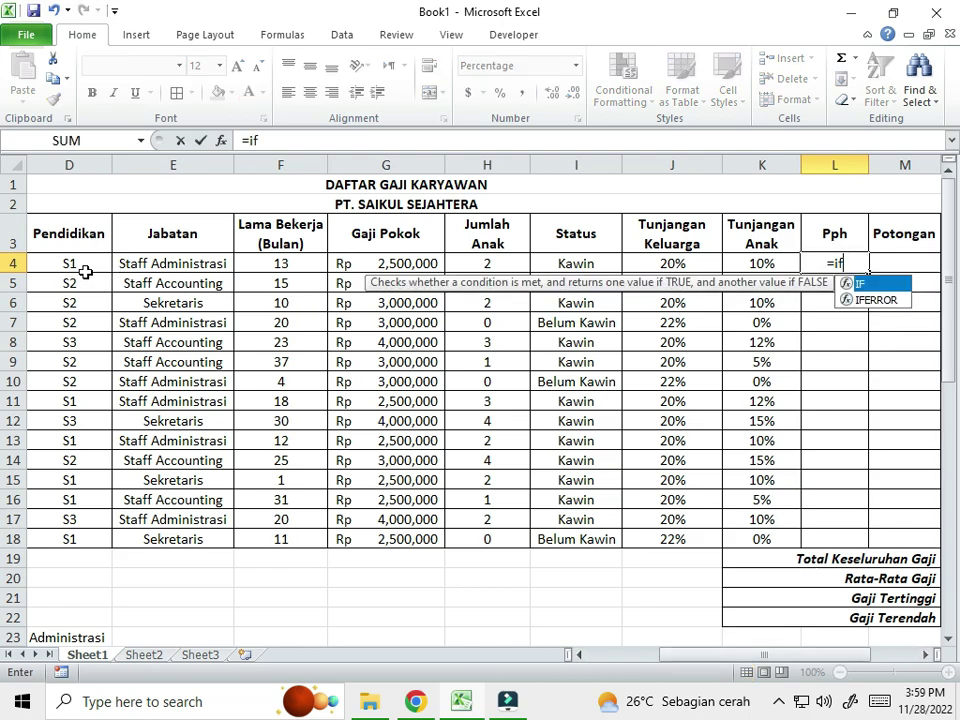
text(()
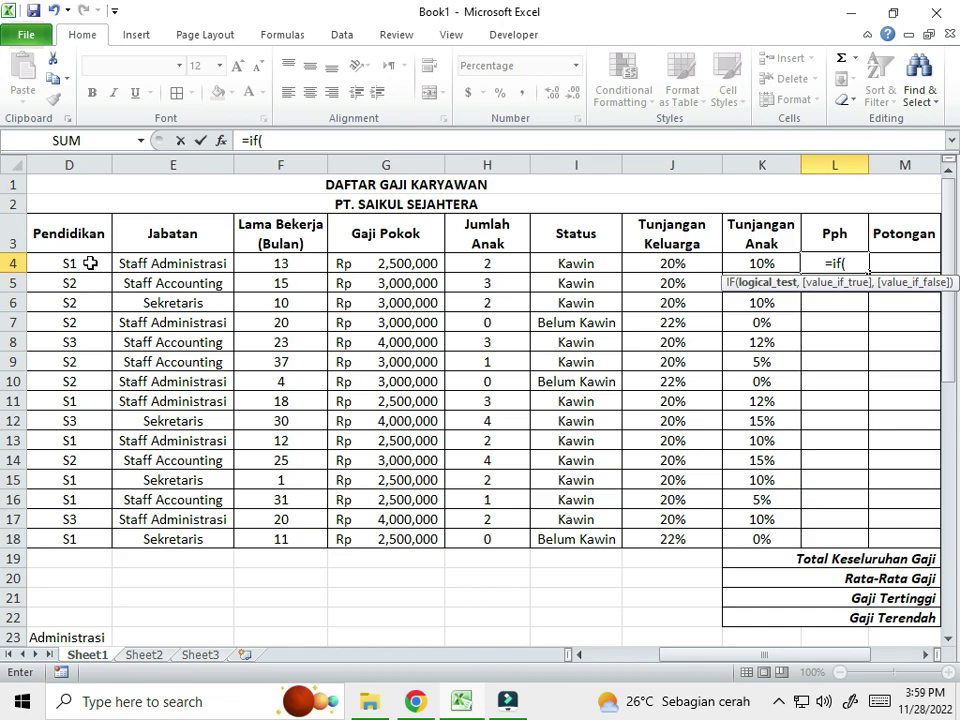
click(88, 262)
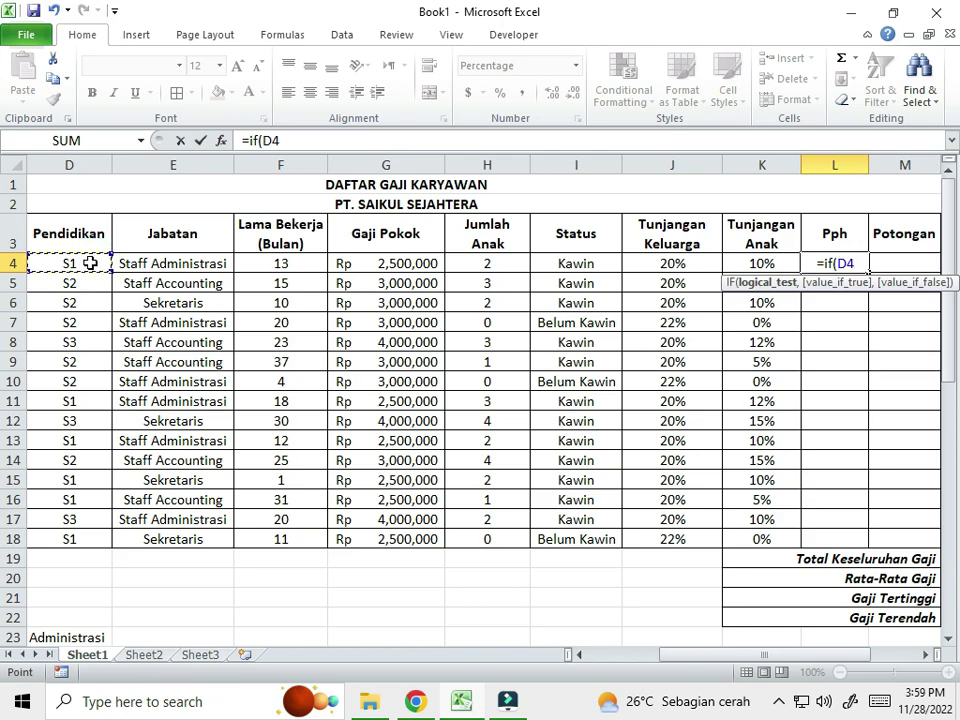
- Make the first IF in L4 return 5% when Pendidikan cell D4 equals "S1"
text(=)
text(1")
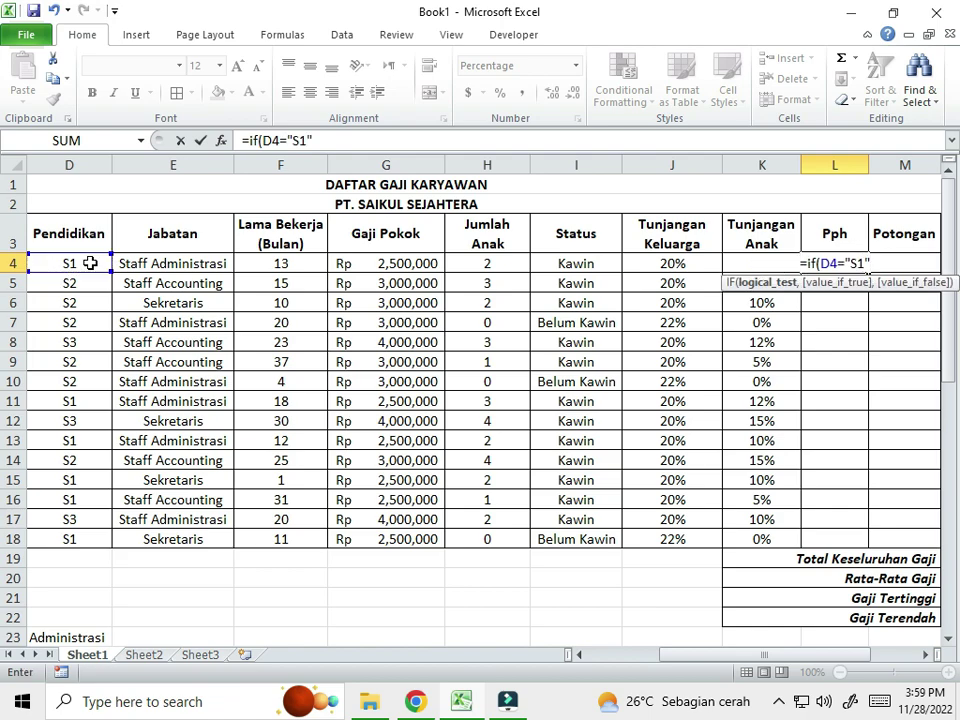
text(,)
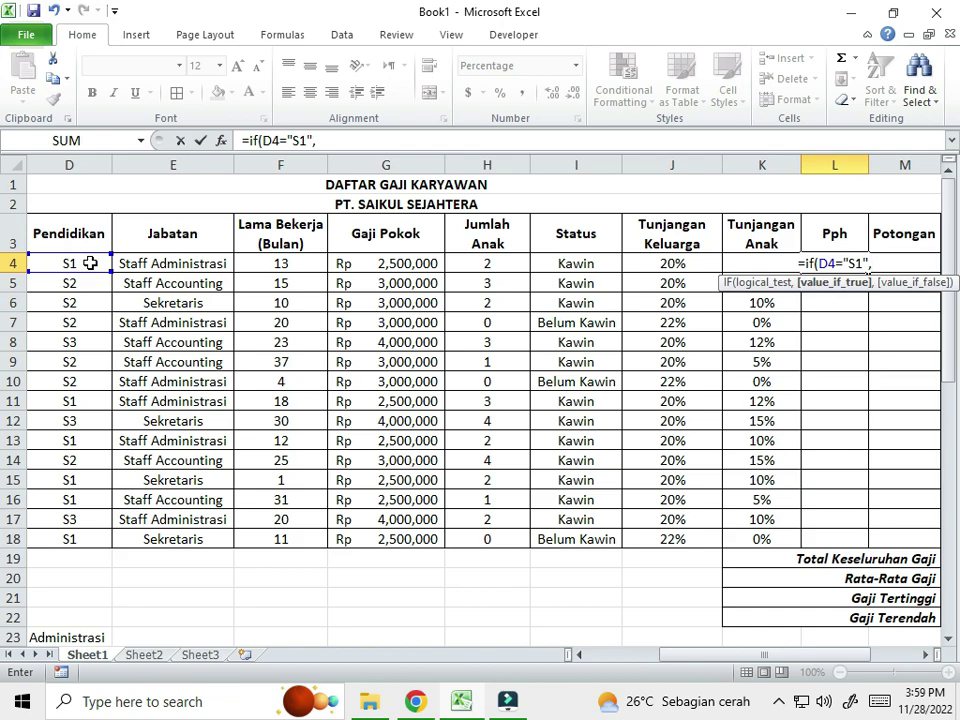
text(5%)
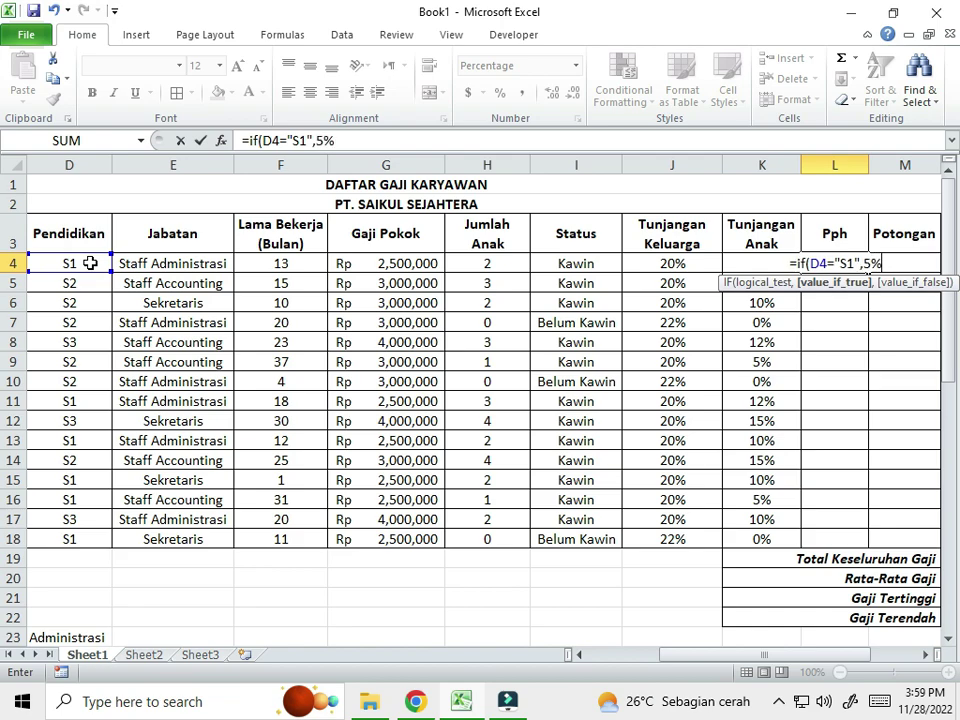
text(,)
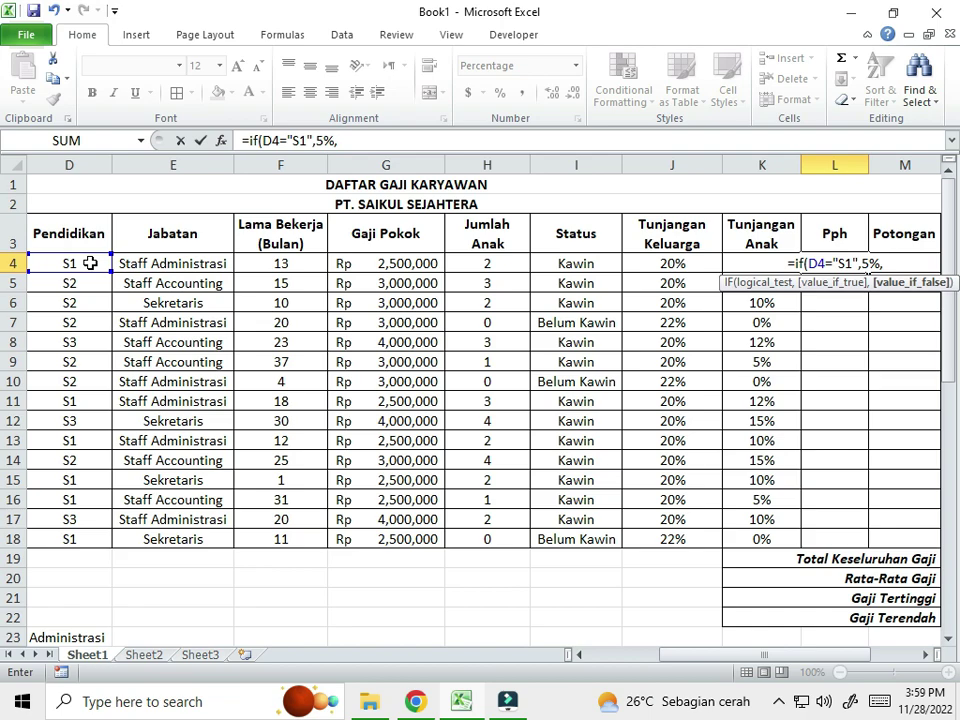
- Nest a second IF in the L4 formula that returns 7% when D4 equals "S2"
text(if()
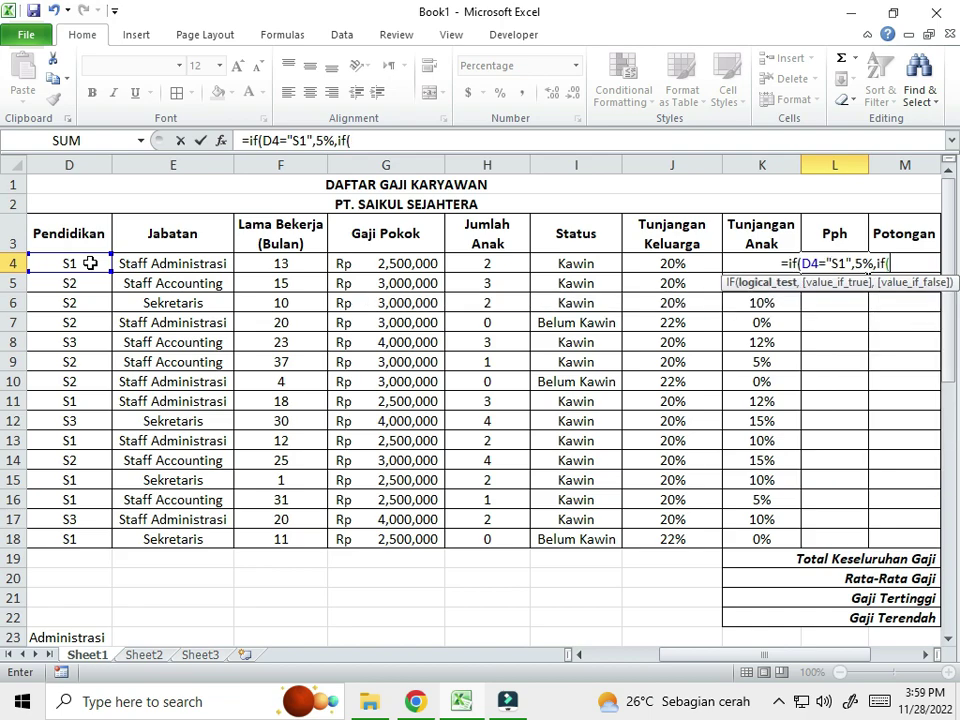
click(90, 263)
text(="S2")
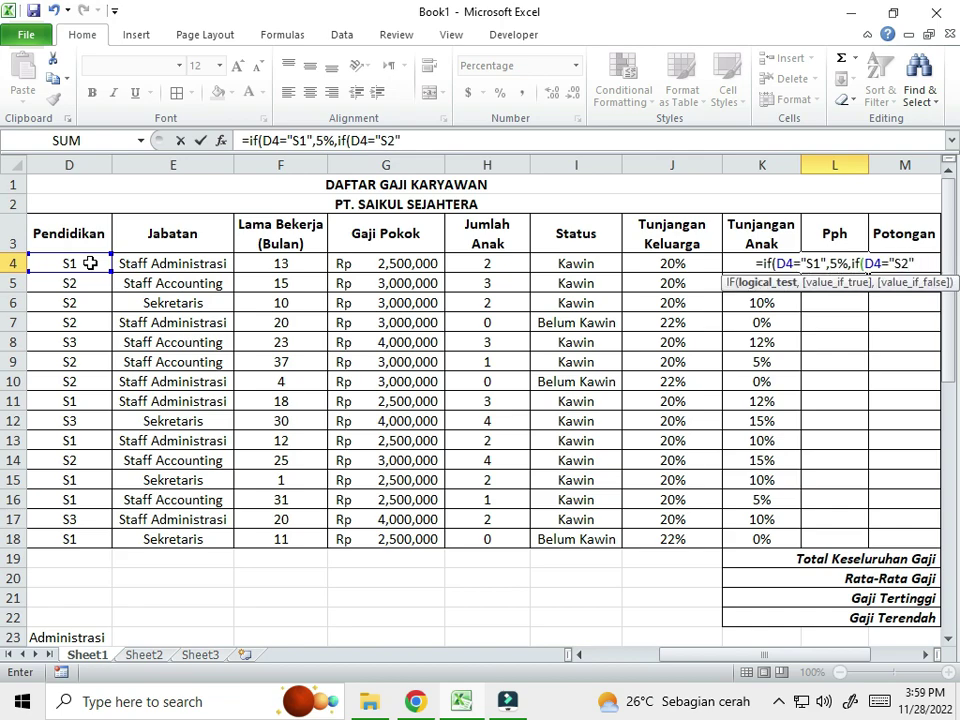
text(,)
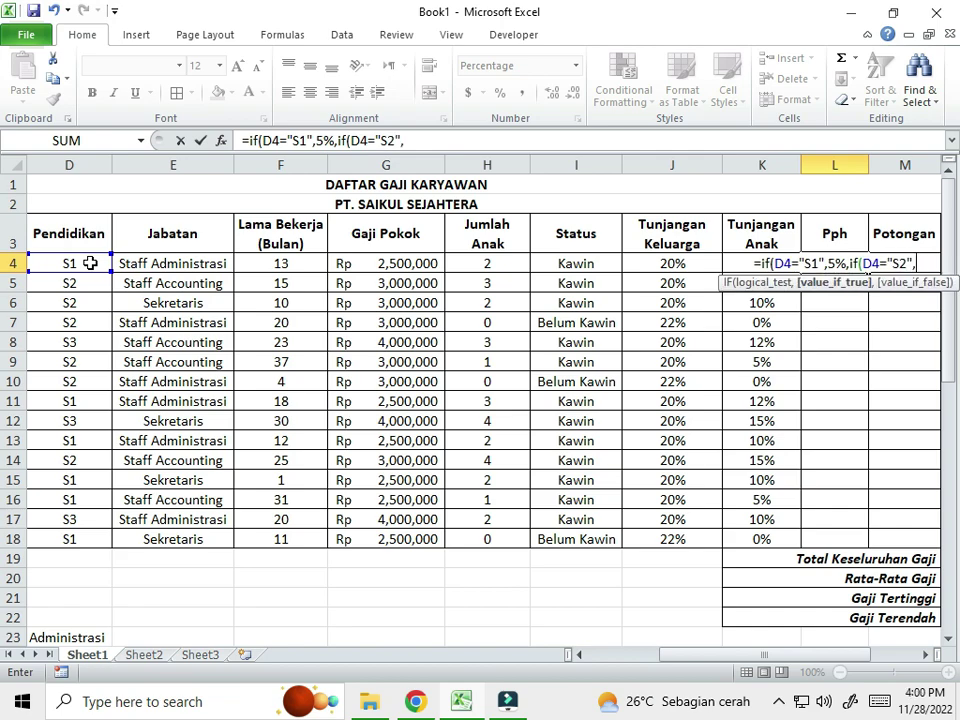
text(7%)
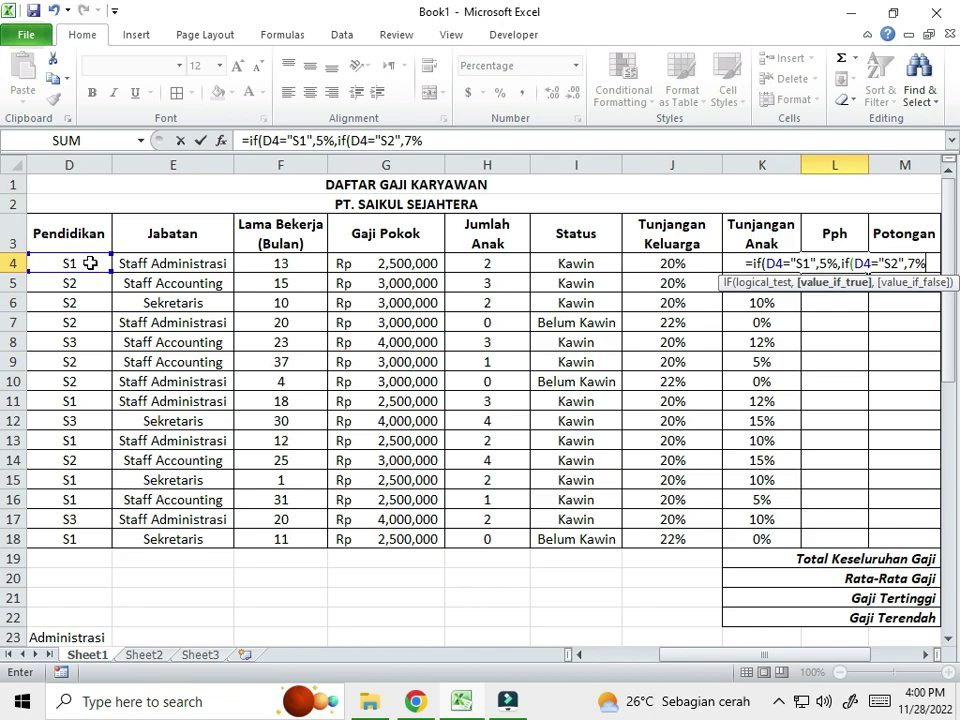
text(,)
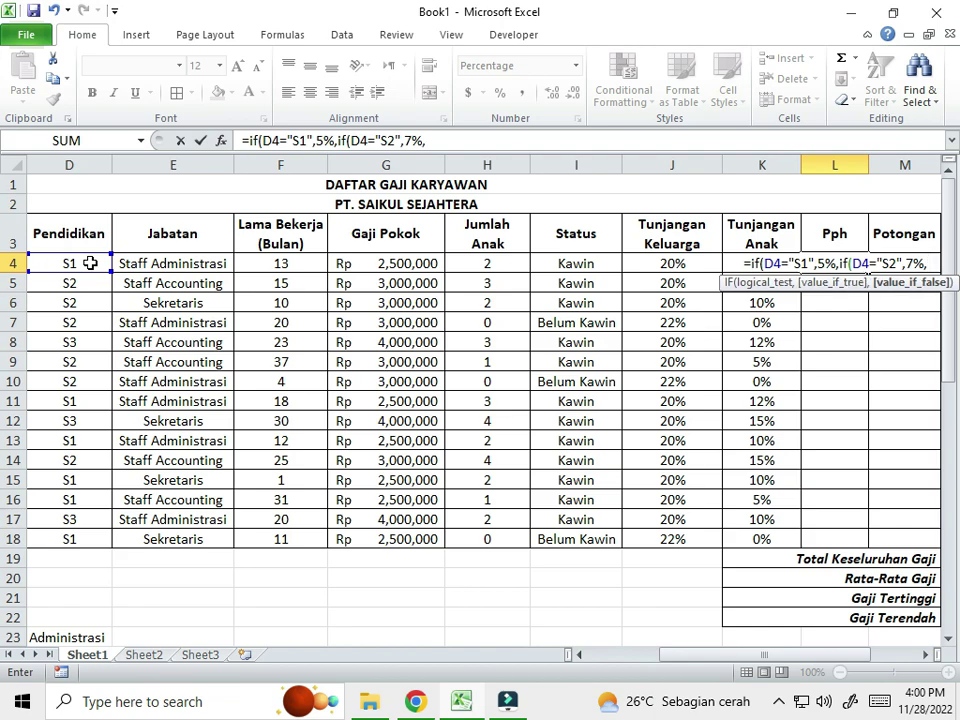
- Complete the L4 formula with 9% as the final value-if-false argument and fill it down to L18
text(9)
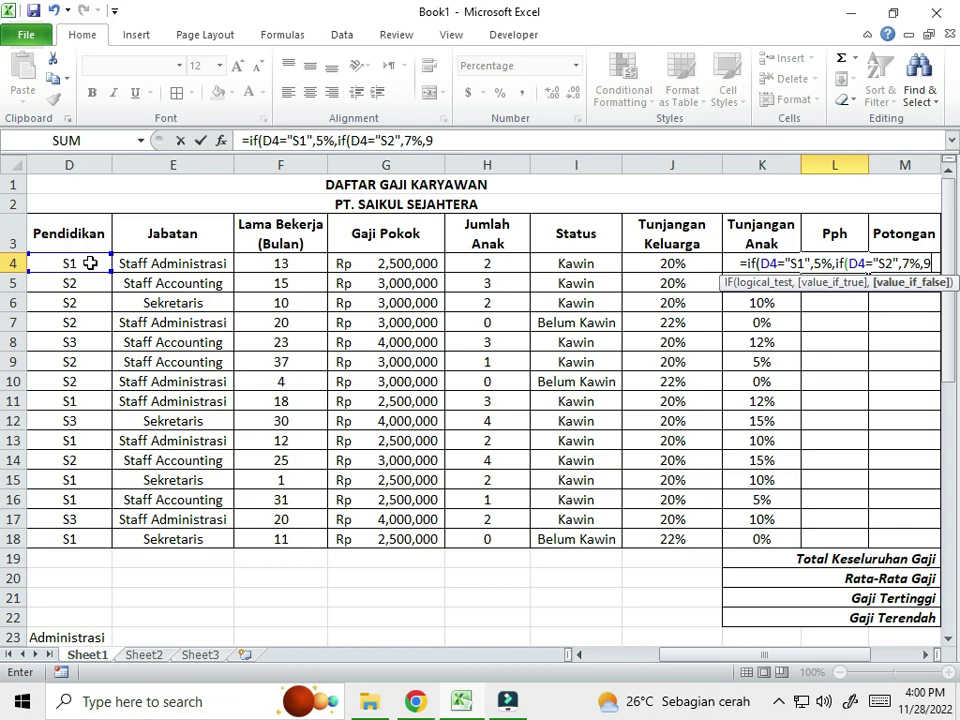
text(%)
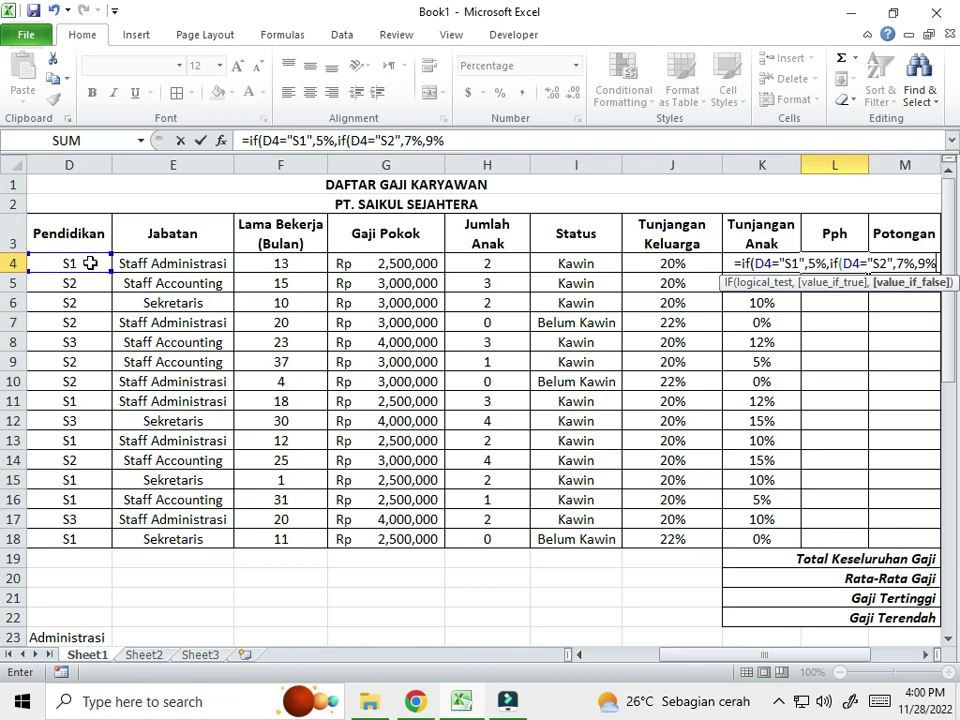
text()))
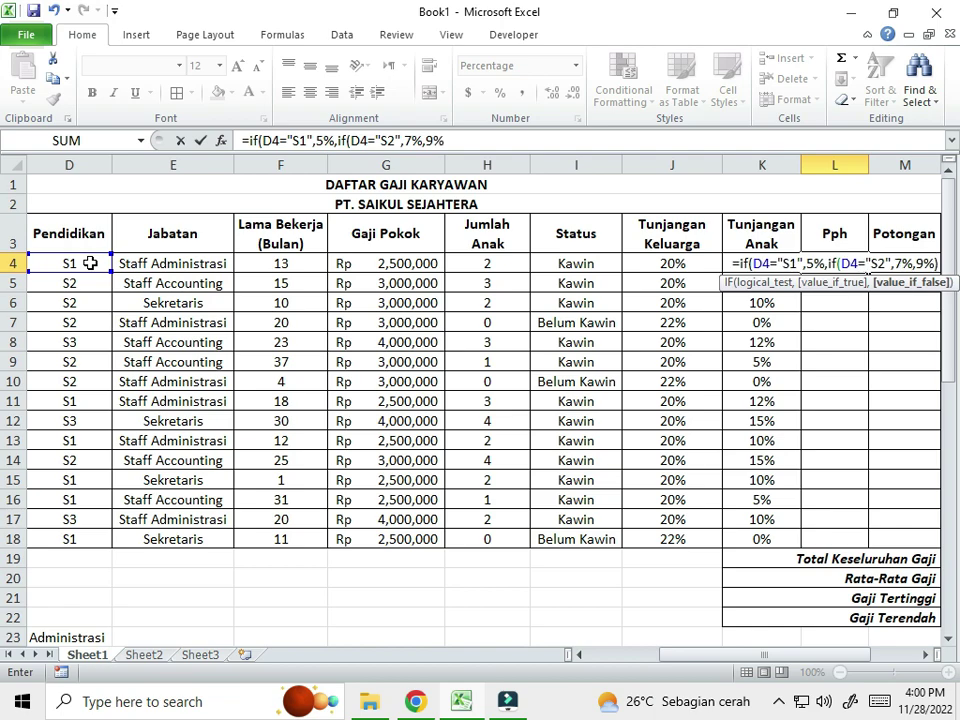
key(Return)
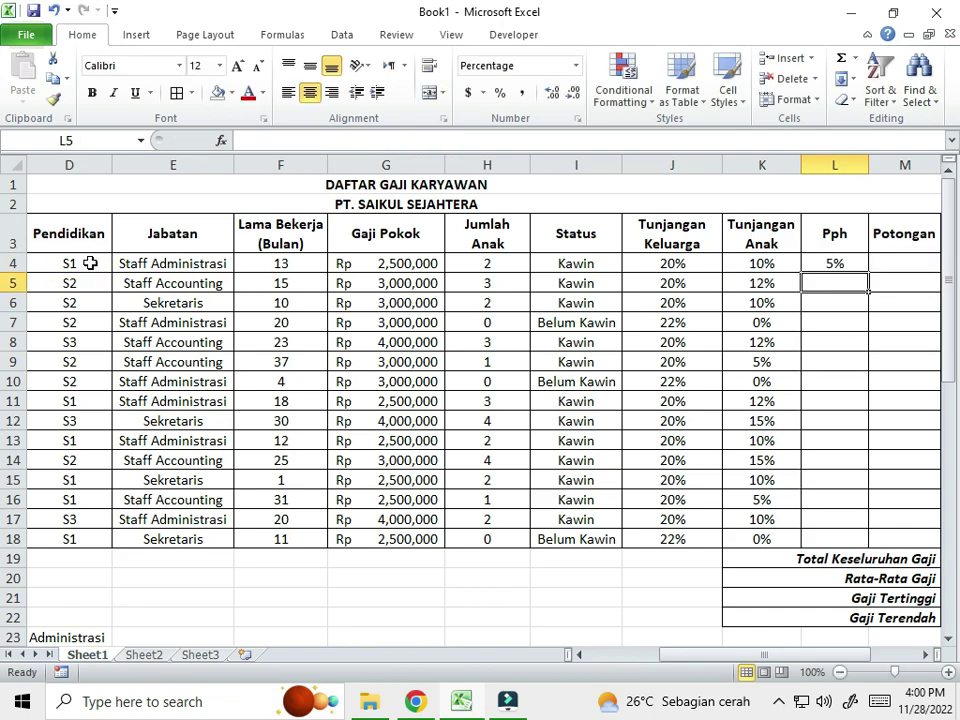
click(850, 262)
drag(871, 272, 864, 533)
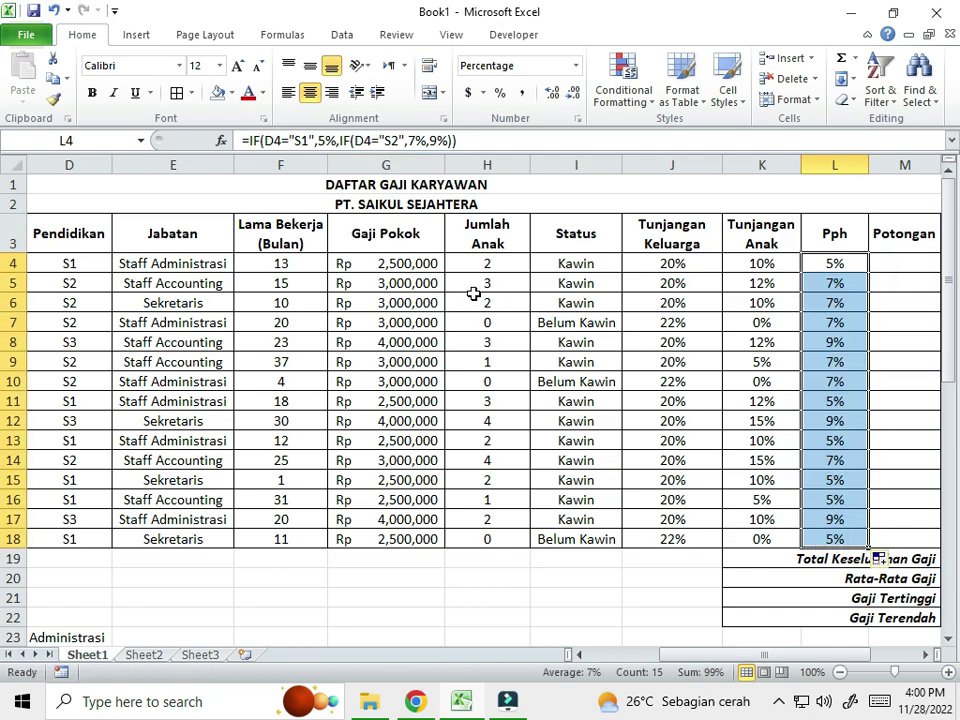
- Examine the Potongan rules in rows 47 to 51, matching each Jumlah Anak with its percentage
scroll(480, 310, down, 1)
scroll(497, 345, up, 1)
click(910, 258)
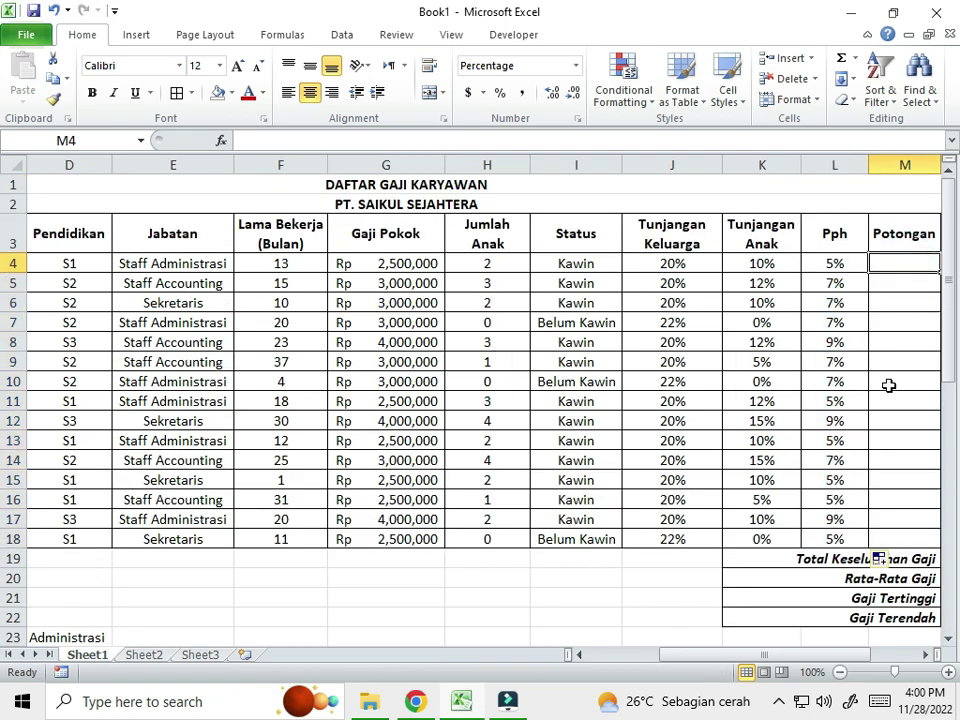
drag(831, 656, 870, 652)
drag(810, 654, 705, 660)
scroll(281, 439, down, 10)
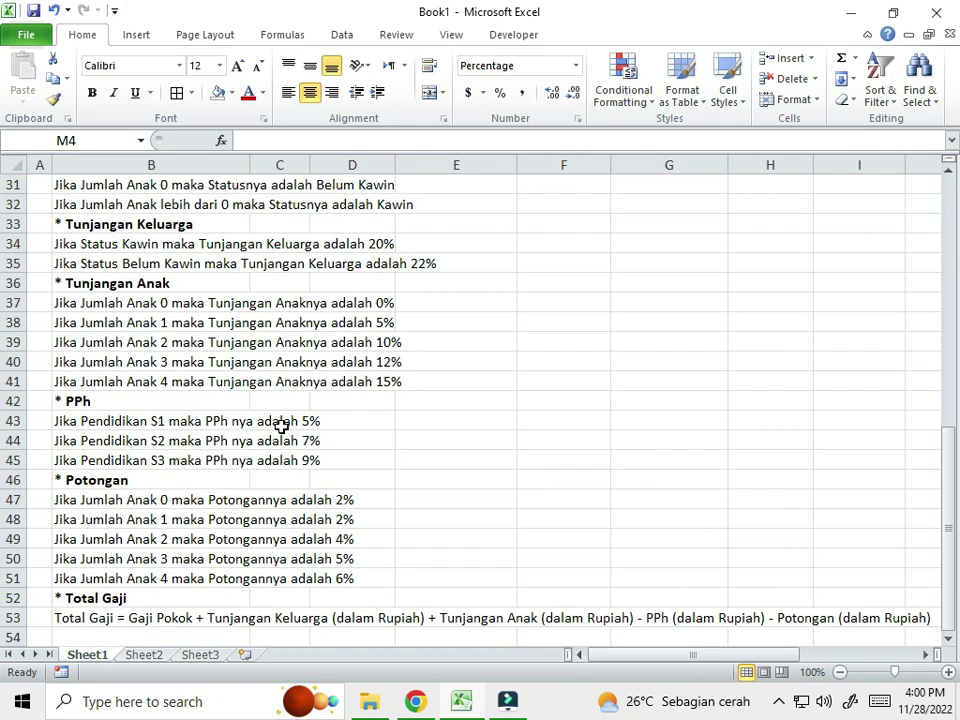
click(78, 500)
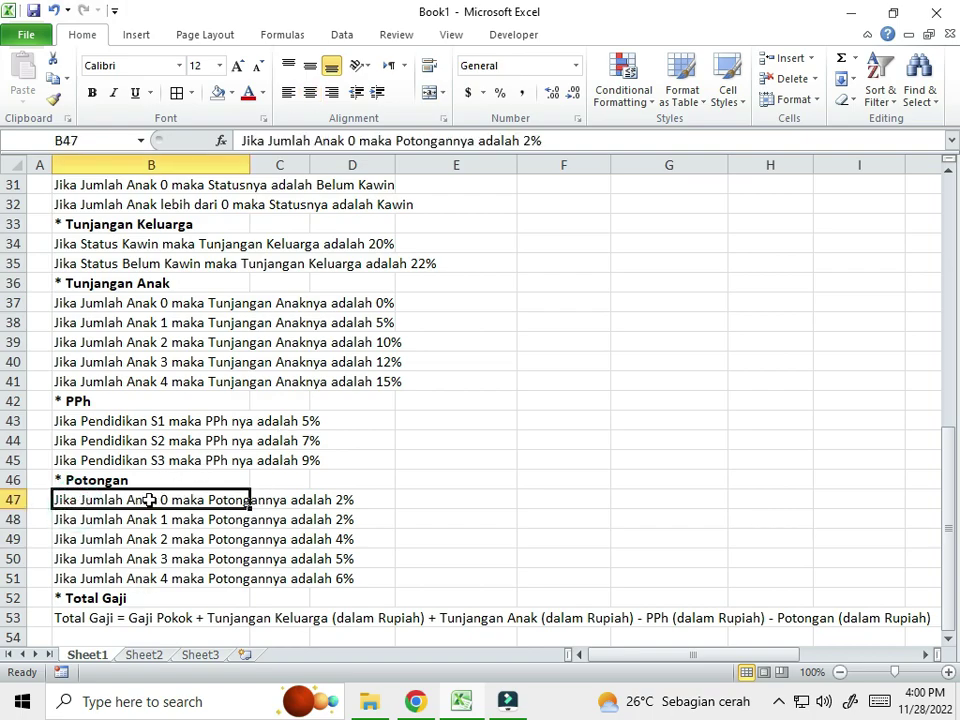
click(347, 496)
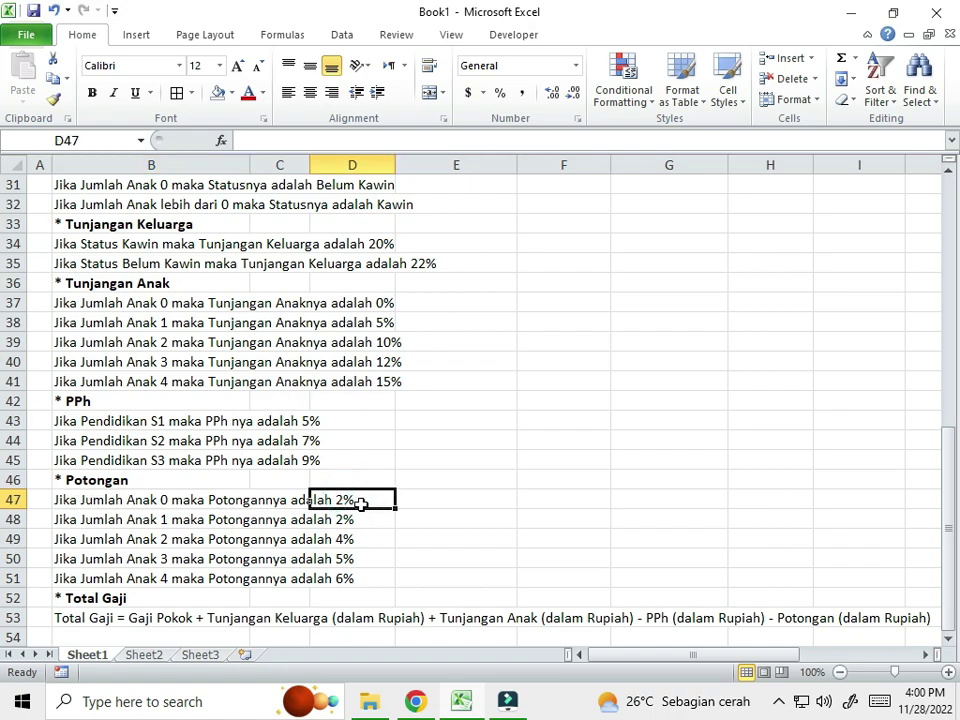
- Change the Potongan percentage for Jumlah Anak 1 in rule cell B48 to 3%
click(332, 521)
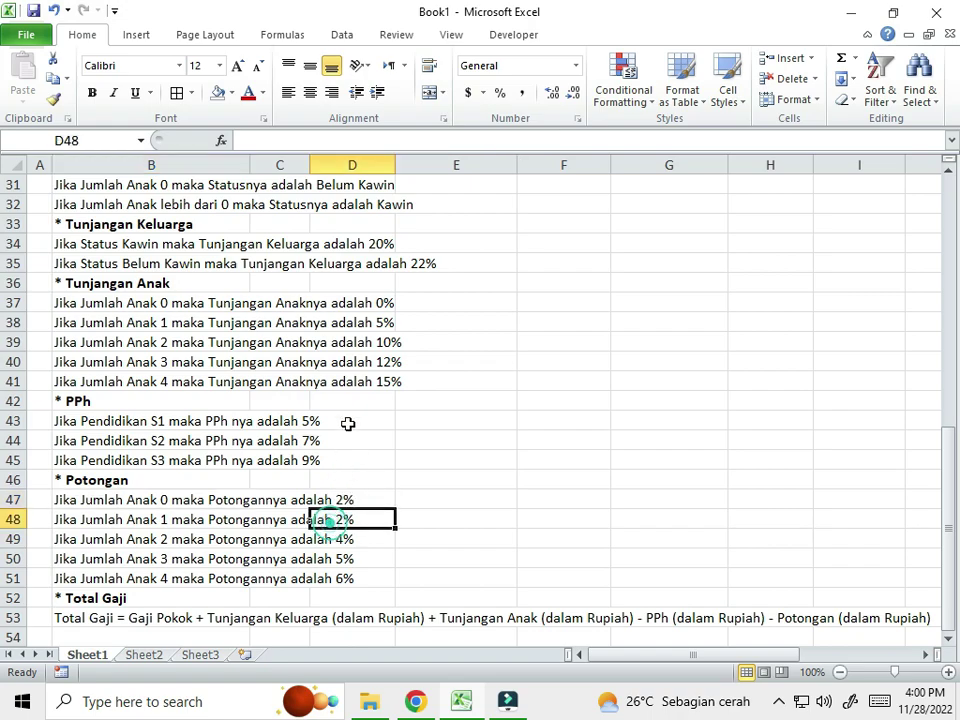
click(110, 525)
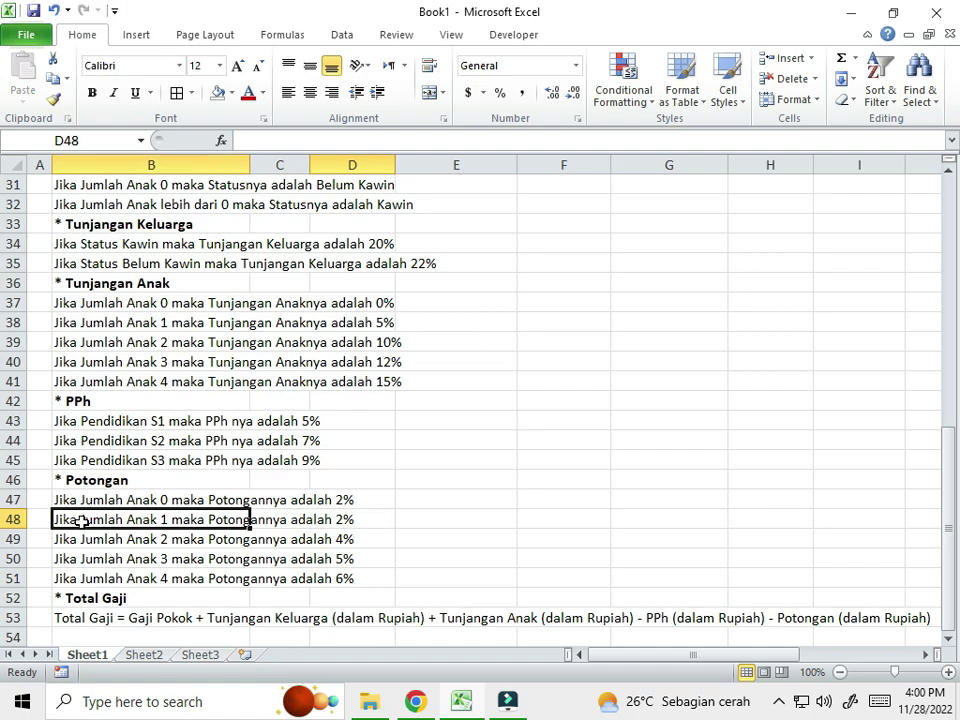
double_click(535, 143)
text(3)
key(Return)
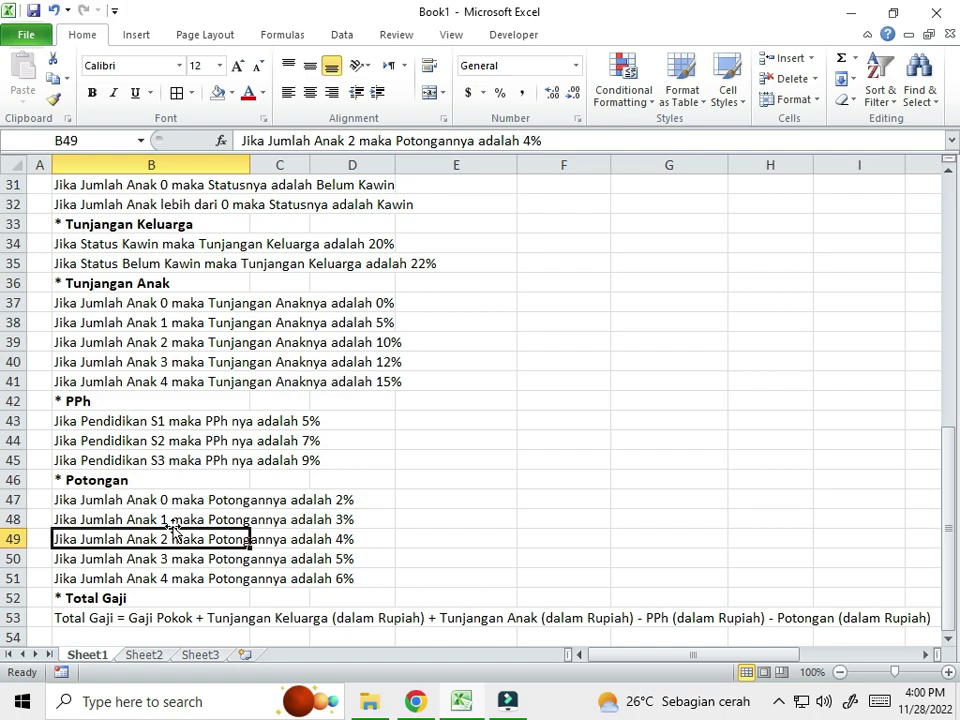
click(345, 519)
click(63, 541)
- Start an IF formula in M4 under Potongan that returns 2% when H4 equals 0
drag(729, 658, 883, 664)
scroll(797, 494, up, 10)
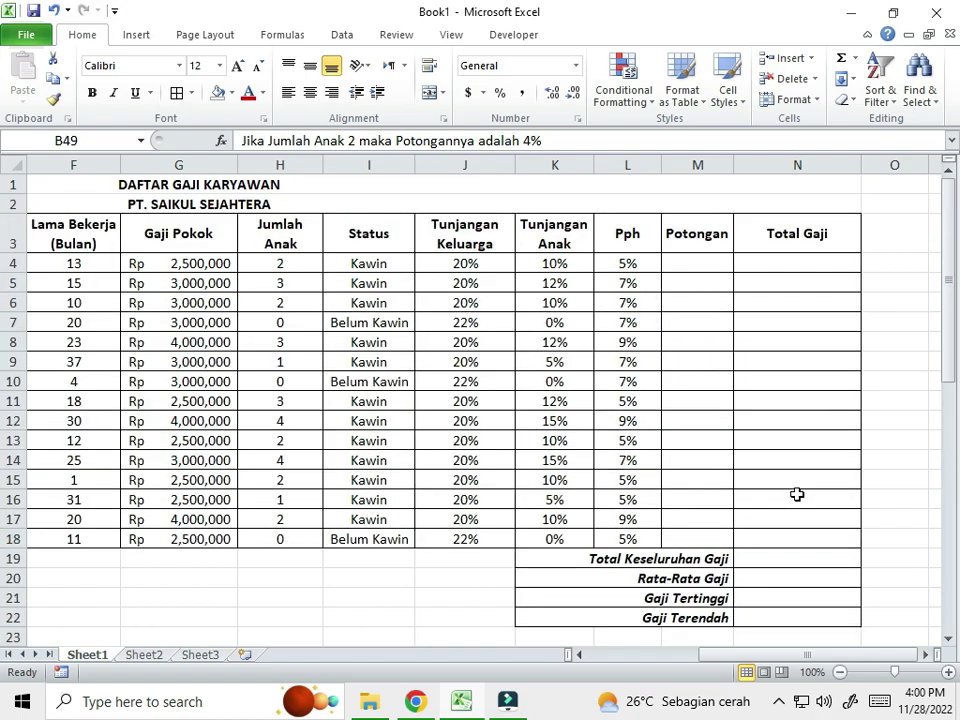
click(700, 260)
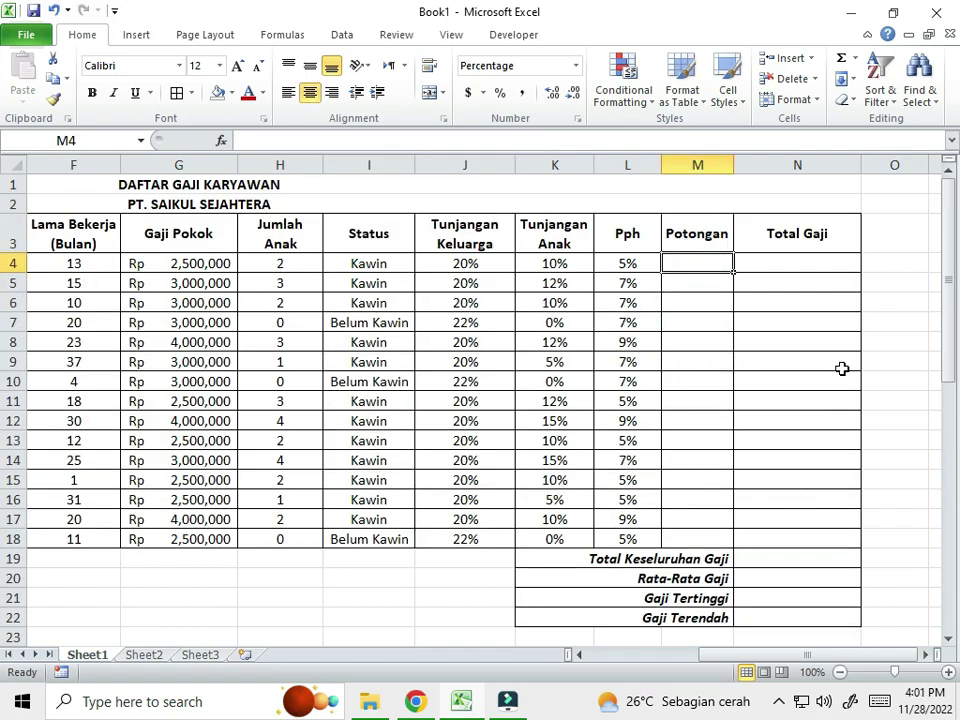
text(=if()
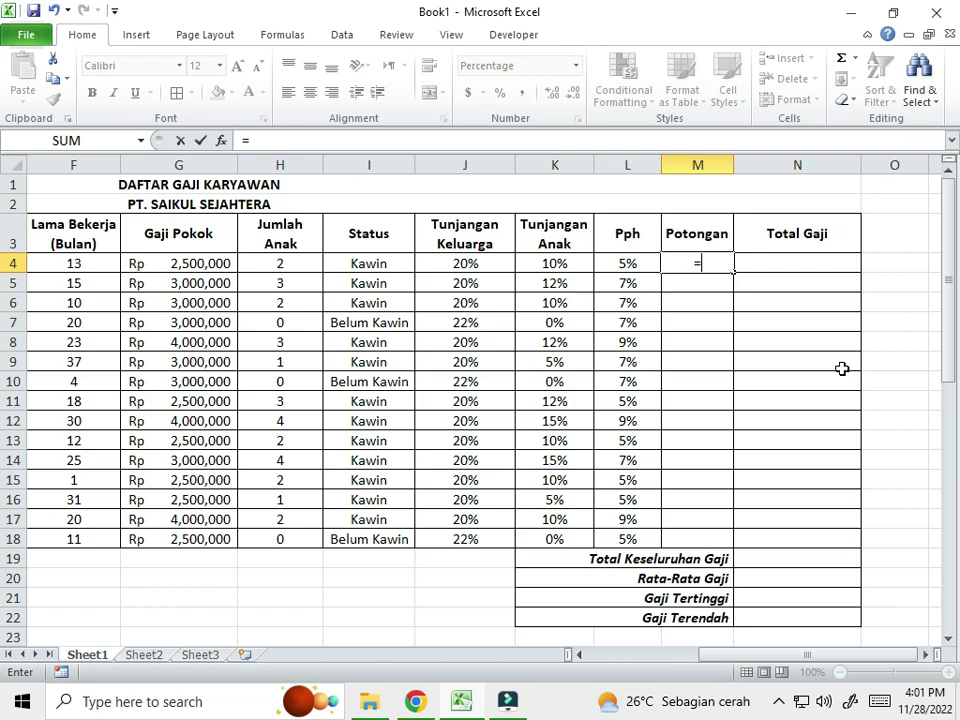
text(if)
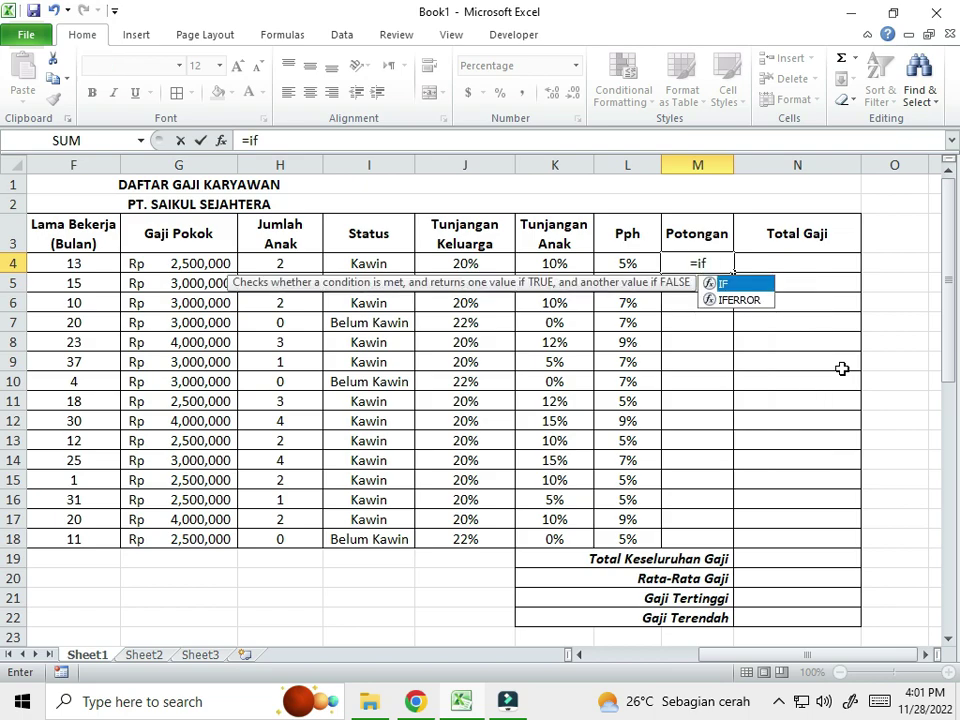
text(()
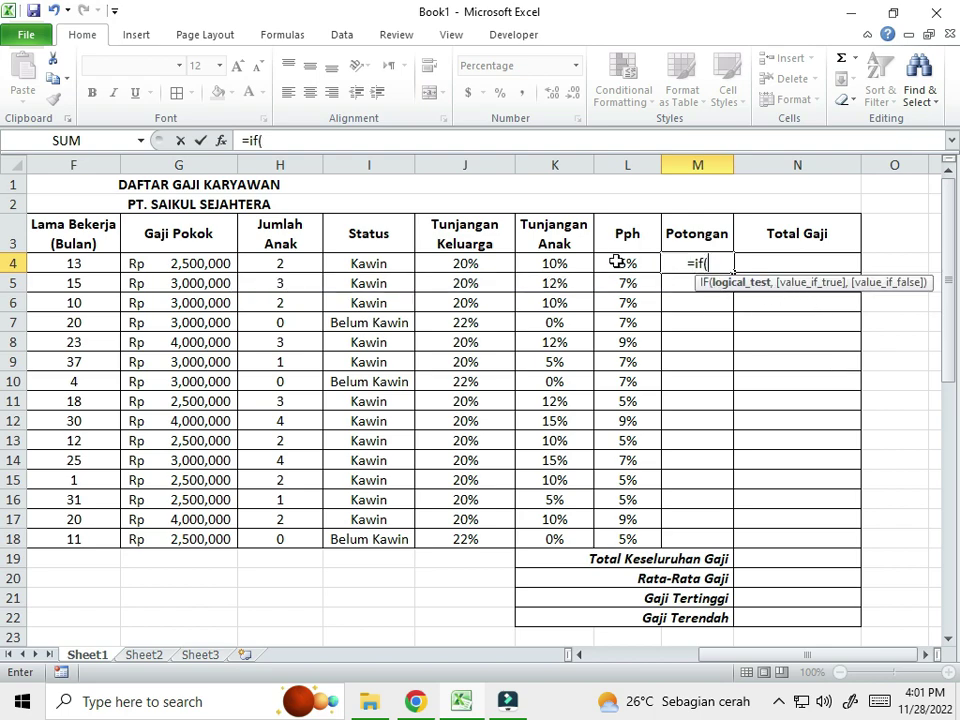
click(280, 262)
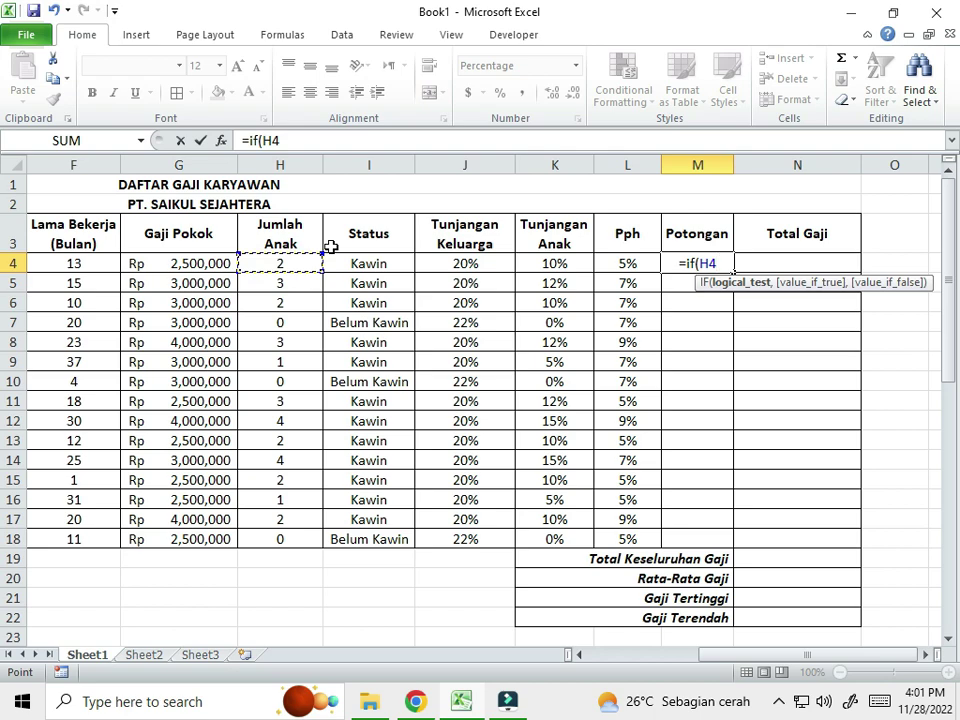
text(=0,)
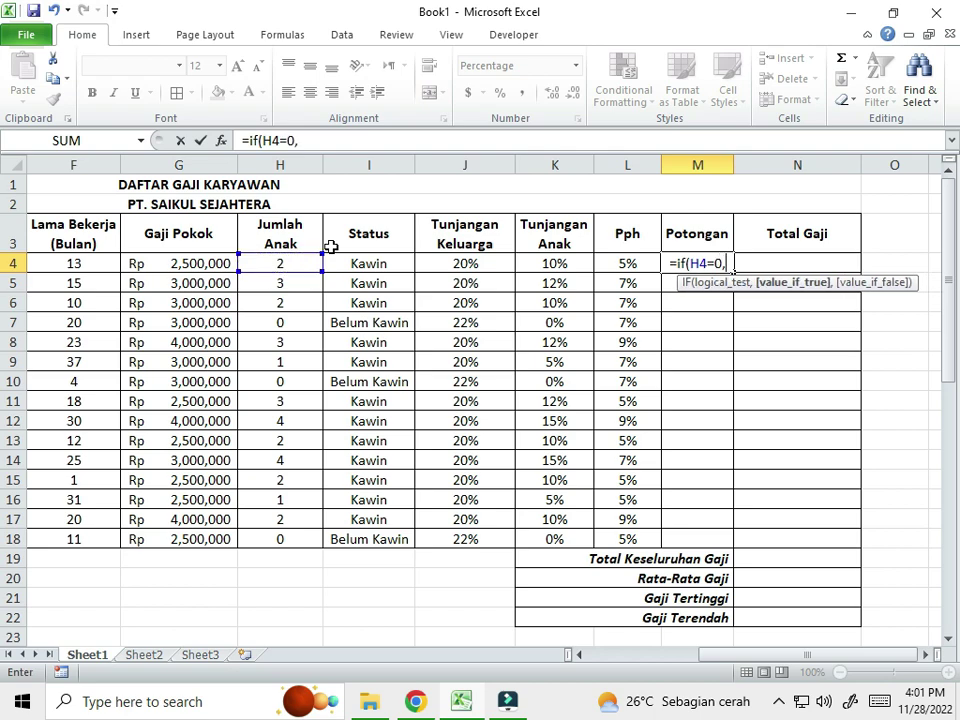
text(2)
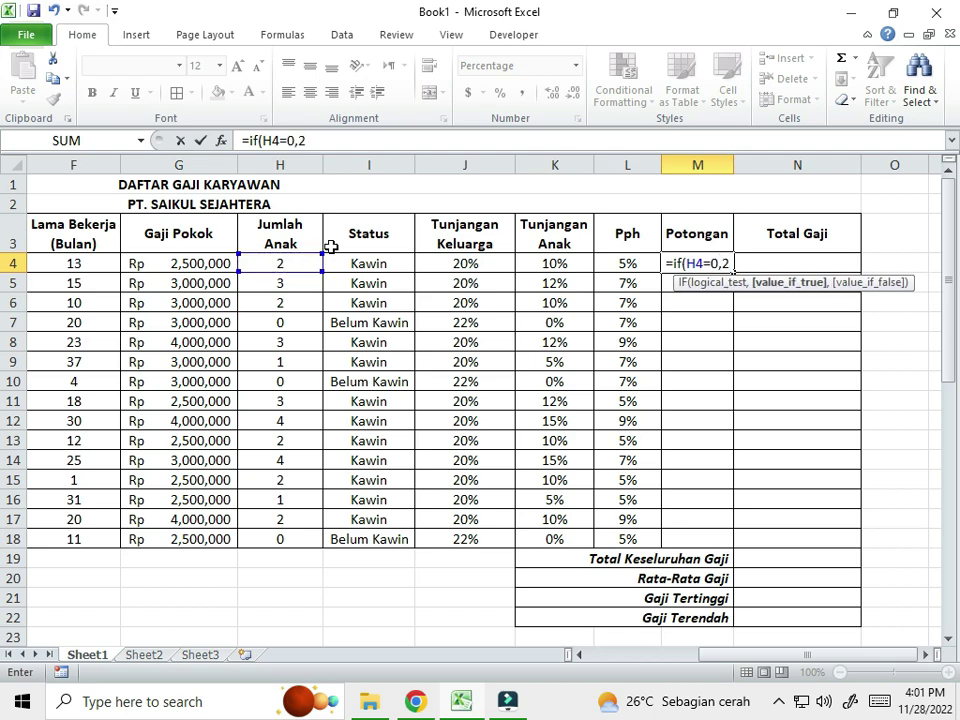
text(%,)
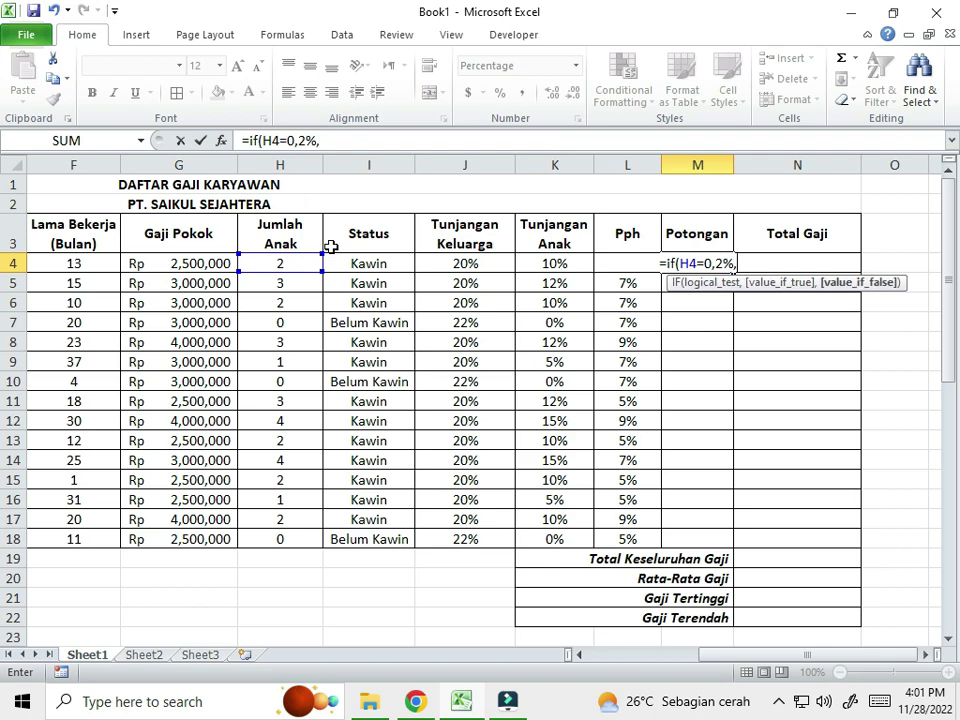
- Nest a second IF in the M4 formula that returns 3% when H4 equals 1
text(if)
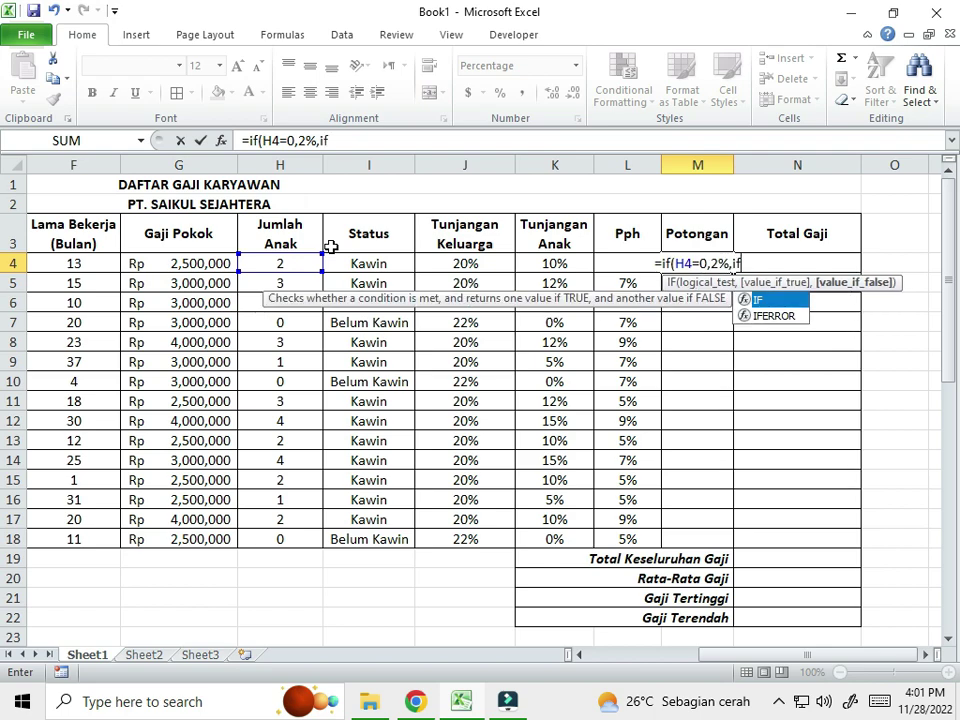
text(()
click(294, 257)
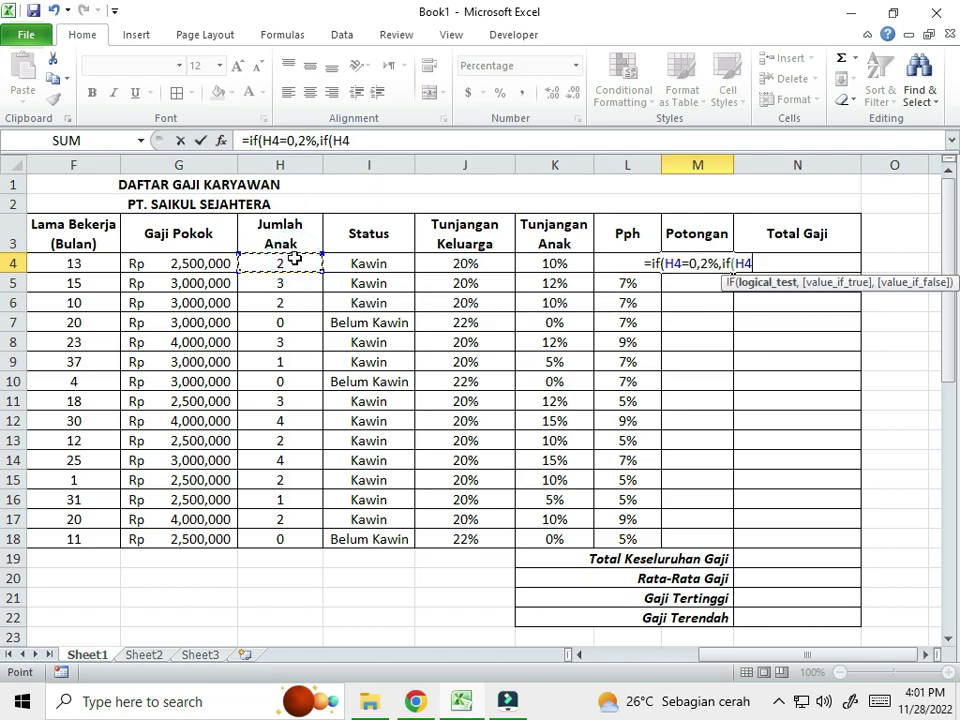
text(=1)
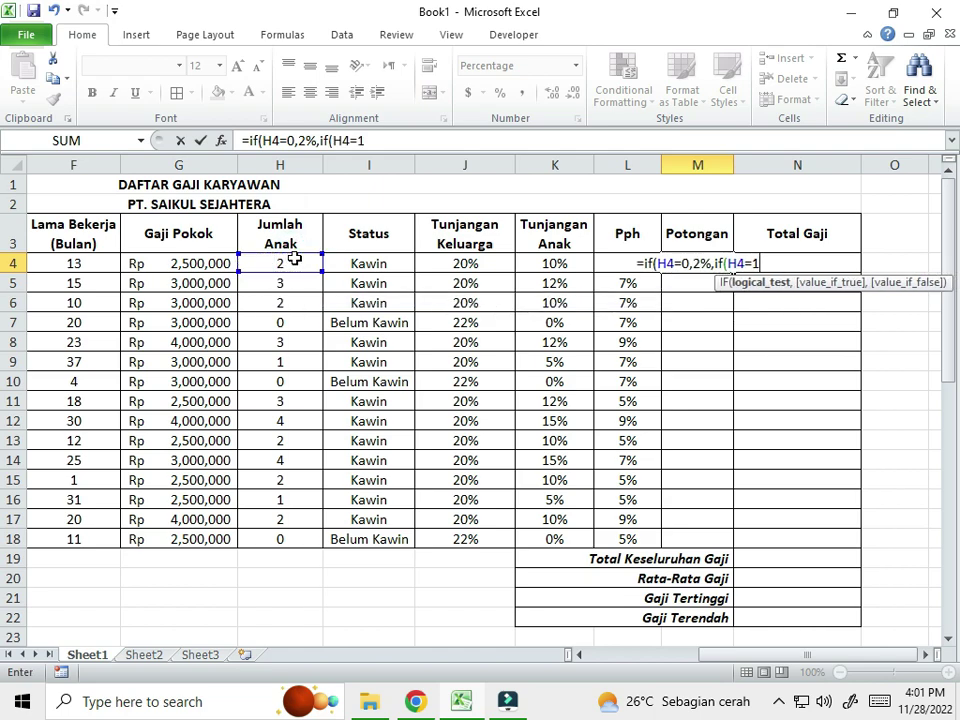
text(,)
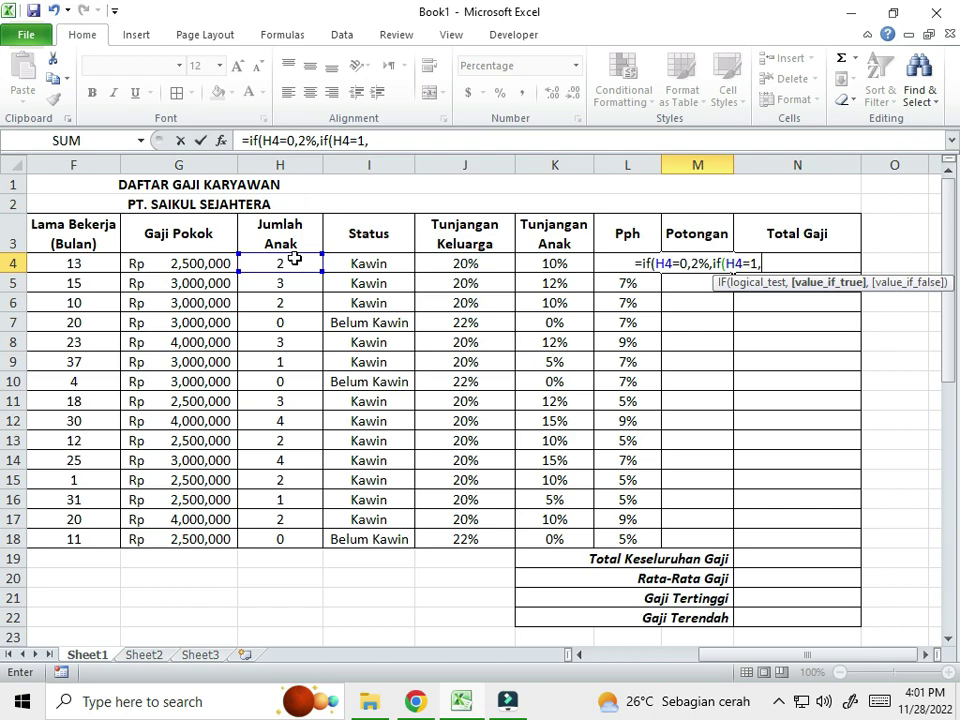
text(3%)
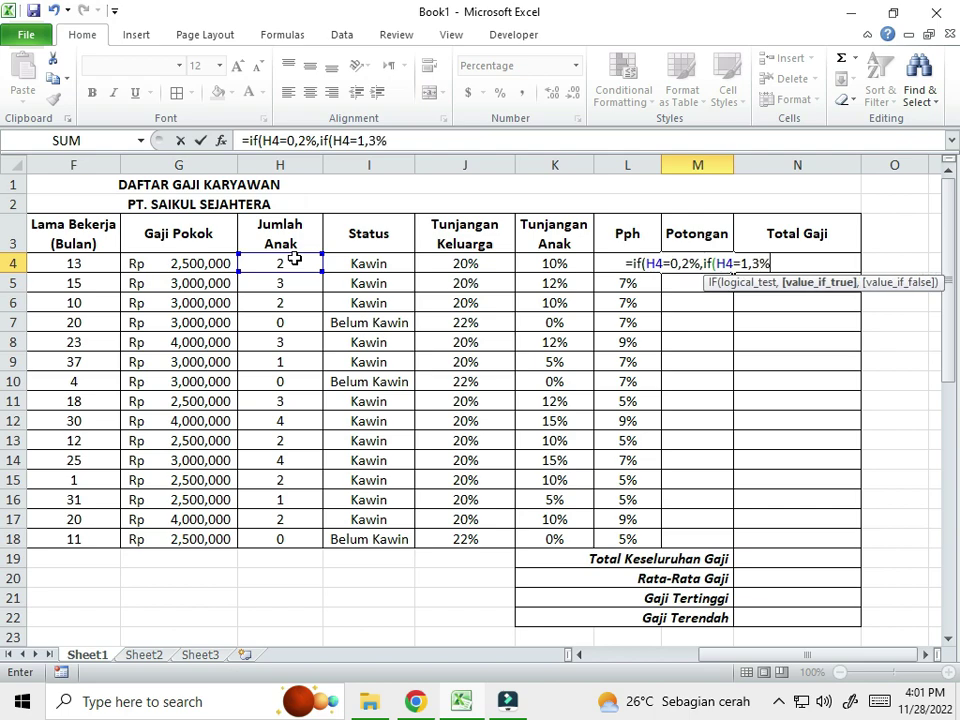
text(,)
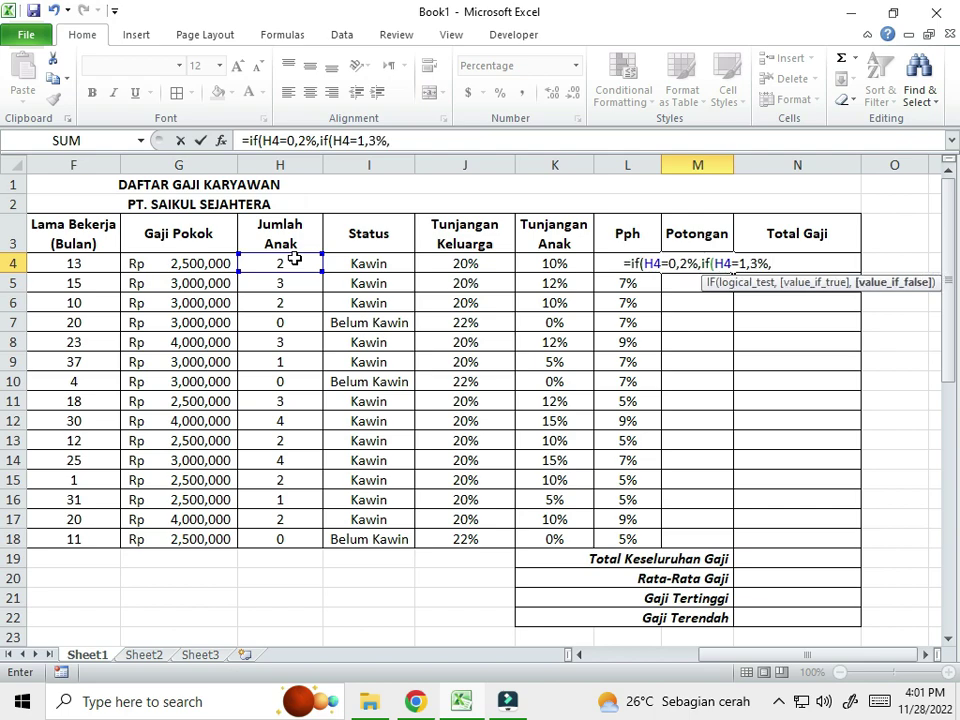
- Nest a third IF in the M4 formula that returns 4% when H4 equals 2
text(if()
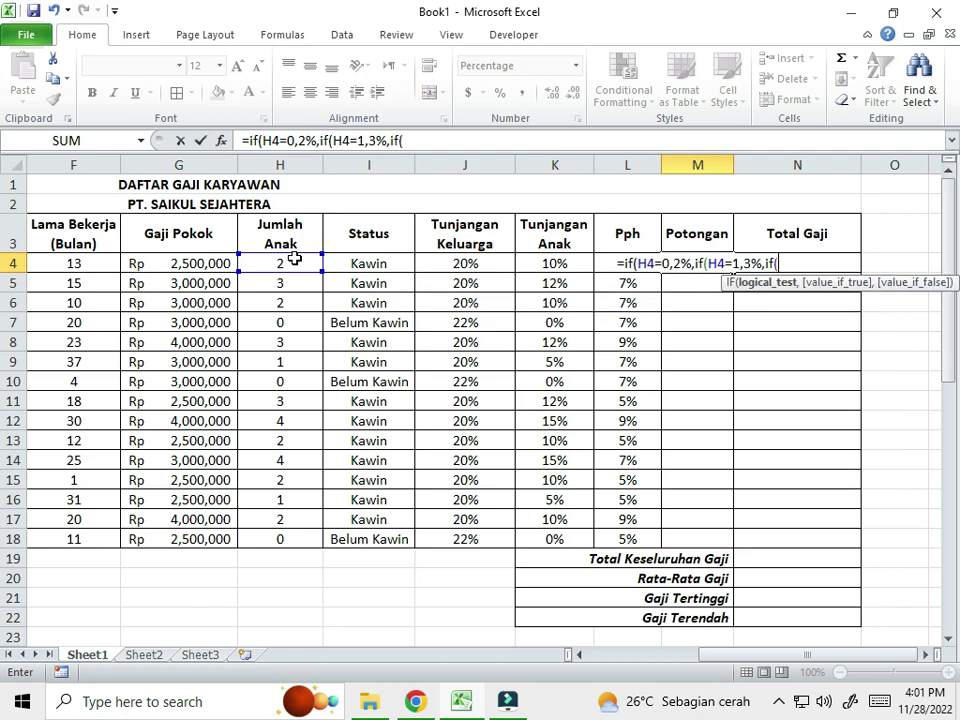
click(295, 259)
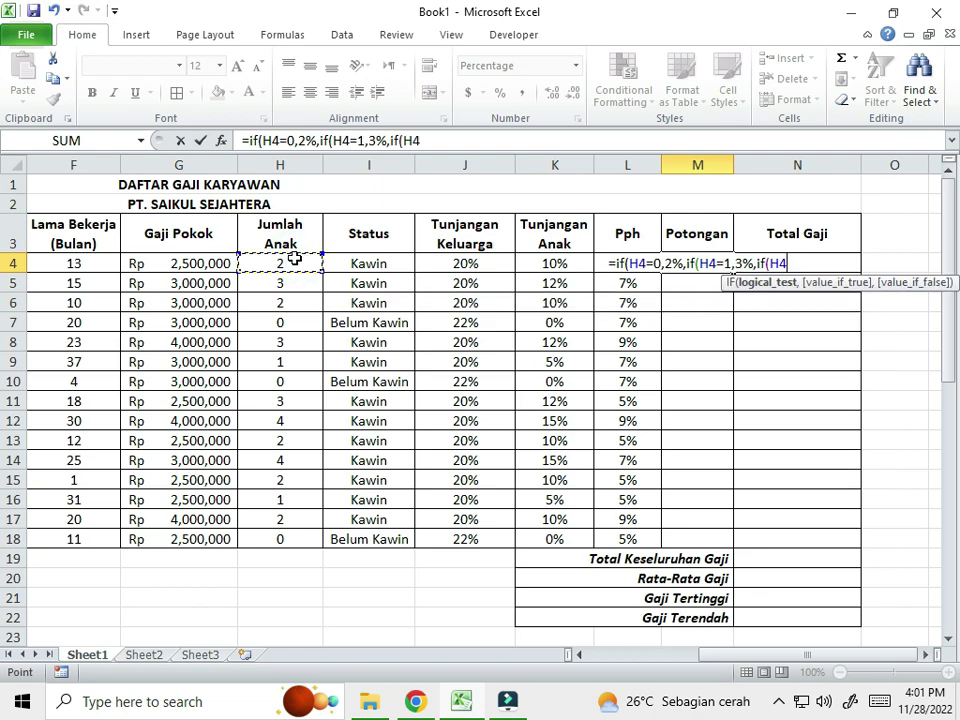
text(=2)
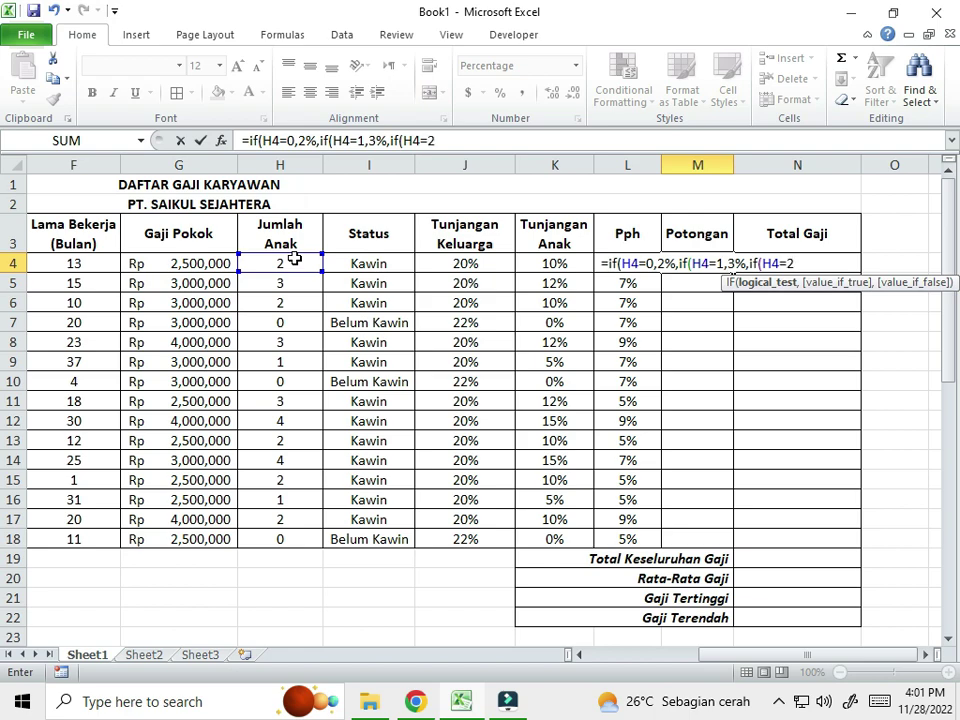
text(,)
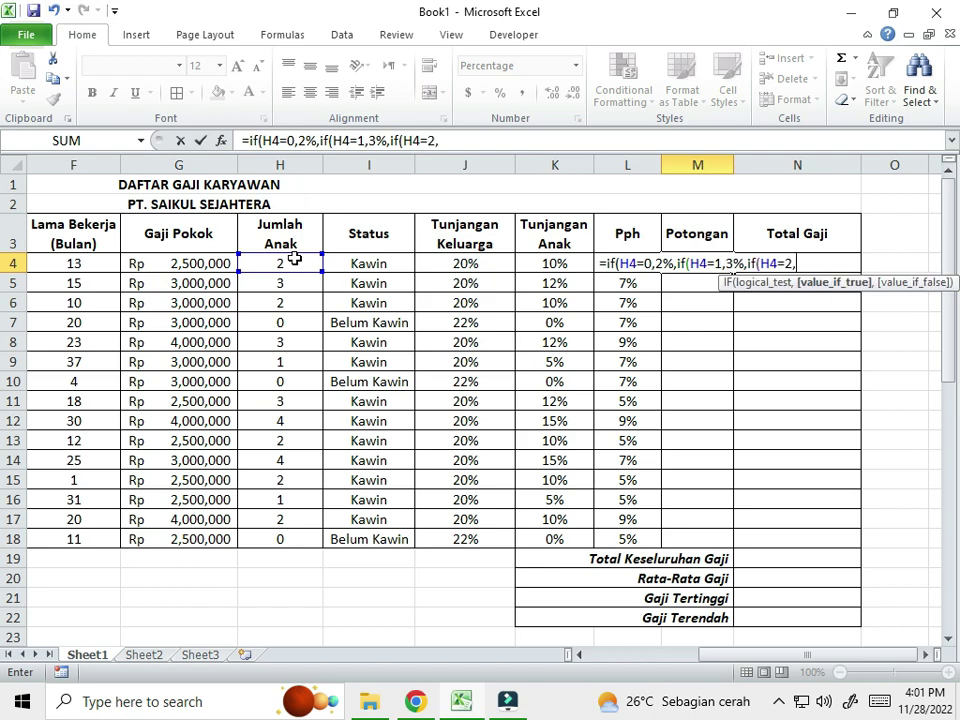
text(4)
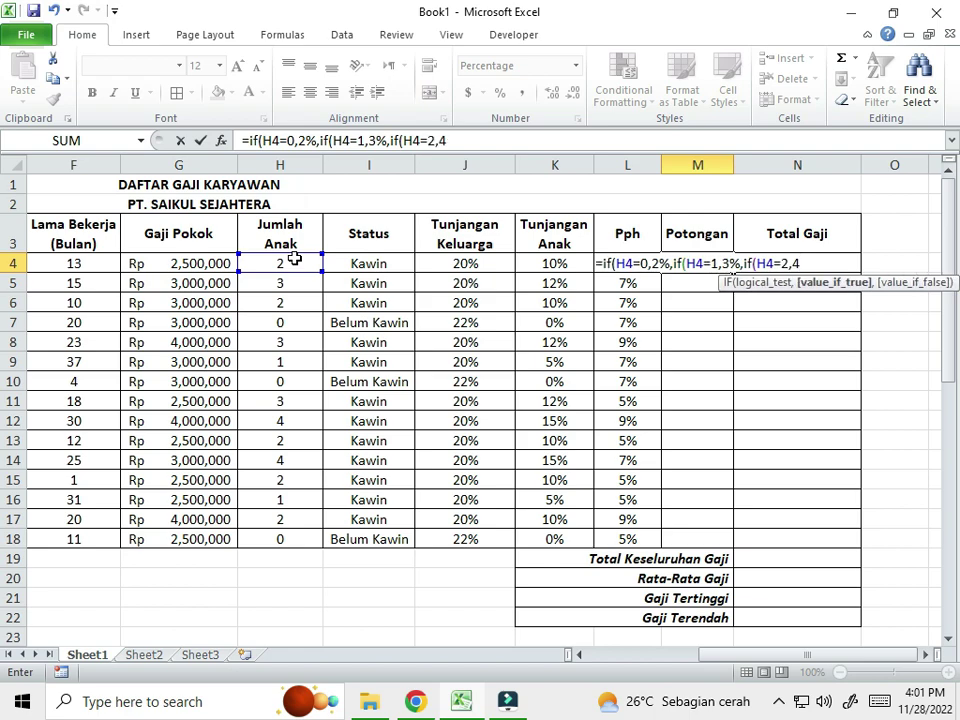
text(%)
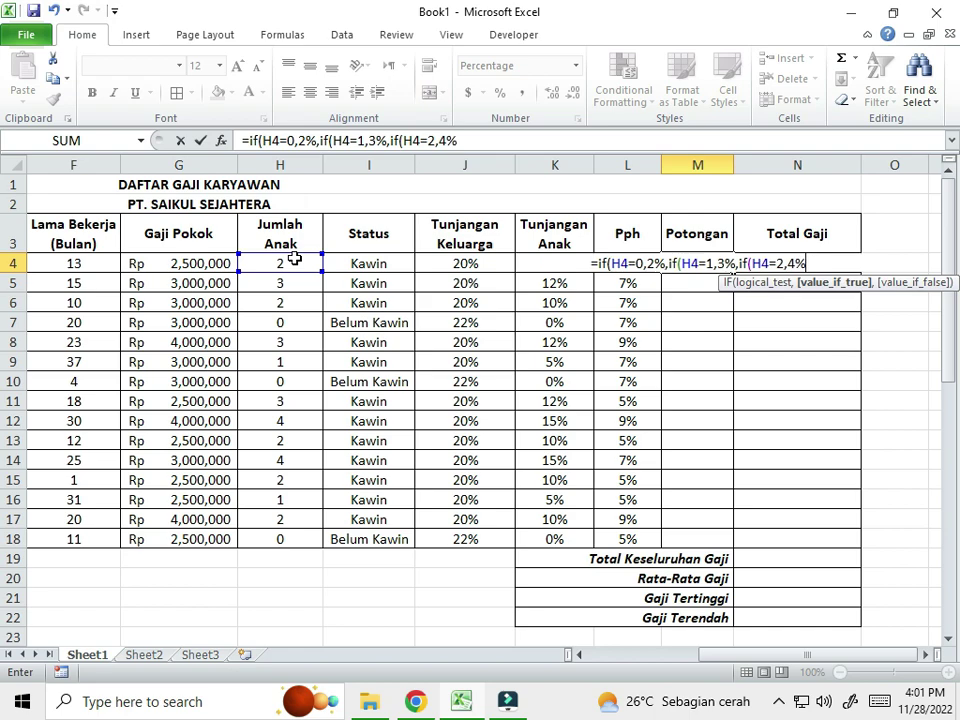
- Nest a fourth IF in the M4 formula that returns 5% when H4 equals 3
text(,if()
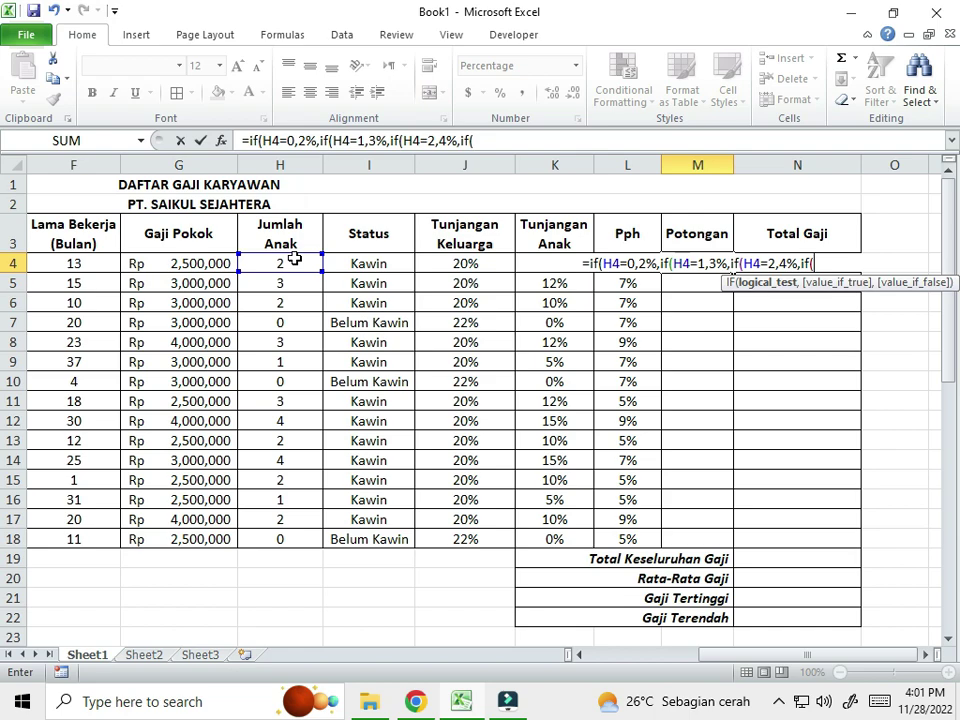
click(295, 258)
text(=)
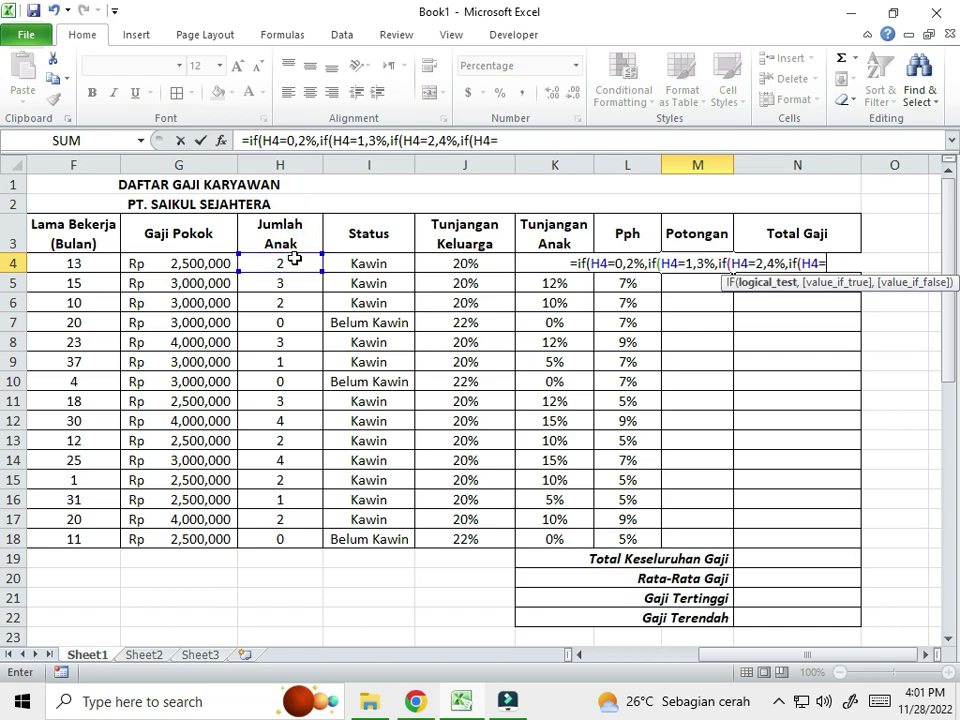
text(3,)
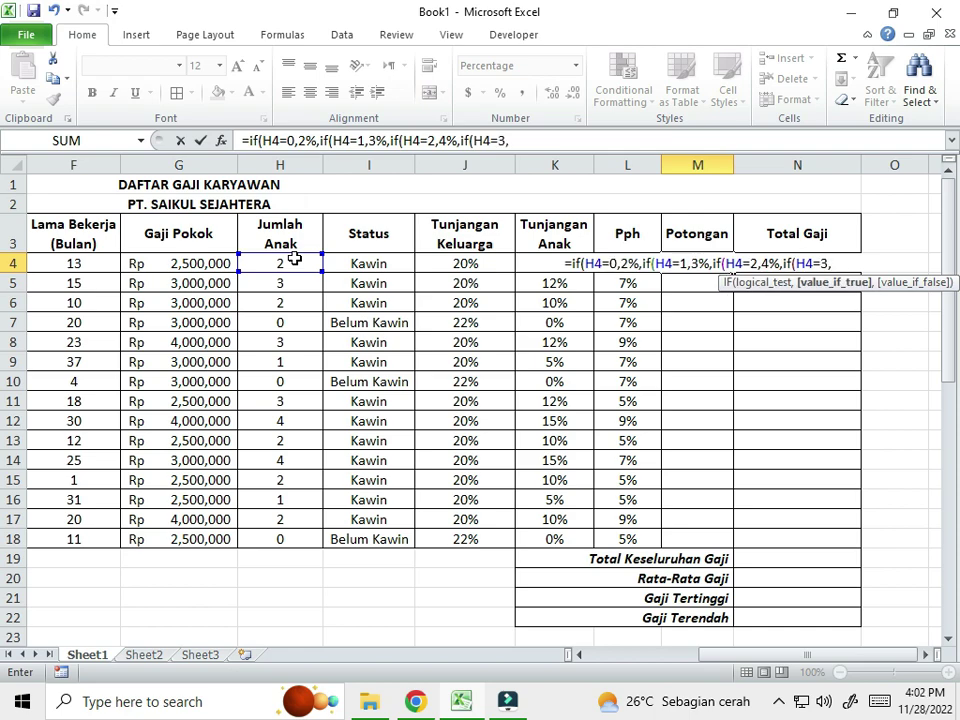
text(5)
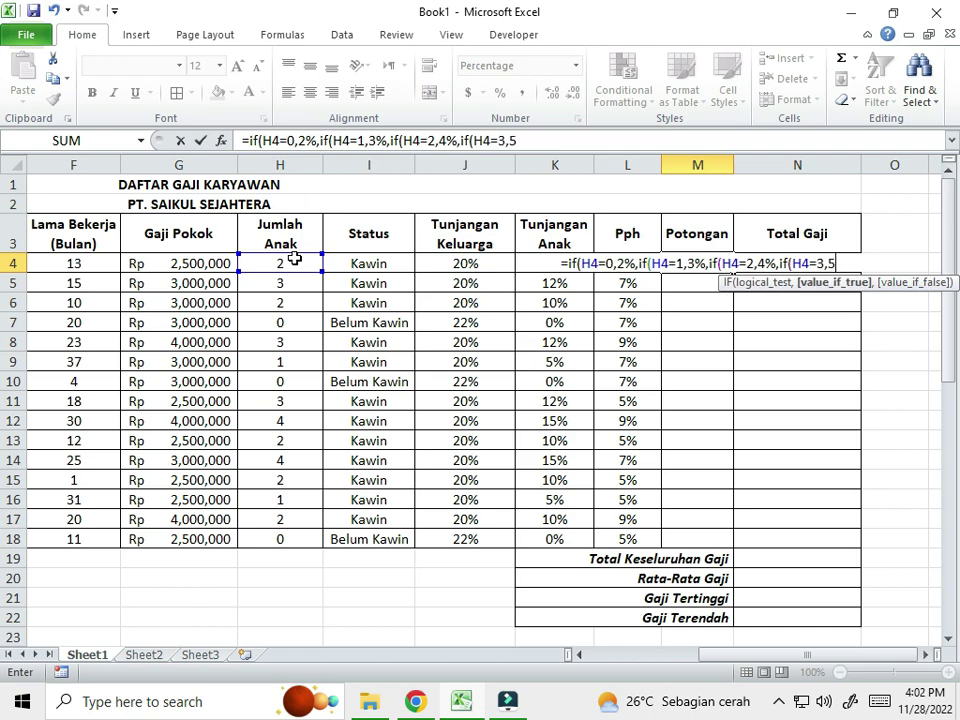
text(%,)
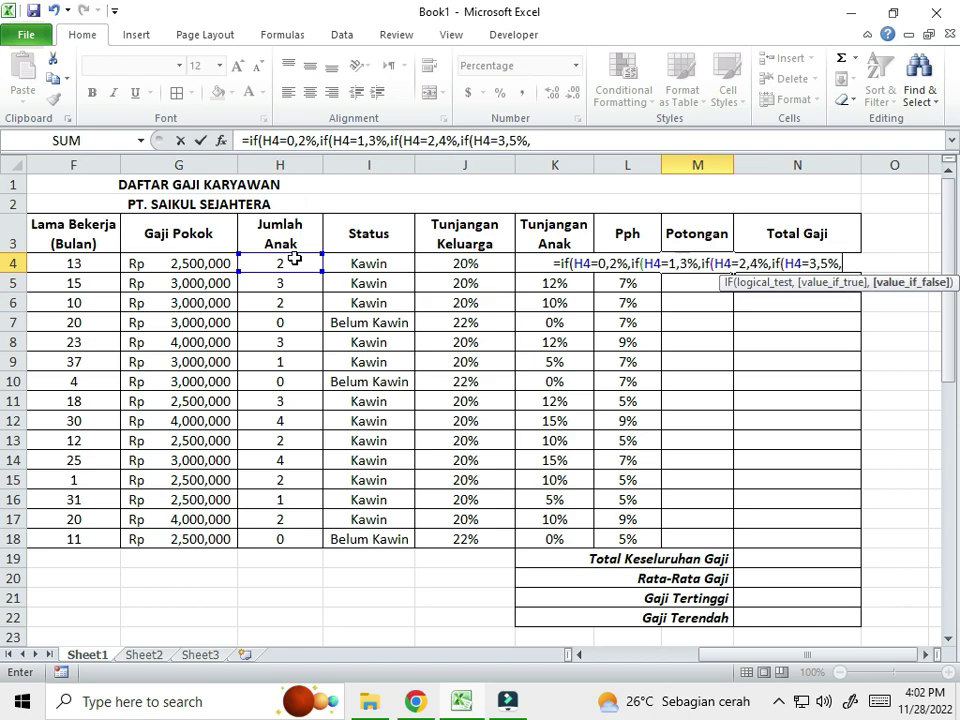
- Complete the M4 formula with 6% as the final value-if-false argument and fill it down to M18
text(6)
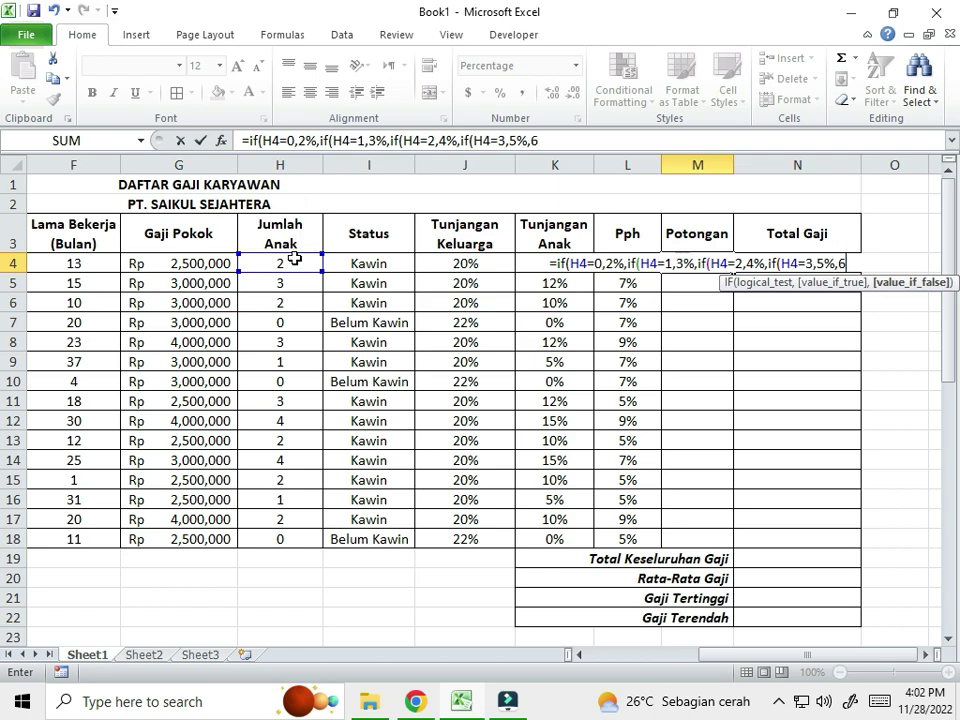
text(%)
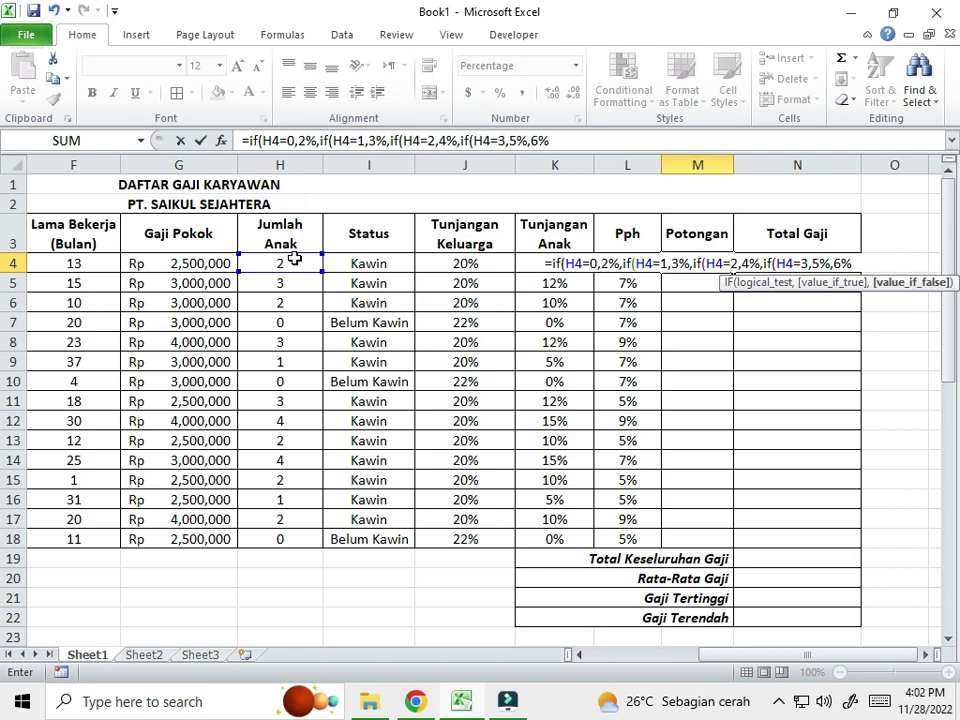
text()))))
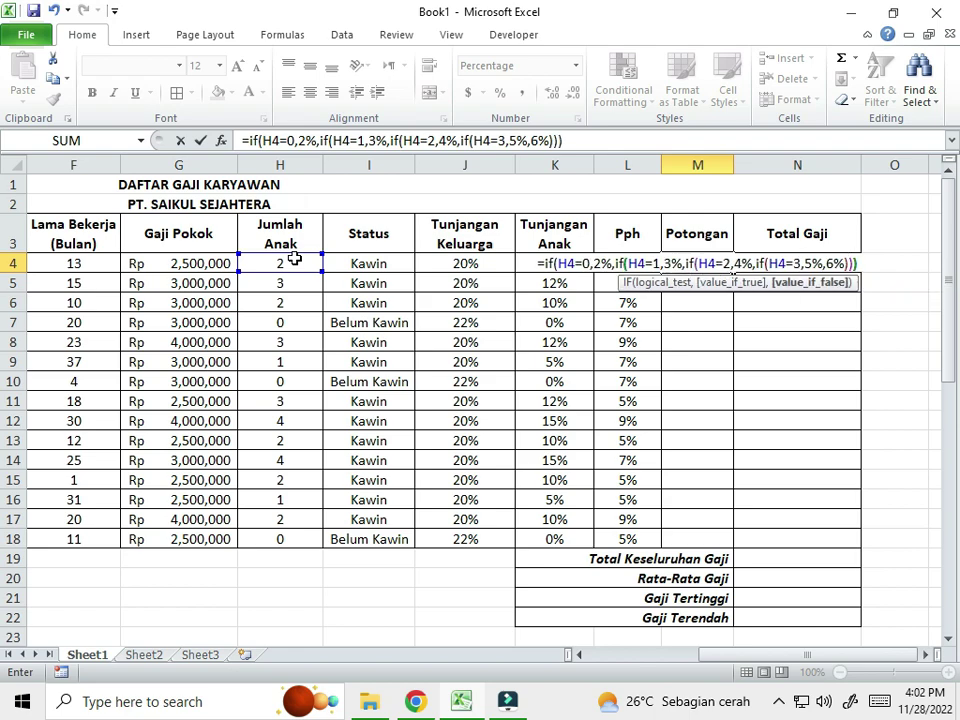
key(Return)
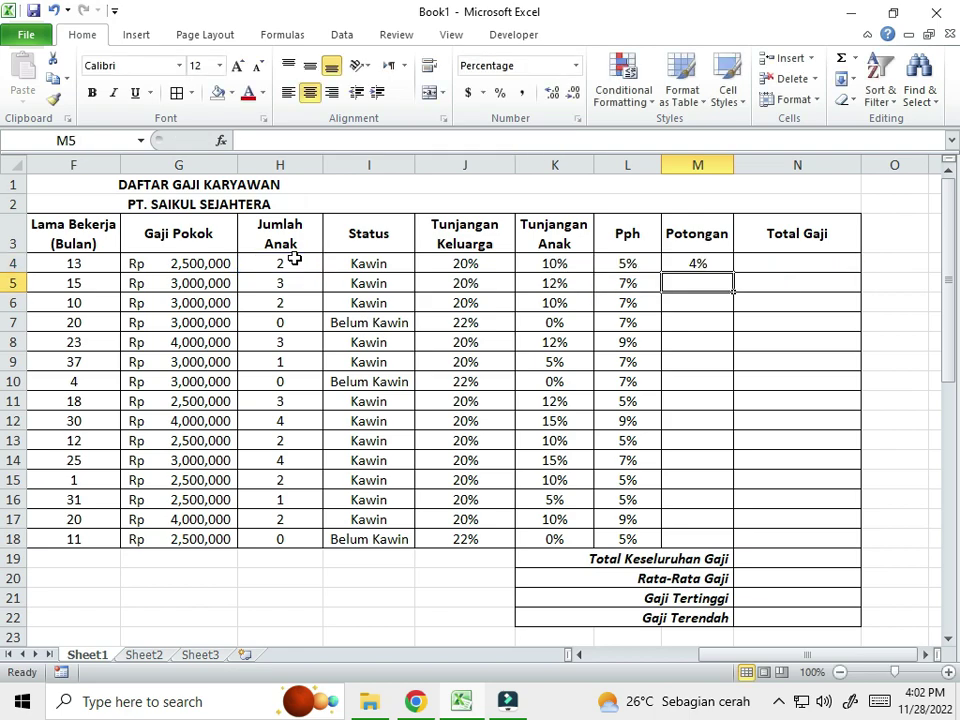
click(699, 263)
drag(735, 273, 735, 550)
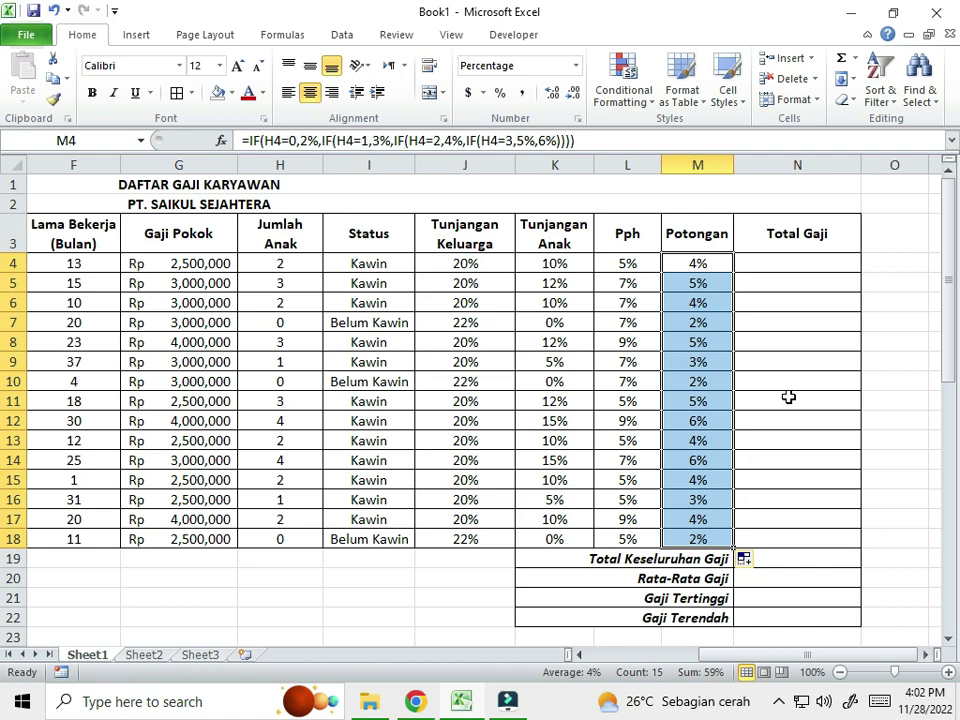
- Widen column N, which holds Total Gaji, slightly
scroll(677, 454, down, 2)
scroll(677, 454, up, 2)
click(740, 265)
drag(866, 164, 881, 170)
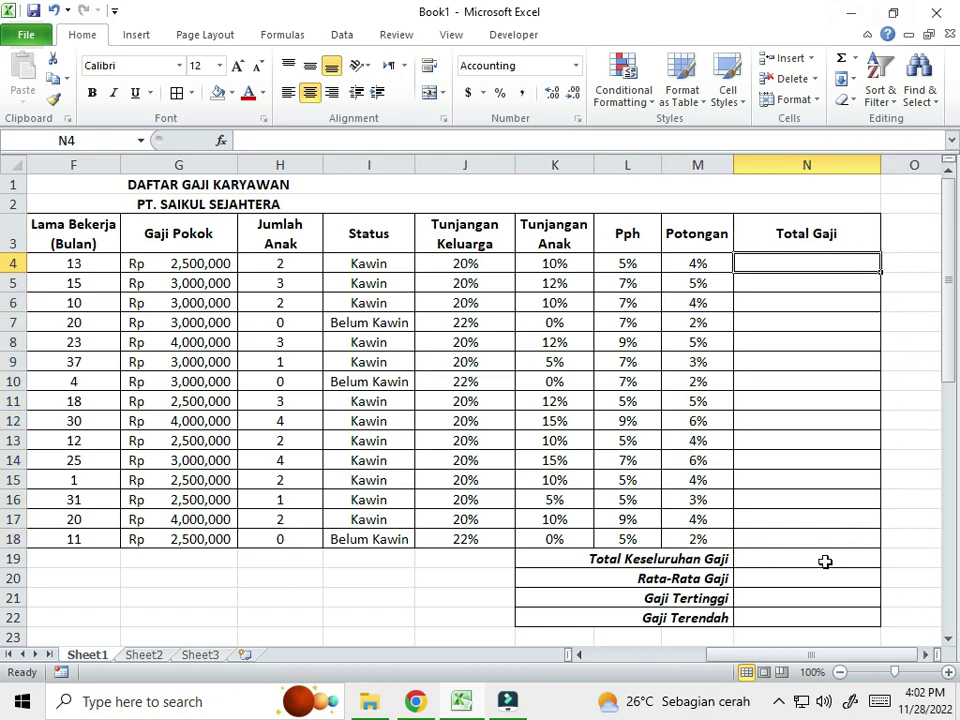
- Examine the Total Gaji rule in cell B53 to see which salary components are added and subtracted
scroll(840, 545, down, 2)
scroll(866, 514, up, 2)
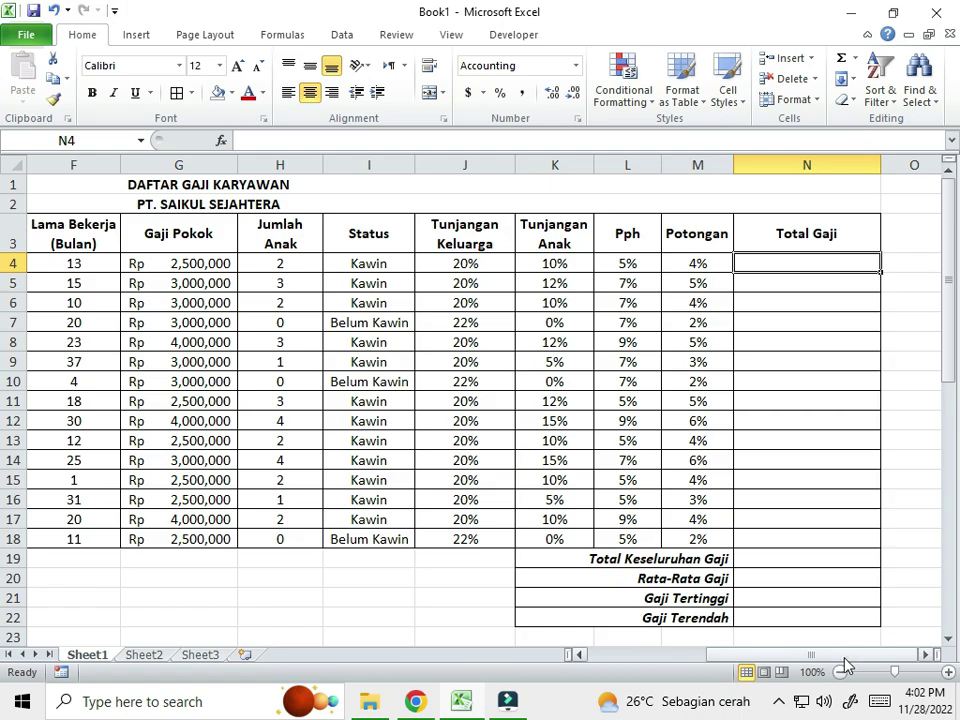
scroll(519, 611, left, 3)
scroll(519, 611, down, 11)
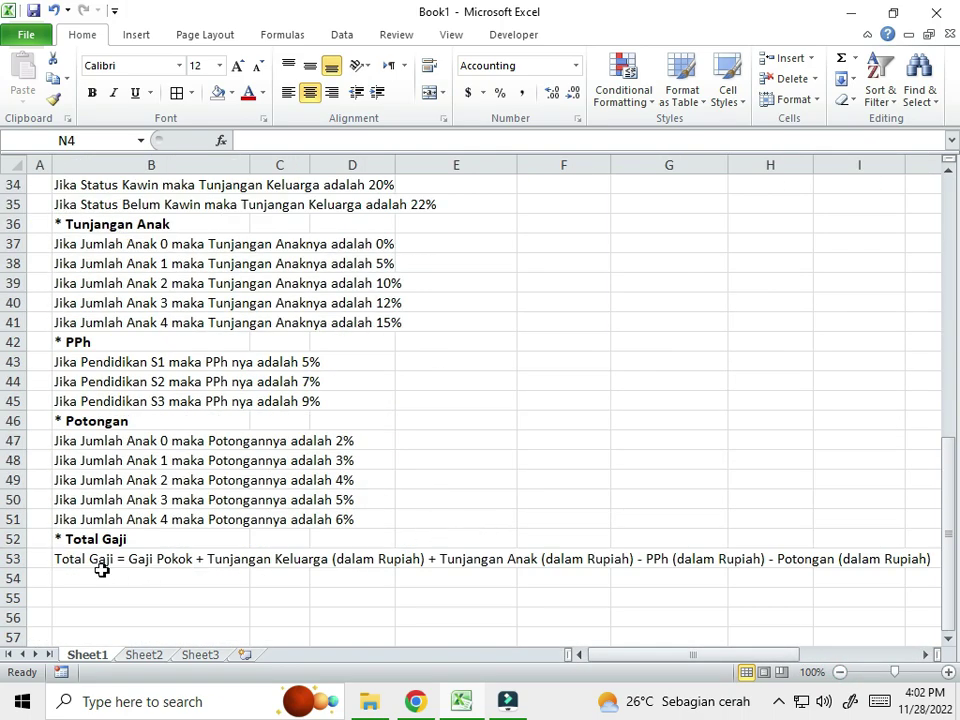
click(95, 563)
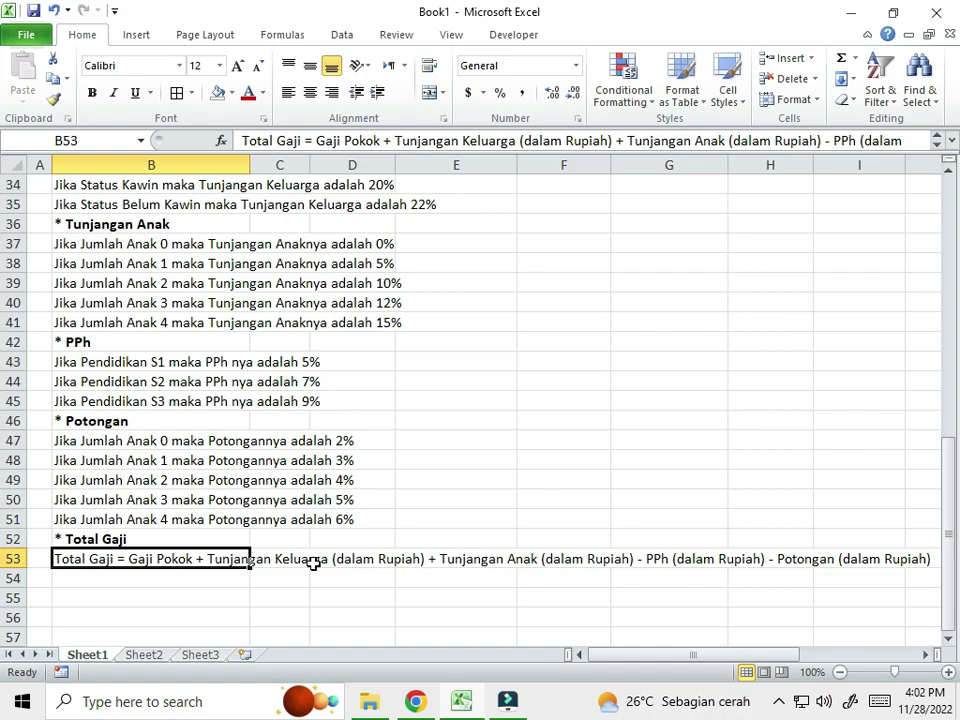
- Compare the Total Gaji rule in B53 with the Gaji Pokok, Tunjangan, Pph and Potongan columns of the salary table
scroll(681, 598, up, 11)
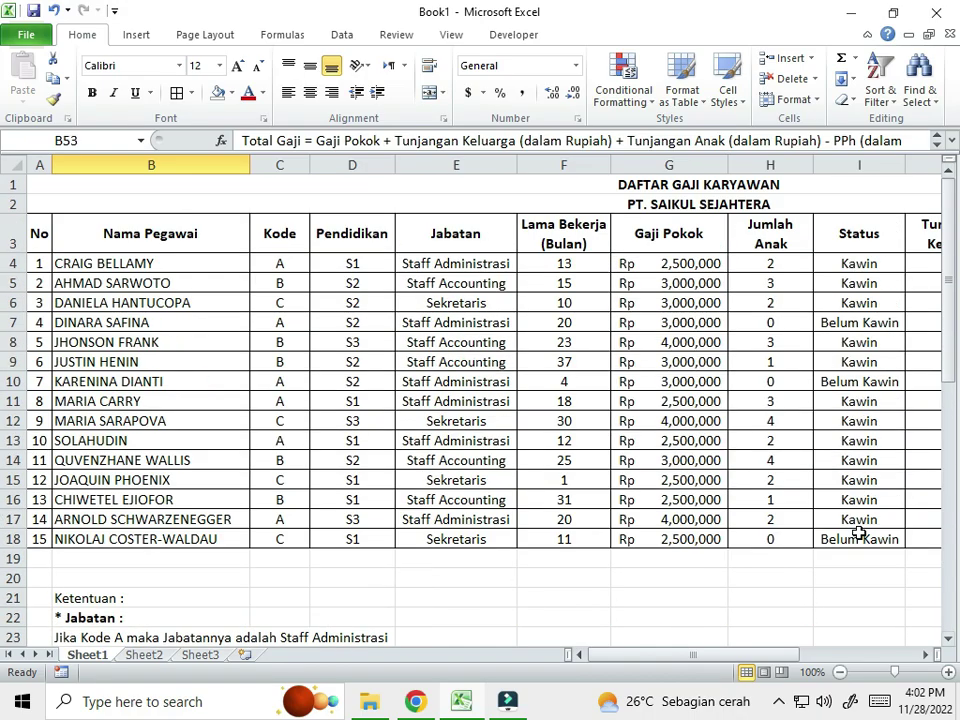
scroll(820, 542, down, 14)
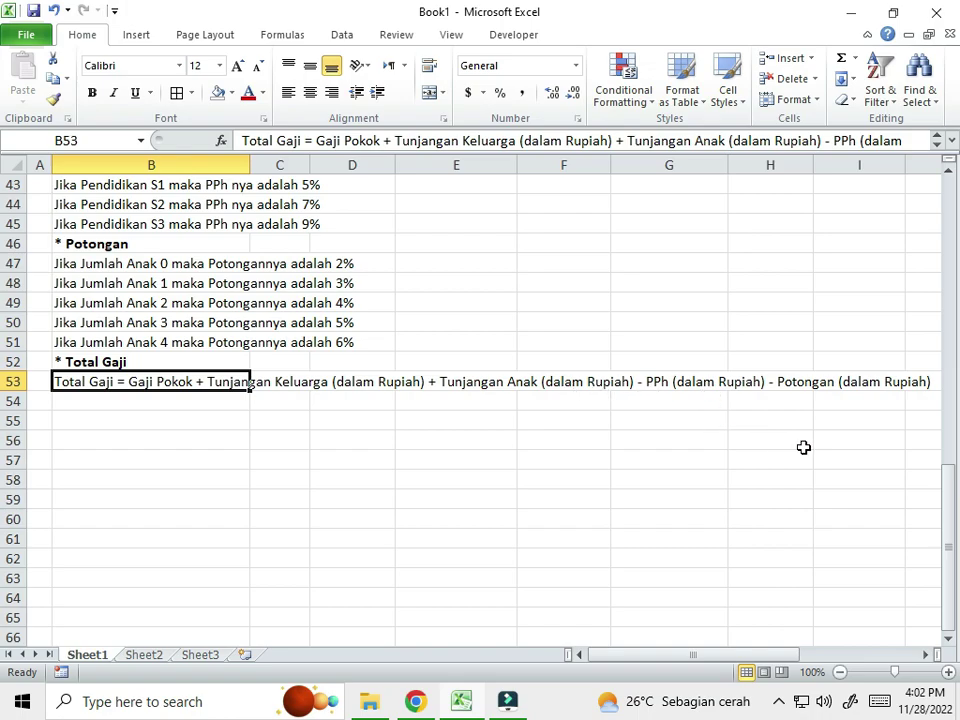
scroll(803, 447, up, 14)
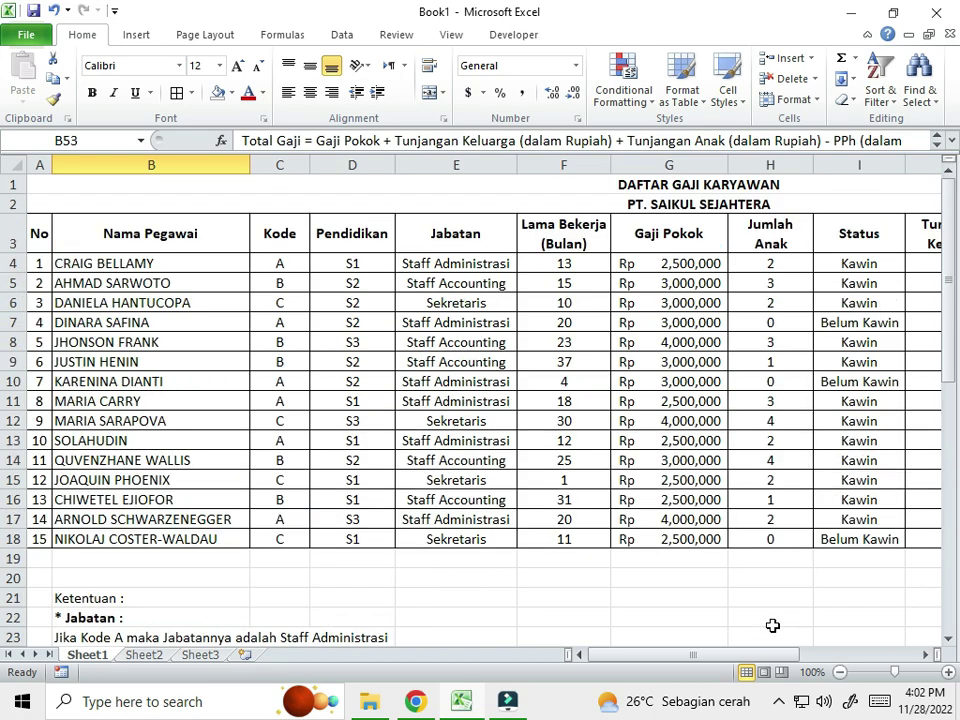
drag(766, 657, 813, 657)
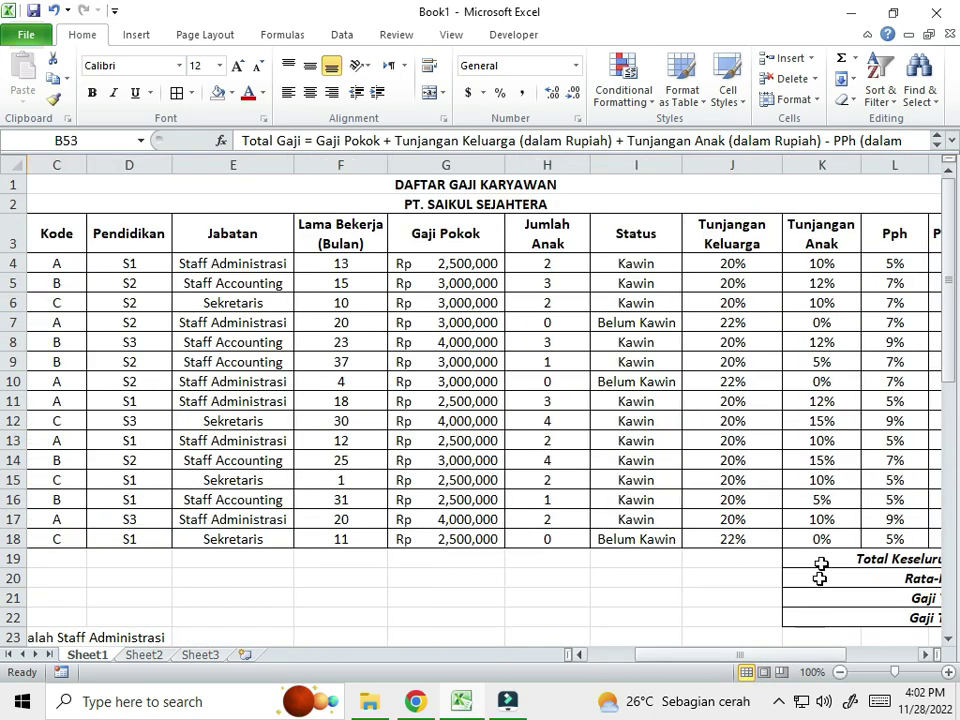
click(752, 258)
click(843, 263)
click(900, 265)
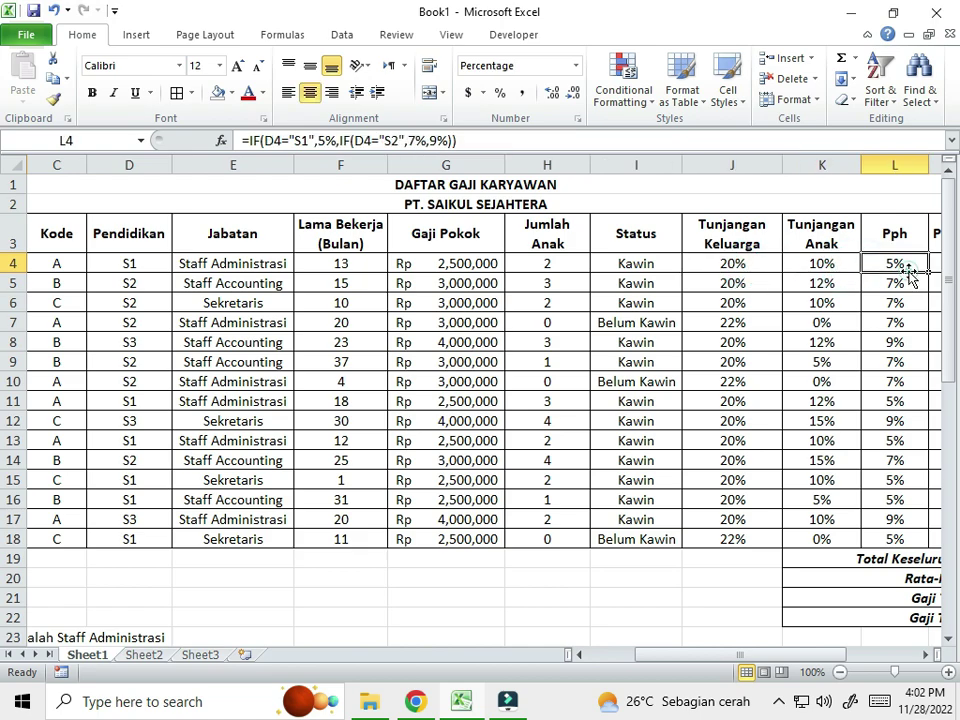
drag(808, 656, 855, 663)
click(799, 261)
drag(600, 264, 846, 538)
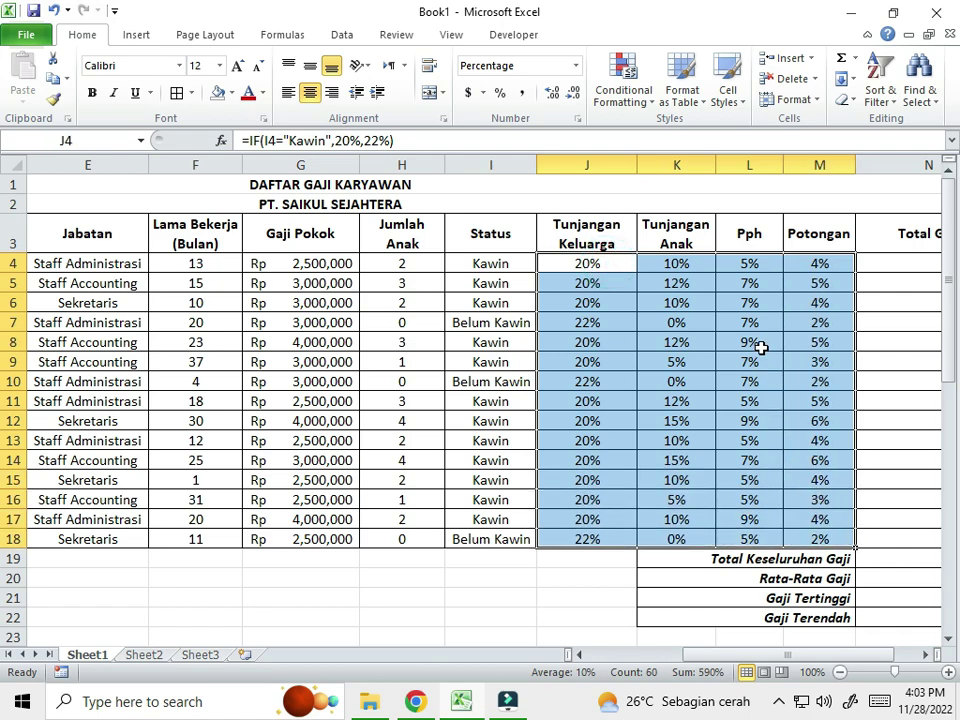
click(613, 266)
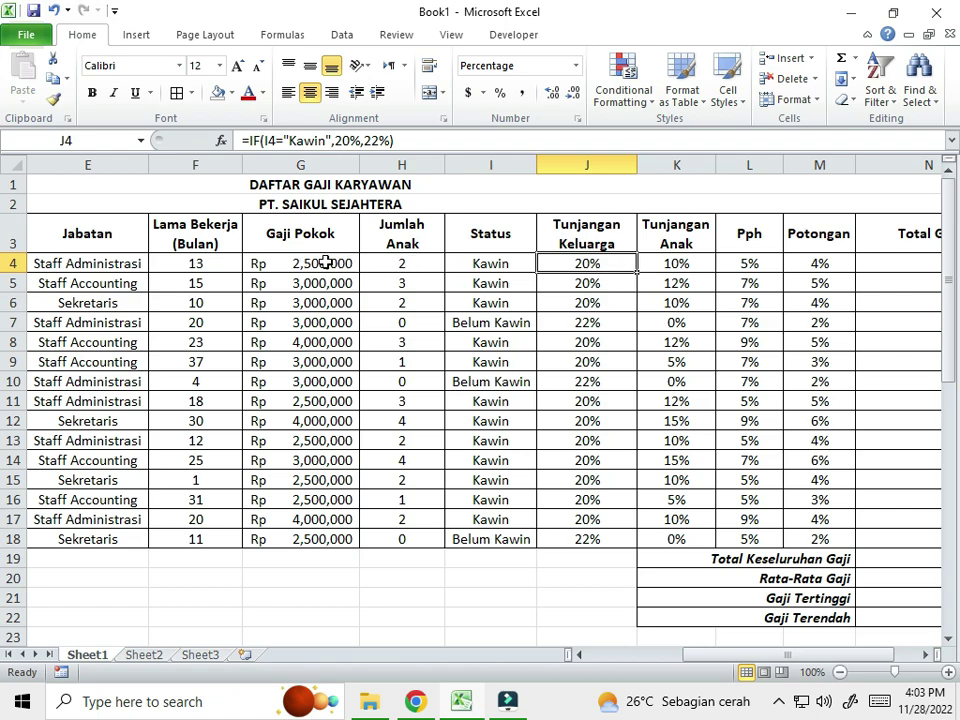
- Start the Total Gaji formula in N4 with Gaji Pokok plus the family allowance in rupiah, =G4+(J4*G4)
drag(700, 655, 728, 650)
click(777, 268)
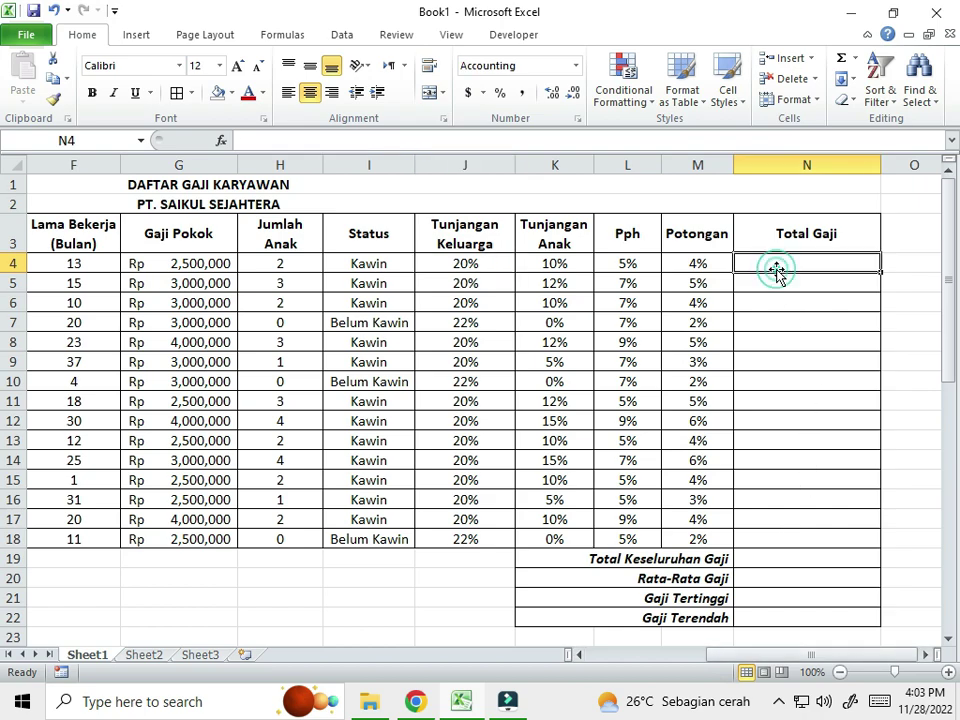
text(=)
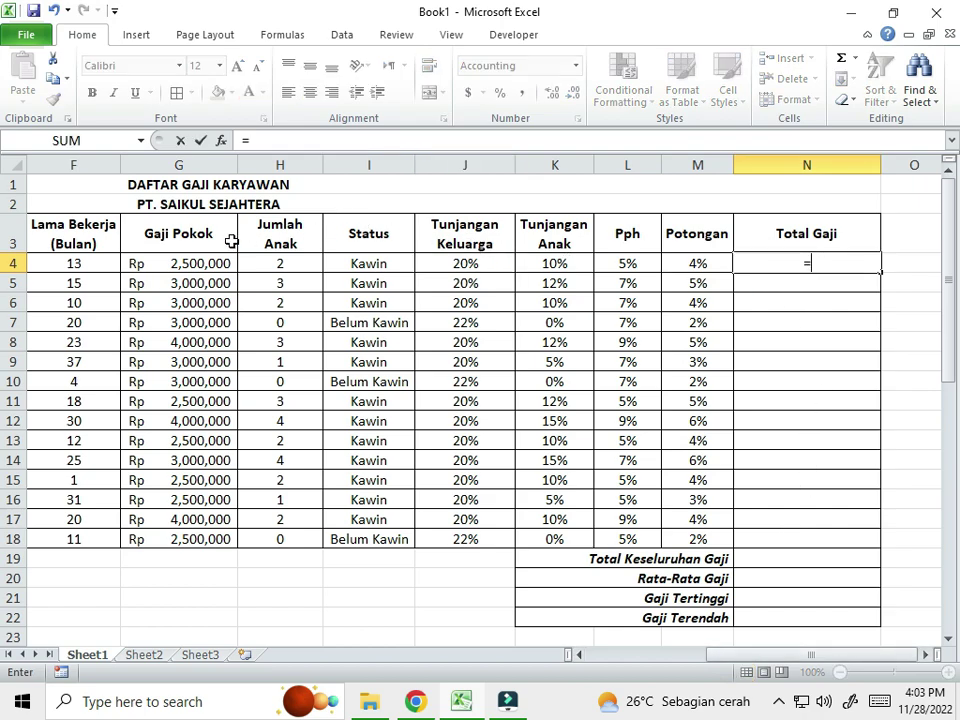
click(208, 266)
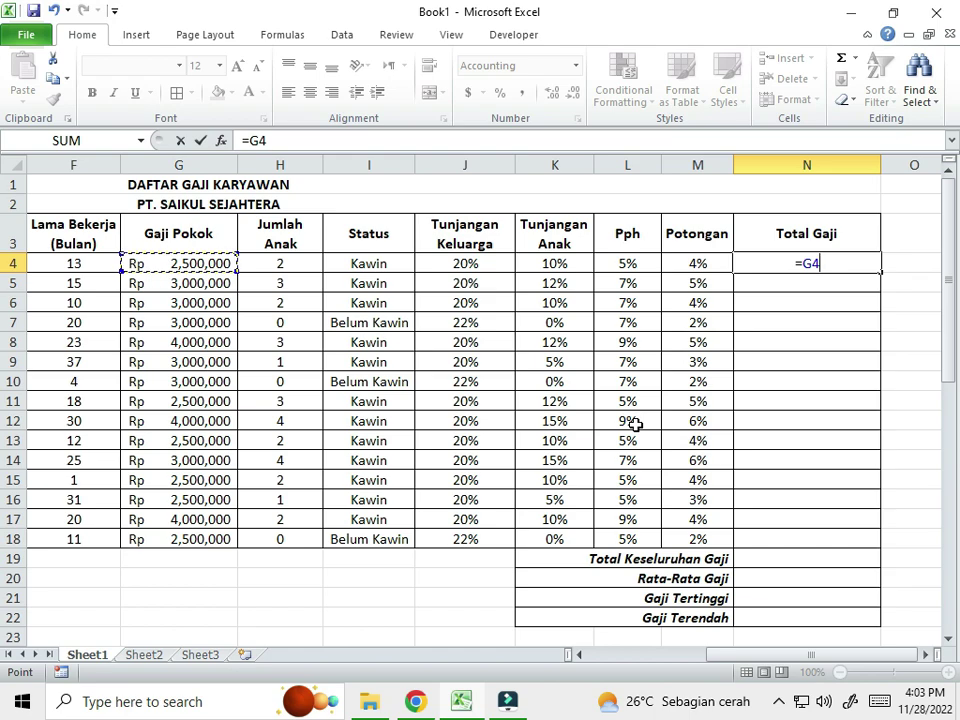
text(+)
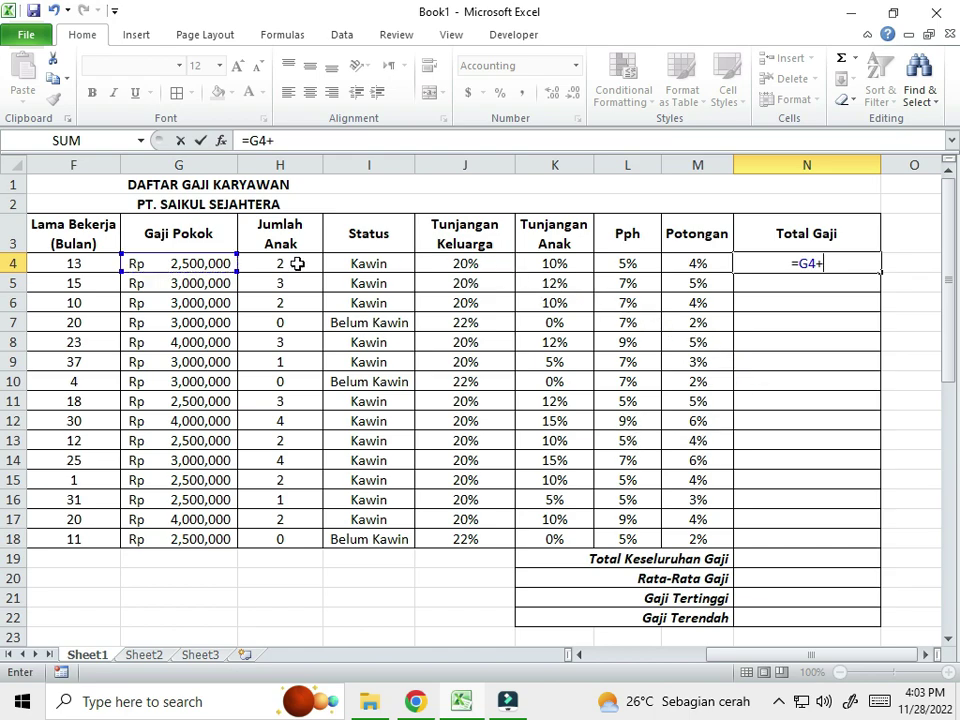
text(()
click(497, 262)
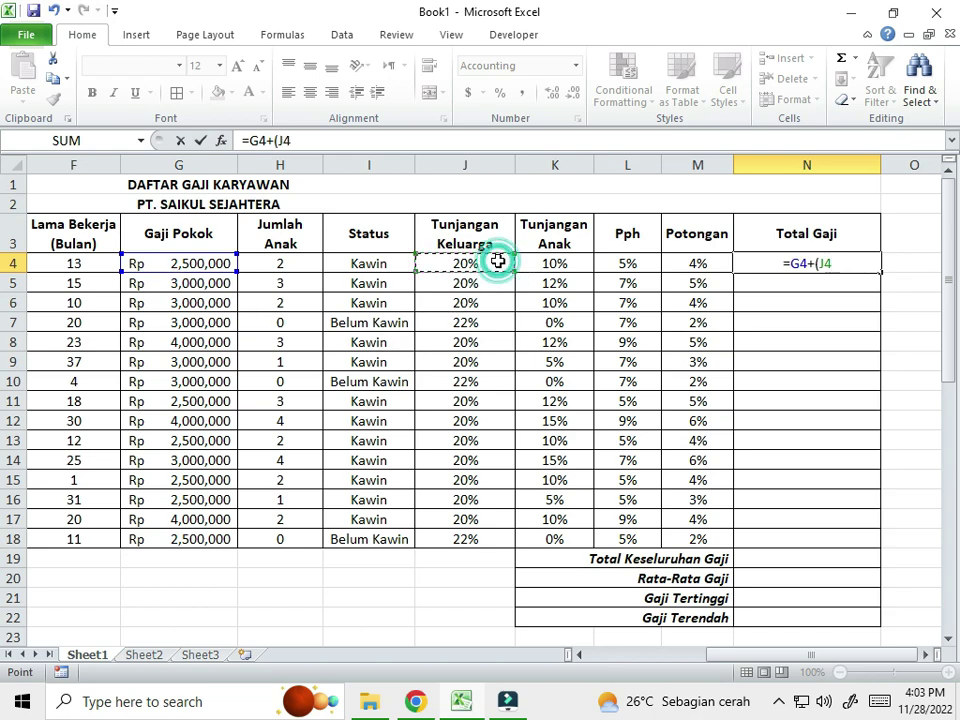
text(*)
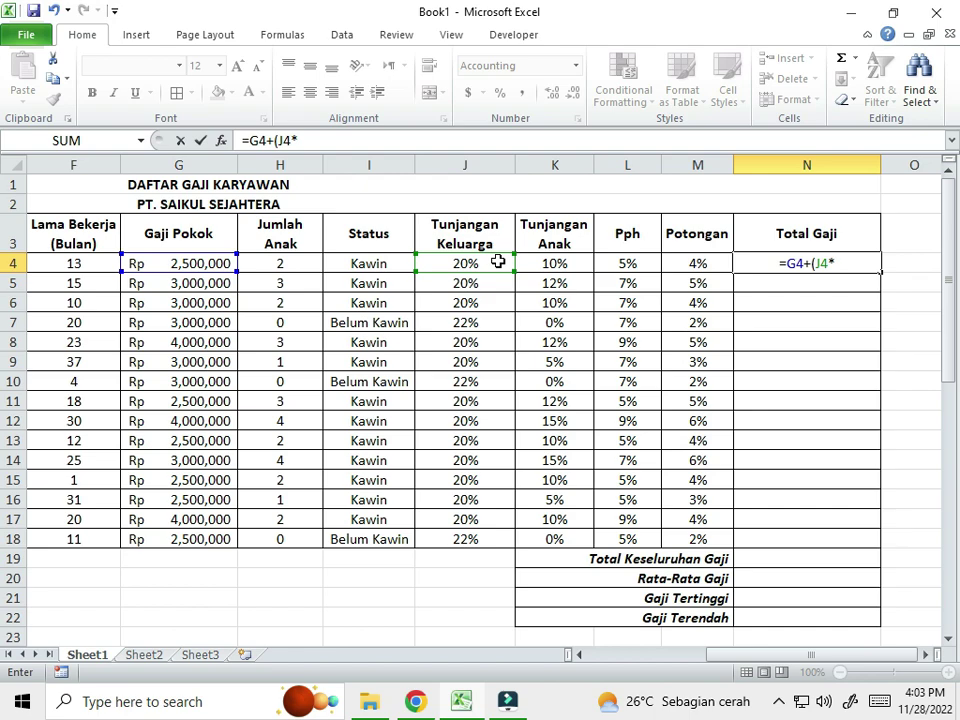
click(215, 261)
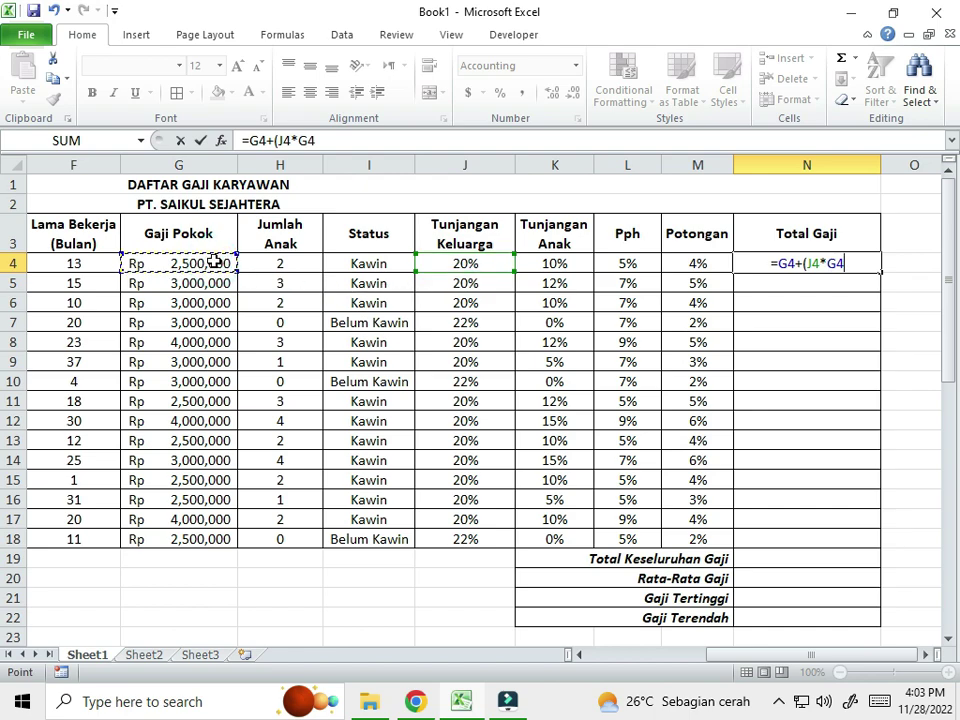
text())
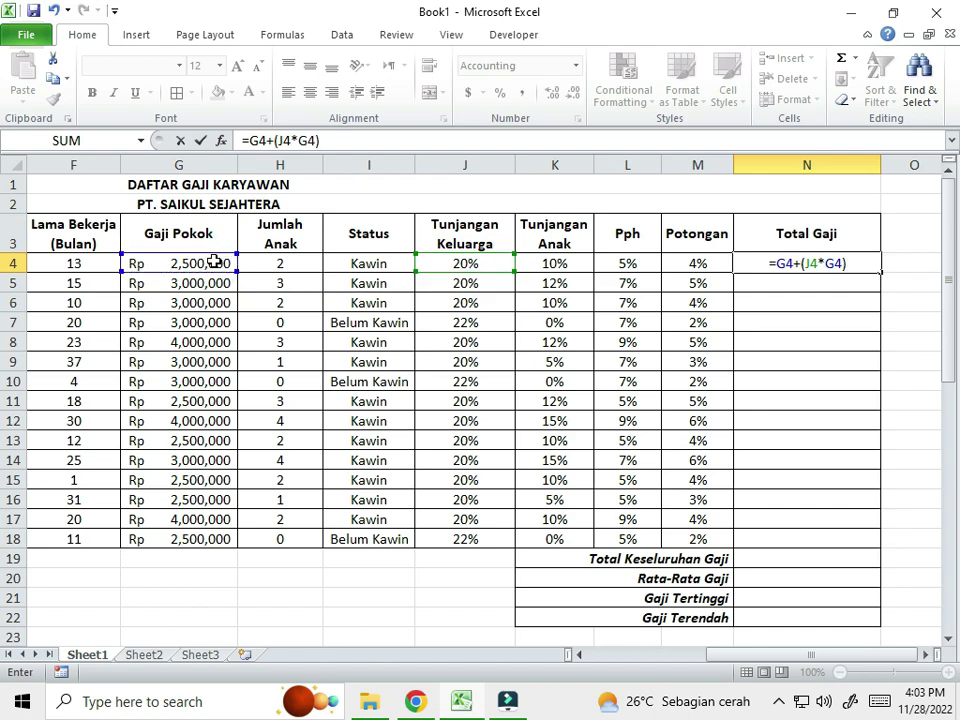
- Add the child allowance in rupiah to the N4 formula as +(K4*G4)
text(+)
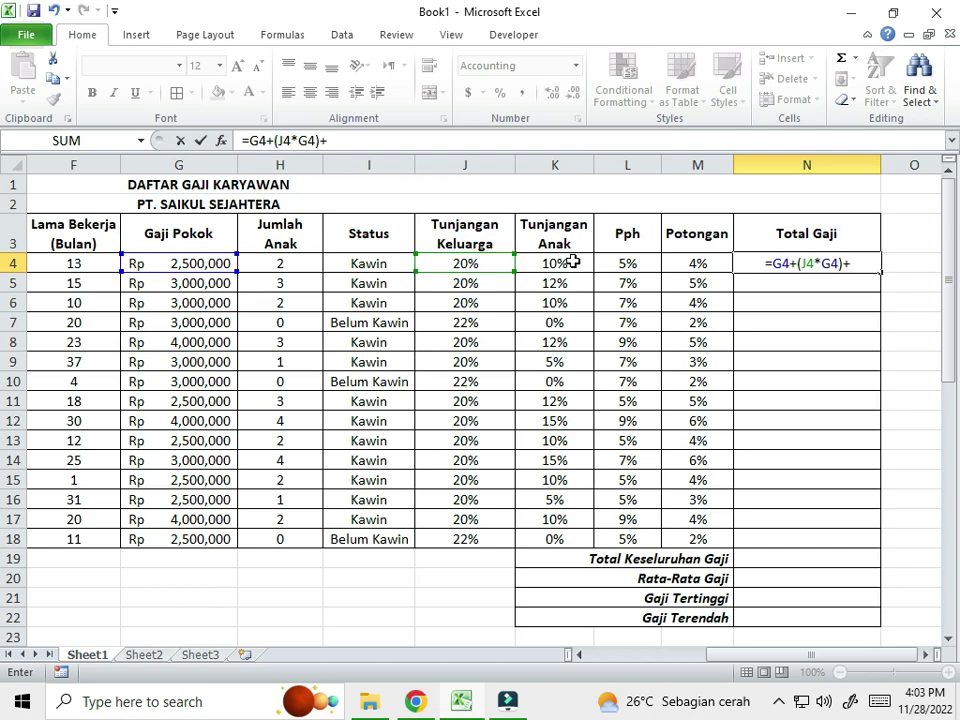
text(()
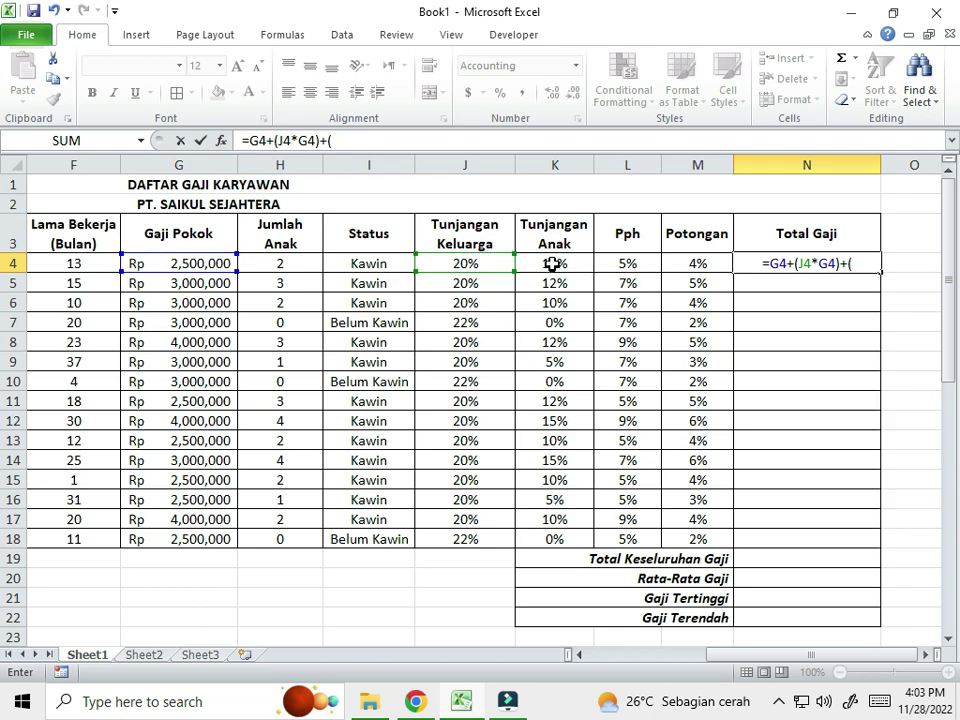
click(553, 263)
text(*)
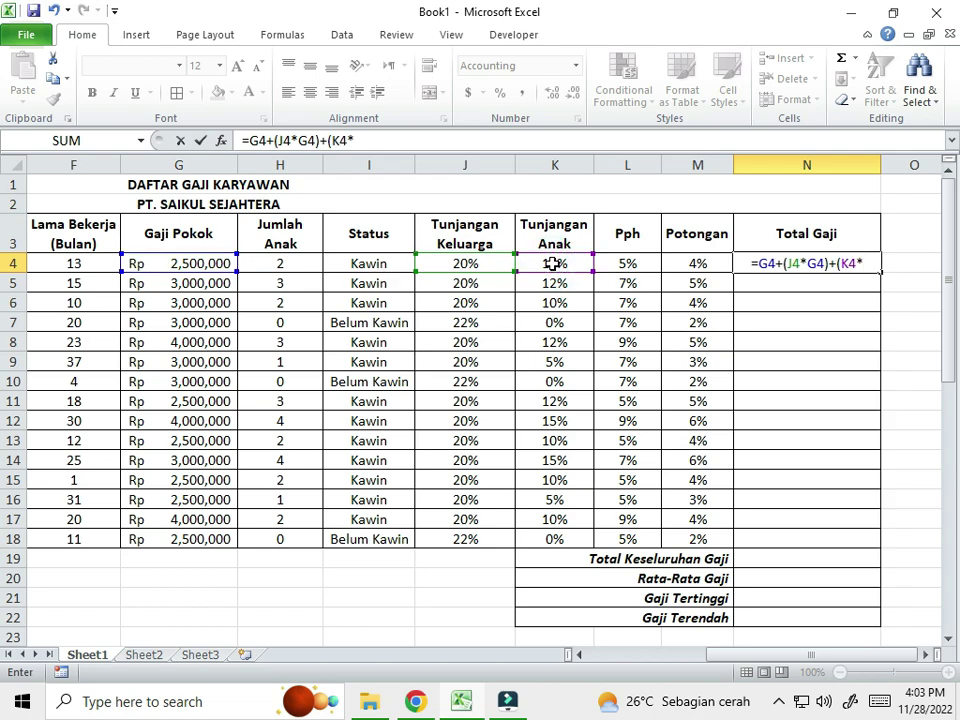
click(210, 262)
text())
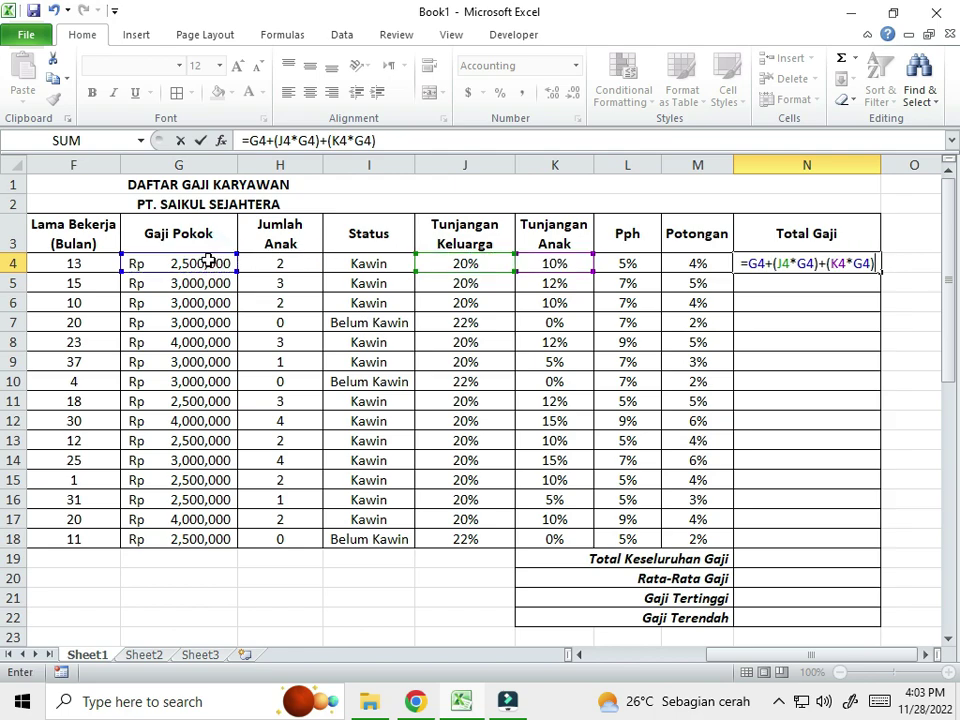
- Subtract the Pph in rupiah in the N4 formula with -(L4*G4)
text(-)
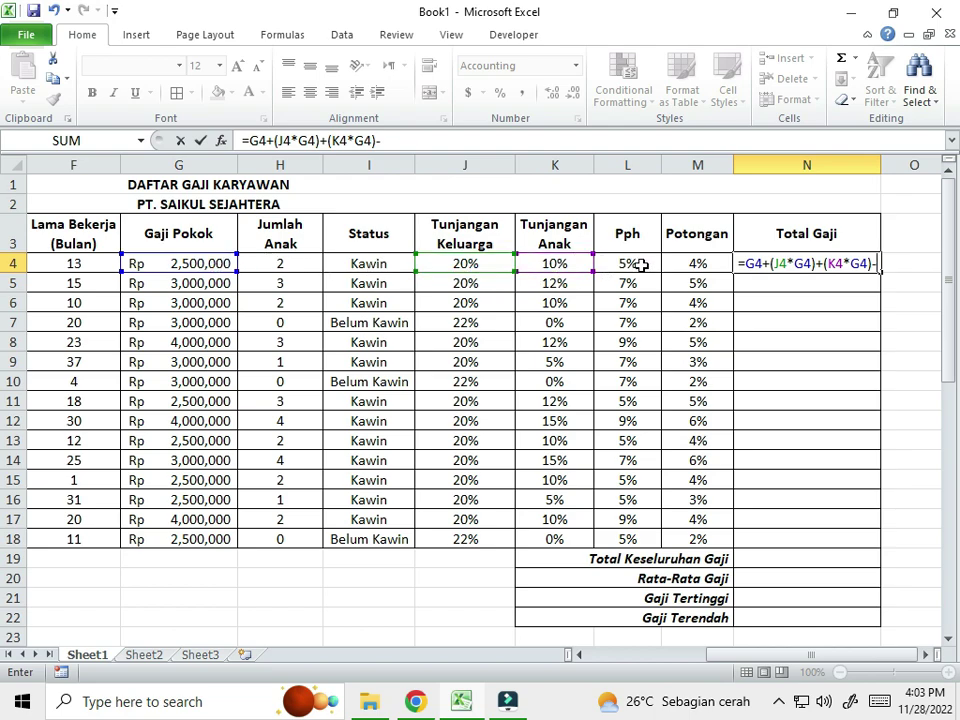
text(()
click(641, 263)
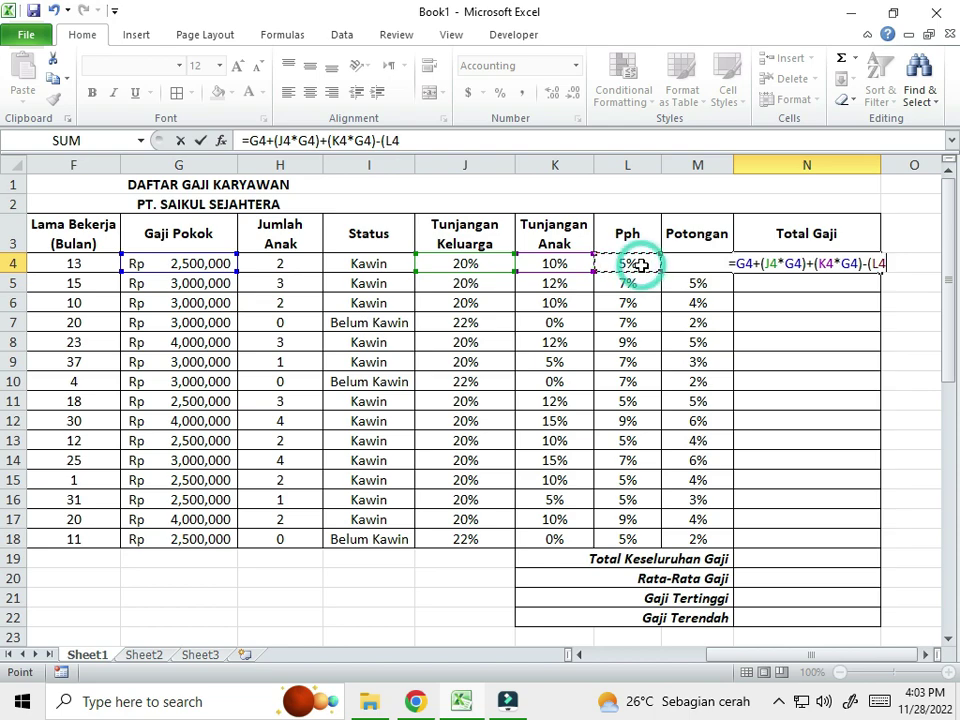
text(*)
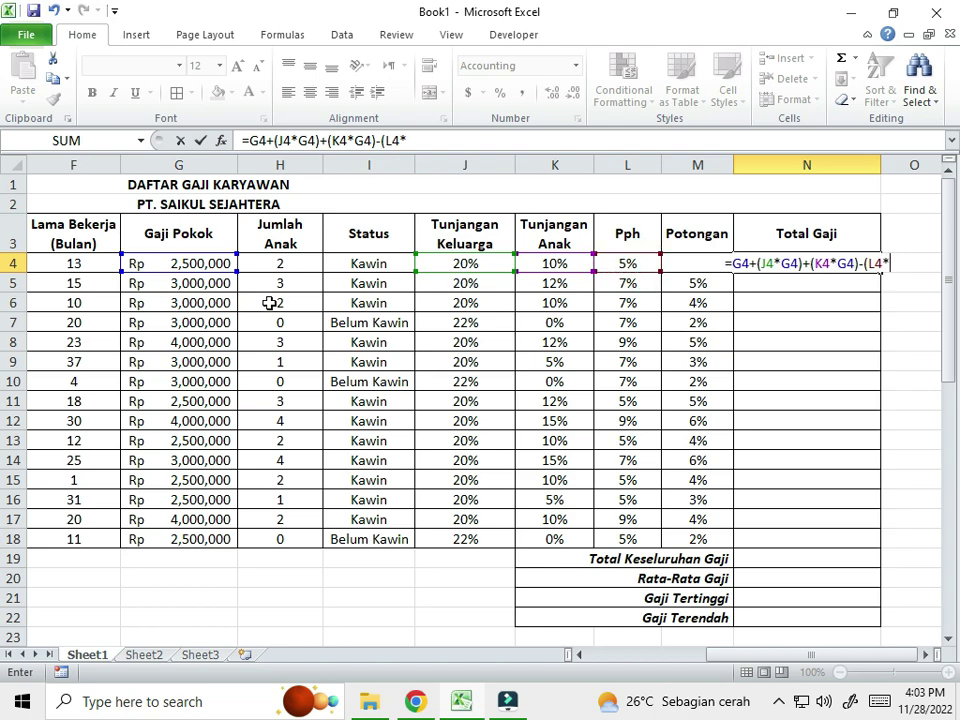
click(190, 265)
text())
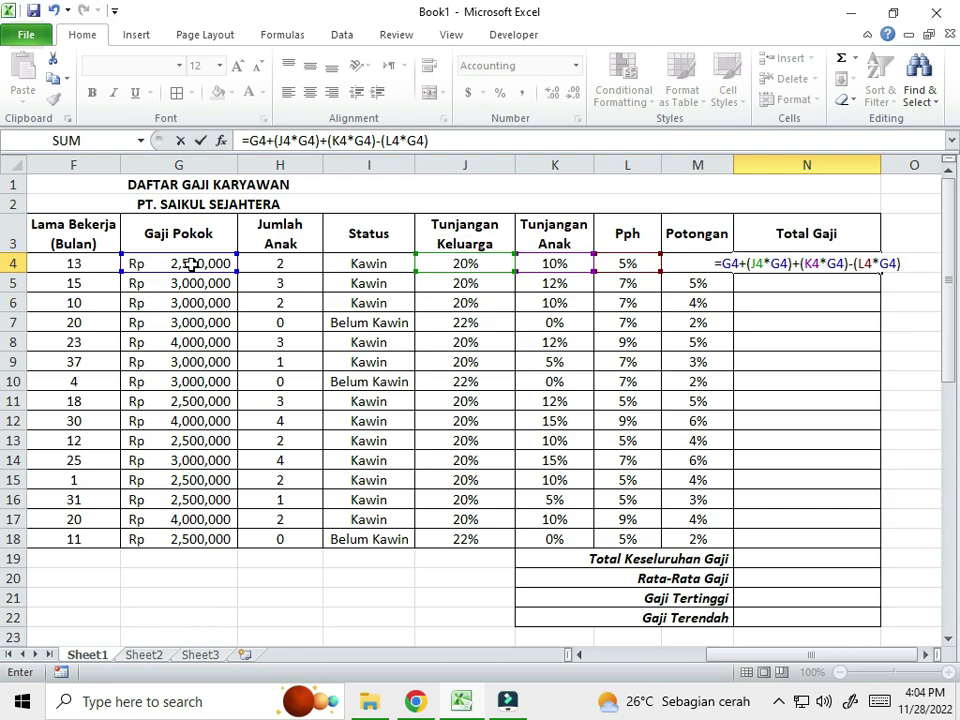
- Complete the N4 formula by subtracting the Potongan in rupiah with -(M4*G4), and enter it
text(-)
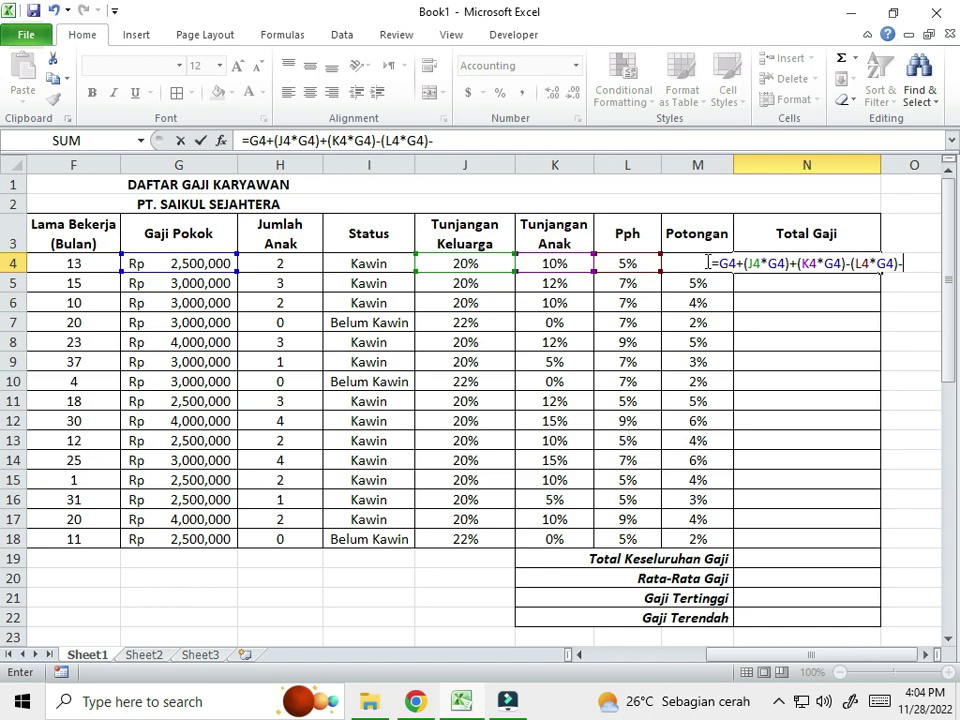
text(()
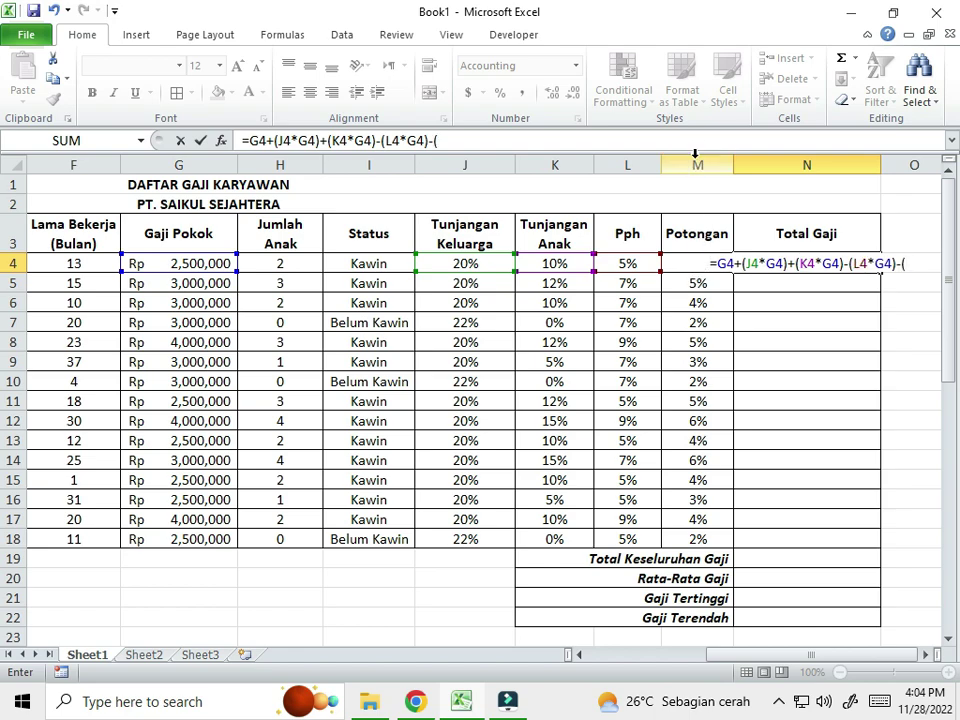
text(m4)
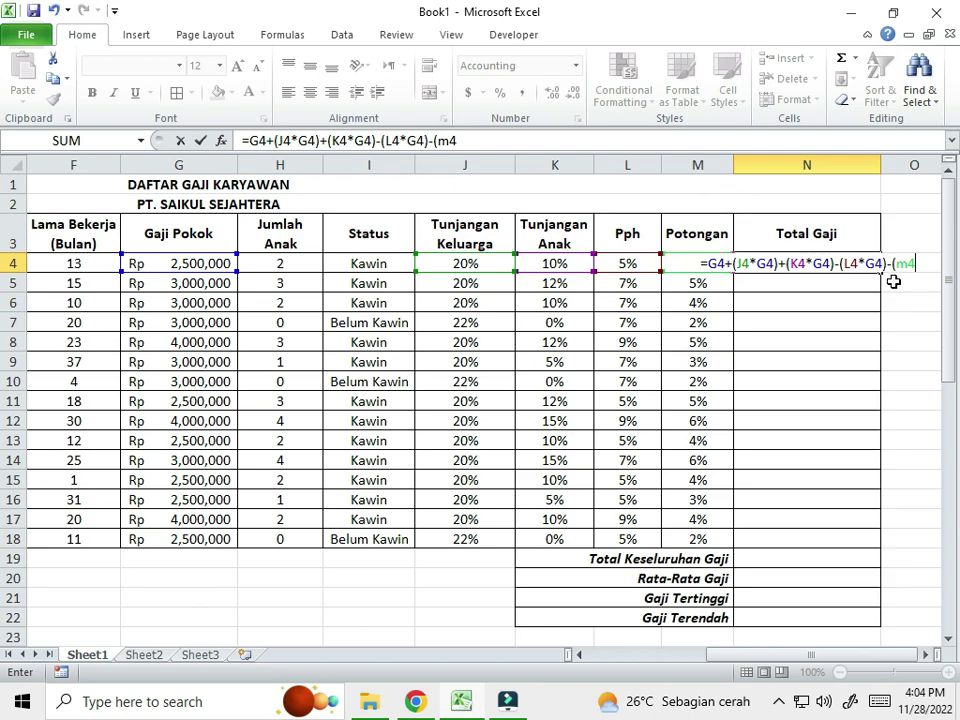
text(*)
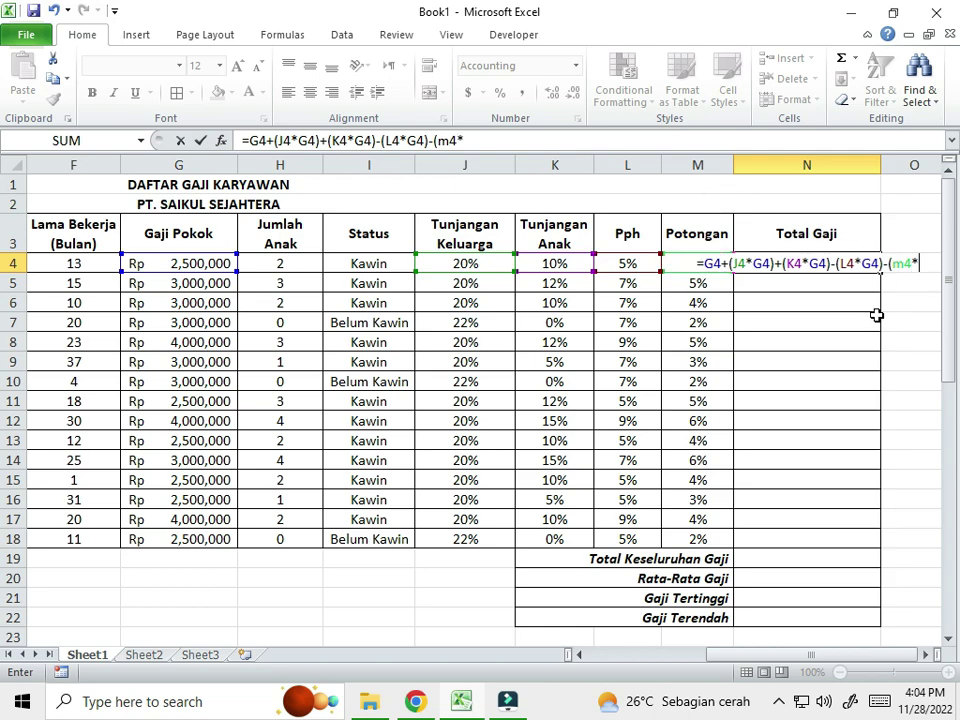
click(216, 266)
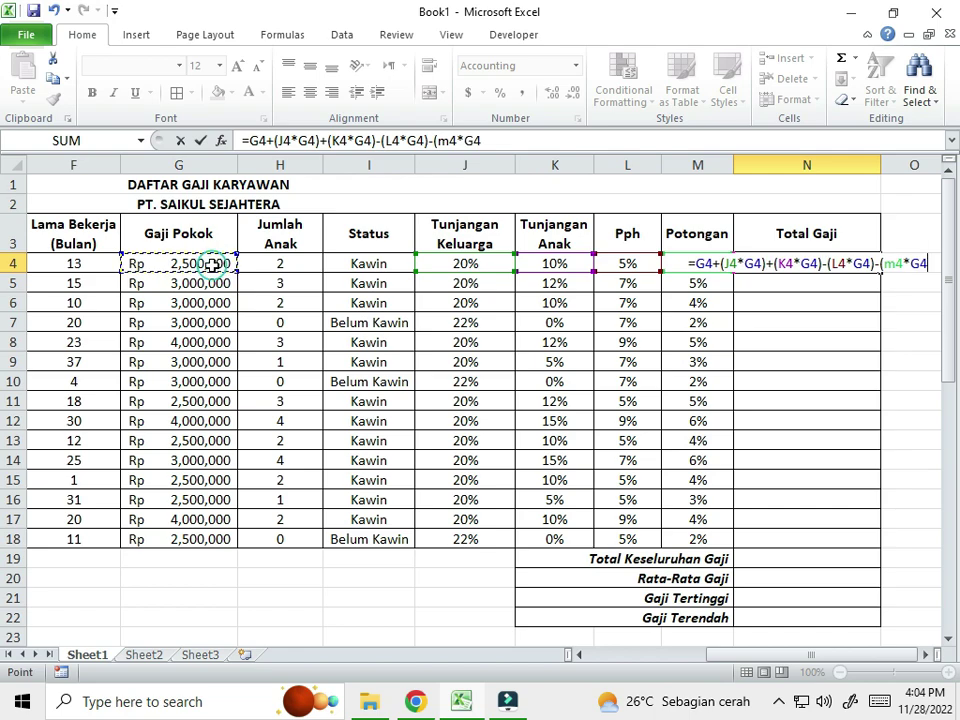
text())
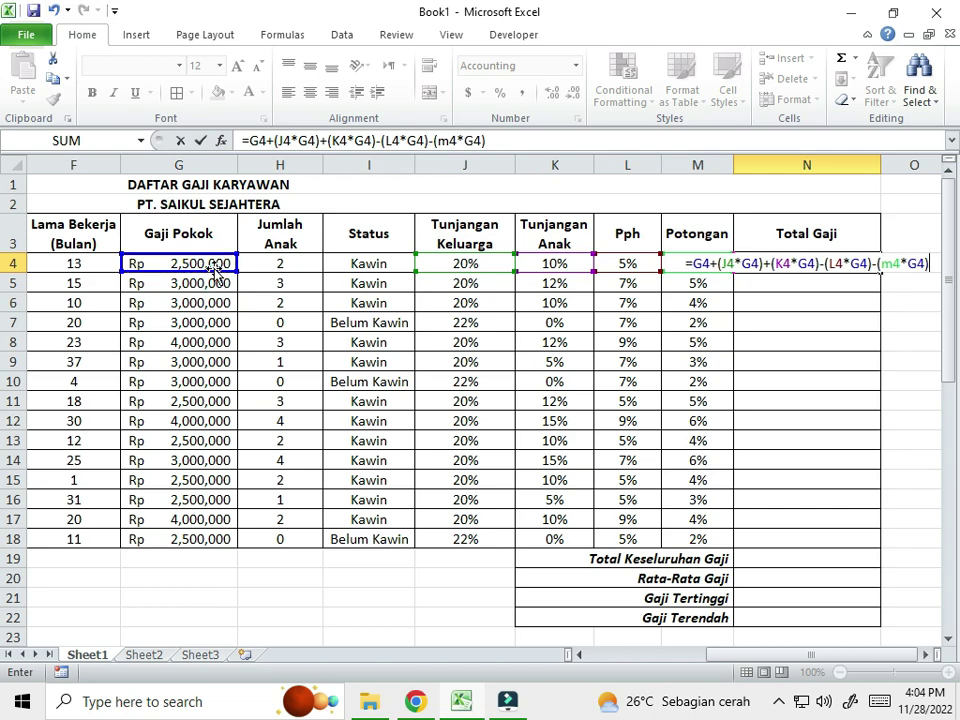
key(Return)
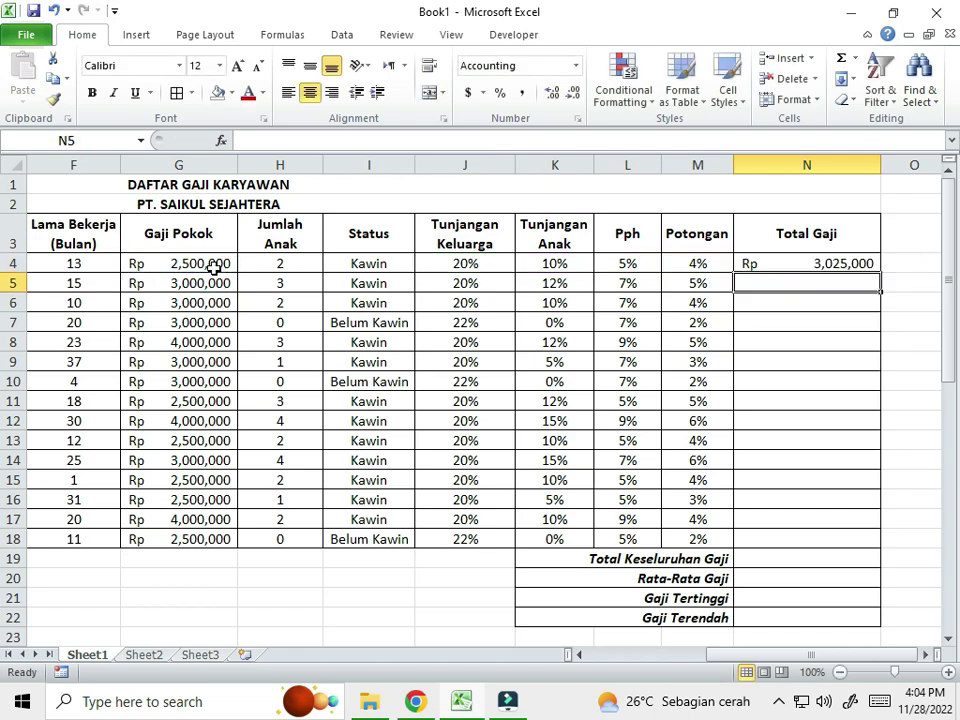
- Fill the Total Gaji formula from N4 down to N18
click(859, 263)
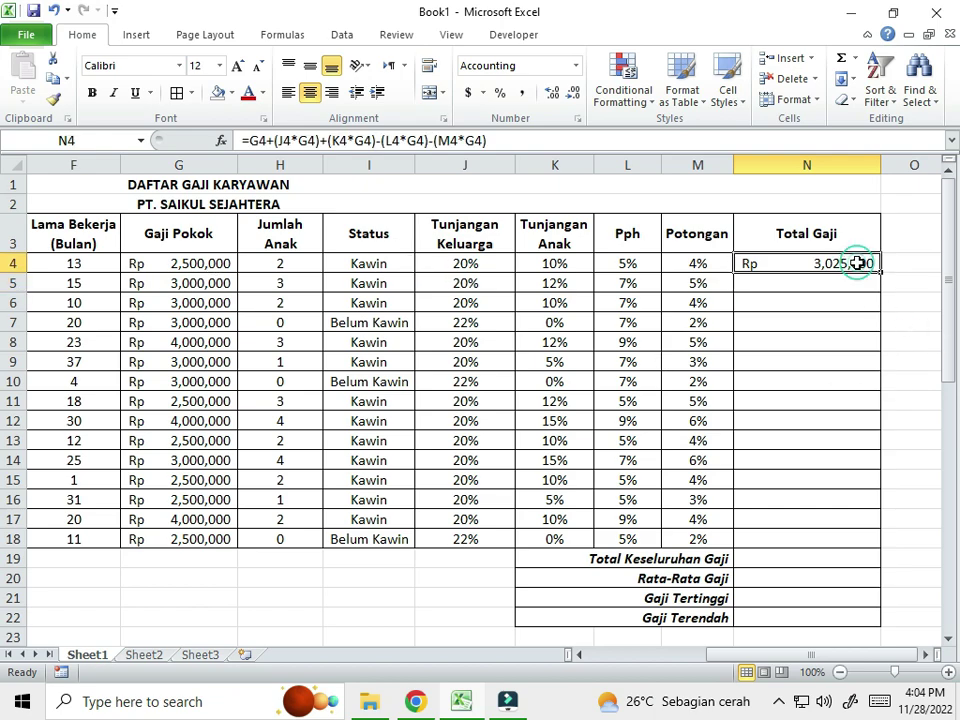
drag(881, 269, 861, 545)
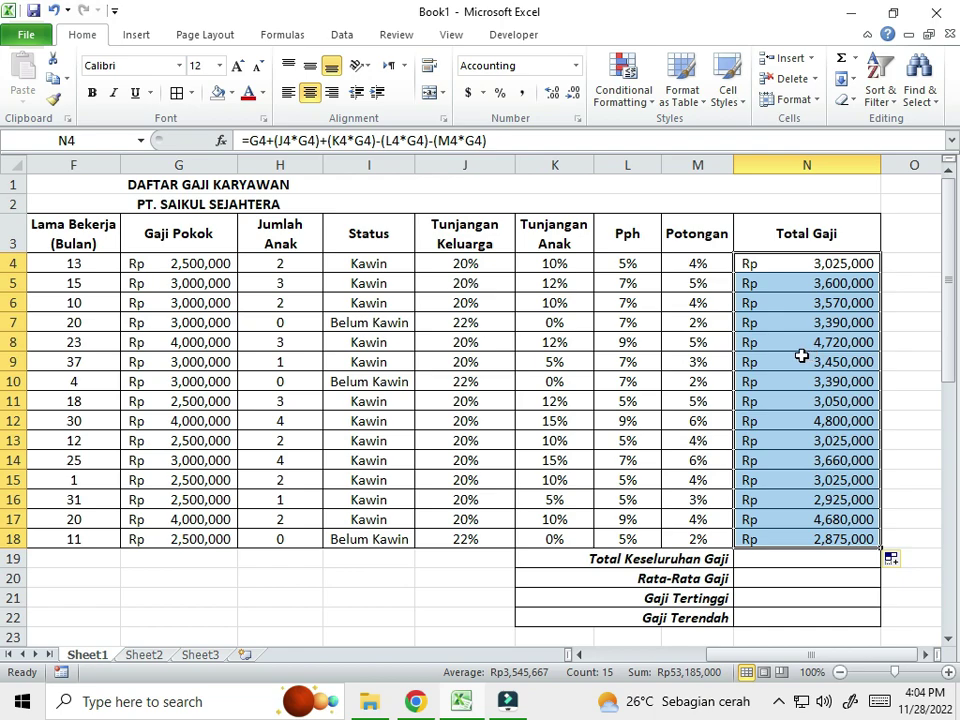
click(802, 356)
scroll(846, 471, down, 2)
scroll(843, 461, up, 1)
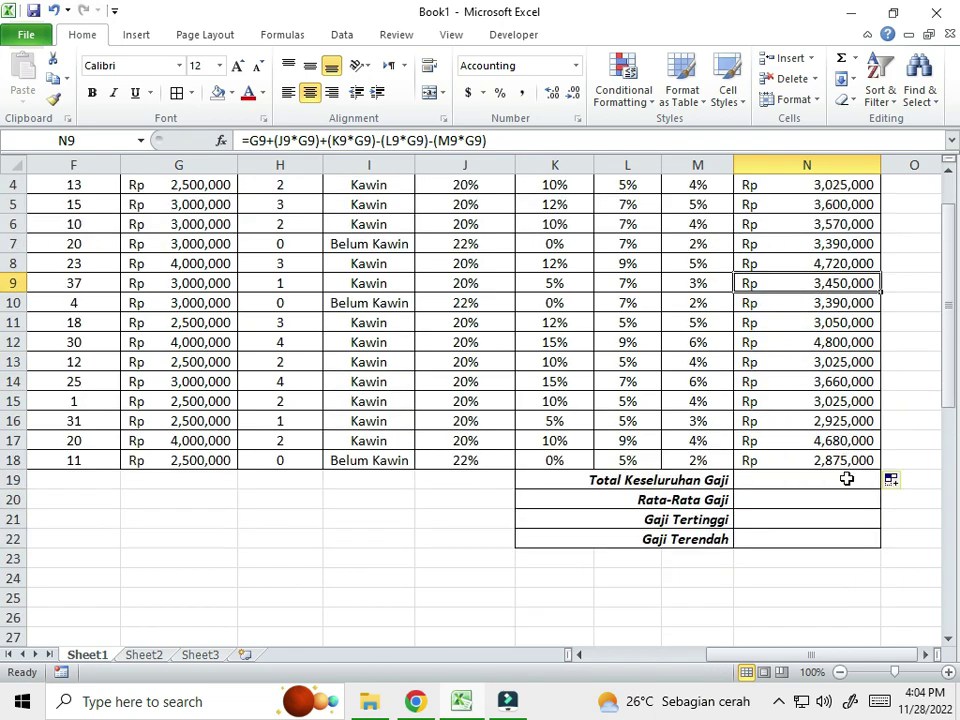
click(846, 480)
click(838, 522)
click(848, 482)
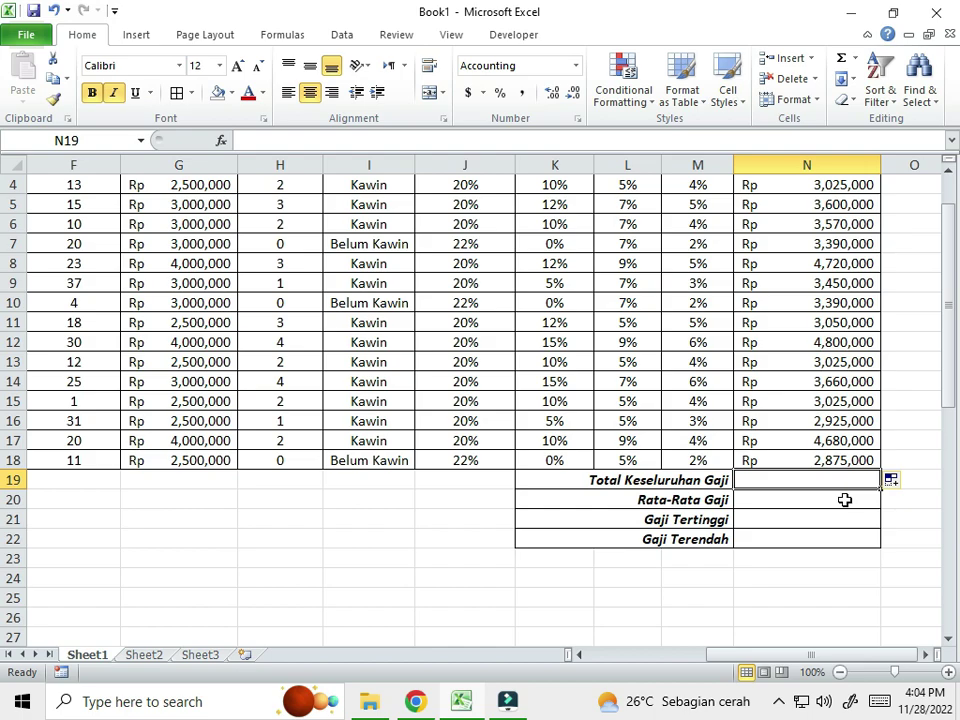
scroll(845, 500, up, 1)
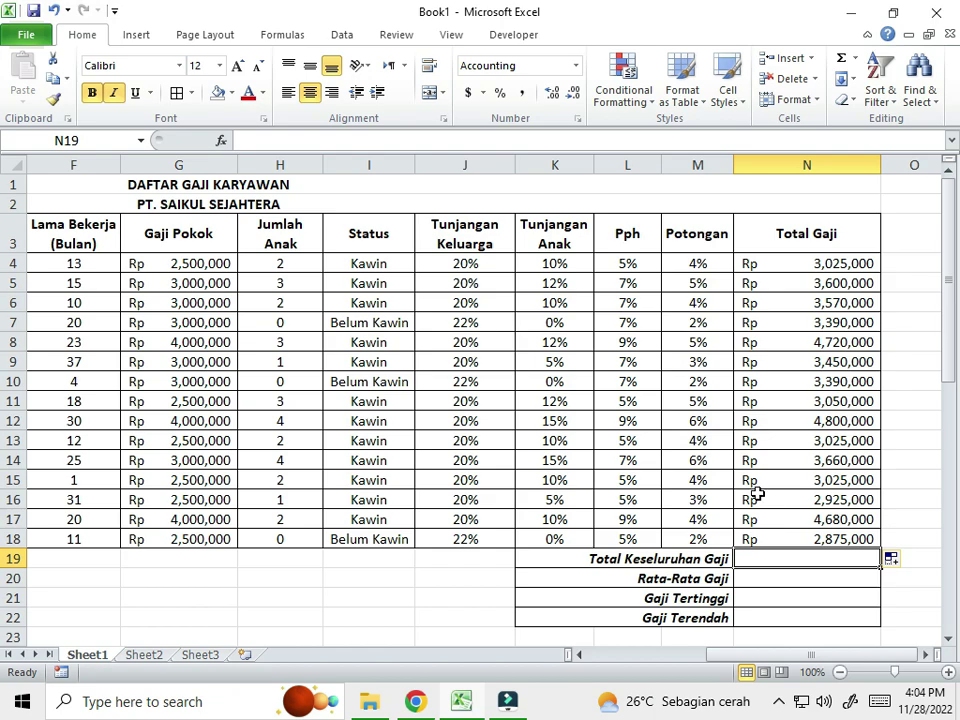
drag(797, 263, 850, 540)
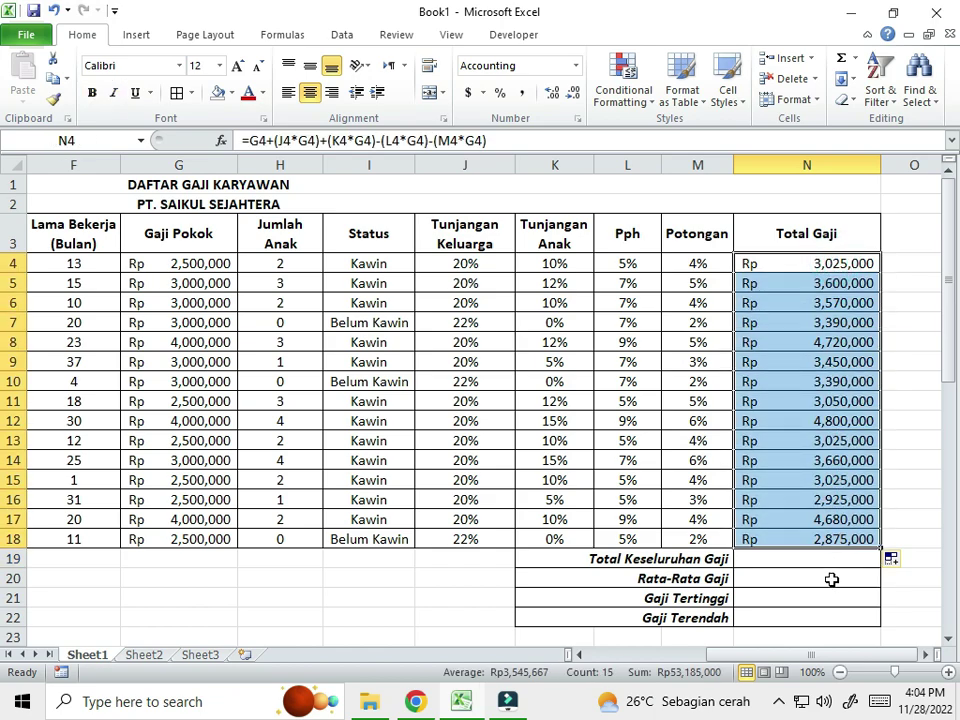
- Calculate Total Keseluruhan Gaji in N19 with the formula =sum(N4:N18)
click(834, 561)
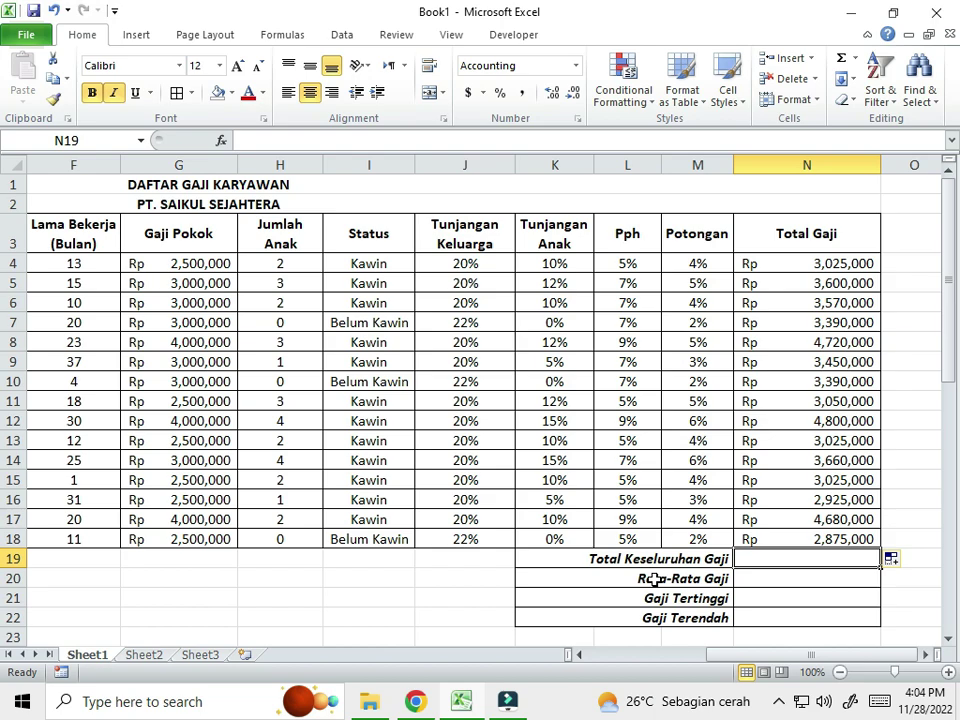
text(=sum)
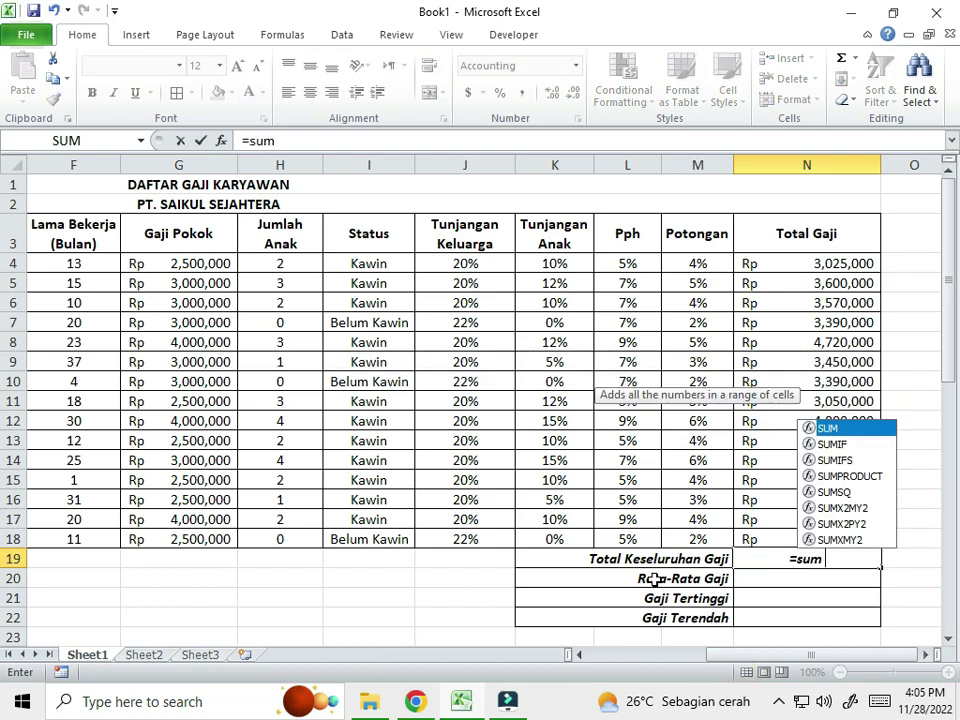
text(()
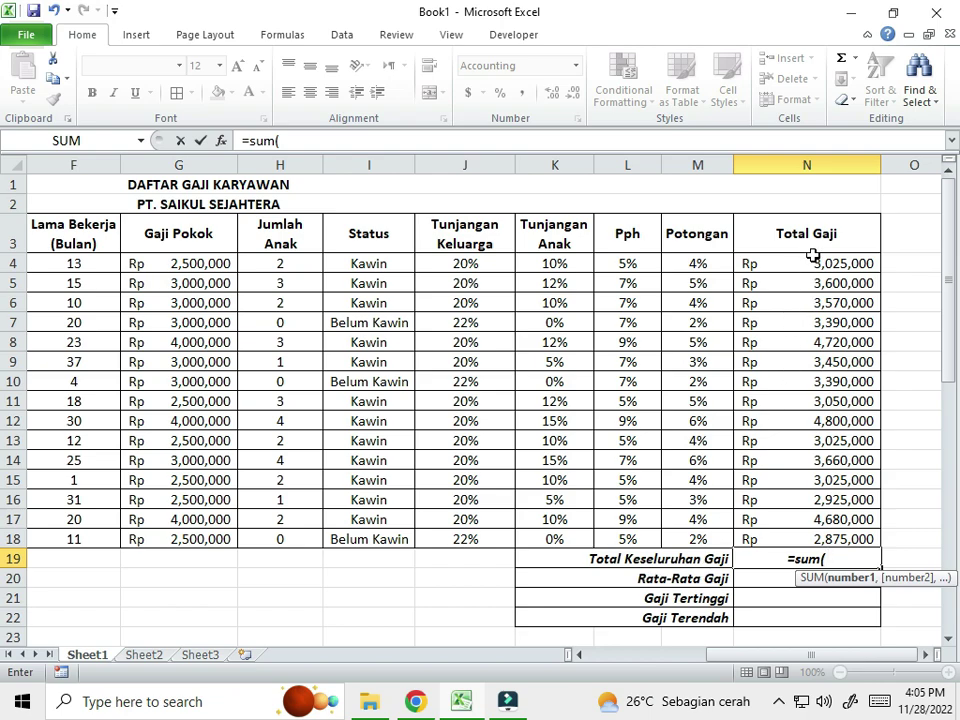
drag(812, 260, 820, 537)
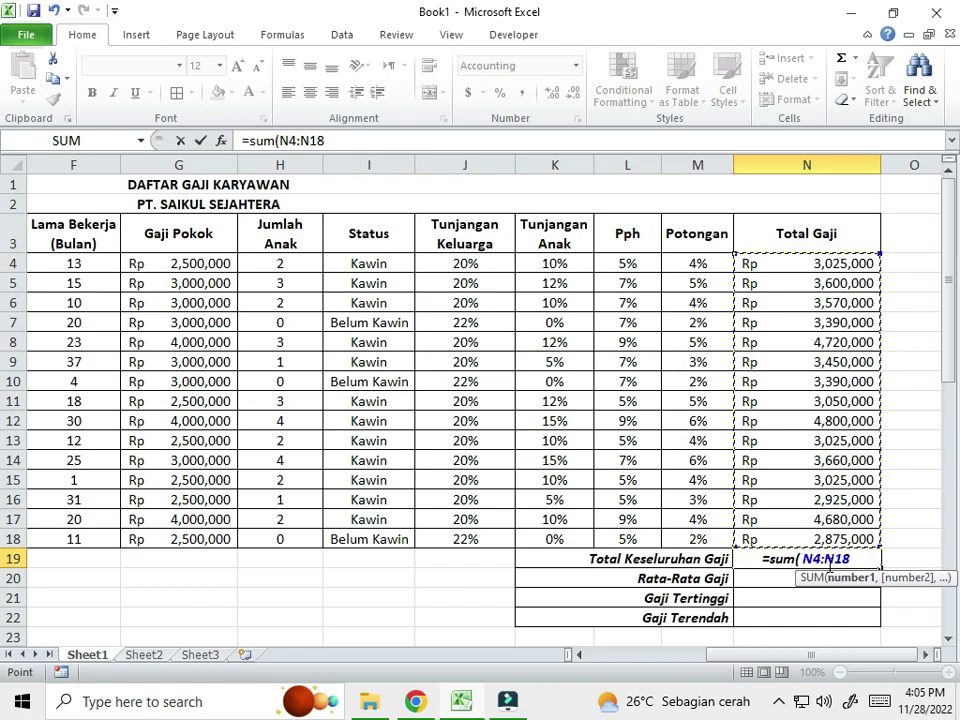
text())
key(Return)
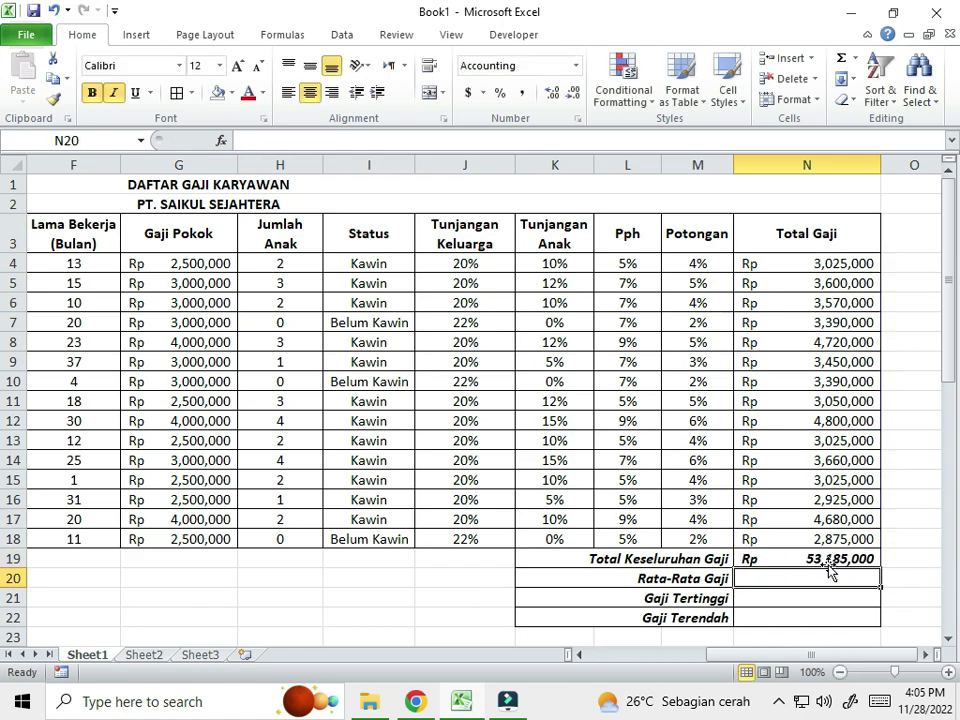
- Calculate Rata-Rata Gaji in N20 with the formula =average(N4:N18)
text(=)
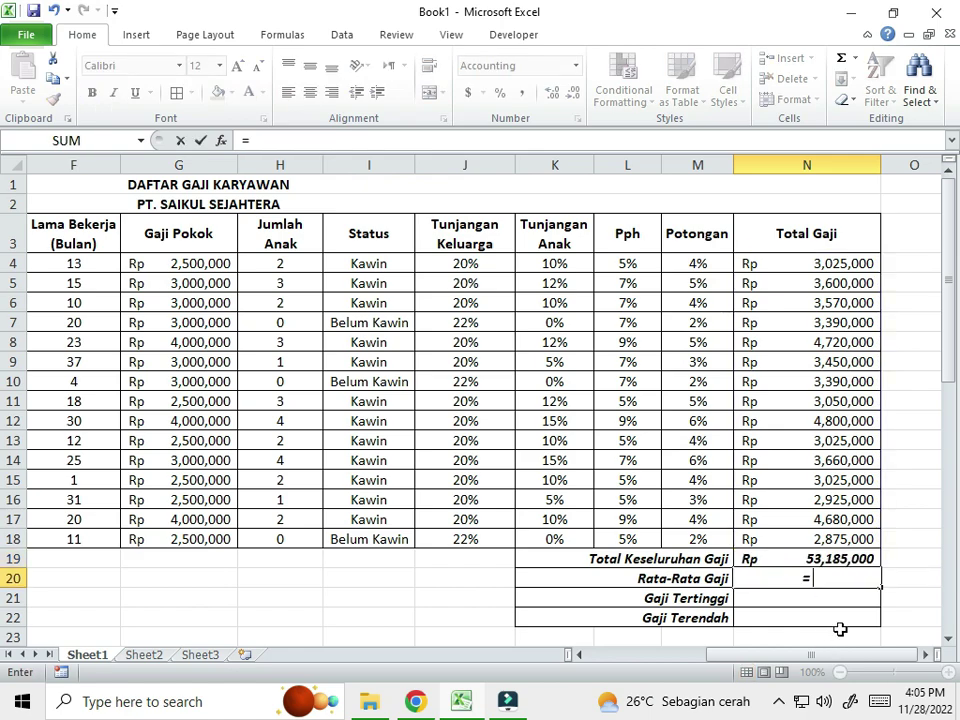
text(average()
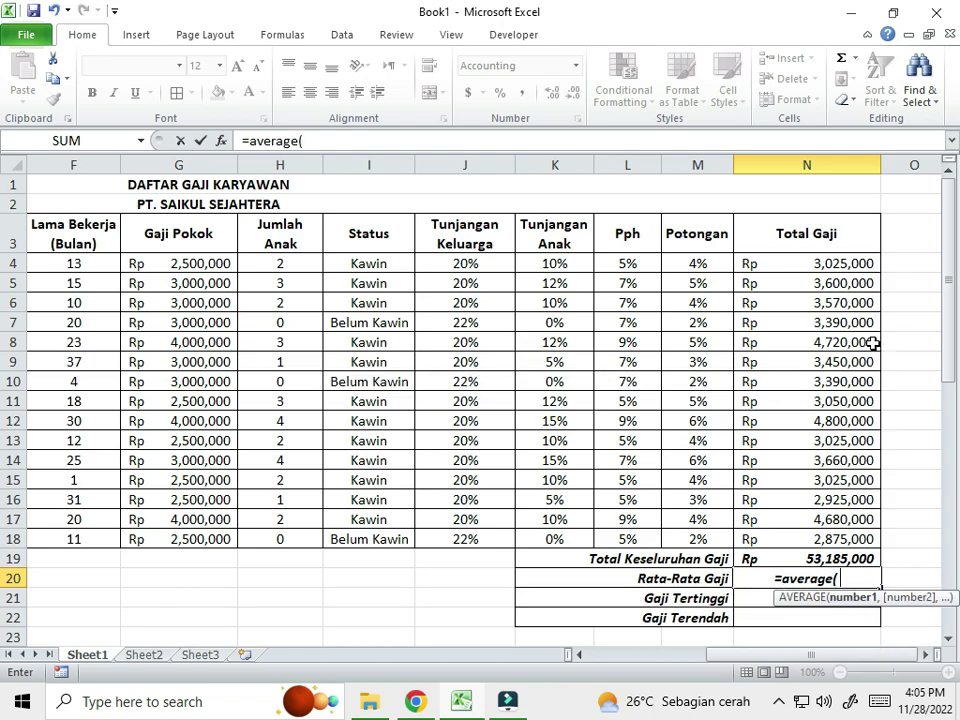
drag(799, 263, 828, 547)
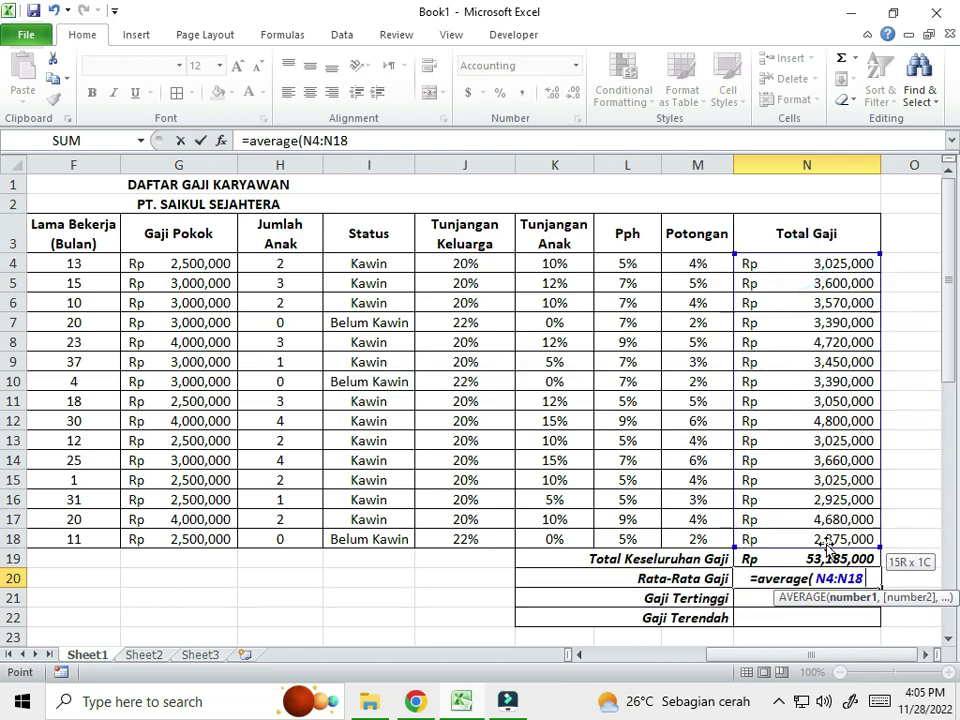
text())
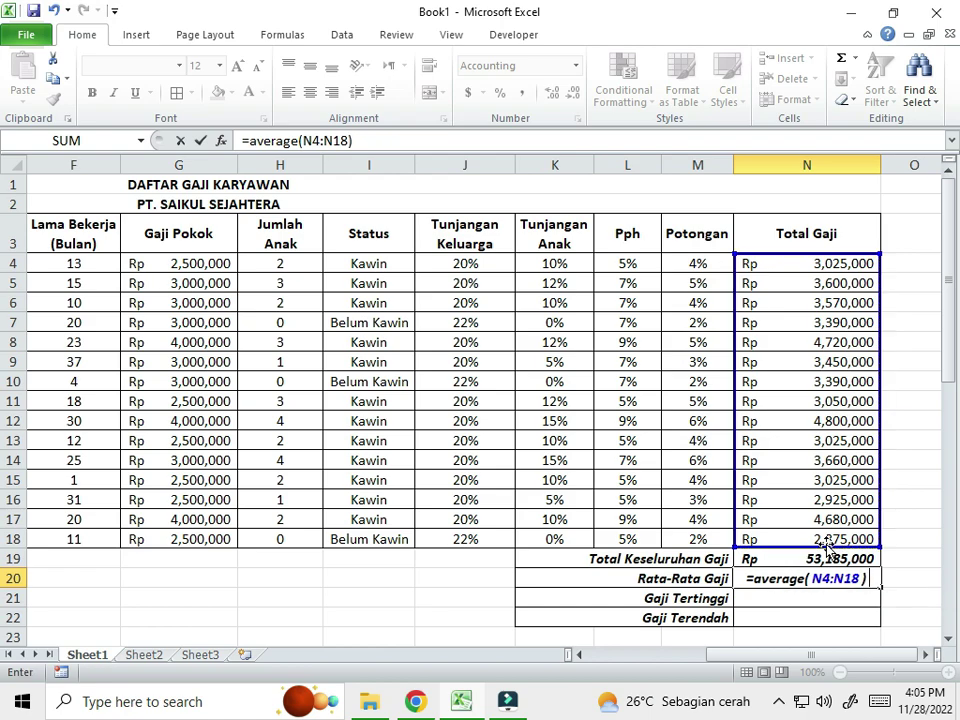
key(Return)
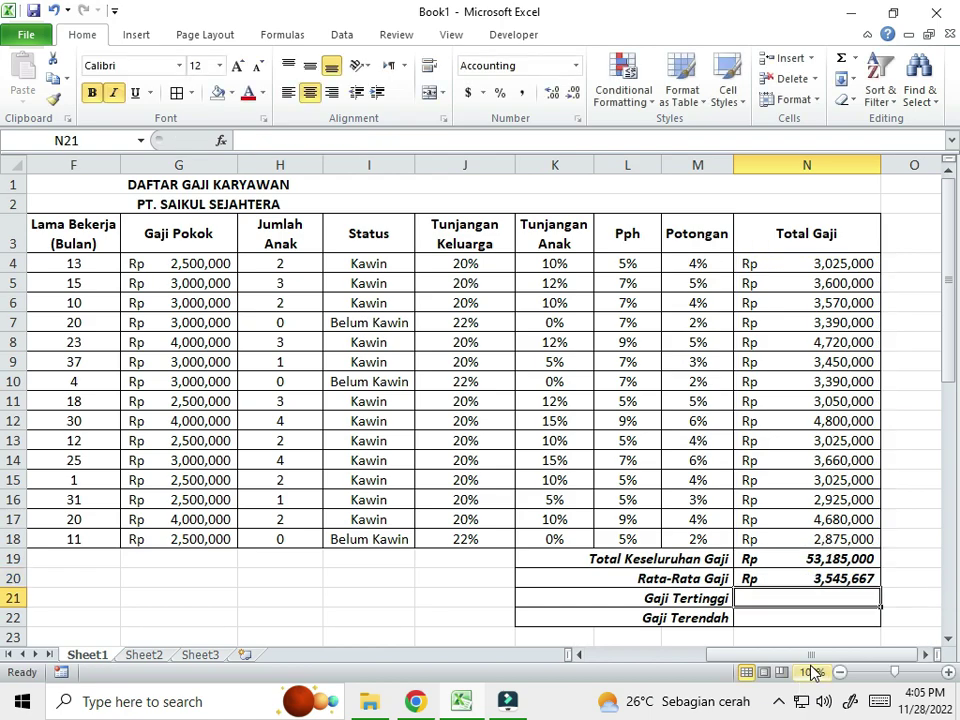
- Calculate Gaji Tertinggi in N21 with the formula =max(N4:N18)
text(=max)
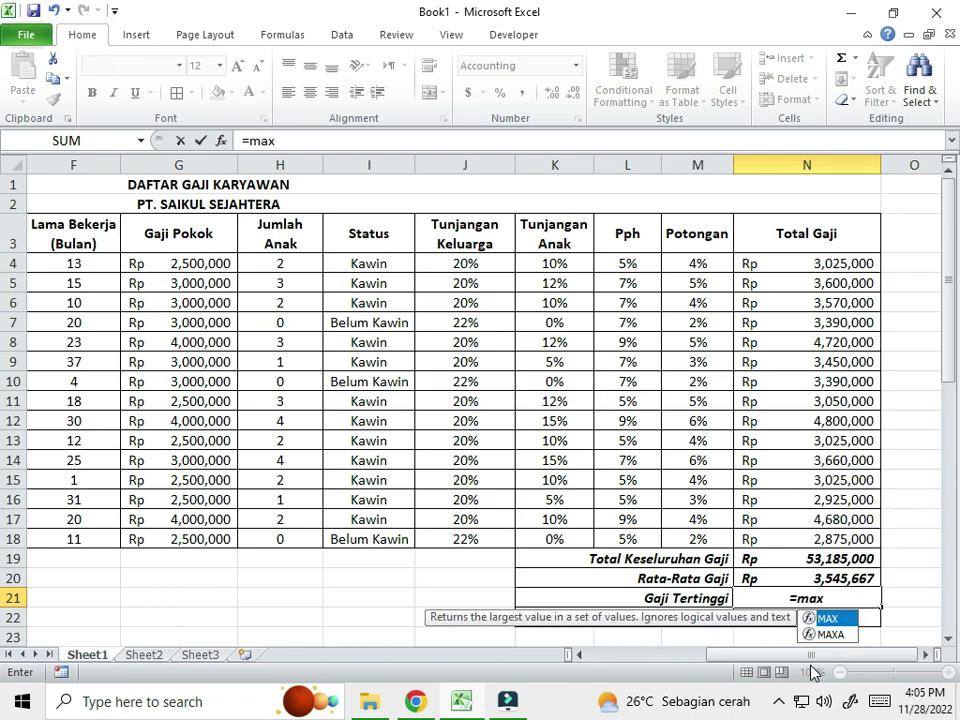
text(()
click(822, 263)
drag(822, 263, 822, 539)
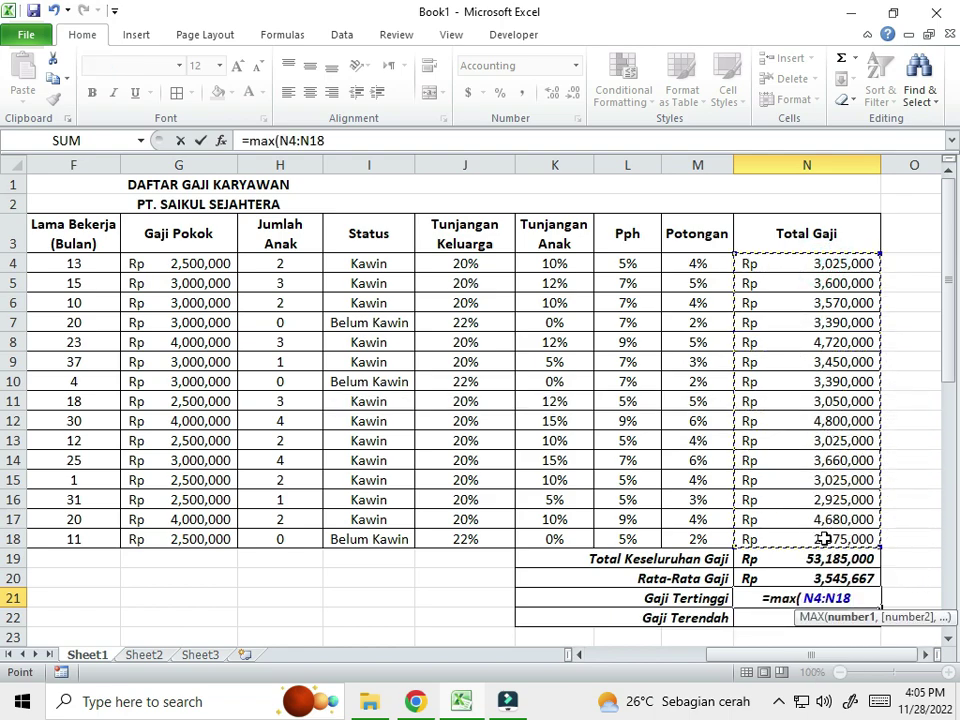
text())
key(Return)
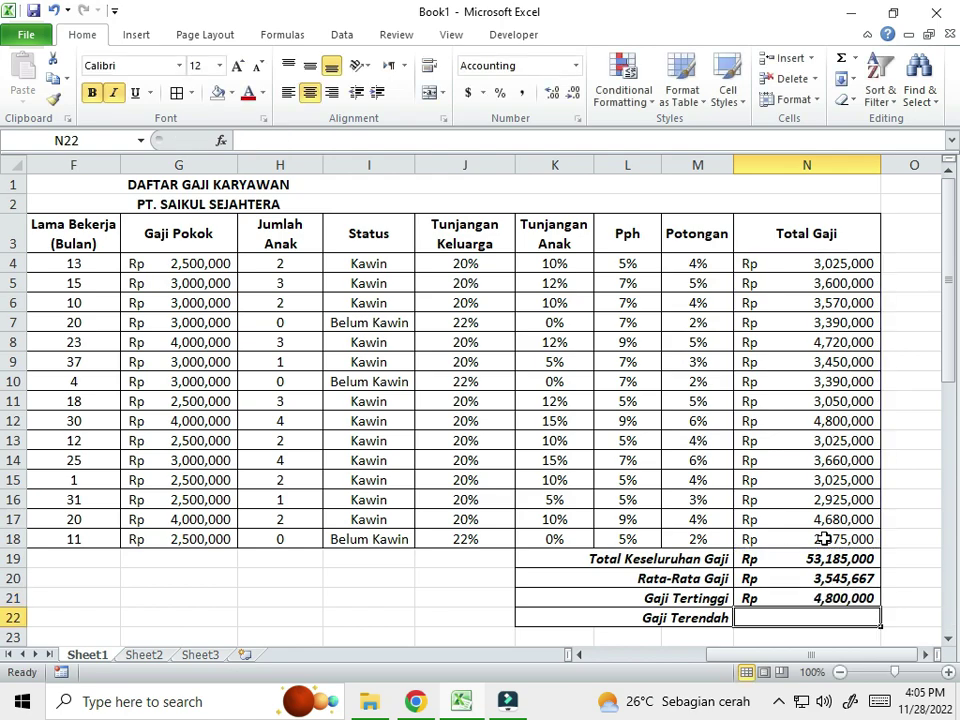
- Calculate Gaji Terendah in N22 with the formula =min(N4:N18)
text(=min)
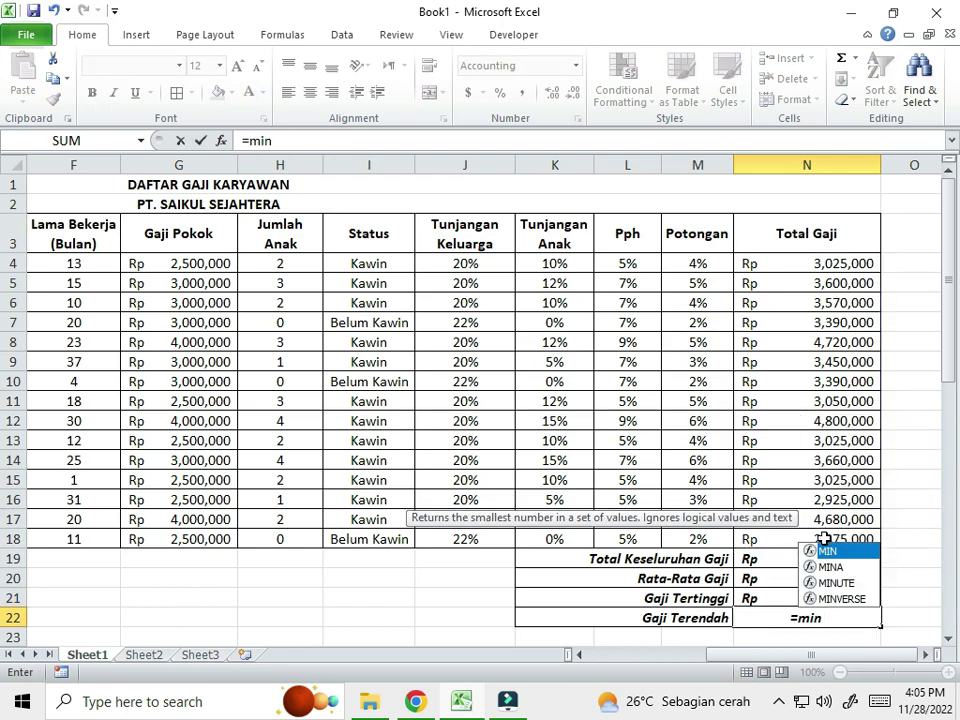
text(()
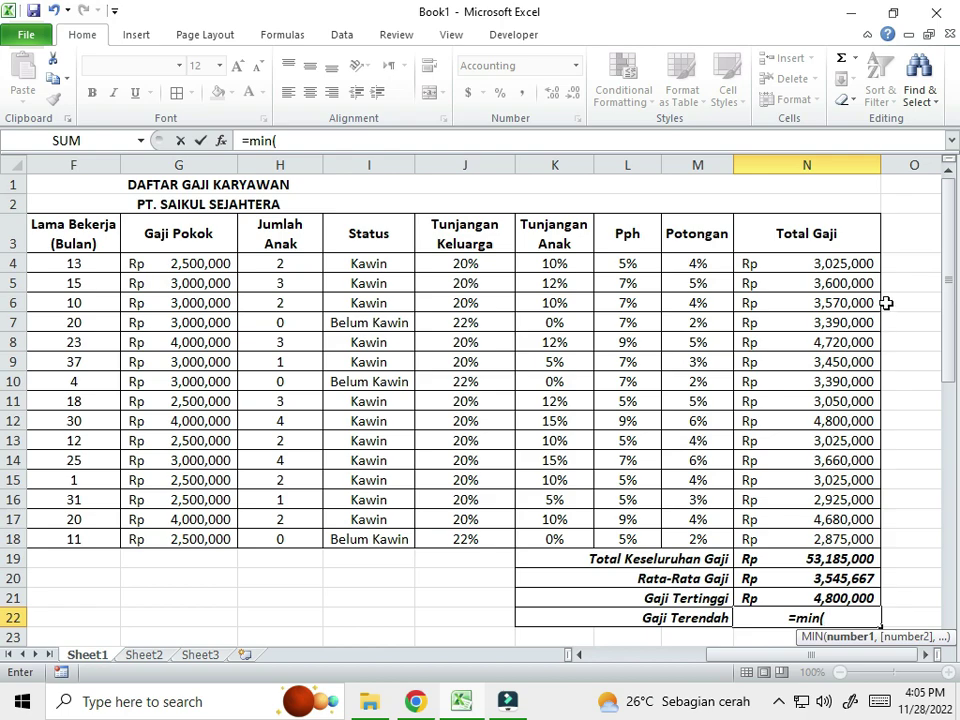
drag(853, 260, 850, 537)
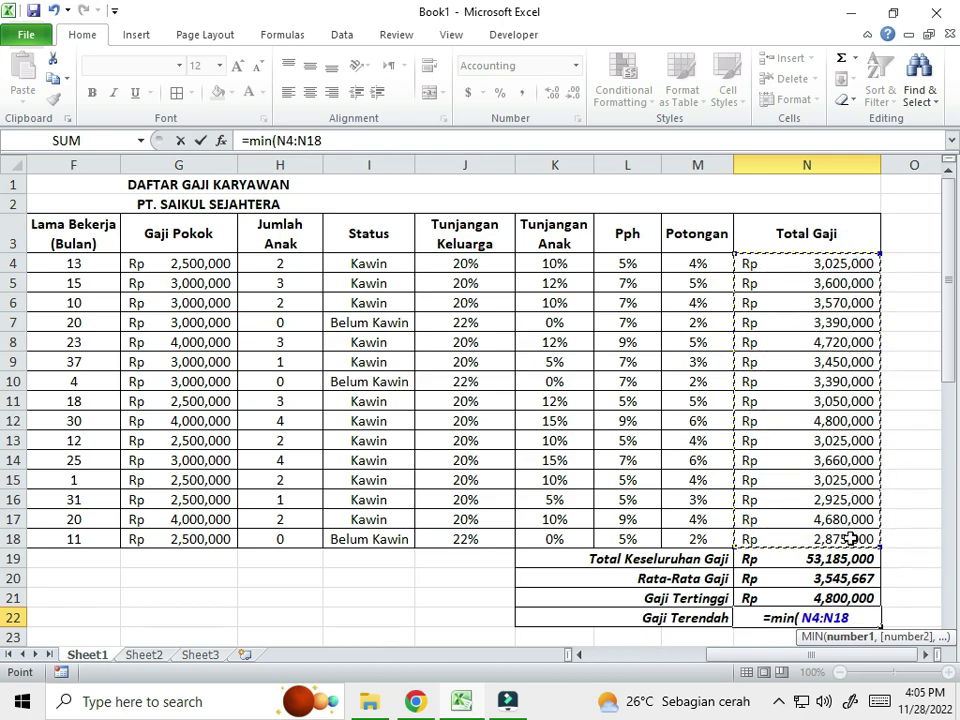
text())
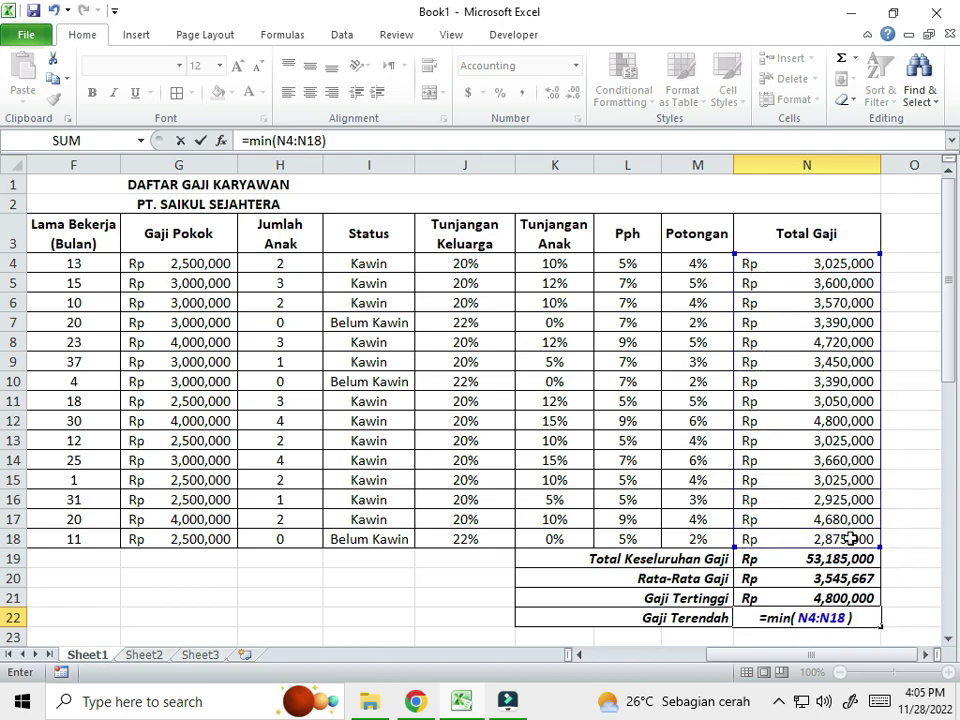
key(Return)
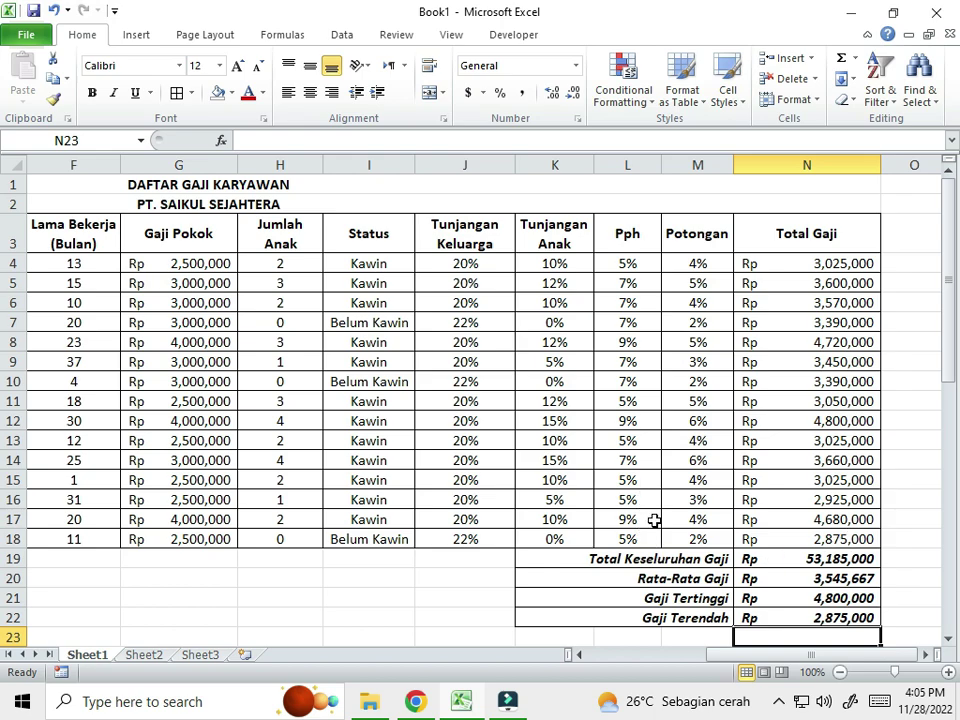
- Review the completed salary list across all columns, from the employee data to Total Gaji and the summary rows
drag(766, 656, 647, 657)
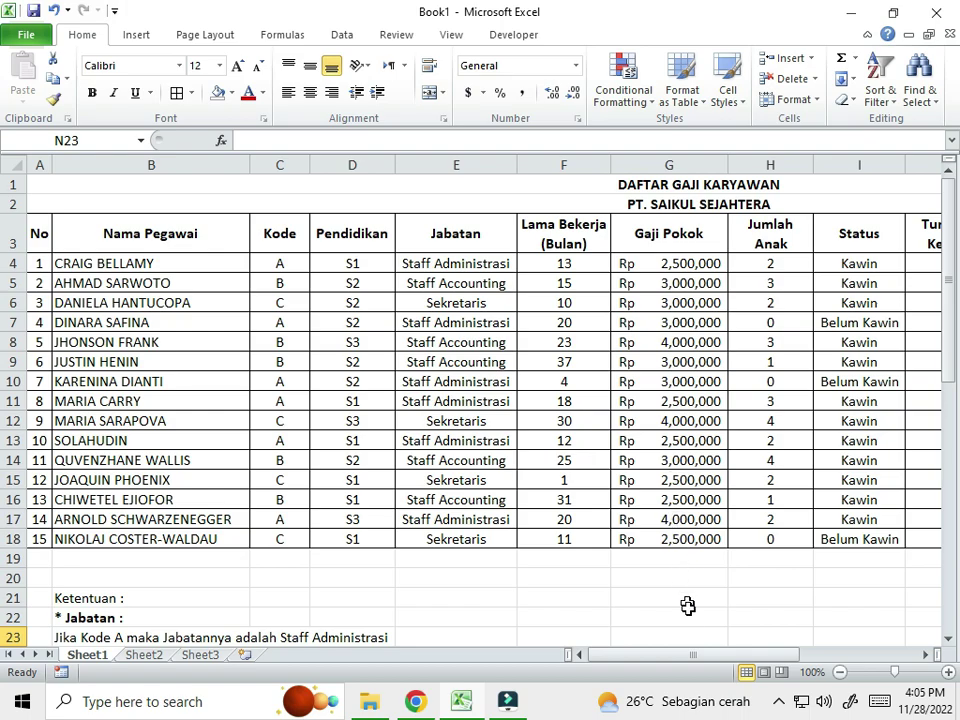
drag(716, 658, 514, 649)
drag(746, 656, 857, 660)
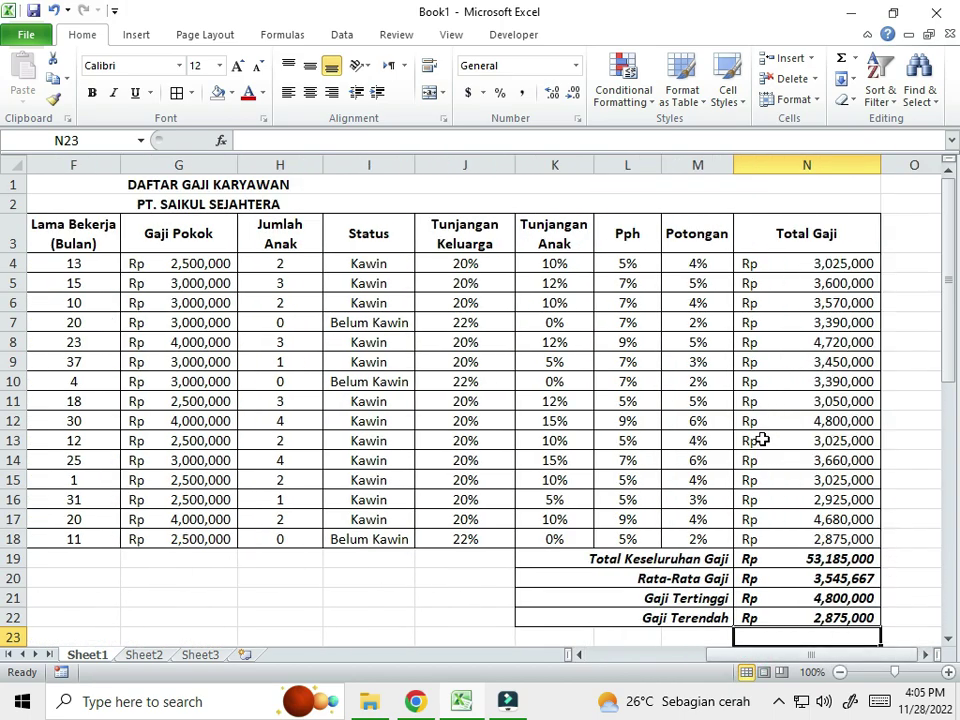
scroll(760, 465, down, 2)
scroll(760, 472, up, 2)
drag(815, 665, 714, 662)
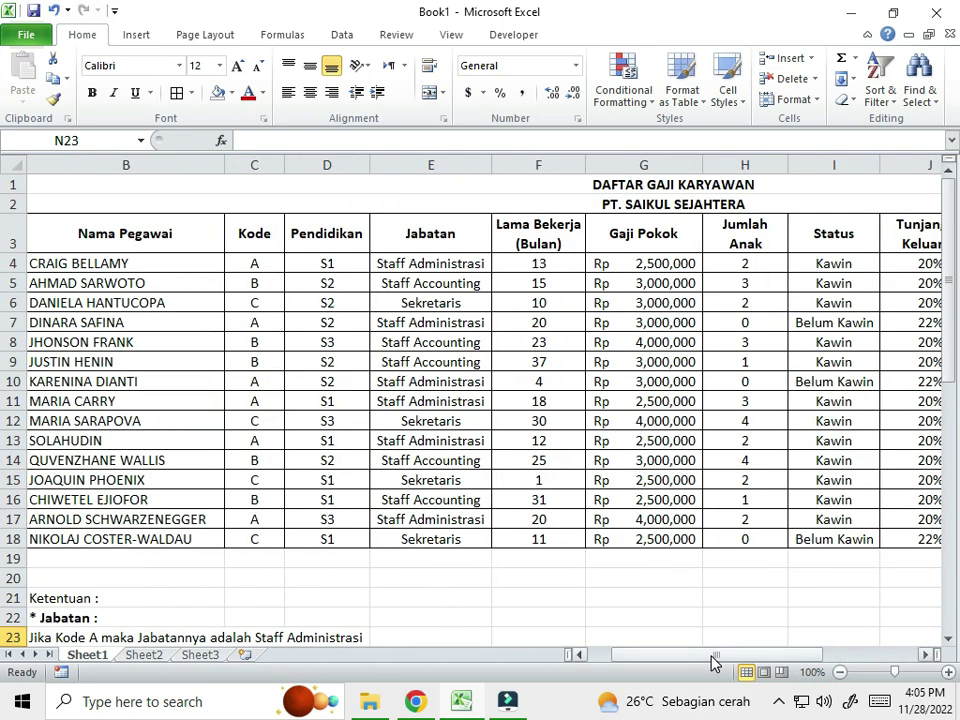